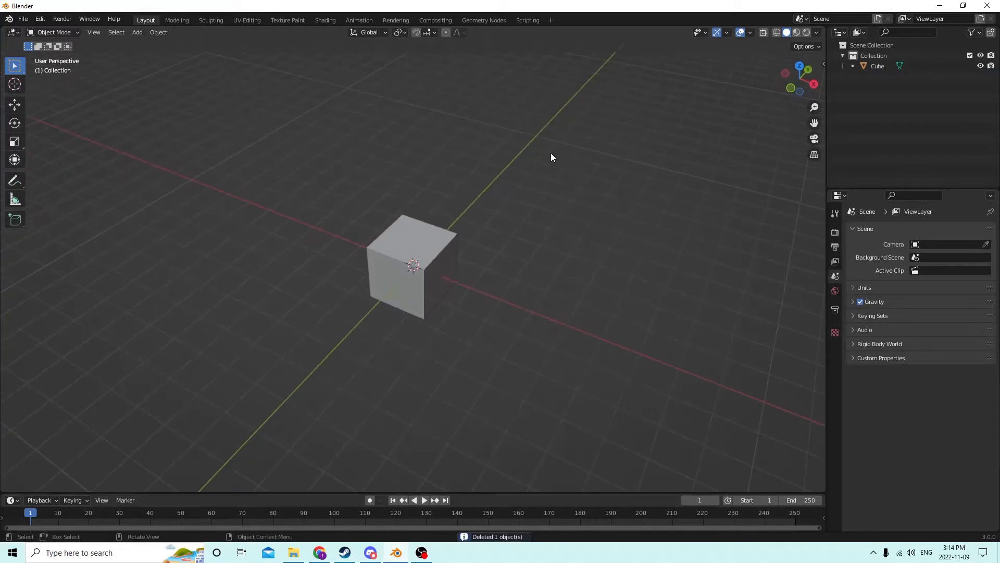
- Select the cube and set the transform orientation to Local
click(444, 264)
middle_drag(429, 260, 383, 146)
click(387, 31)
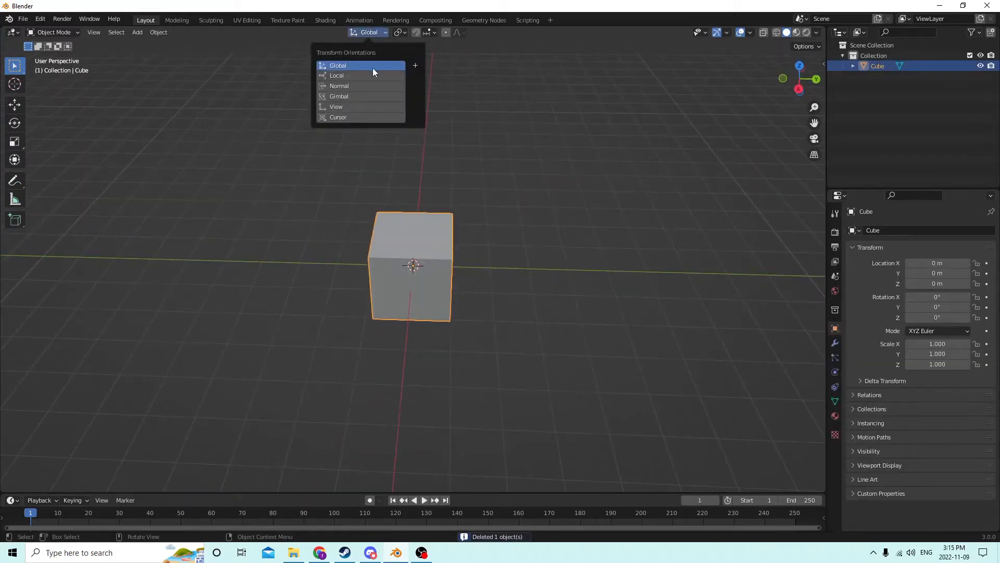
click(360, 75)
middle_drag(526, 130, 600, 147)
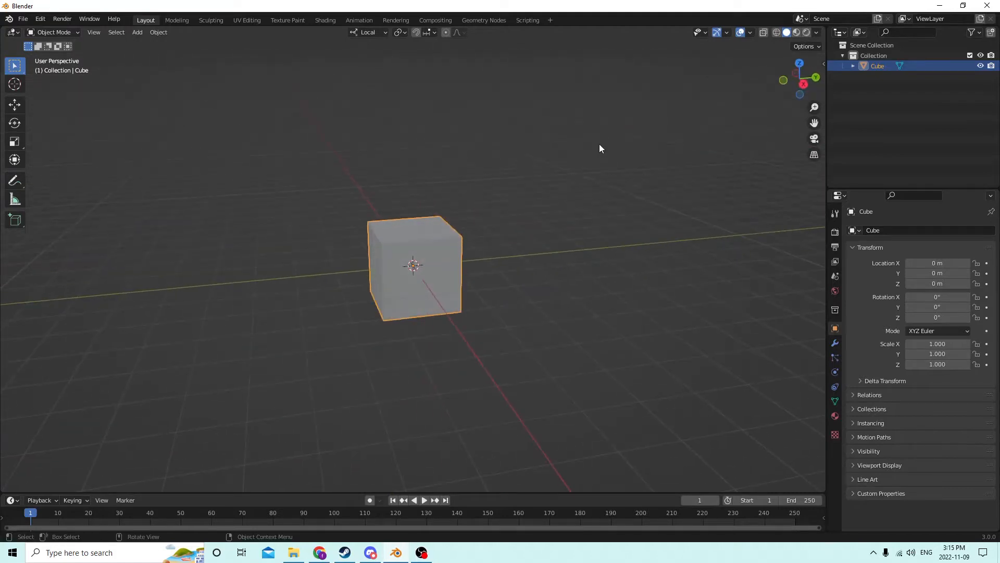
middle_drag(610, 200, 598, 211)
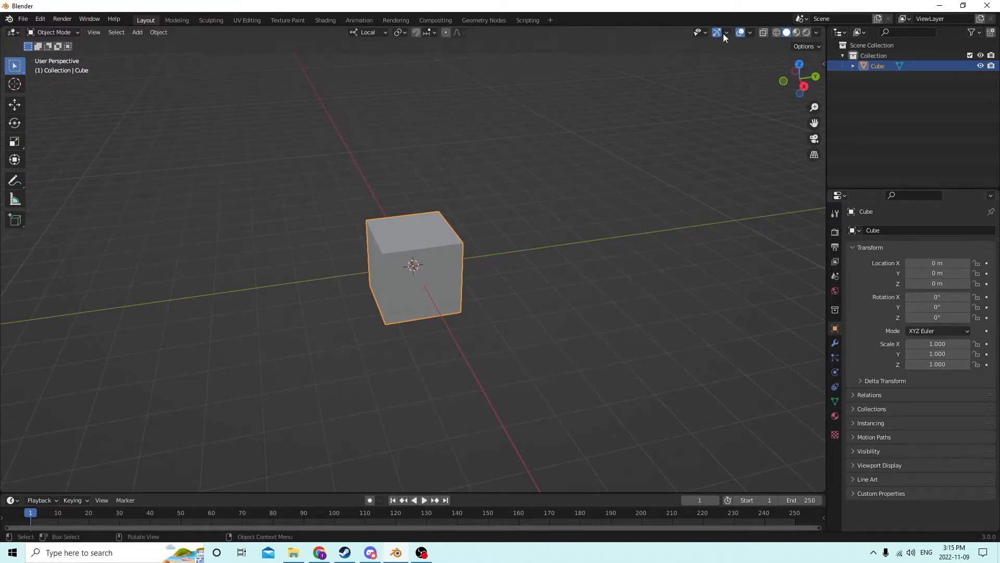
- Check the viewport grid scale in the overlay options and the unit scale in the scene's unit settings
click(749, 32)
click(728, 94)
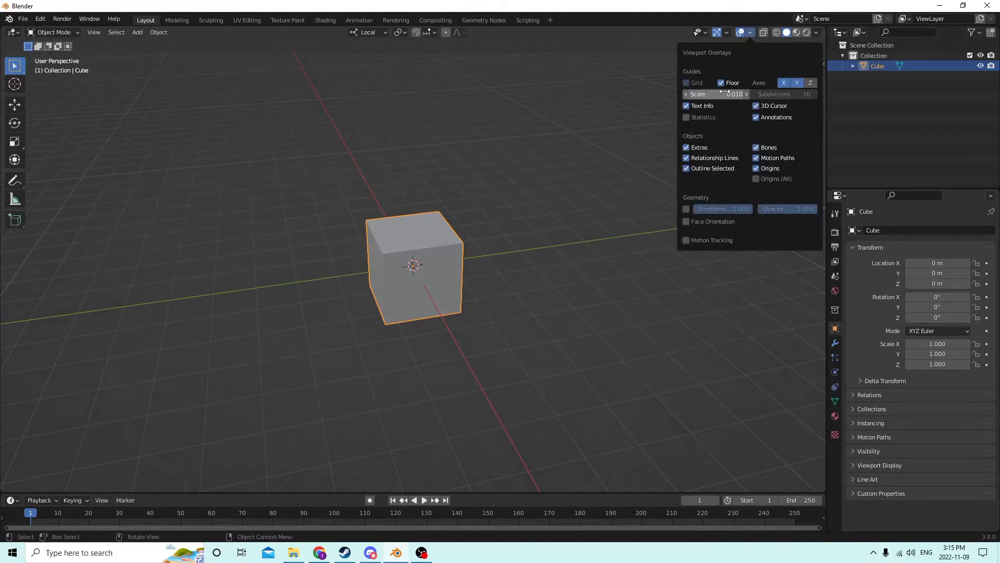
click(834, 276)
click(869, 286)
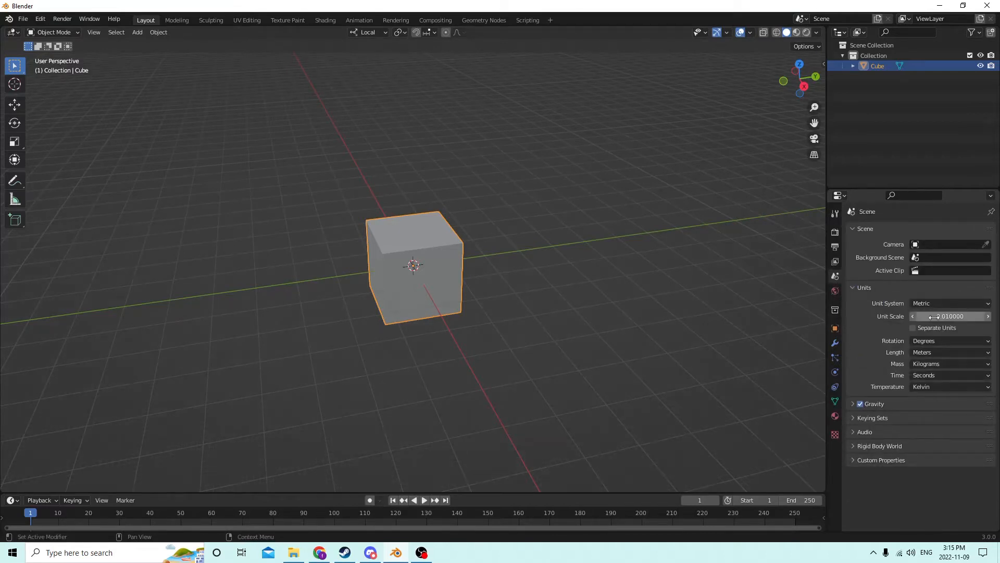
- Enlarge the cube uniformly to more than 1.28 times its size with the Scale tool
middle_drag(516, 174, 450, 163)
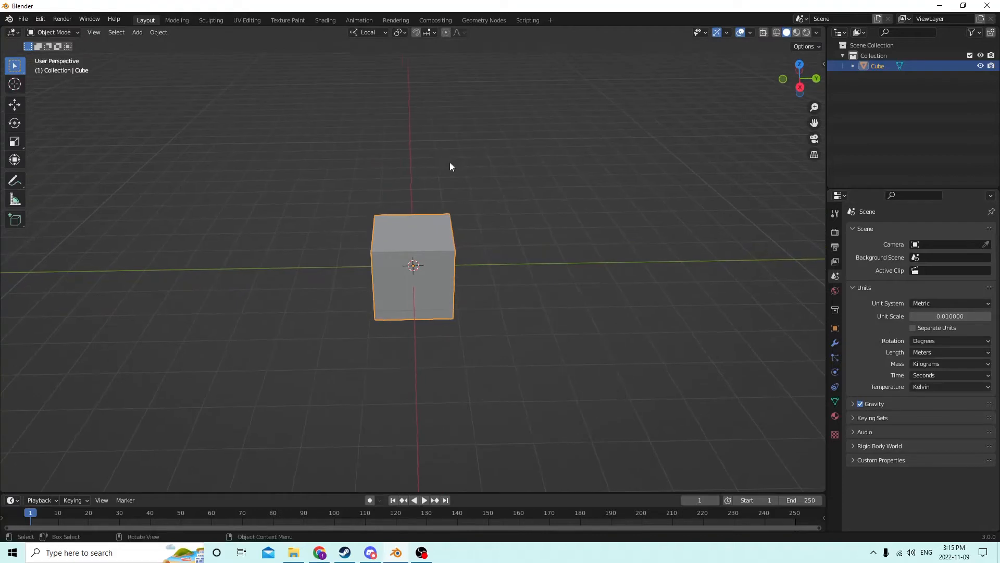
click(11, 141)
middle_drag(375, 187, 467, 299)
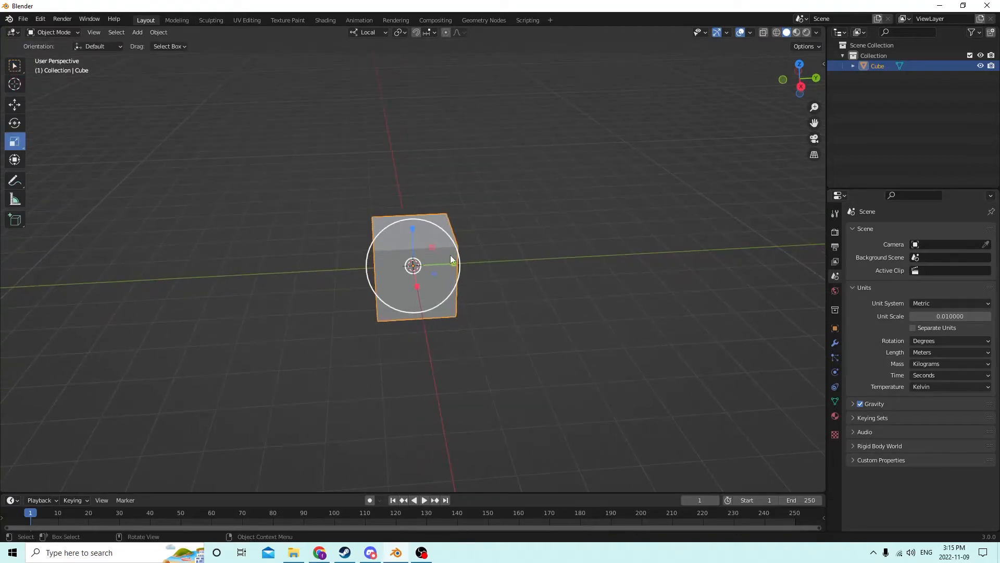
mouse_move(451, 259)
middle_down()
mouse_move(439, 251)
mouse_move(457, 245)
middle_up()
key(s)
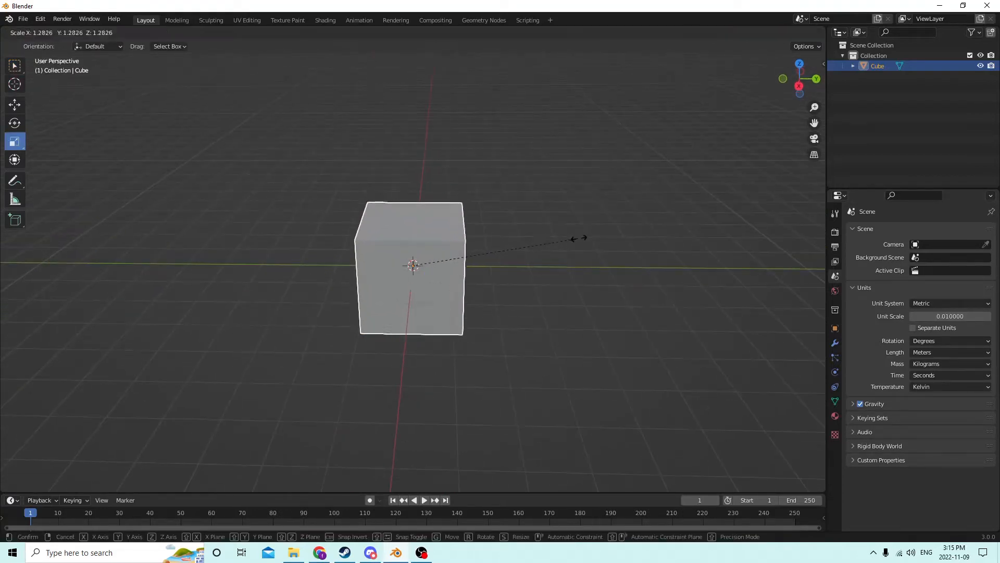
click(631, 228)
middle_drag(630, 228, 543, 227)
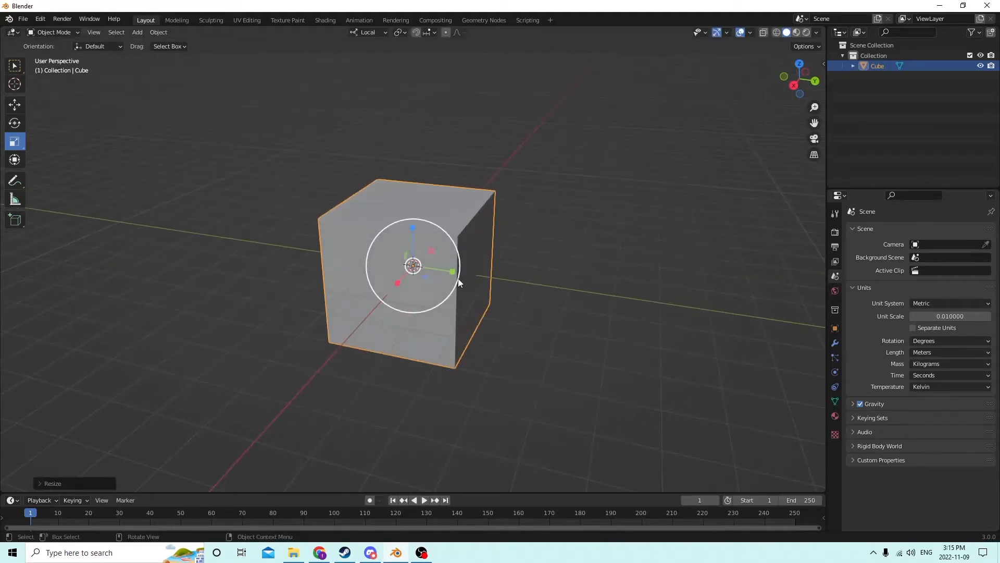
- Stretch the cube along the Y axis into a long box
key(s)
key(y)
click(548, 271)
middle_drag(548, 271, 426, 267)
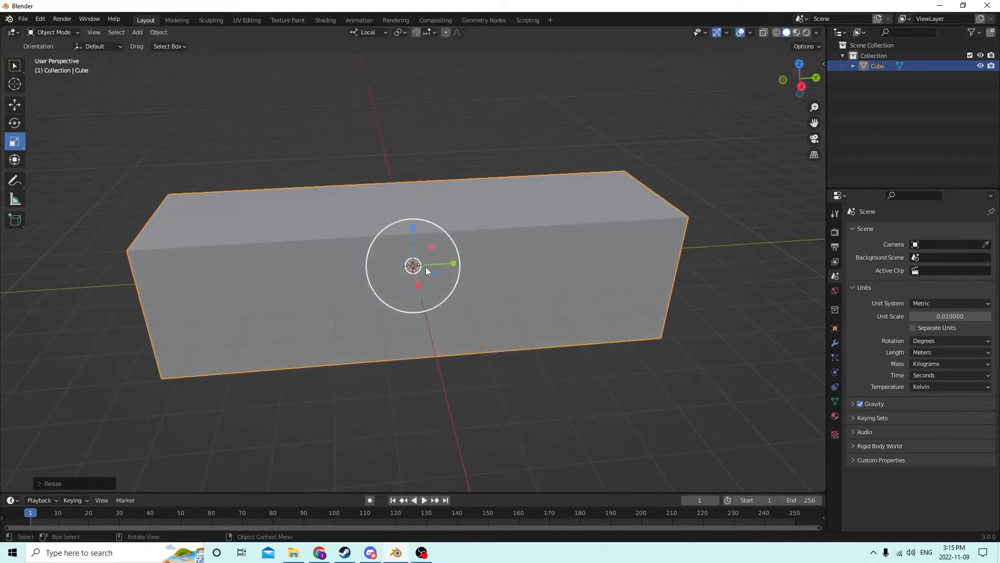
- Adjust the box's height along Z and widen it along the X axis
click(411, 227)
middle_drag(423, 242, 504, 237)
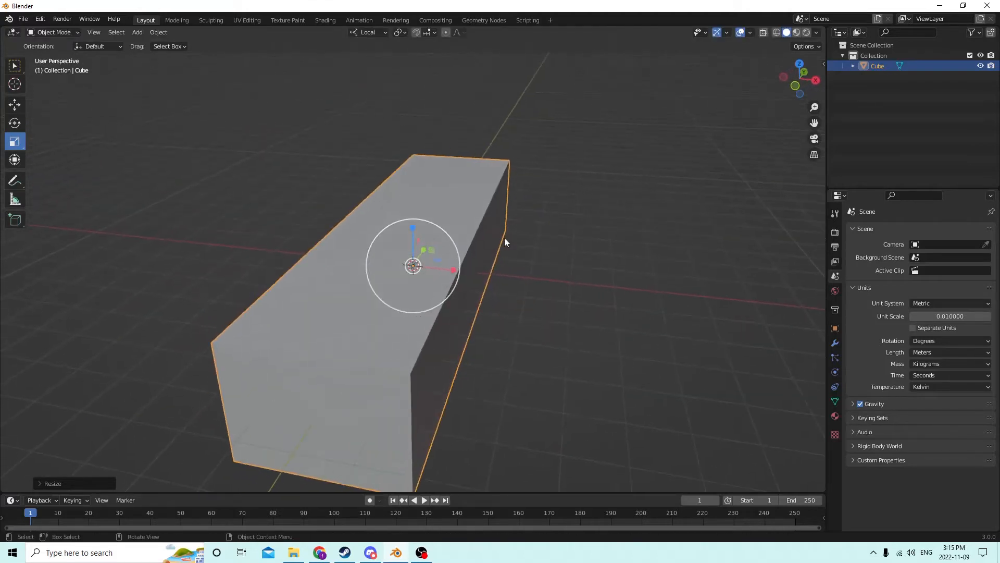
click(454, 273)
middle_drag(464, 270, 483, 187)
- Switch the box into Edit Mode and back to Object Mode
key(Tab)
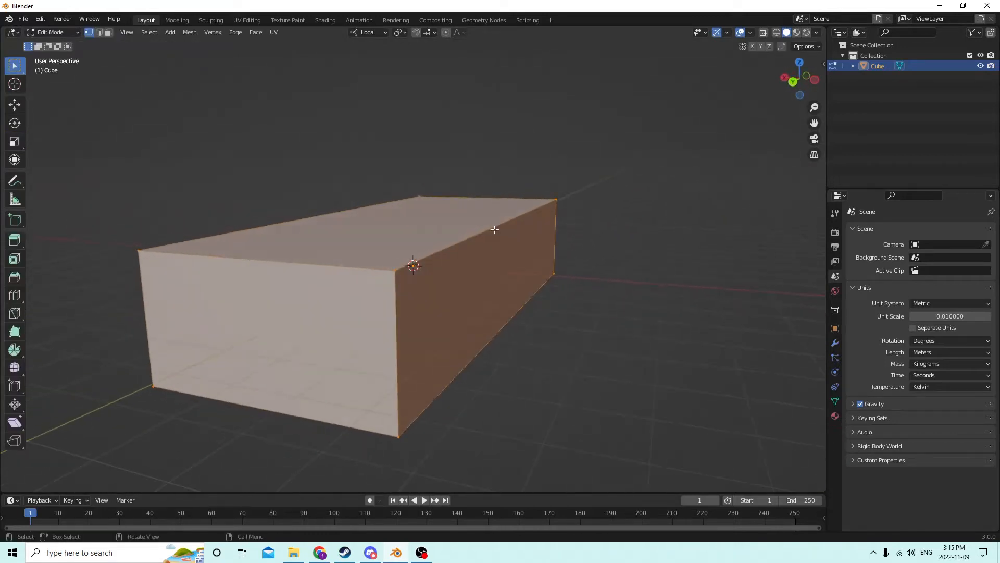
middle_drag(495, 229, 486, 280)
key(Tab)
key(Tab)
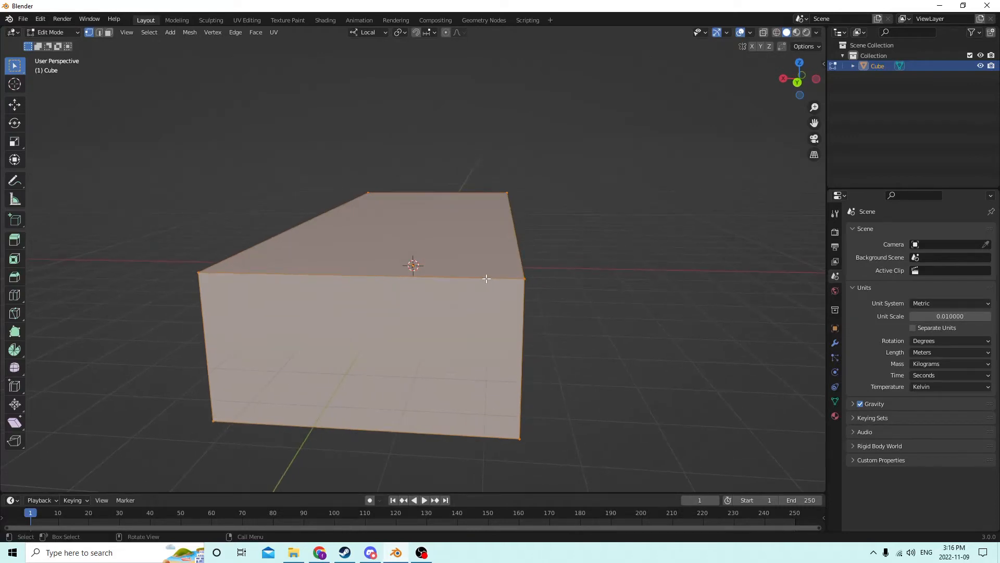
key(Tab)
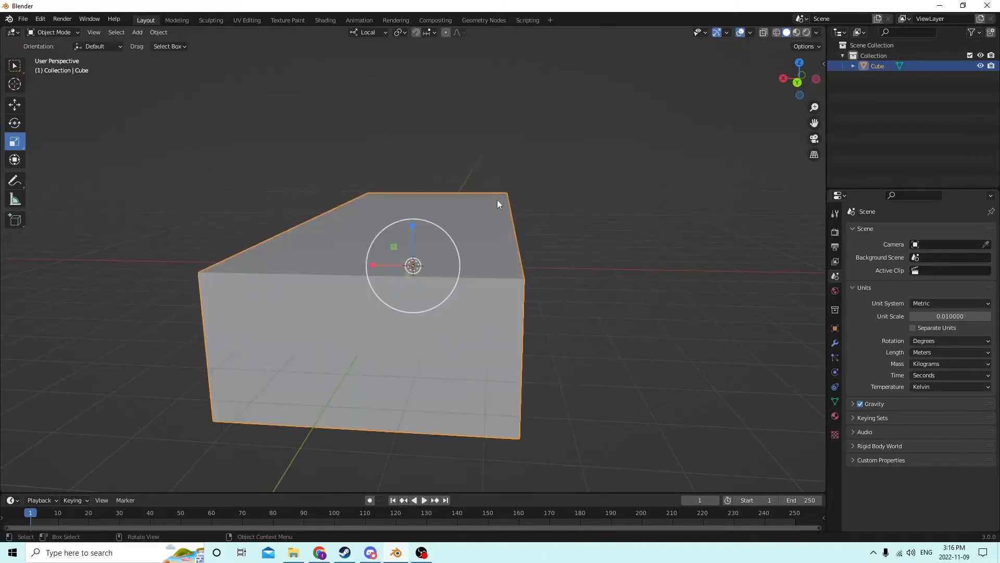
- Duplicate the box in place and move the copy straight up along Z so it sits above the original
key(shift+d)
right_click(520, 145)
middle_drag(520, 144, 341, 188)
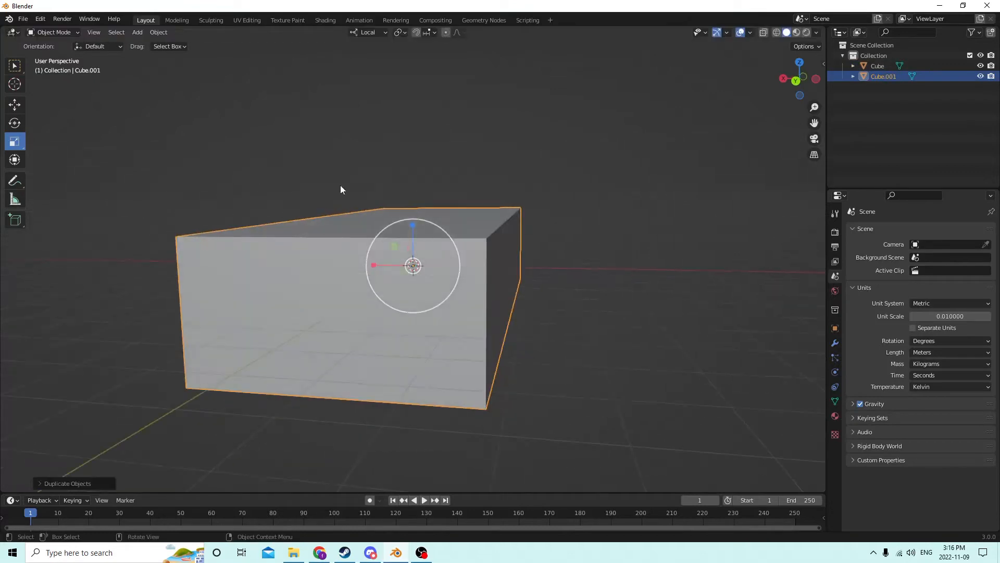
click(20, 105)
drag(410, 223, 417, 127)
middle_drag(417, 127, 452, 152)
- Scale the upper box down uniformly to about 0.856
key(s)
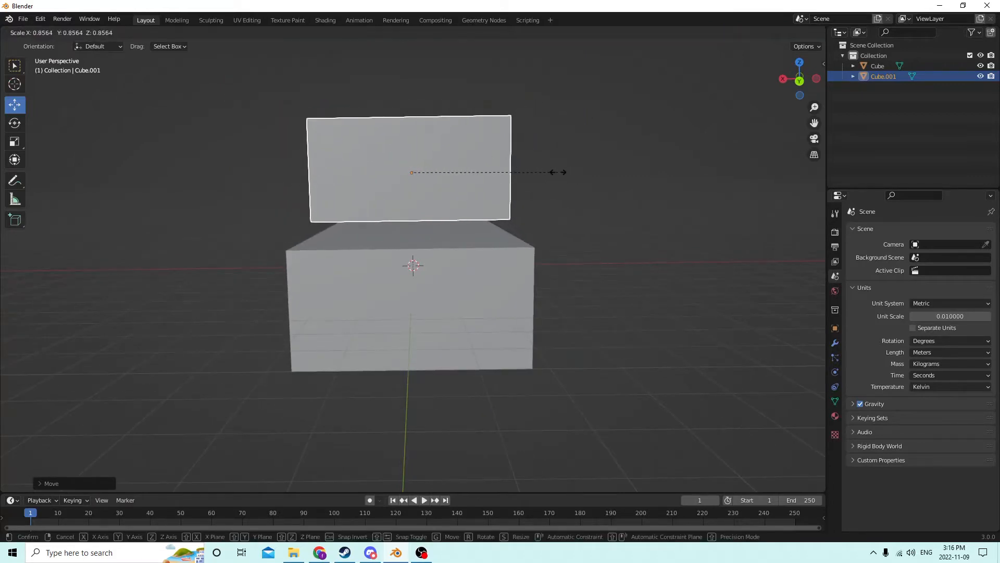
click(558, 172)
middle_drag(557, 176, 501, 198)
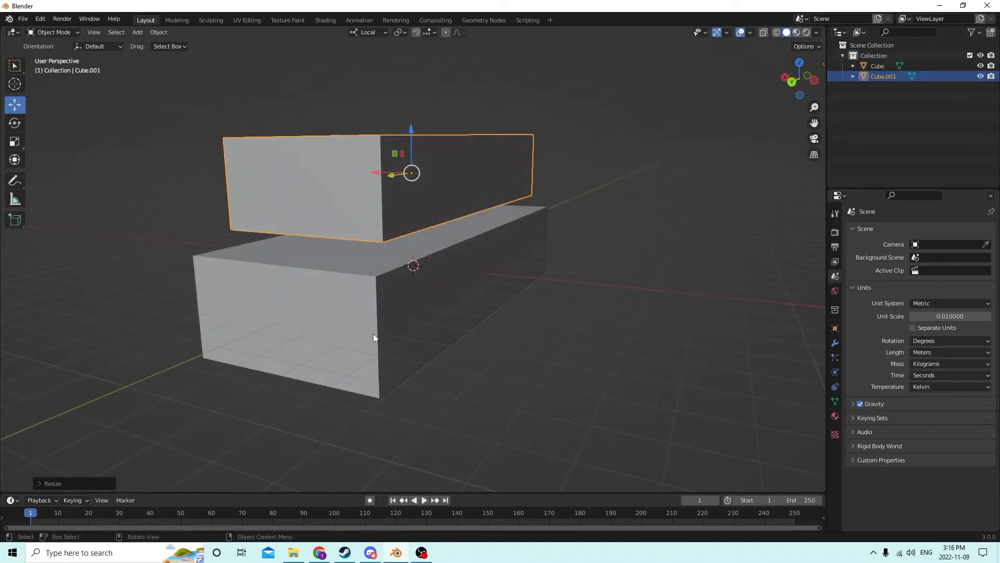
- In Edit Mode on the lower box, select its four top edges and four vertical corner edges
click(391, 322)
middle_drag(391, 321, 434, 316)
key(Tab)
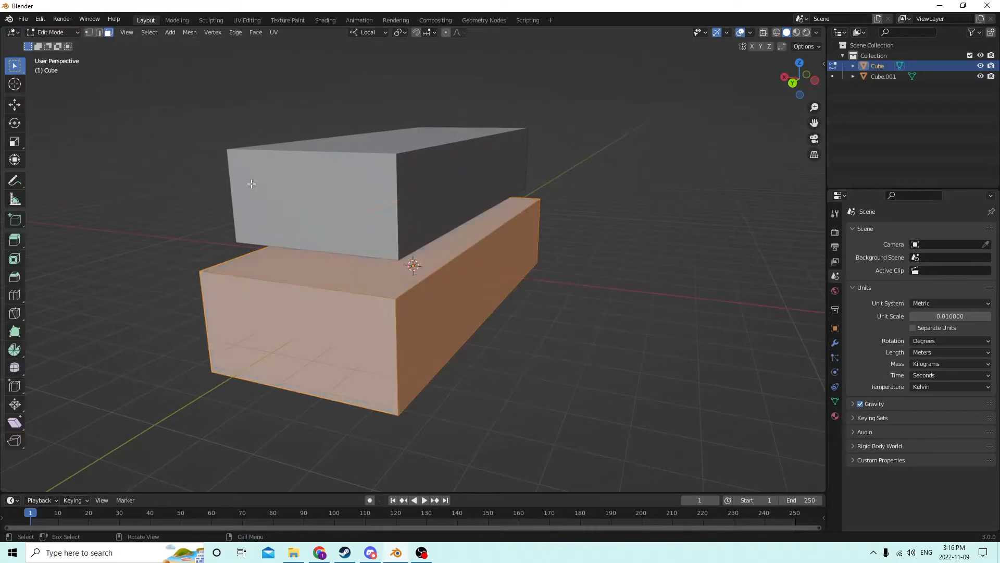
click(99, 33)
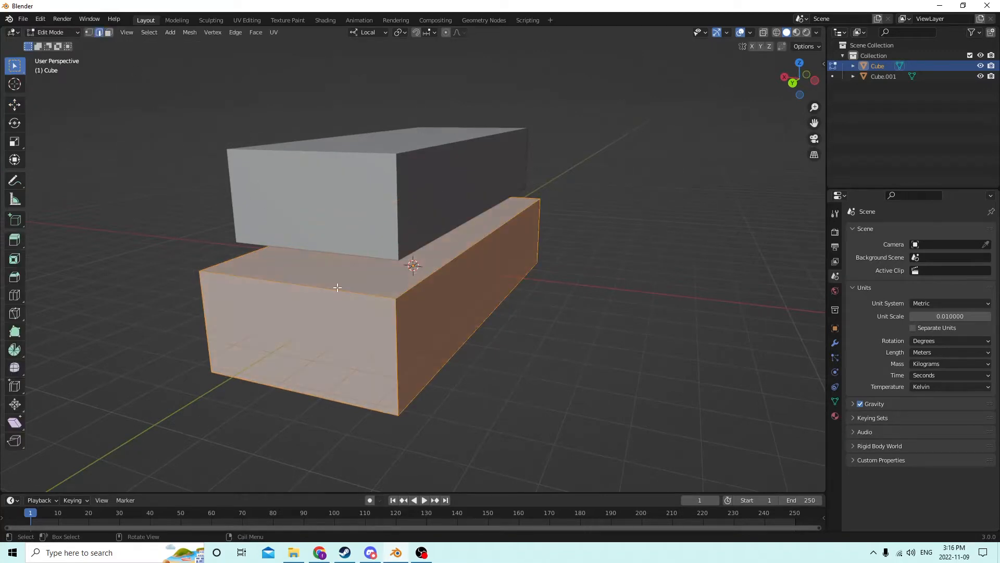
click(398, 325)
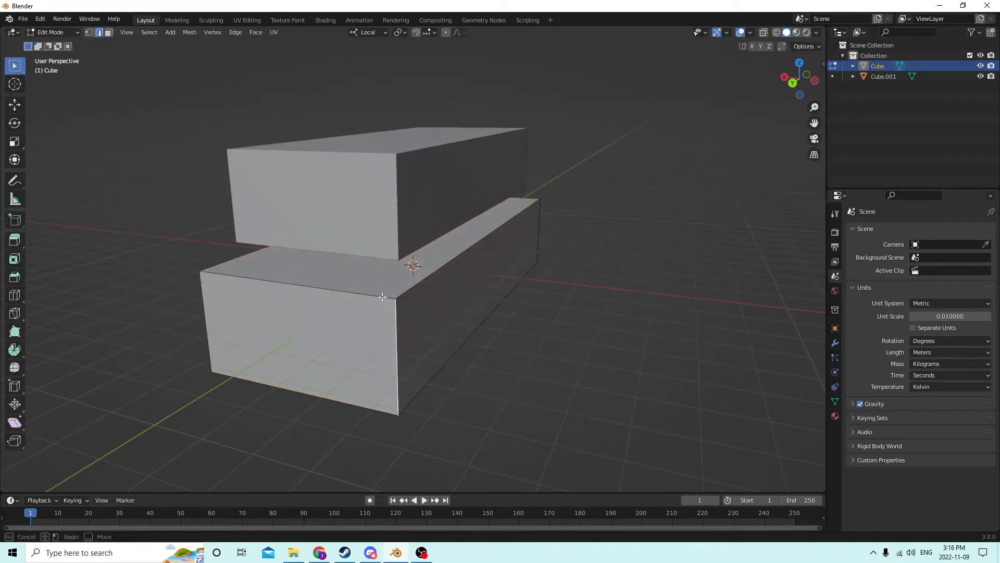
middle_drag(414, 281, 498, 317)
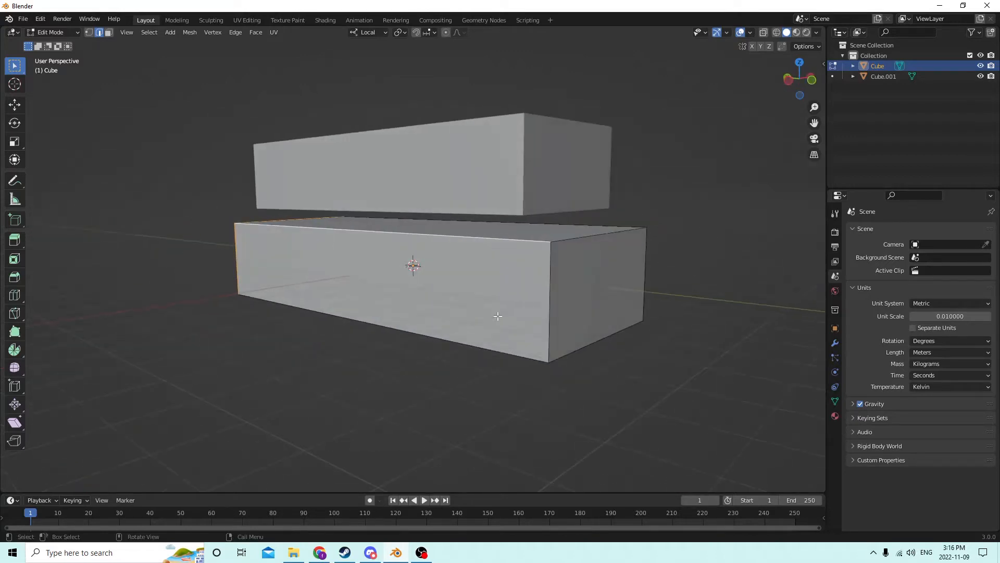
middle_drag(567, 240, 492, 253)
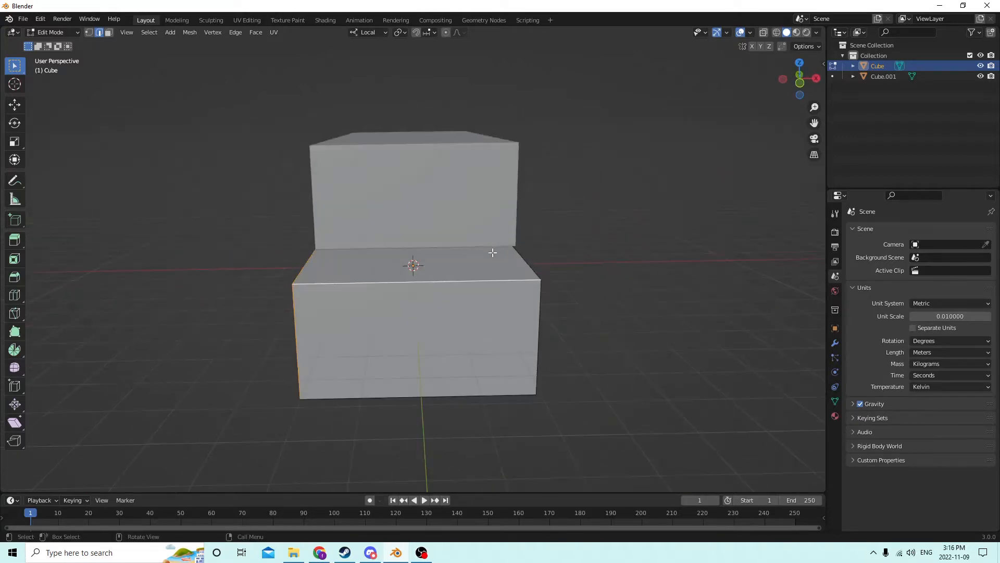
middle_drag(536, 316, 459, 341)
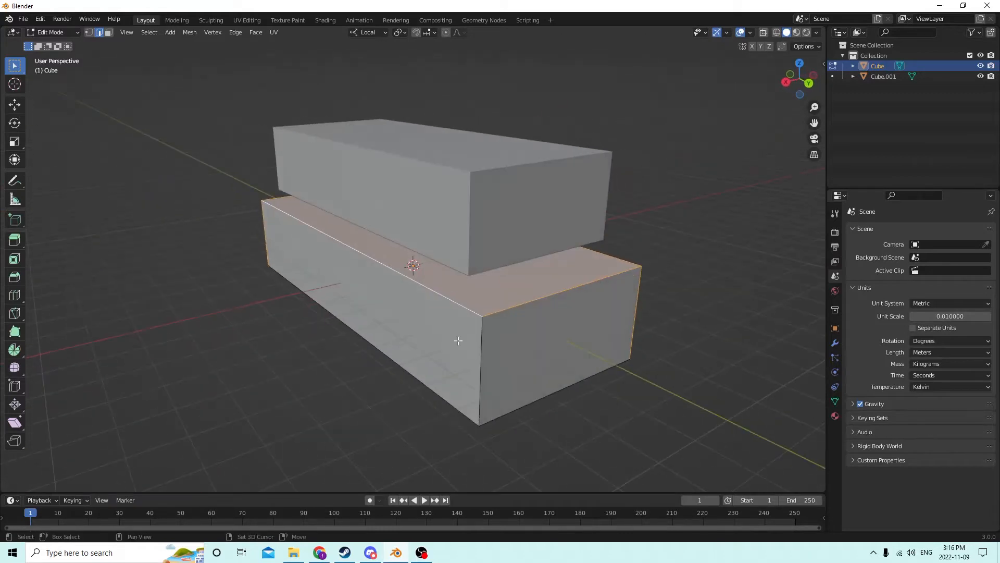
mouse_move(531, 331)
middle_down()
mouse_move(475, 333)
mouse_move(547, 331)
middle_up()
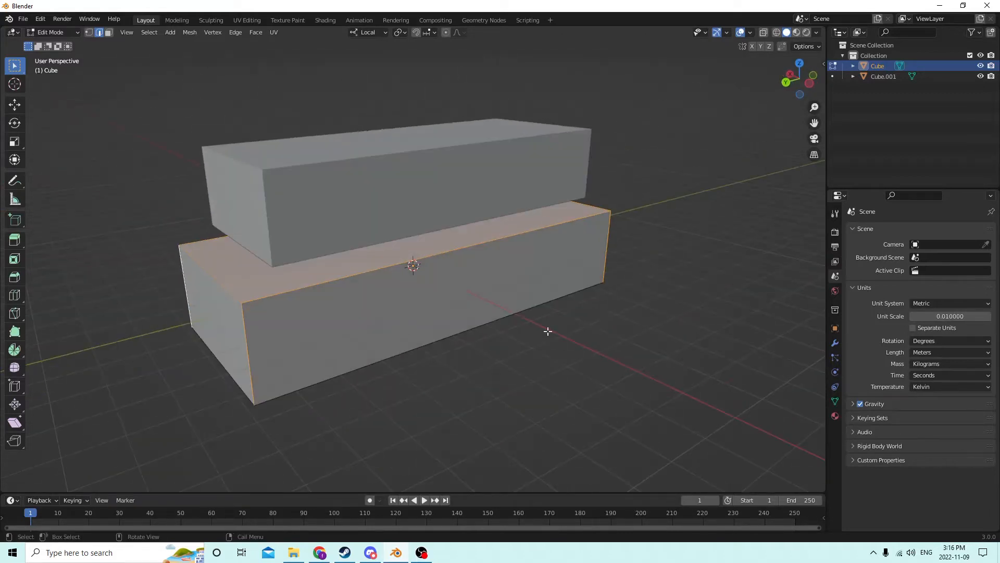
- Try beveling the selected edges about 0.00167 m wide with 6 segments, and undo the bevel
key(ctrl+b)
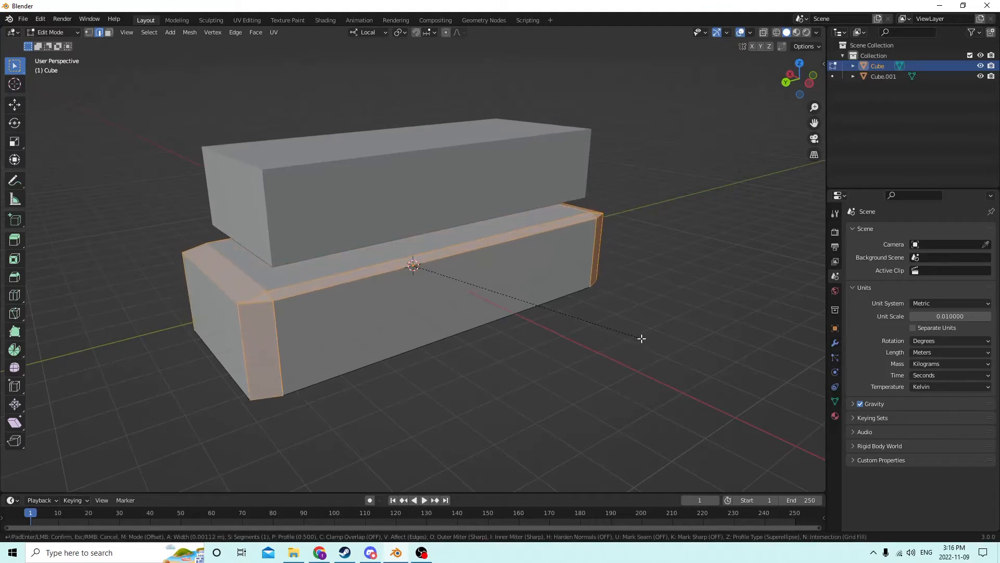
click(522, 352)
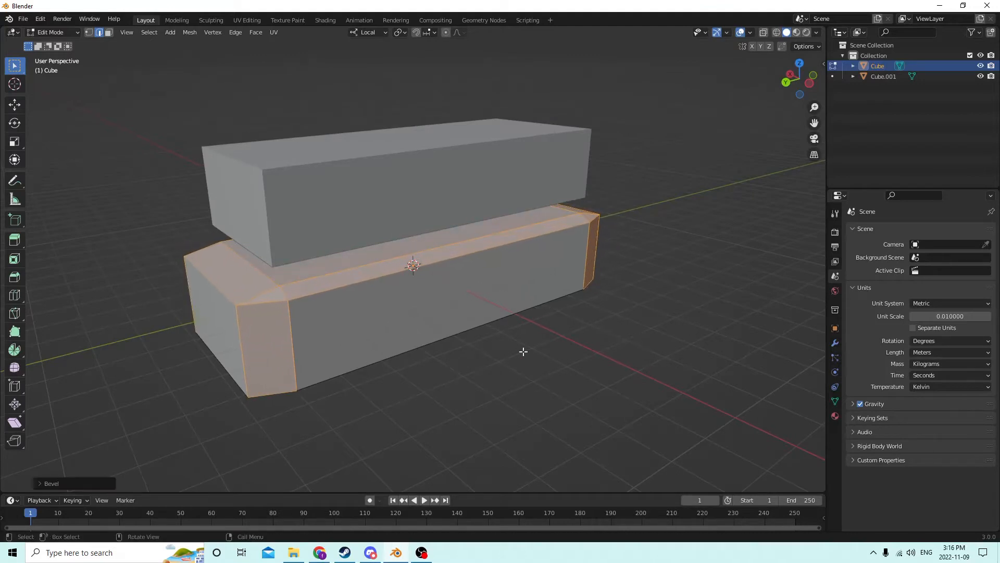
click(65, 483)
click(171, 333)
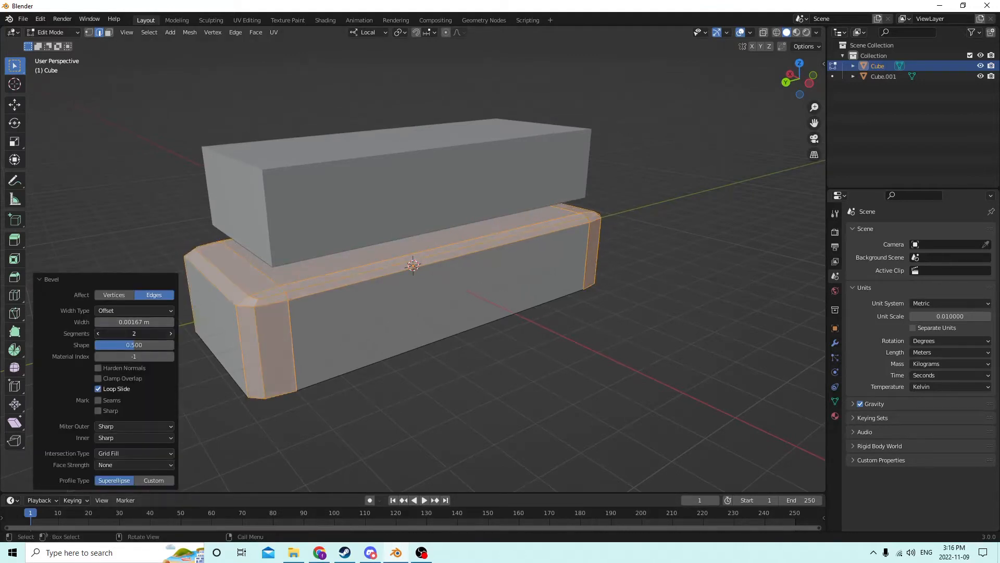
click(171, 334)
click(171, 333)
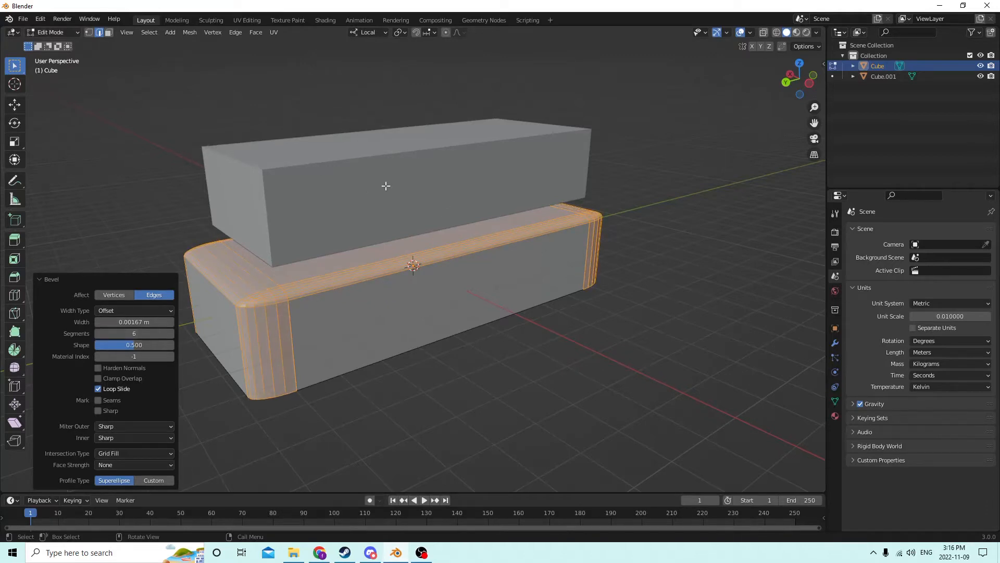
click(41, 19)
click(52, 30)
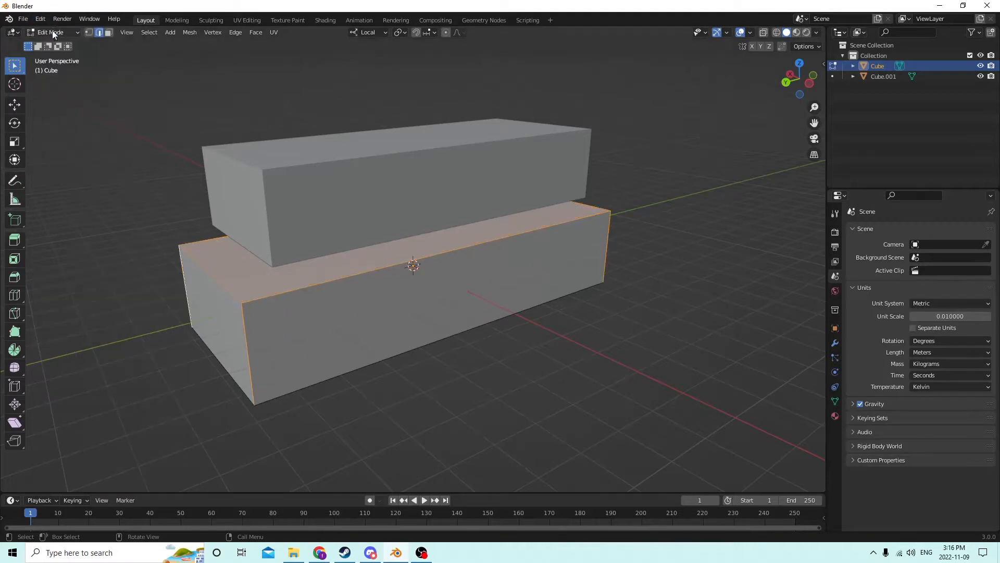
- Bevel the lower box's selected top and vertical edges about 0.0018 m with 6 segments, and return to Object Mode
middle_drag(292, 182, 408, 216)
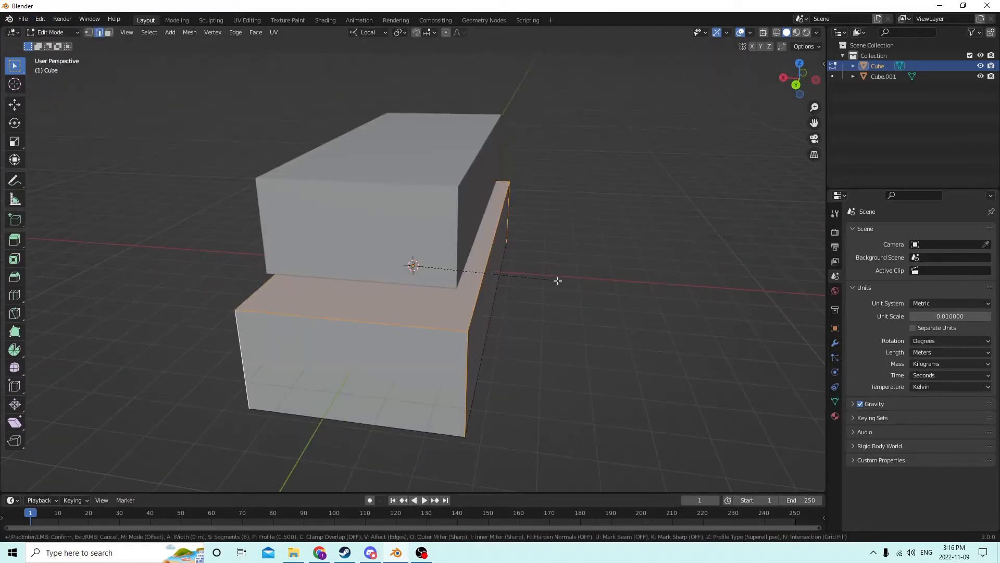
key(ctrl+b)
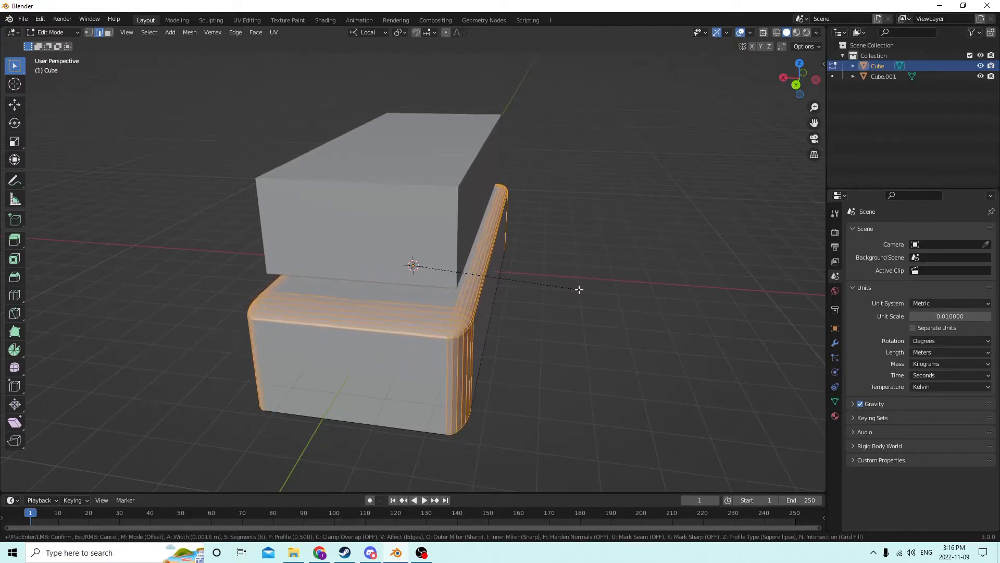
click(579, 289)
middle_drag(478, 253, 599, 245)
key(Tab)
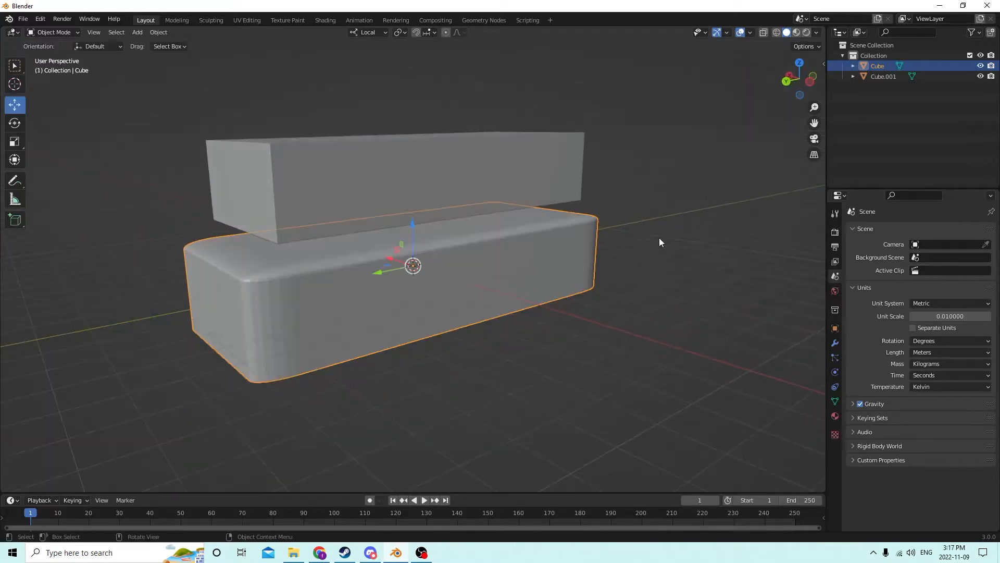
- Bevel all edges of the upper box about 0.00236 m with 6 segments, and return to Object Mode
middle_drag(658, 238, 707, 223)
middle_drag(522, 183, 445, 178)
click(470, 156)
key(Tab)
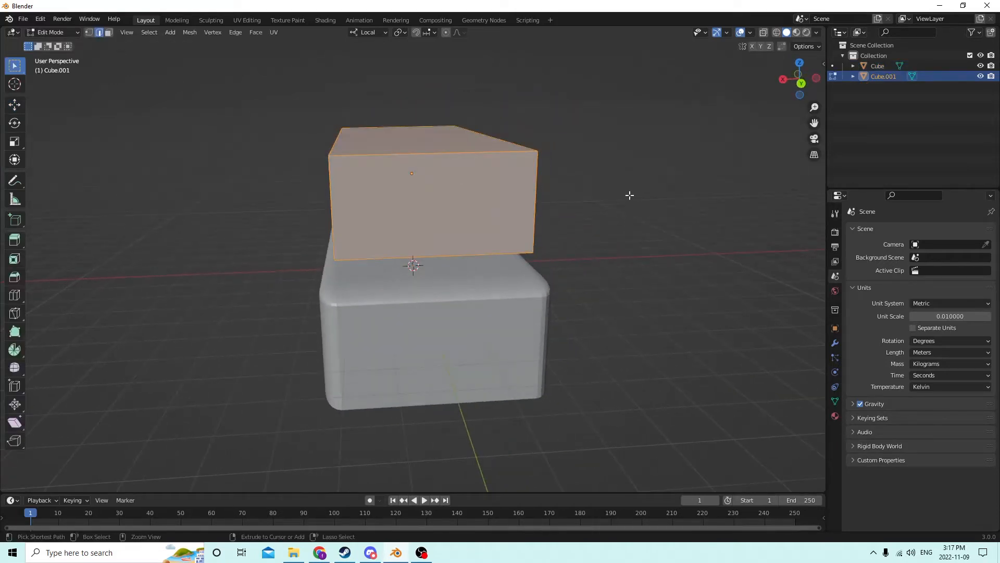
key(ctrl+b)
scroll(652, 194, up, 5)
click(662, 194)
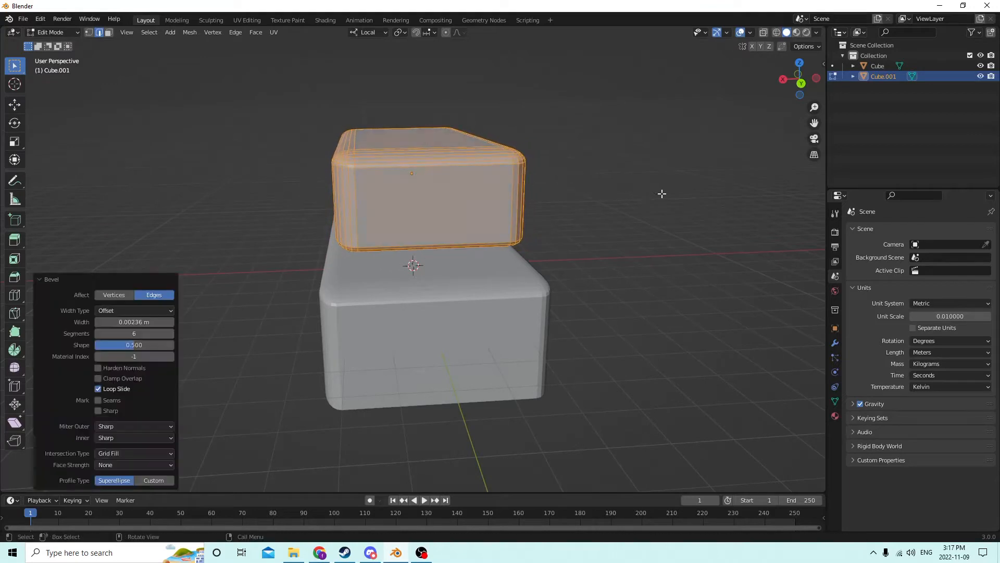
middle_drag(661, 193, 644, 173)
key(Tab)
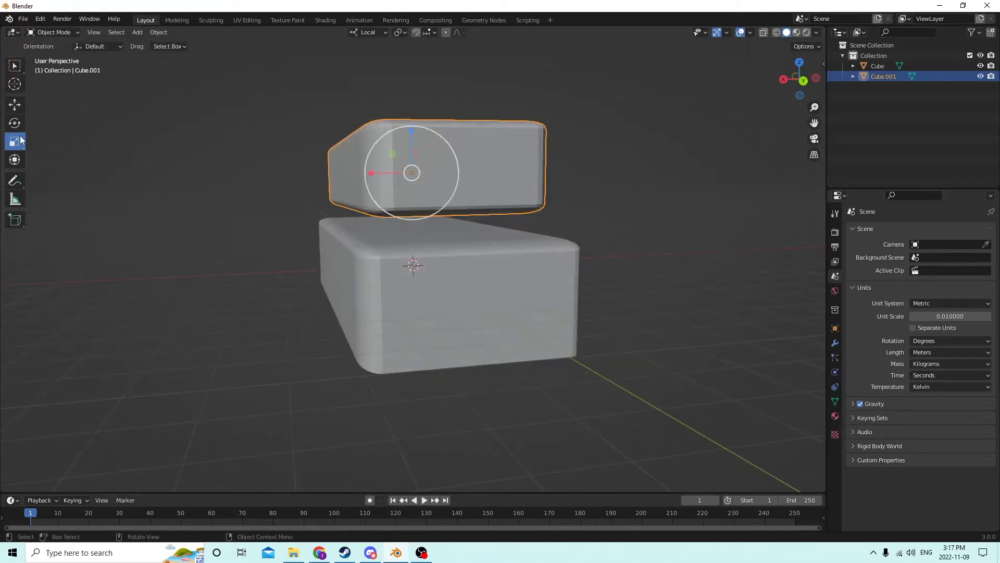
- Scale the upper box along its local Z axis by about 1.558 to make it taller
middle_drag(375, 172, 418, 167)
drag(412, 134, 412, 112)
middle_drag(411, 111, 116, 114)
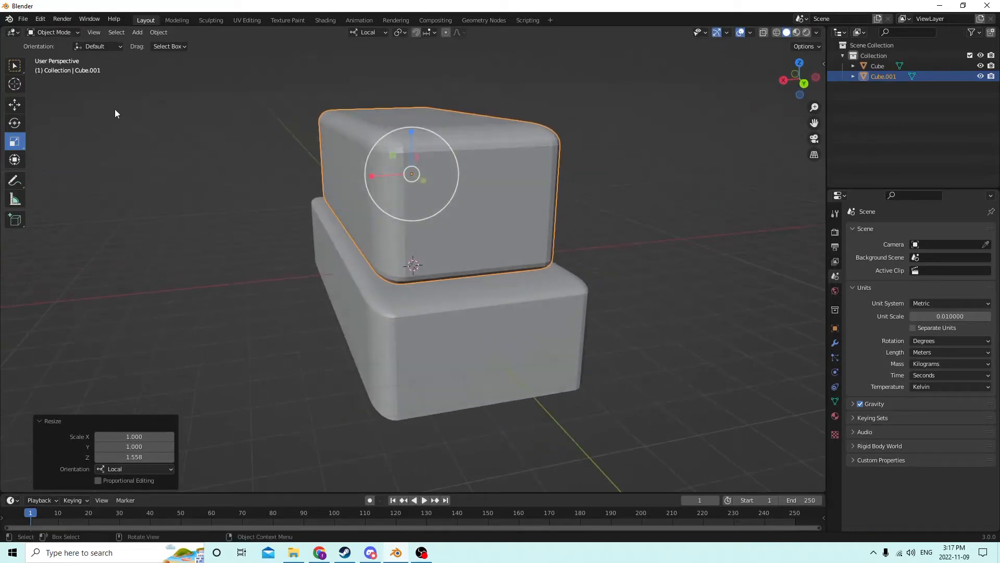
- Lower the upper box about 0.018 m in total so it sinks into the lower box, and scale it along X by about 0.904
middle_drag(345, 103, 418, 104)
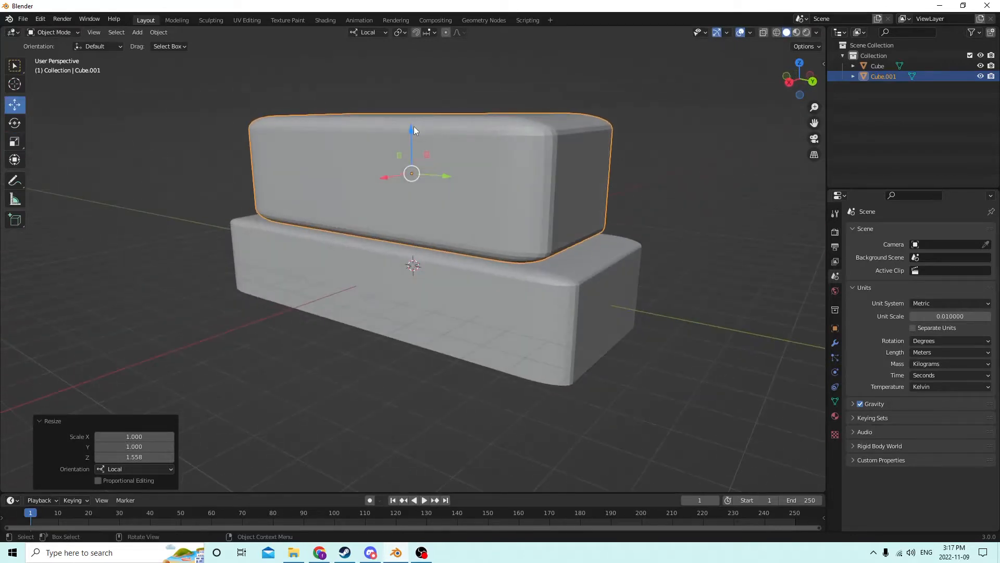
drag(413, 126, 427, 177)
middle_drag(427, 176, 485, 167)
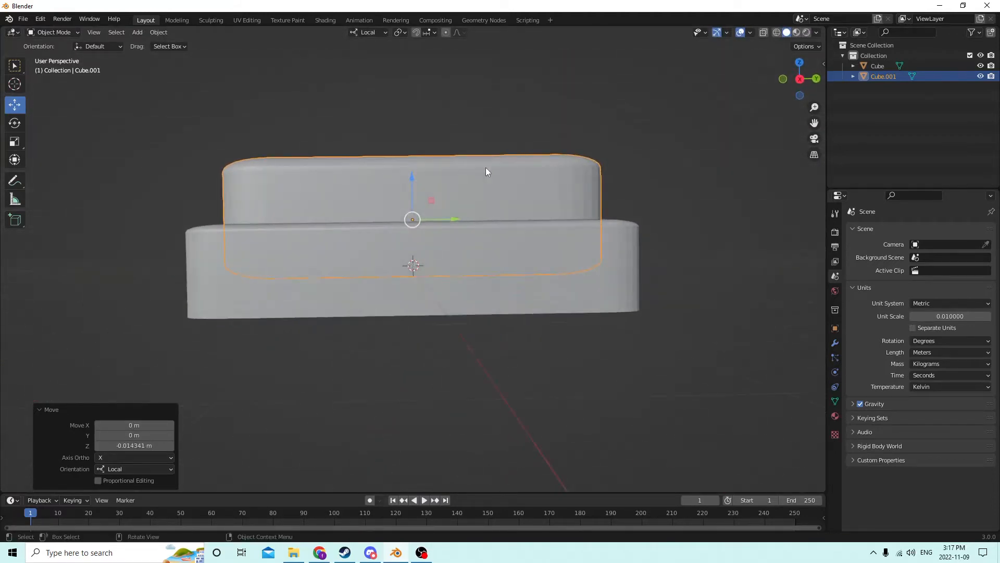
drag(412, 179, 430, 202)
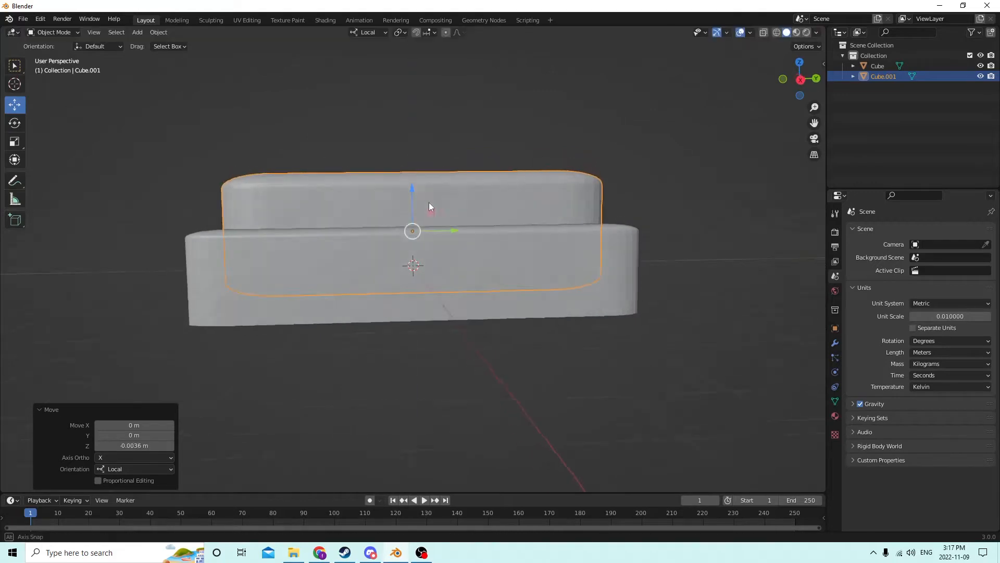
middle_drag(429, 202, 546, 238)
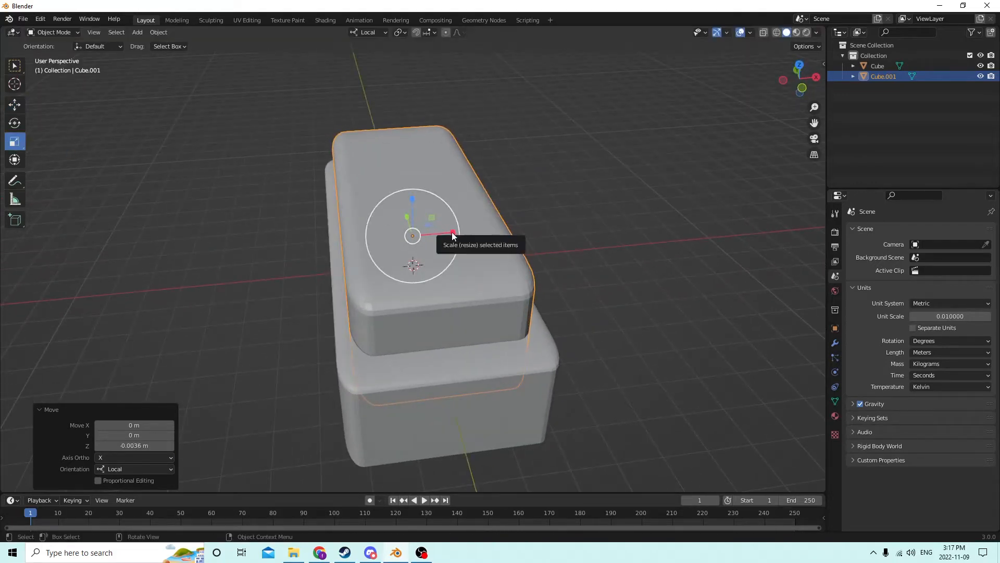
drag(452, 235, 441, 227)
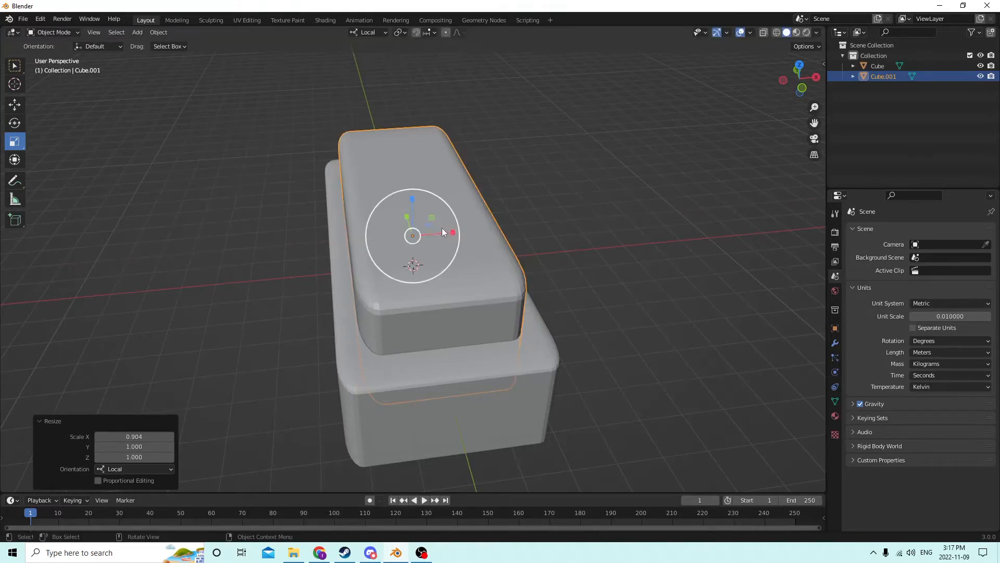
- Cut the upper box out of the lower box with a Bool Tool Auto Boolean Difference
middle_drag(442, 227, 613, 230)
shift+click(585, 276)
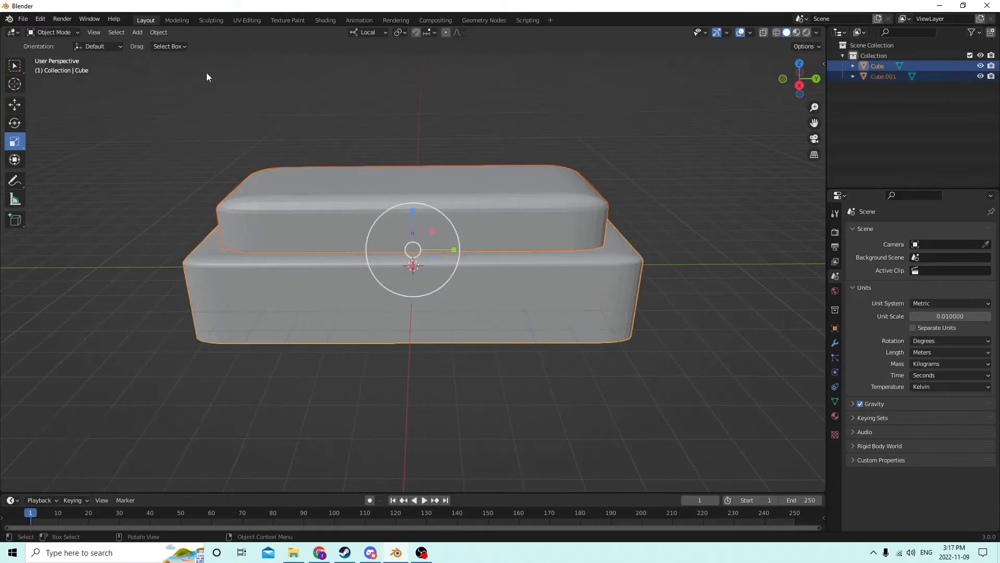
click(159, 32)
mouse_move(201, 378)
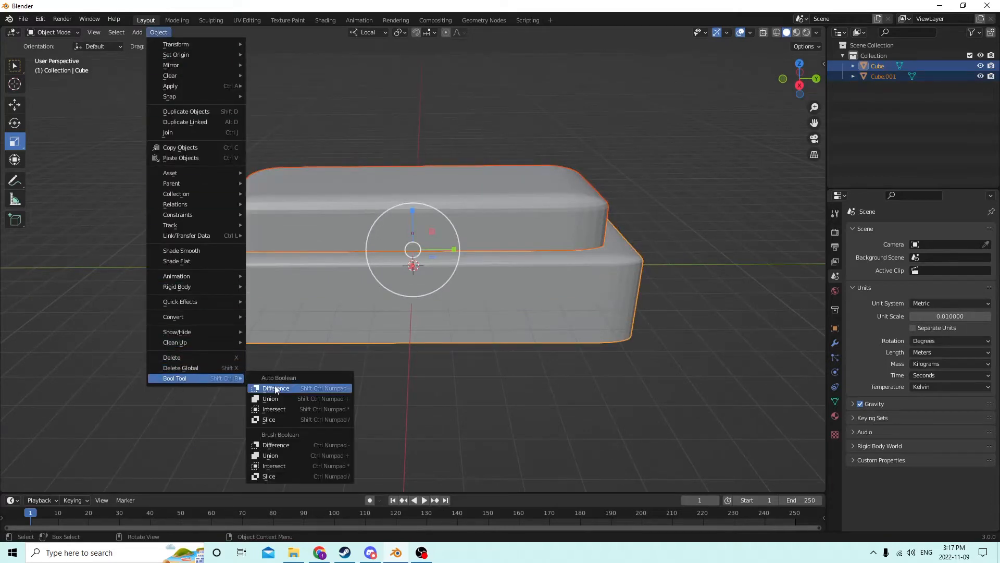
click(274, 386)
- Examine the hollowed box's cavity and rounded rim from several sides
middle_drag(274, 386, 636, 339)
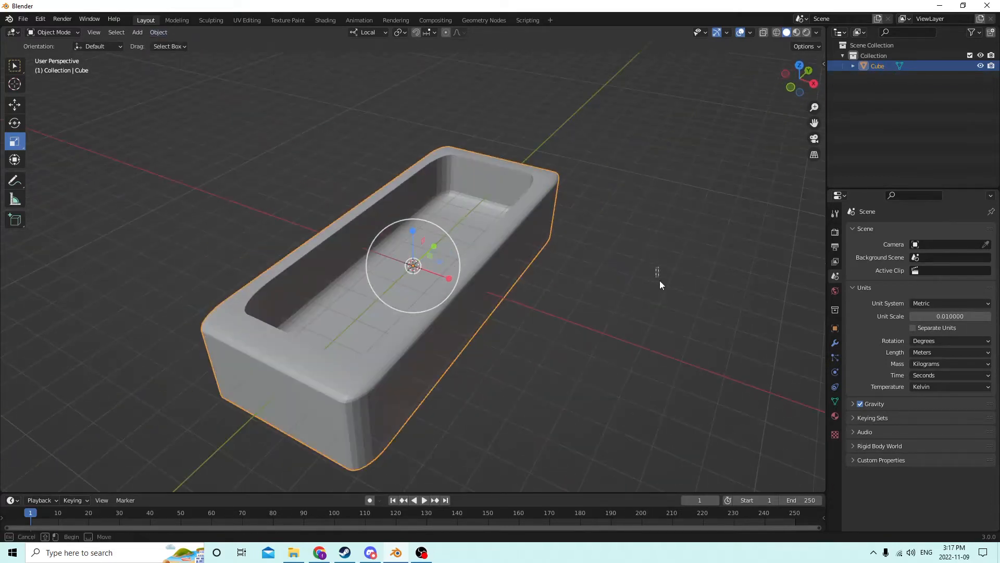
click(660, 280)
middle_drag(660, 280, 614, 263)
scroll(549, 268, up, 2)
click(501, 237)
middle_drag(501, 237, 388, 244)
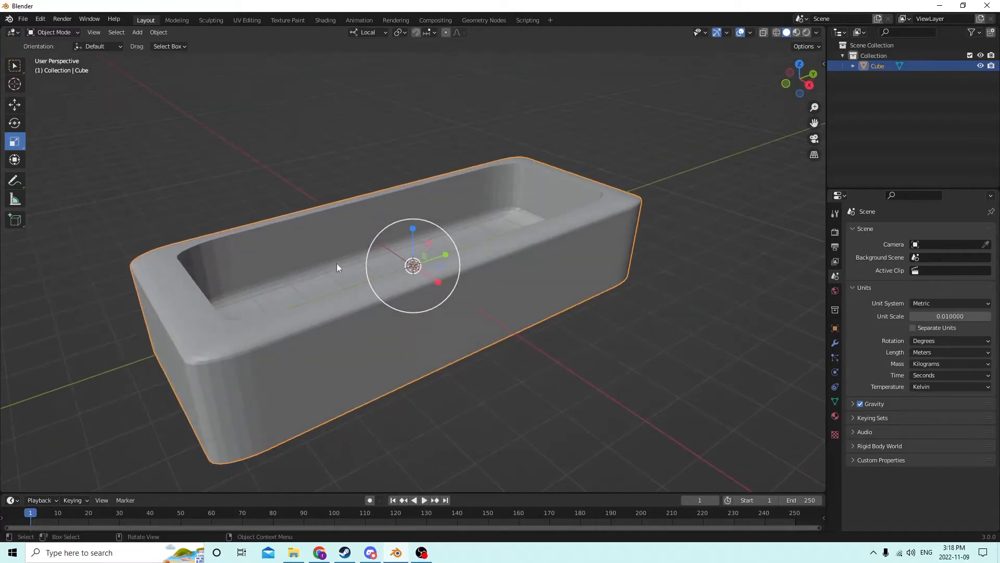
middle_drag(336, 264, 406, 307)
middle_drag(345, 287, 255, 271)
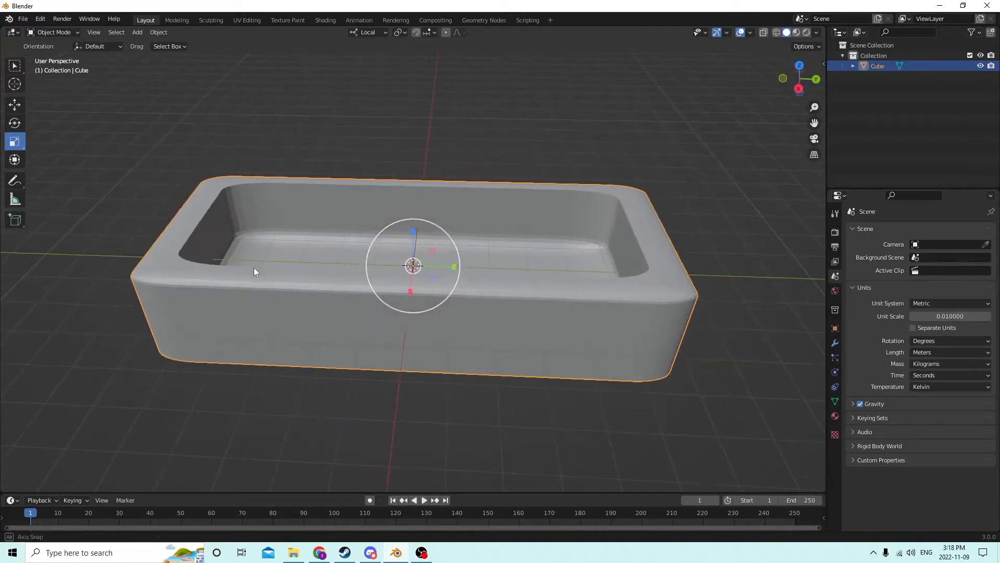
mouse_move(670, 197)
middle_down()
mouse_move(761, 169)
mouse_move(587, 185)
mouse_move(690, 179)
mouse_move(729, 192)
mouse_move(661, 172)
mouse_move(653, 194)
middle_up()
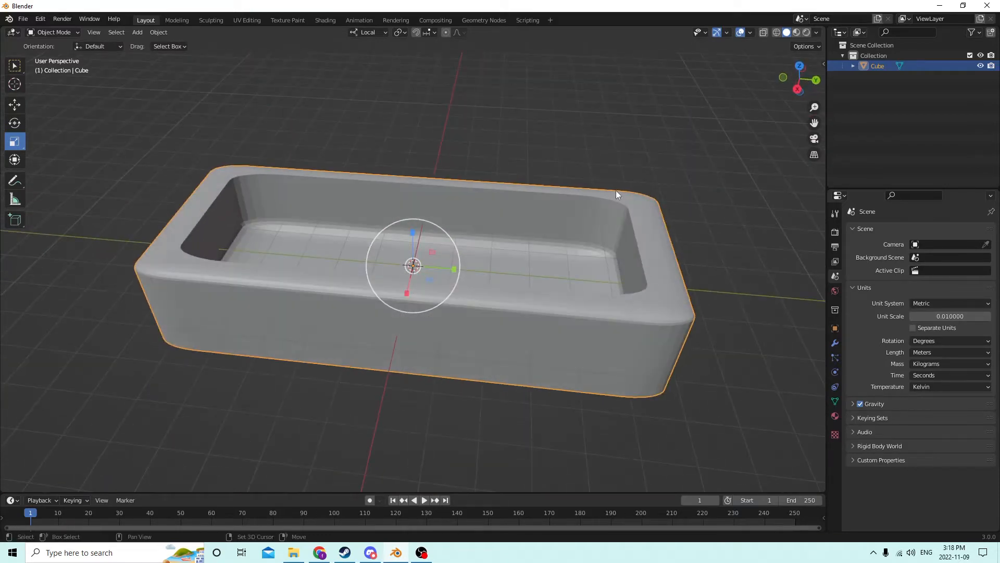
- Add a cylinder mesh and move it about 0.06 m along Y to one short end of the tub
key(shift+a)
mouse_move(616, 190)
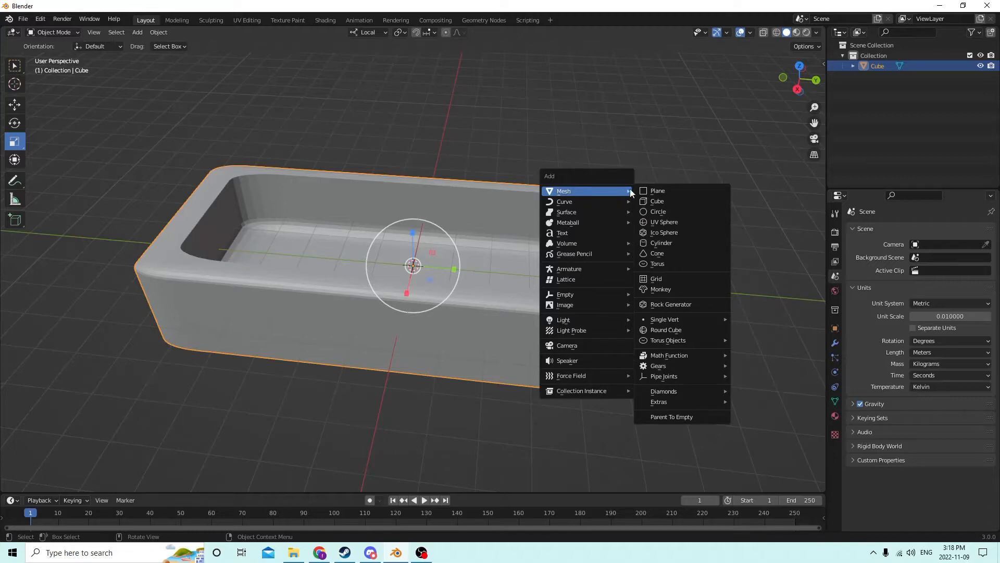
click(662, 243)
scroll(464, 182, up, 3)
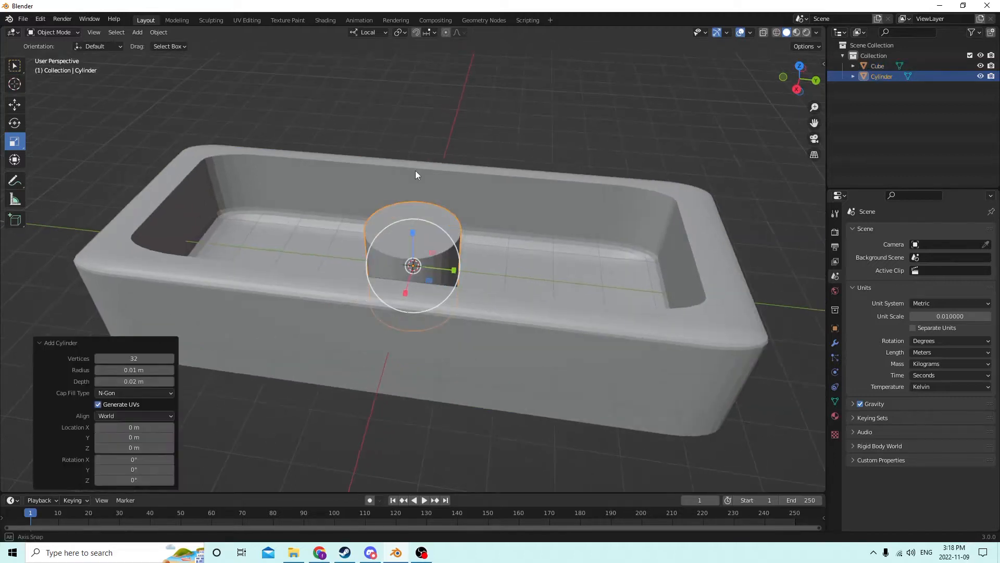
click(15, 105)
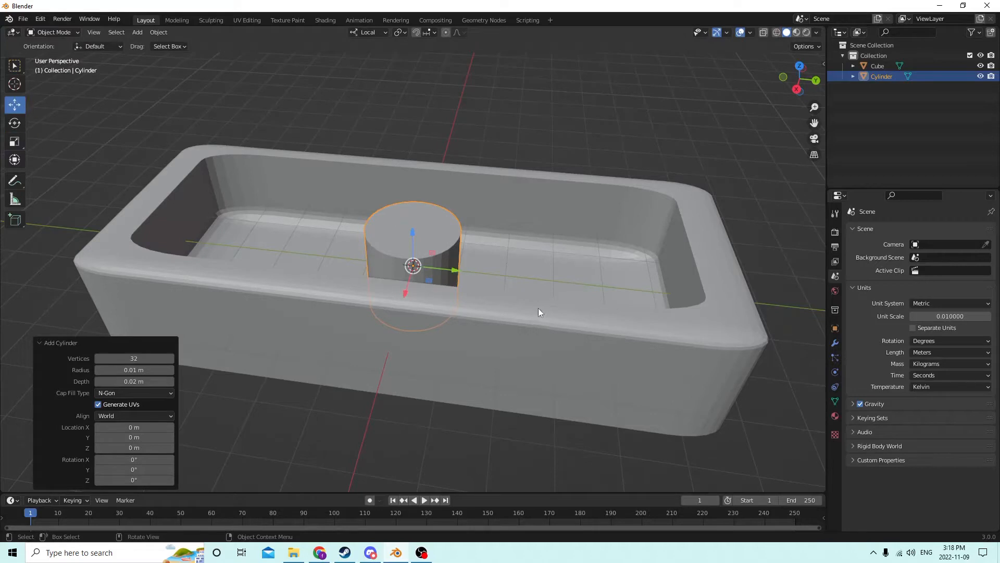
drag(457, 264, 746, 268)
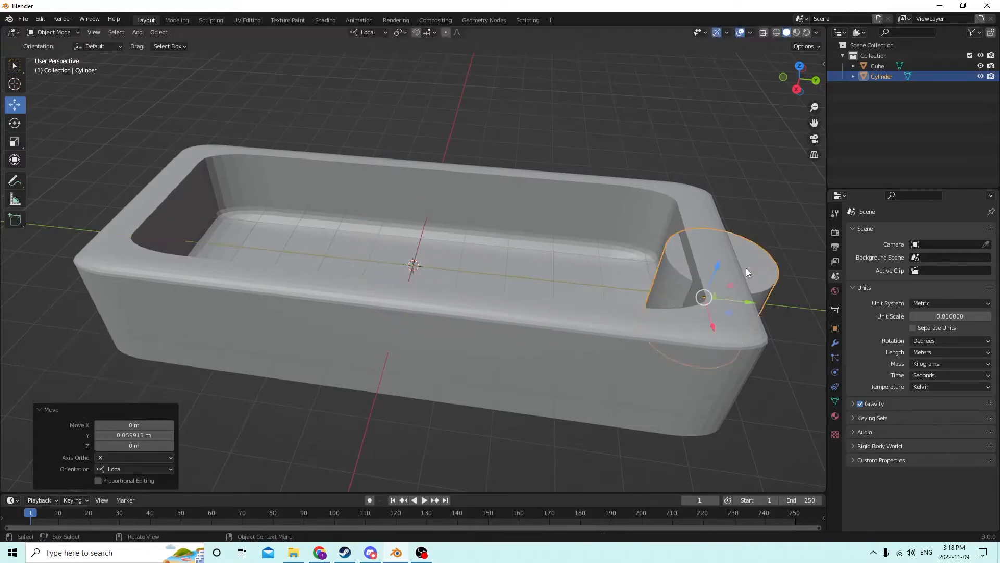
- Raise the cylinder about 0.017 m to the tub's rim and scale it uniformly by about 0.323
middle_drag(746, 267, 711, 245)
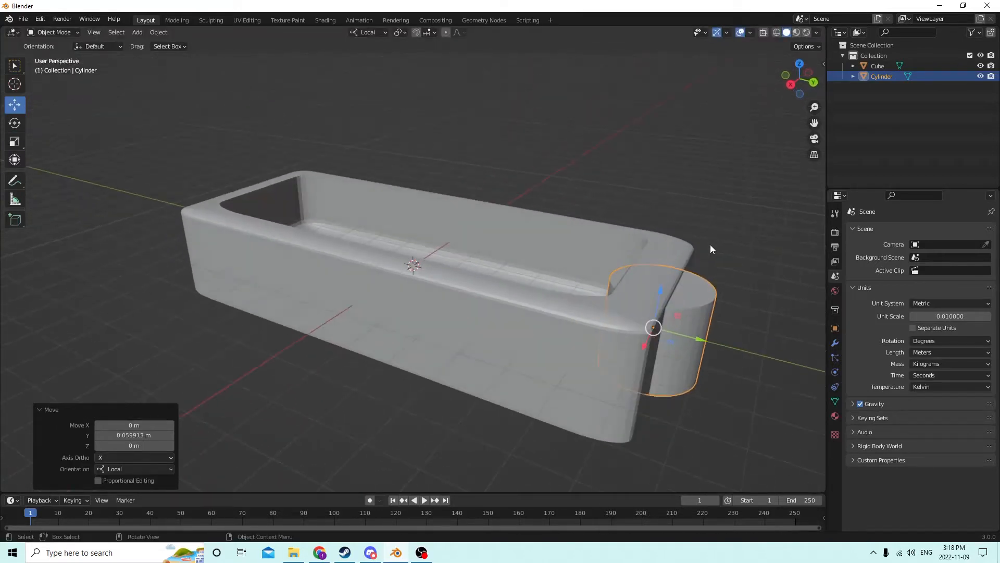
drag(657, 299, 674, 224)
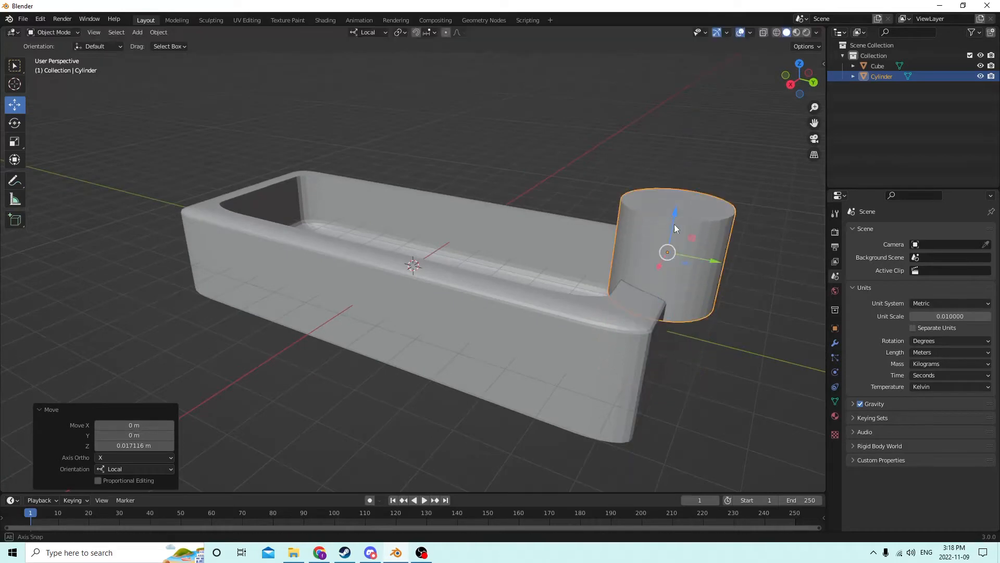
middle_drag(674, 224, 758, 248)
key(s)
click(699, 249)
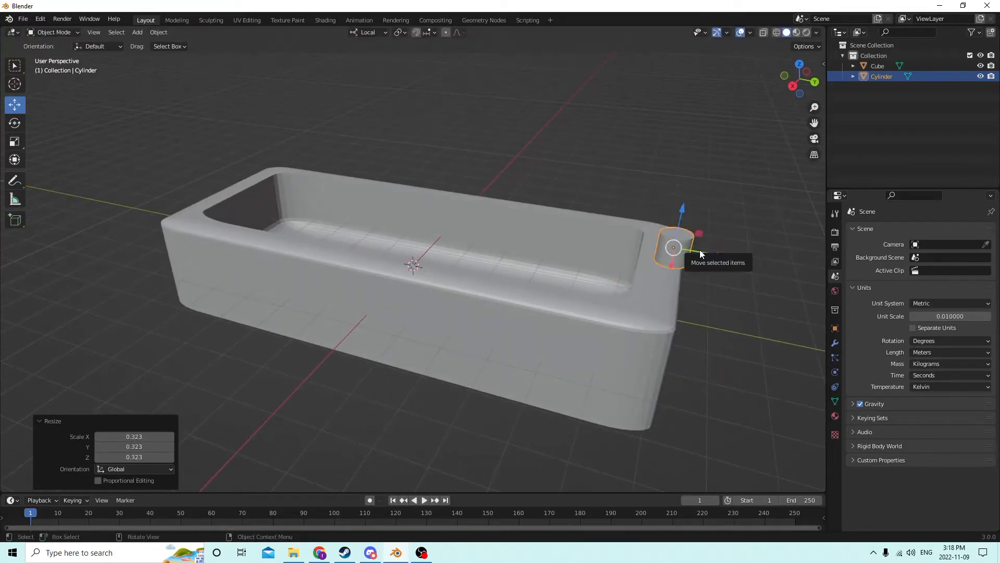
- Duplicate the small cylinder in place and raise the copy about 0.00435 m
key(shift+d)
right_click(742, 198)
drag(686, 207, 687, 188)
- Rotate the cylinder copy 90° about X and move it about 0.0061 m along its local Z toward the basin
click(836, 329)
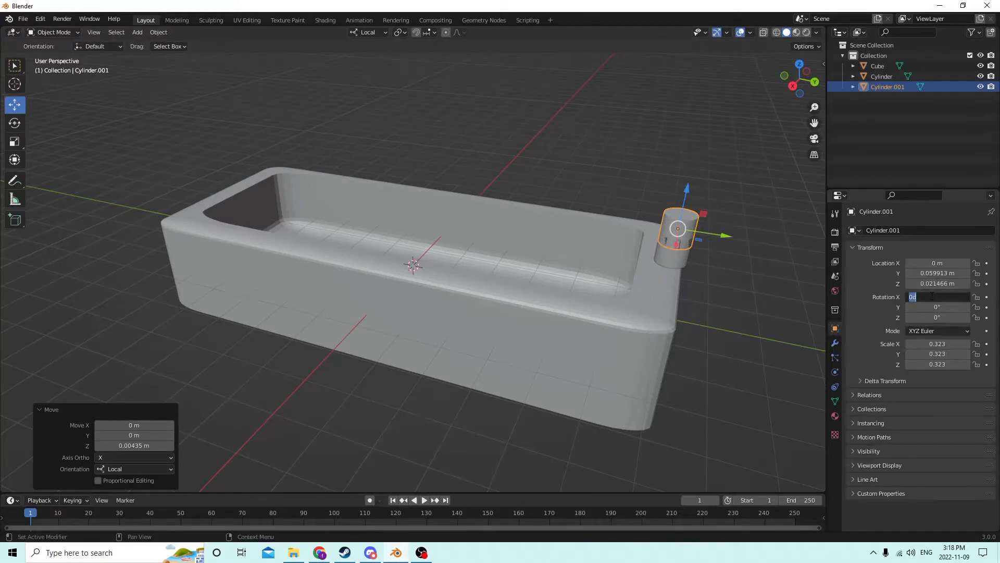
key(Return)
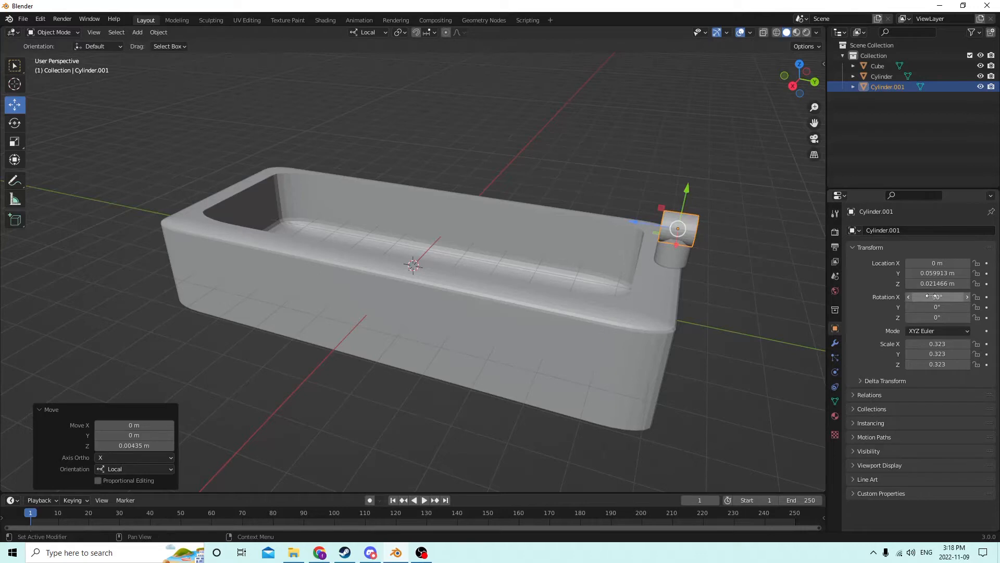
scroll(677, 208, up, 1)
drag(702, 212, 652, 205)
middle_drag(652, 205, 733, 202)
scroll(681, 211, up, 2)
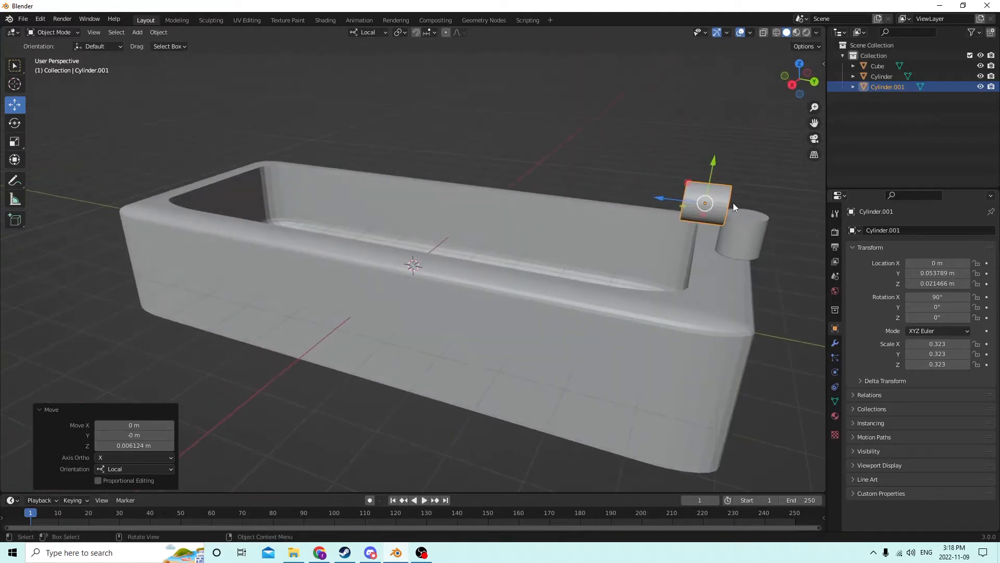
- Delete the rotated cylinder copy
click(707, 203)
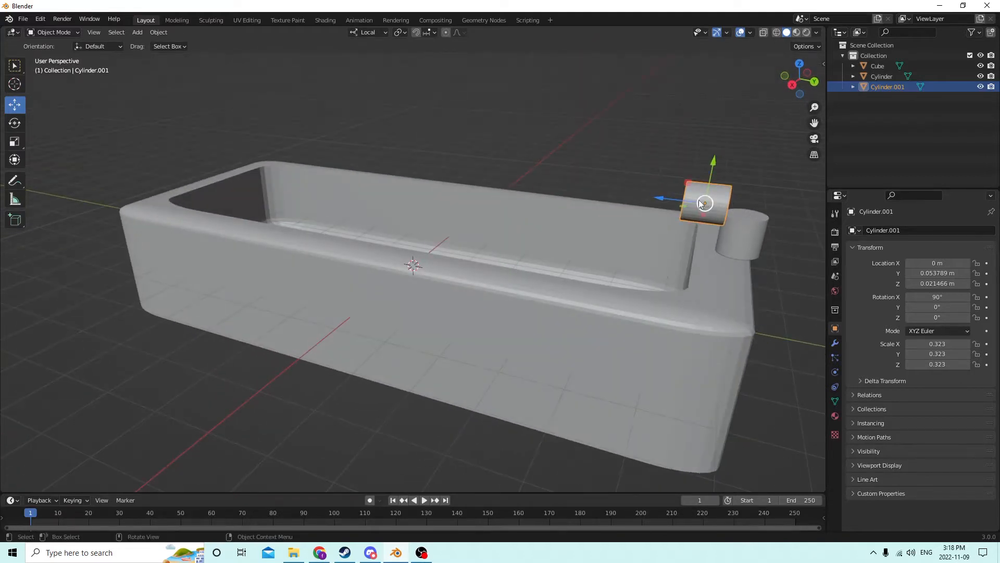
key(Delete)
mouse_move(698, 200)
middle_down()
mouse_move(723, 204)
mouse_move(696, 202)
middle_up()
- Move the remaining cylinder about 0.0015 m along negative Y, toward the basin
click(724, 204)
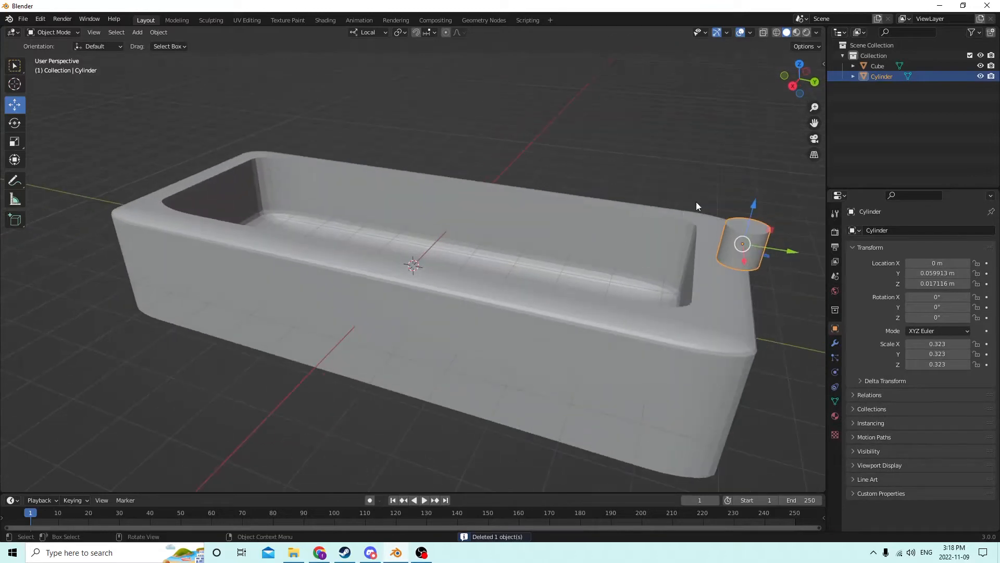
drag(789, 253, 786, 254)
middle_drag(786, 254, 701, 243)
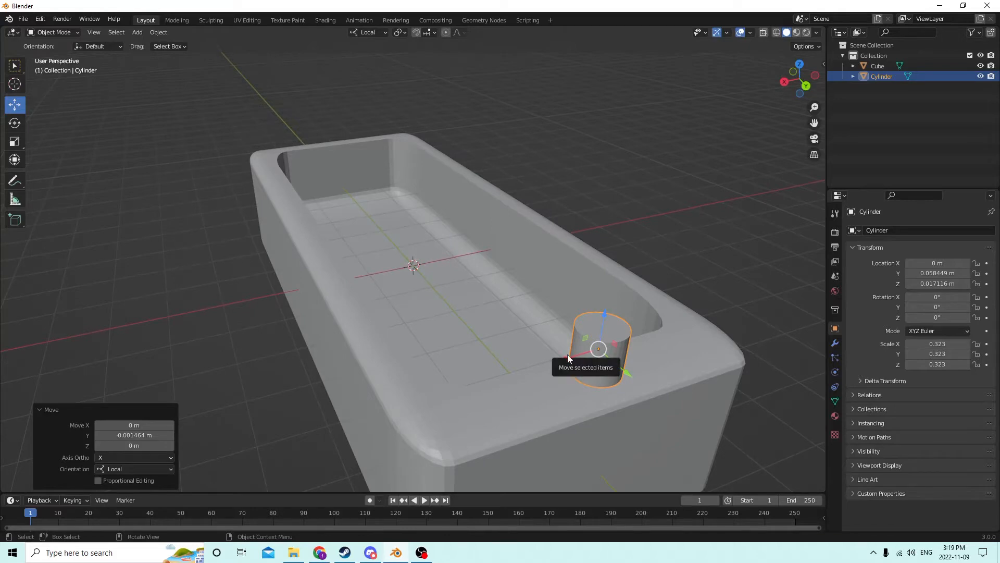
middle_drag(558, 349, 668, 349)
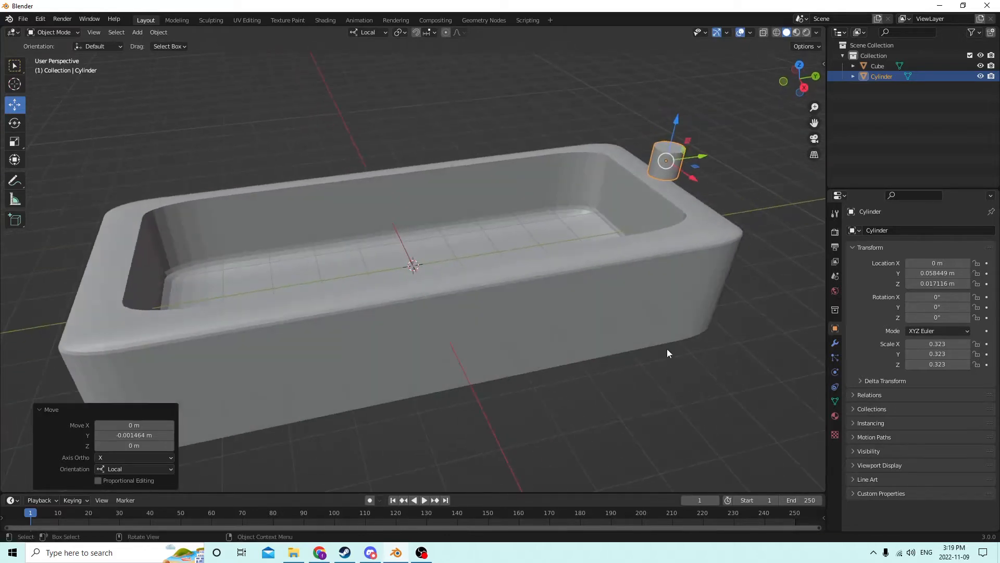
- Add a cube mesh and move it about 0.06 m along Y to the tub's cylinder end
middle_drag(687, 180, 615, 232)
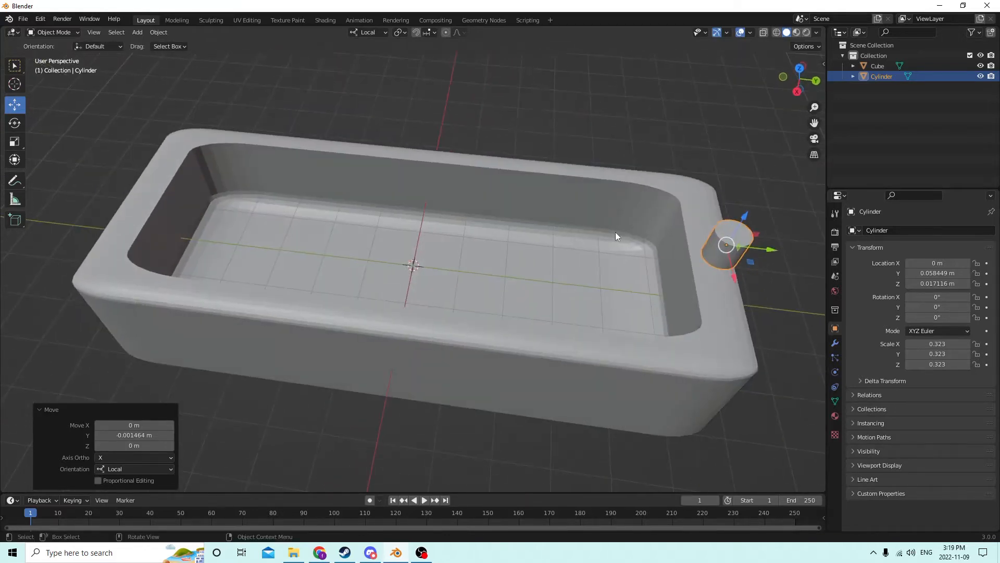
key(shift+a)
mouse_move(611, 238)
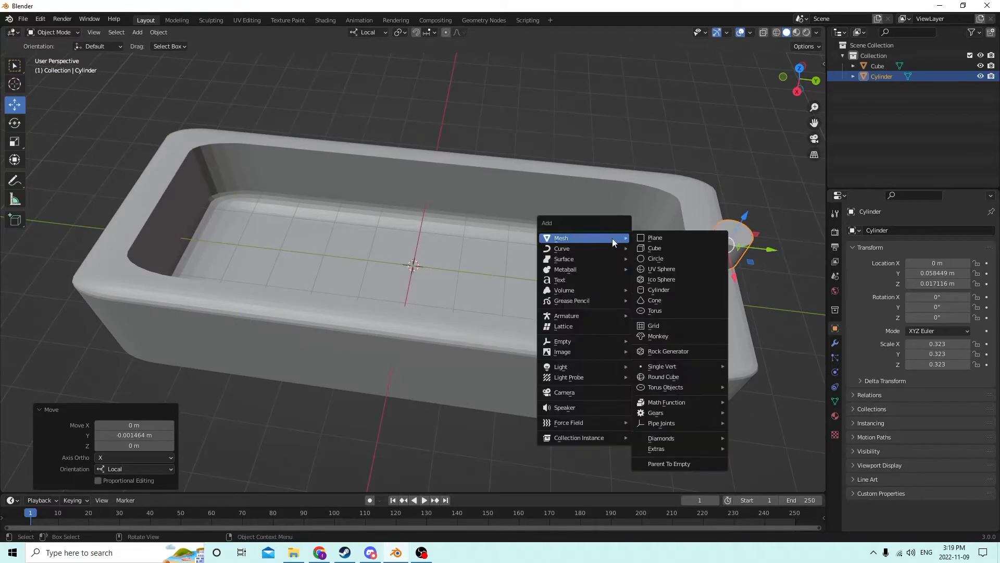
click(658, 246)
middle_drag(657, 251, 684, 197)
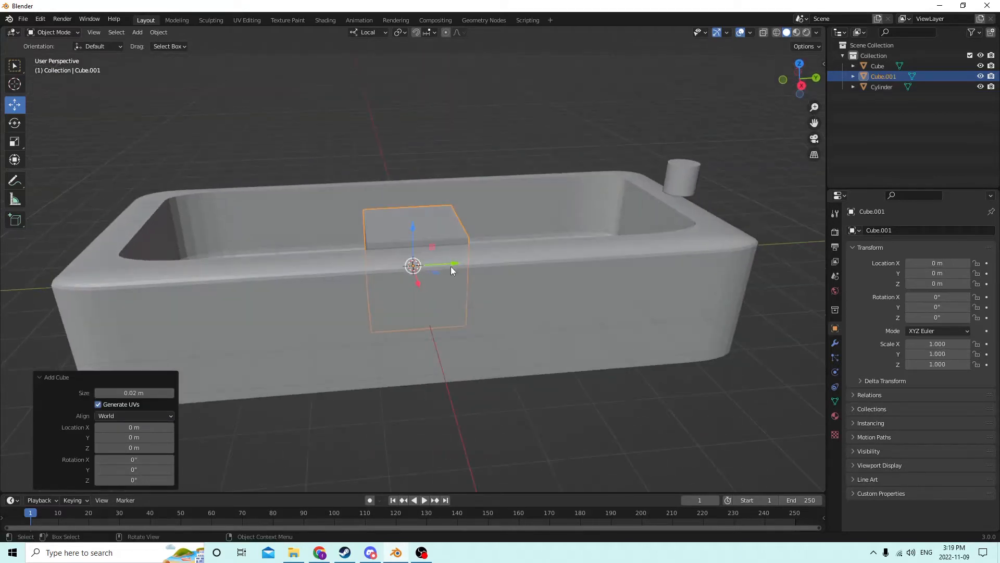
drag(453, 265, 707, 235)
- Move the cube to about 0.0577 m in Y and raise it to about 0.0216 m in Z, around the cylinder
middle_drag(707, 235, 652, 233)
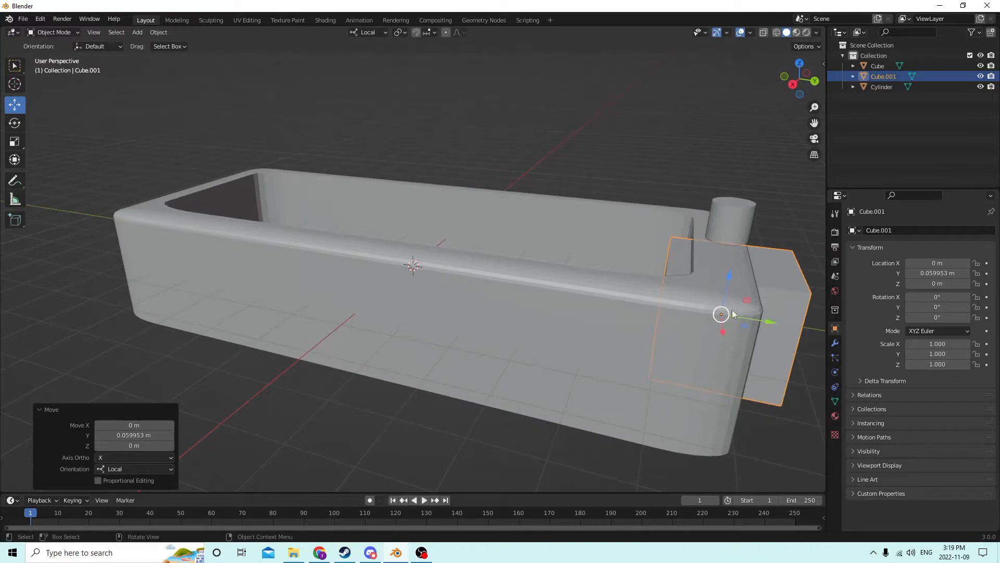
drag(770, 322, 753, 313)
mouse_move(751, 299)
middle_down()
mouse_move(751, 267)
mouse_move(749, 299)
mouse_move(748, 287)
middle_up()
drag(705, 250, 731, 137)
middle_drag(731, 138, 734, 152)
drag(742, 144, 745, 155)
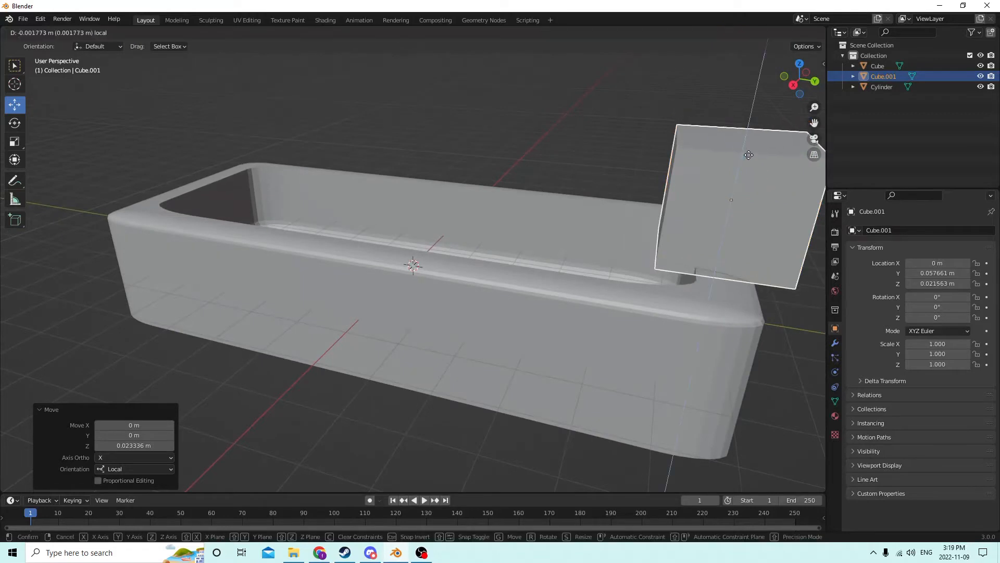
- Raise the cube about 0.00115 m further above the tub's rim
middle_drag(761, 164, 787, 151)
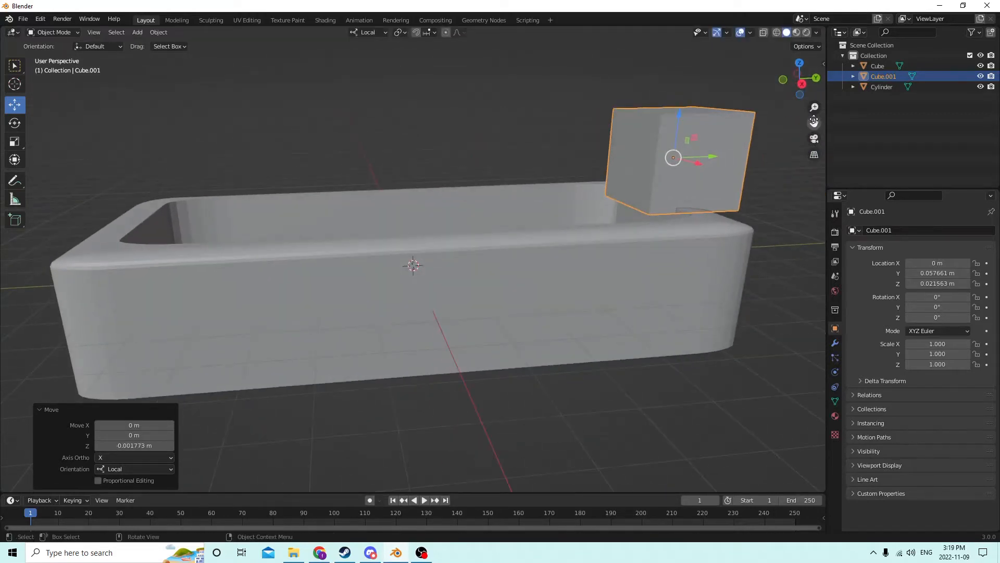
drag(814, 122, 673, 241)
scroll(785, 124, up, 2)
middle_drag(705, 136, 721, 129)
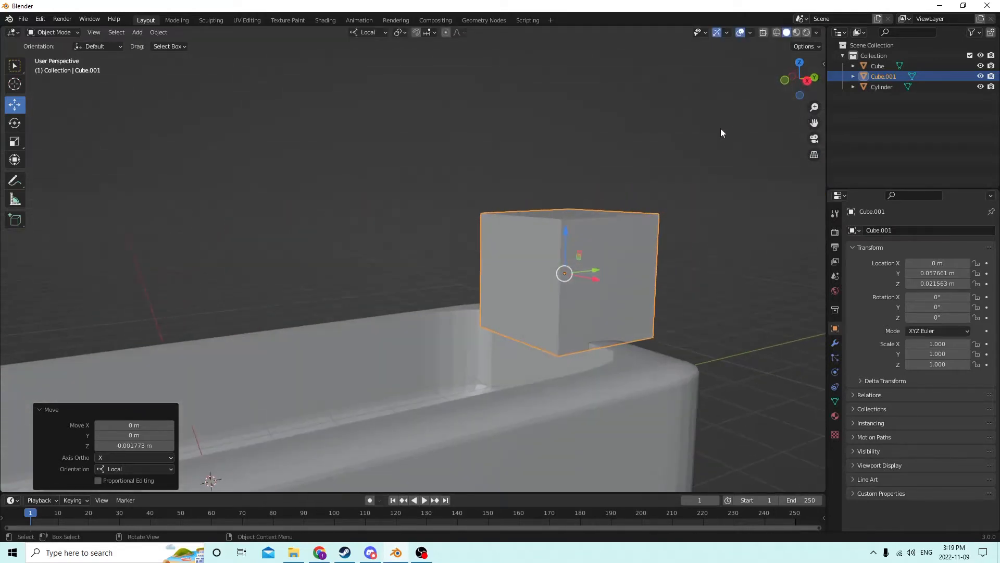
drag(567, 229, 567, 224)
middle_drag(567, 224, 542, 231)
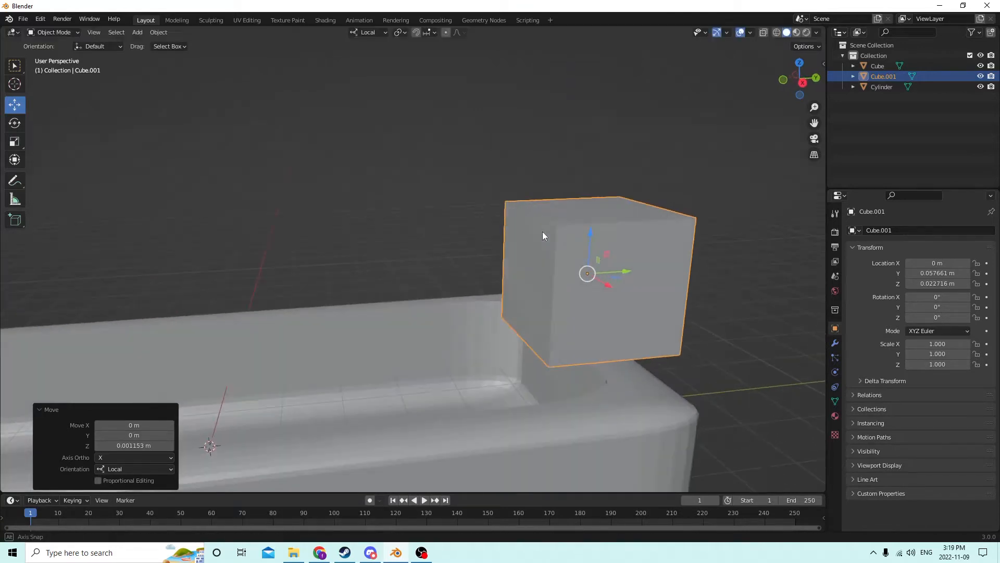
middle_drag(677, 289, 636, 289)
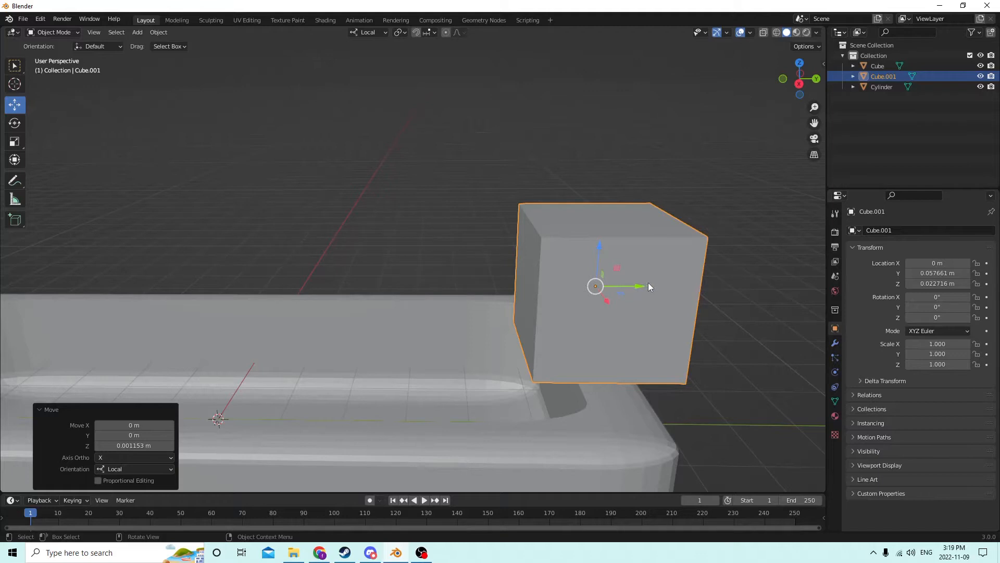
- Flatten the cube along Y to a scale of about -0.051 and move it about 0.0041 m outward from the basin
click(14, 143)
drag(633, 286, 595, 284)
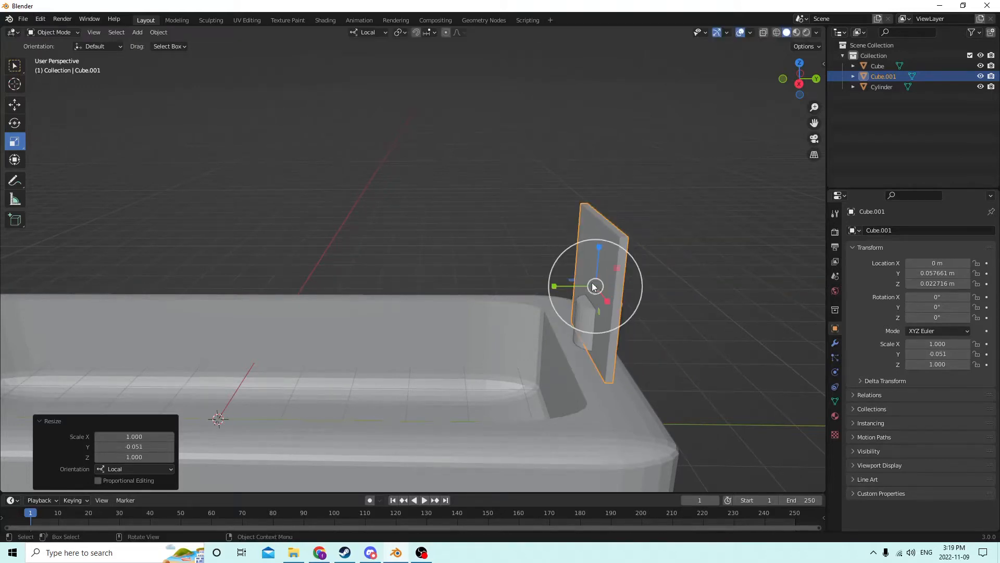
middle_drag(255, 142, 584, 206)
click(19, 109)
drag(590, 297, 635, 301)
middle_drag(634, 301, 640, 283)
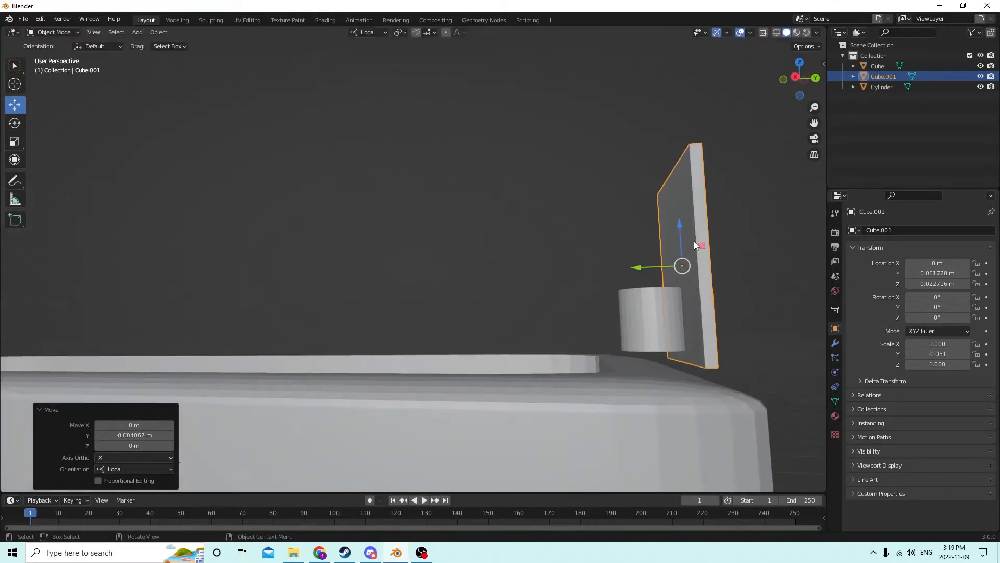
- Lower the thin panel about 0.0013 m and move it about 0.0015 m further outward, clear of the cylinder
drag(680, 225, 681, 238)
middle_drag(677, 240, 623, 289)
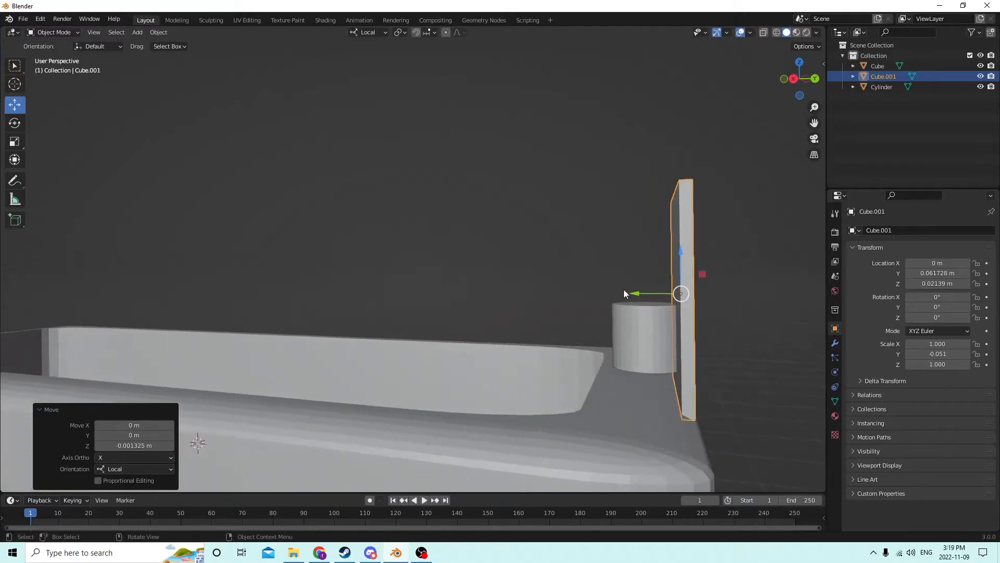
drag(624, 289, 655, 295)
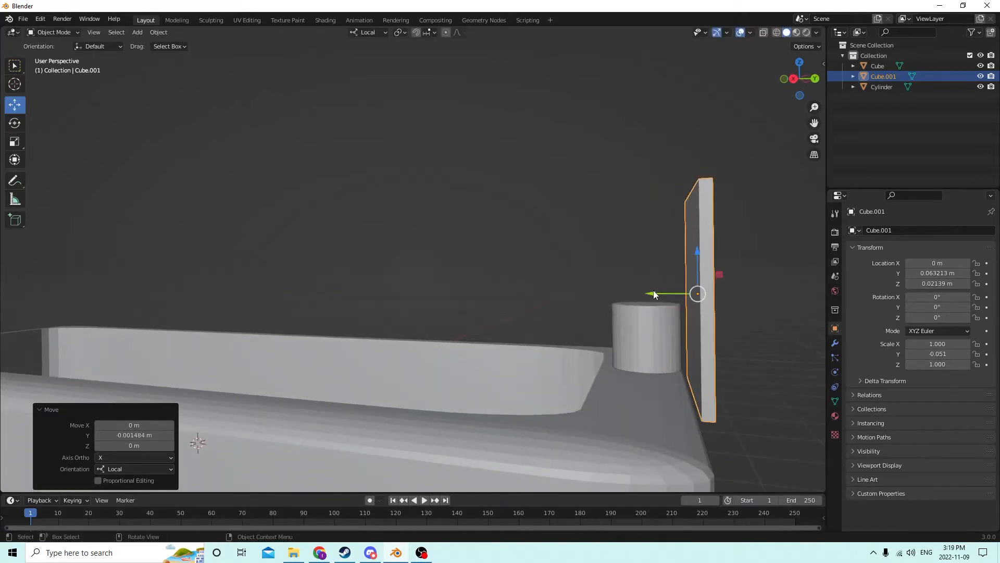
- Stretch the panel to a Z scale of about 3.42 and widen it along X to form a wall behind the tub
click(16, 145)
middle_drag(648, 201, 519, 288)
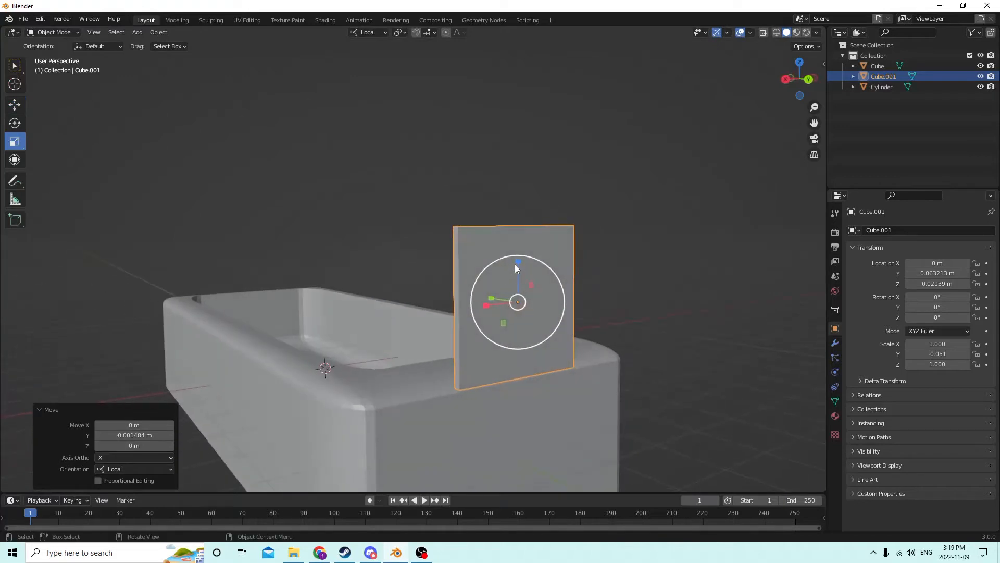
drag(516, 262, 529, 176)
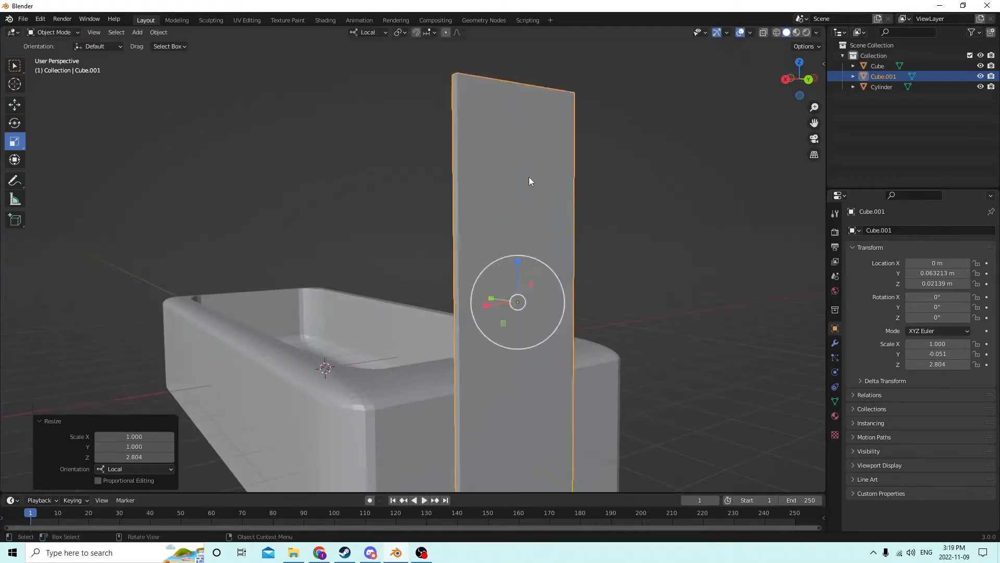
middle_drag(529, 178, 534, 235)
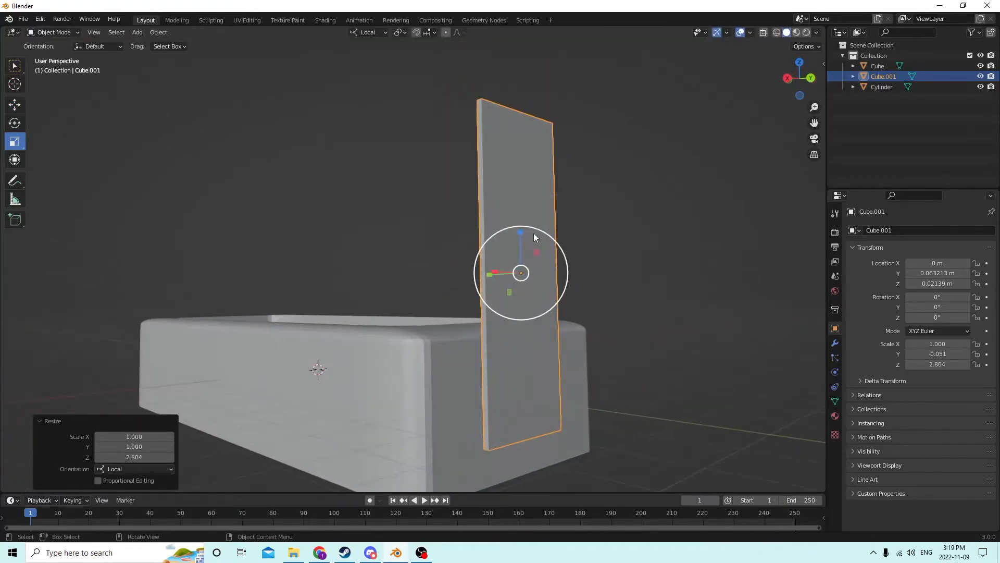
drag(520, 235, 523, 221)
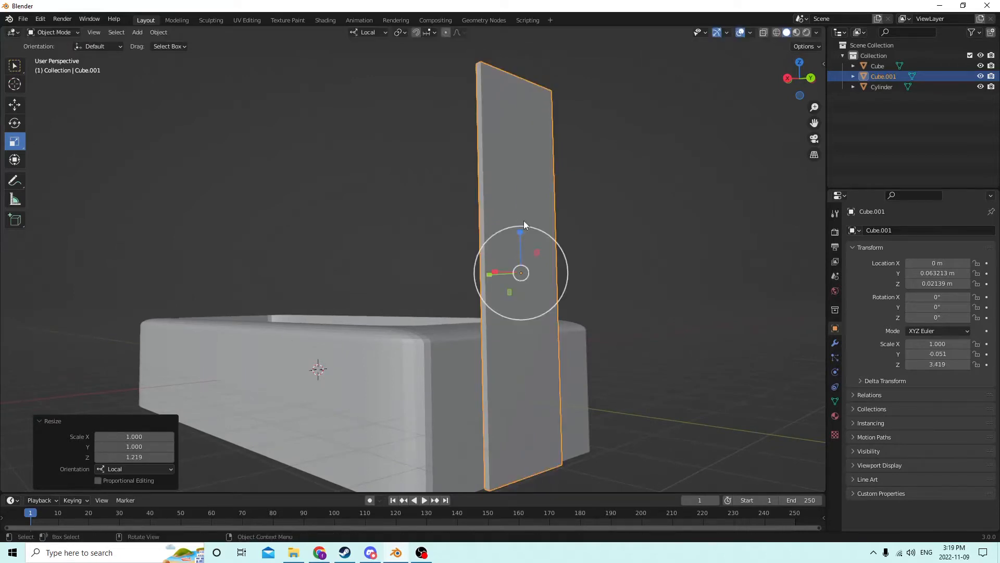
middle_drag(523, 221, 445, 326)
drag(364, 374, 315, 379)
middle_drag(314, 380, 618, 288)
- Rotate the cylinder at the tub's end 90° about X so it lies on its side
click(580, 351)
middle_drag(579, 351, 601, 349)
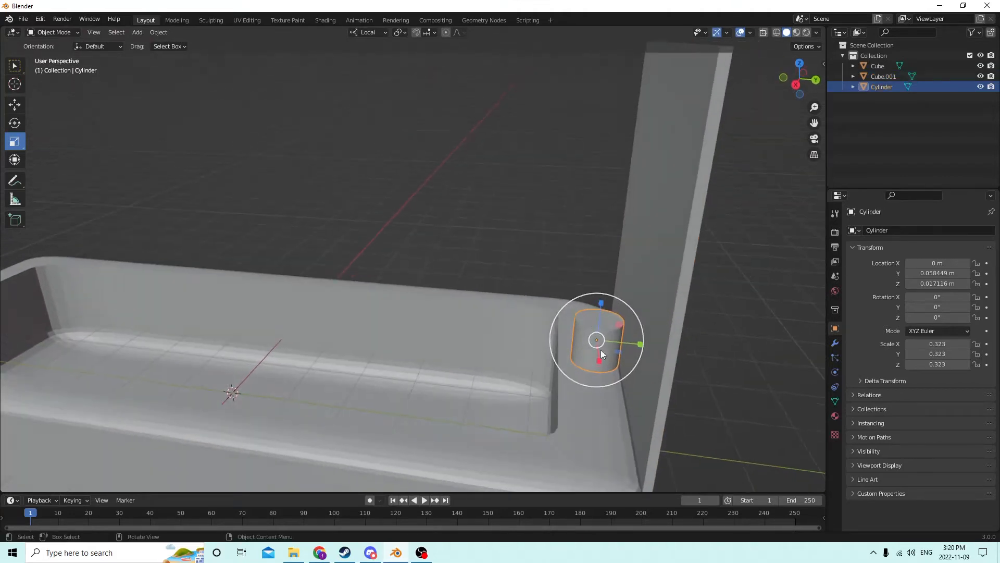
middle_drag(561, 409, 579, 335)
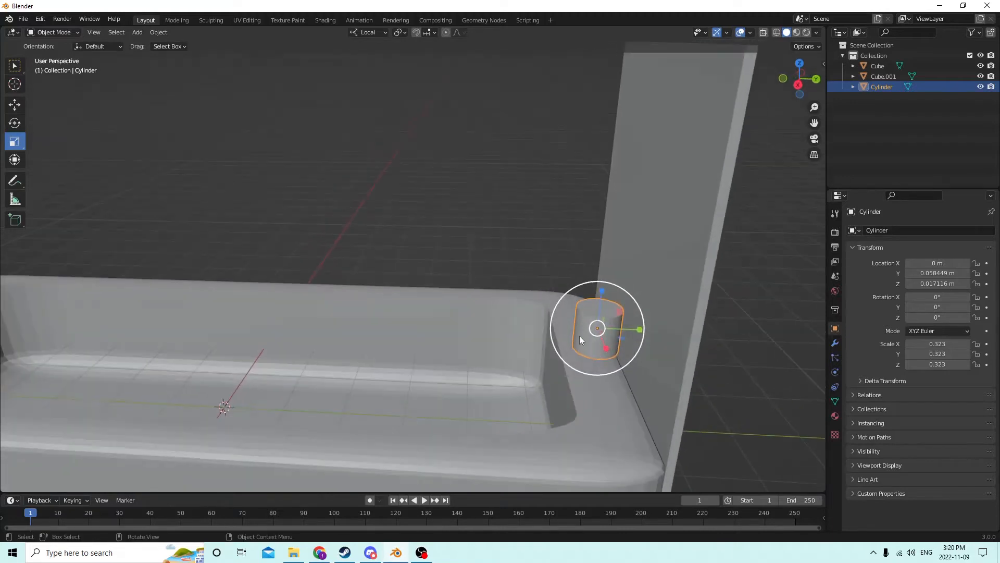
click(14, 104)
middle_drag(527, 174, 615, 251)
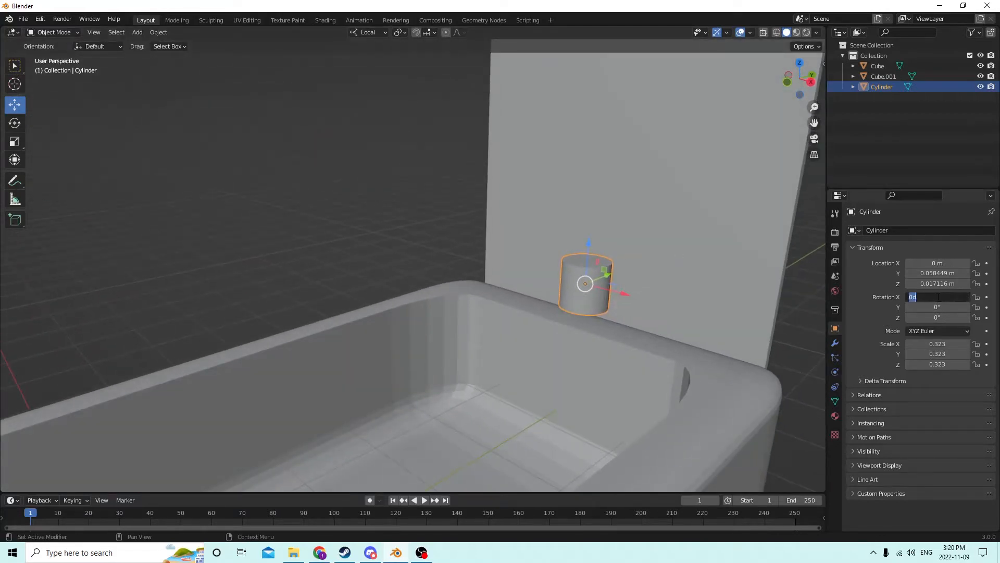
key(Return)
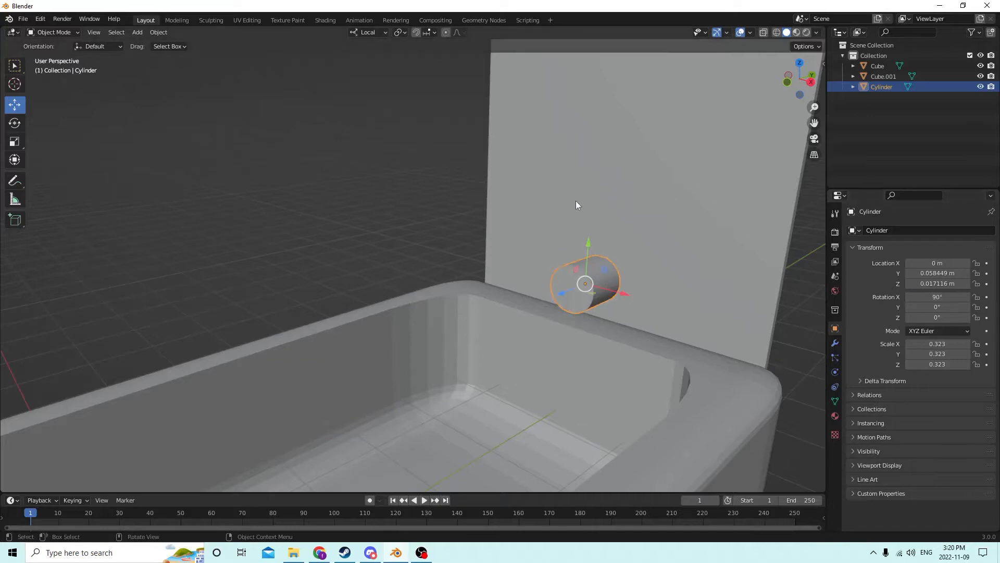
- Raise the cylinder about 0.0108 m and move it to about 0.0608 m in Y, partly into the wall panel
drag(588, 244, 596, 162)
middle_drag(595, 162, 565, 168)
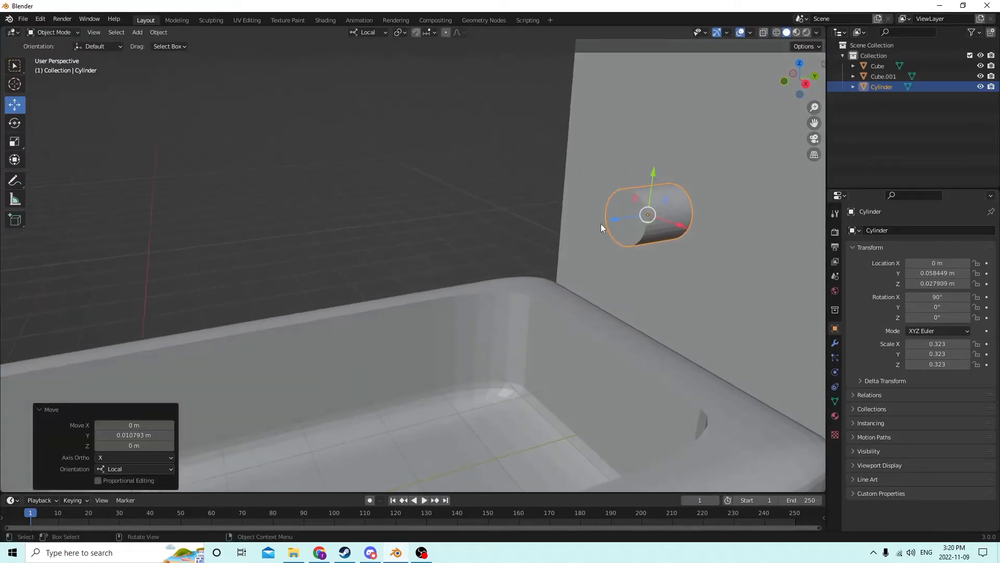
mouse_move(620, 219)
mouse_down()
mouse_move(649, 216)
mouse_move(636, 217)
mouse_up()
middle_drag(636, 217, 617, 230)
- Duplicate the cylinder and move the copy about 0.0055 m along negative Y, toward the basin
key(shift+d)
right_click(656, 187)
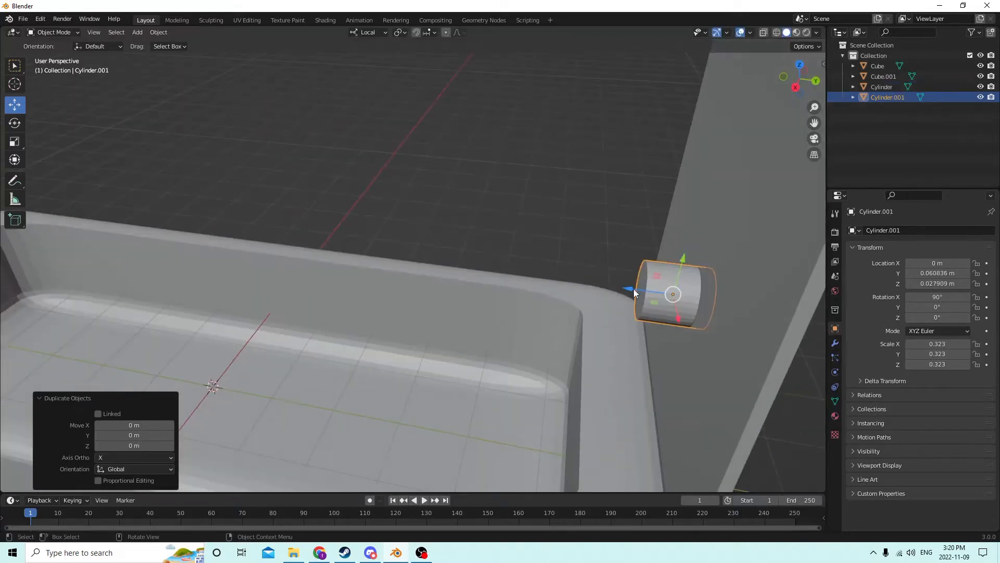
drag(634, 288, 569, 286)
- Turn the original cylinder into a thin, wider disc on the wall, with scales of about 0.476 in X and Y and 0.051 in Z
click(671, 292)
middle_drag(671, 293, 684, 284)
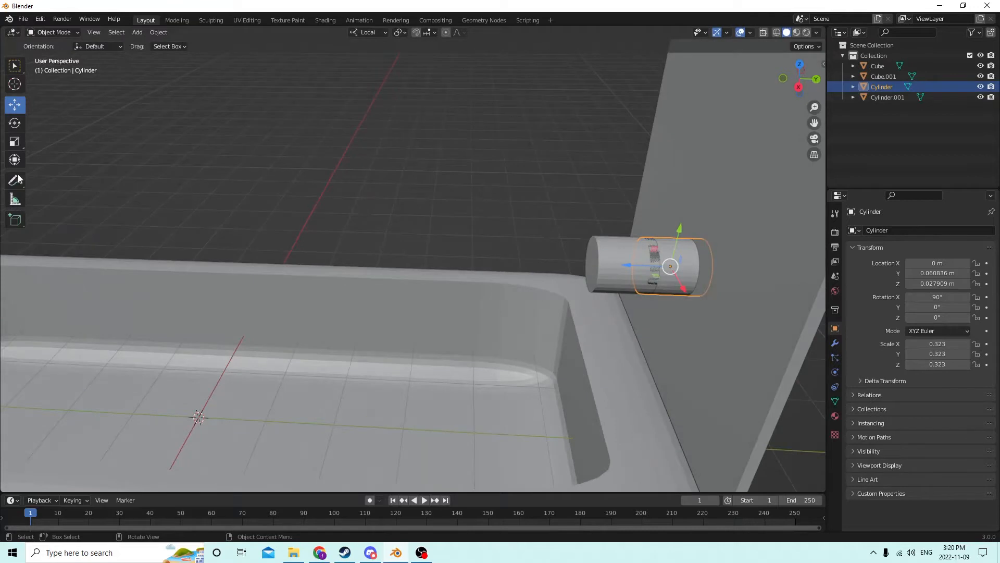
click(20, 143)
drag(629, 265, 663, 265)
middle_drag(663, 265, 763, 261)
key(s)
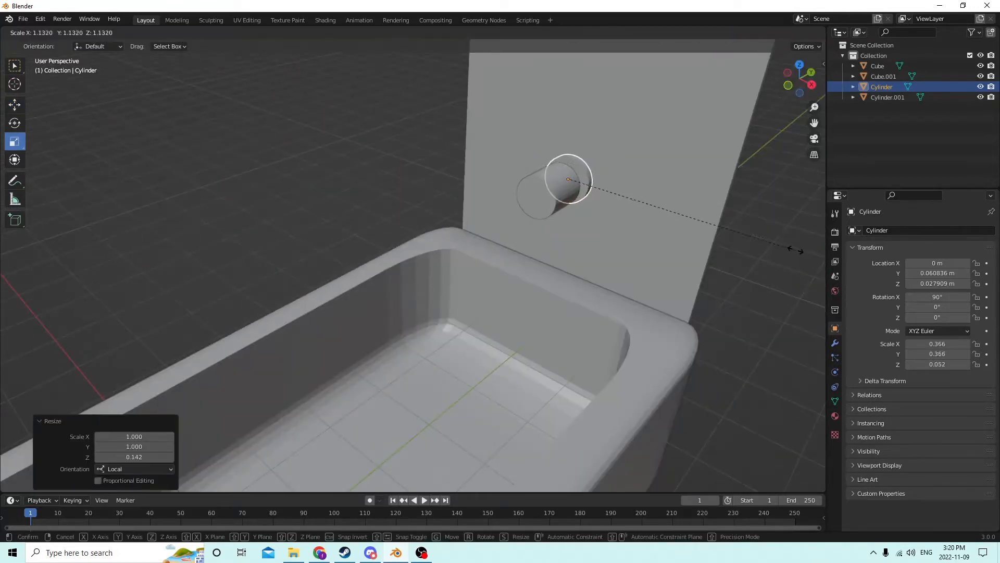
click(46, 245)
middle_drag(589, 166, 608, 311)
drag(629, 292, 639, 290)
middle_drag(639, 290, 702, 244)
- Inset the disc's front face by about 0.0017 m in Edit Mode
click(680, 248)
click(682, 207)
key(Tab)
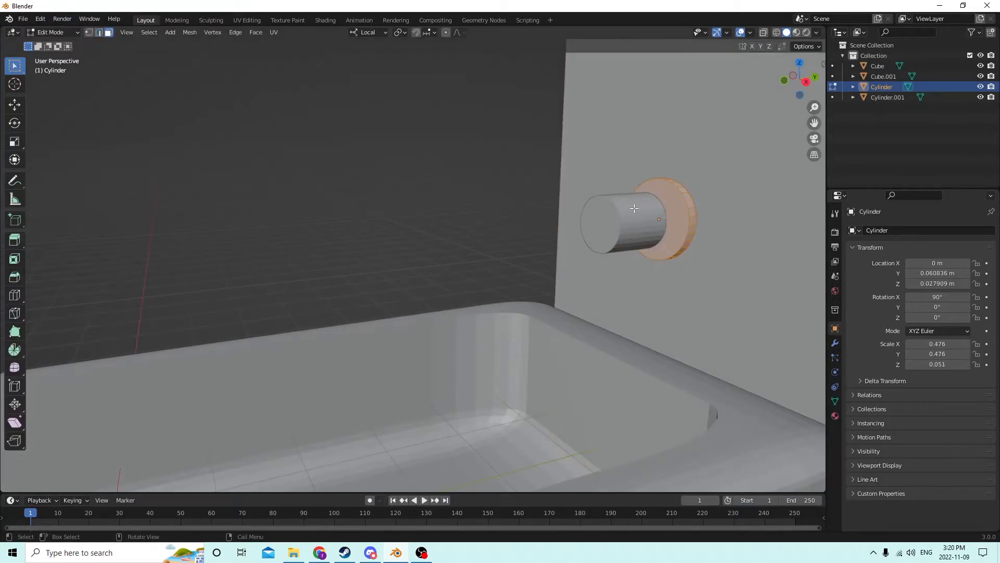
click(674, 231)
key(i)
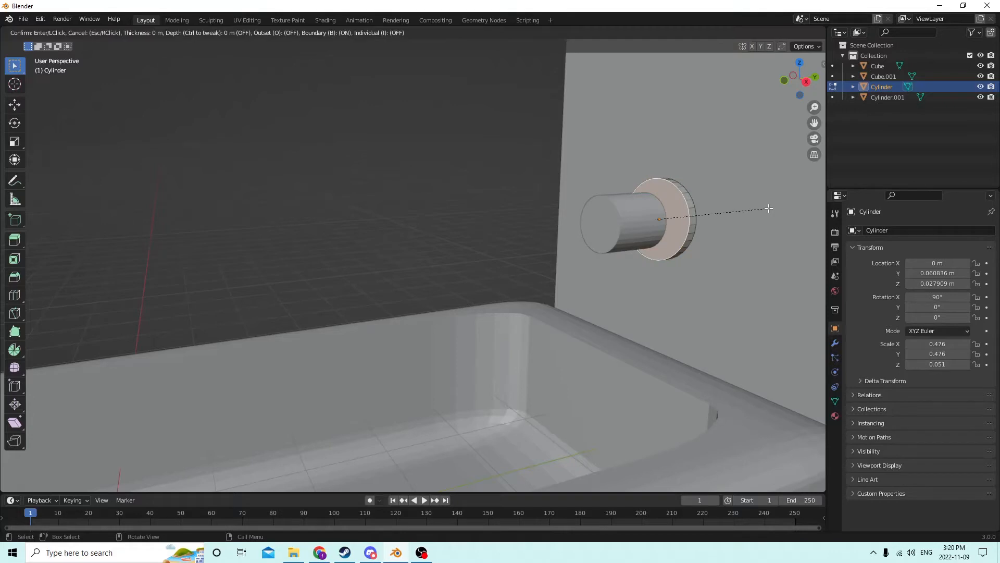
click(763, 208)
- Push the inset face slightly back into the disc to form a raised rim, and return to Object Mode
middle_drag(573, 196, 533, 204)
click(15, 104)
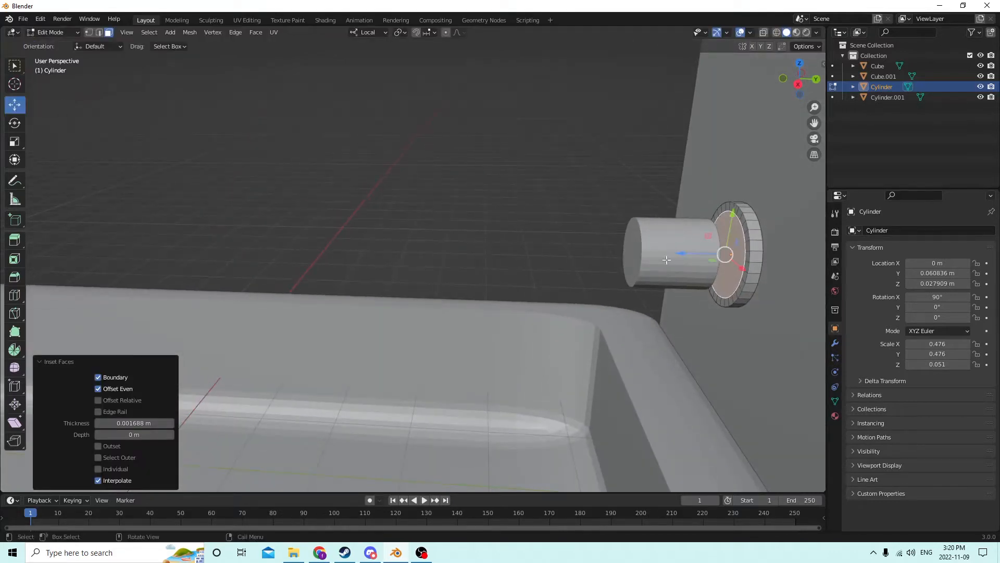
drag(677, 255, 684, 252)
click(481, 132)
middle_drag(480, 133, 520, 154)
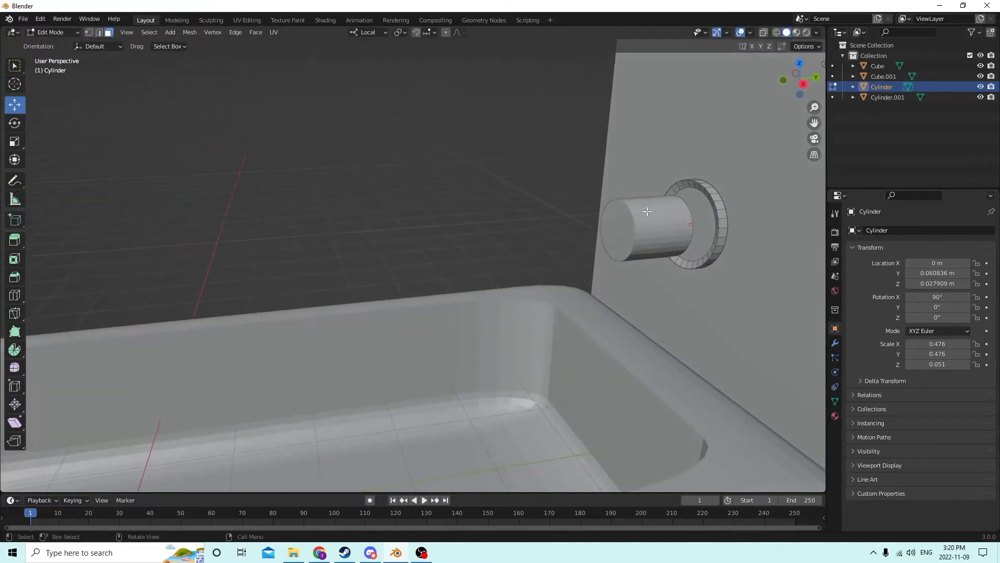
key(Tab)
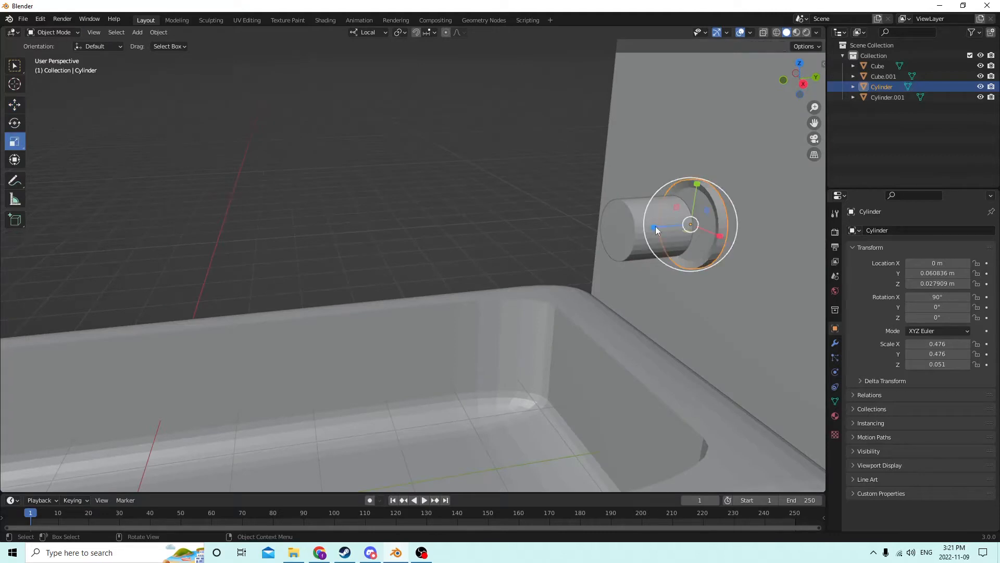
- Scale the duplicated cylinder in front of the disc down uniformly to about 0.106
click(655, 226)
middle_drag(669, 233, 698, 217)
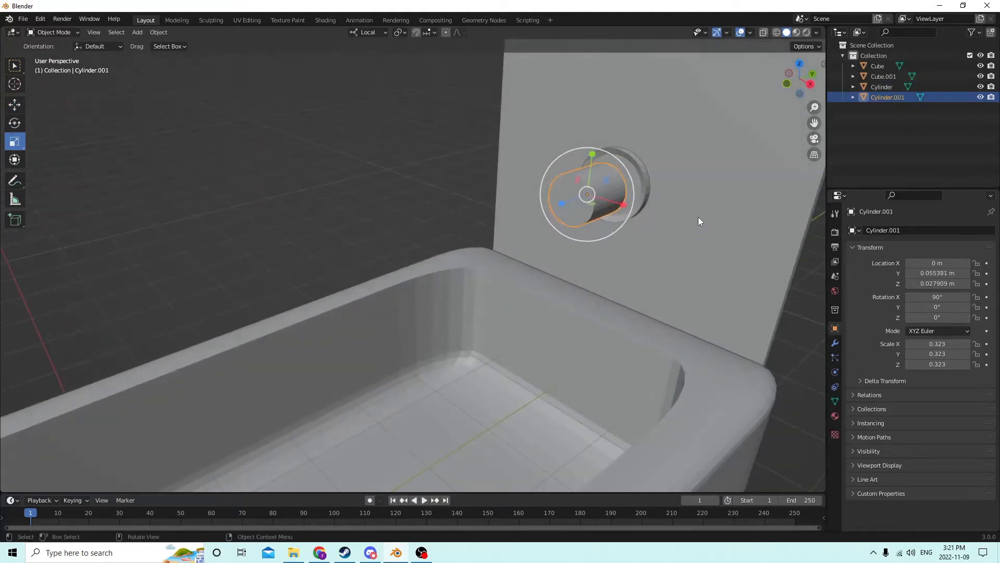
key(s)
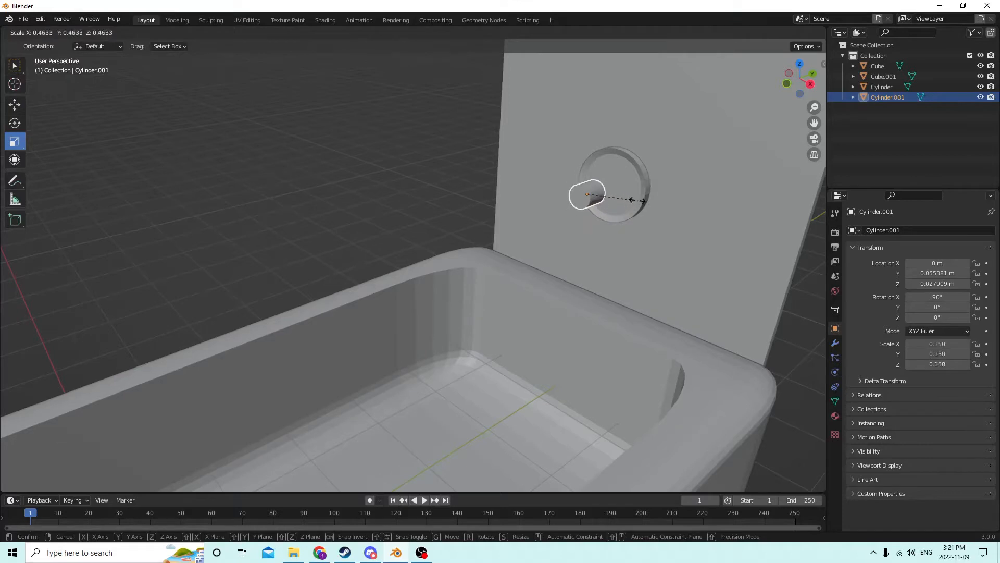
click(609, 192)
middle_drag(611, 196, 499, 198)
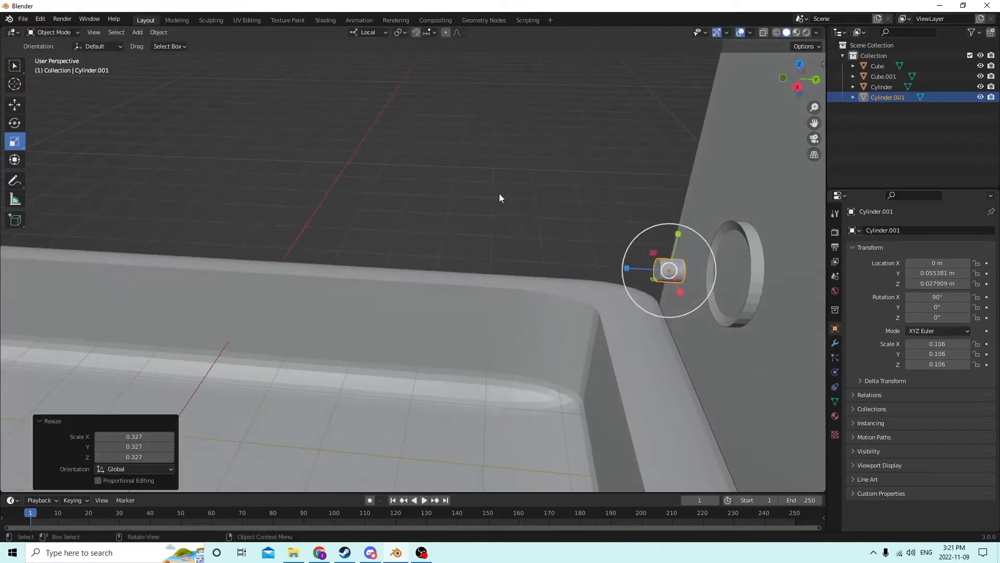
- Move the small cylinder about 0.0044 m back into the disc's centre and add the disc to the selection
click(12, 106)
drag(627, 269, 681, 271)
mouse_move(681, 271)
middle_down()
mouse_move(687, 223)
mouse_move(680, 232)
mouse_move(701, 245)
mouse_move(682, 266)
middle_up()
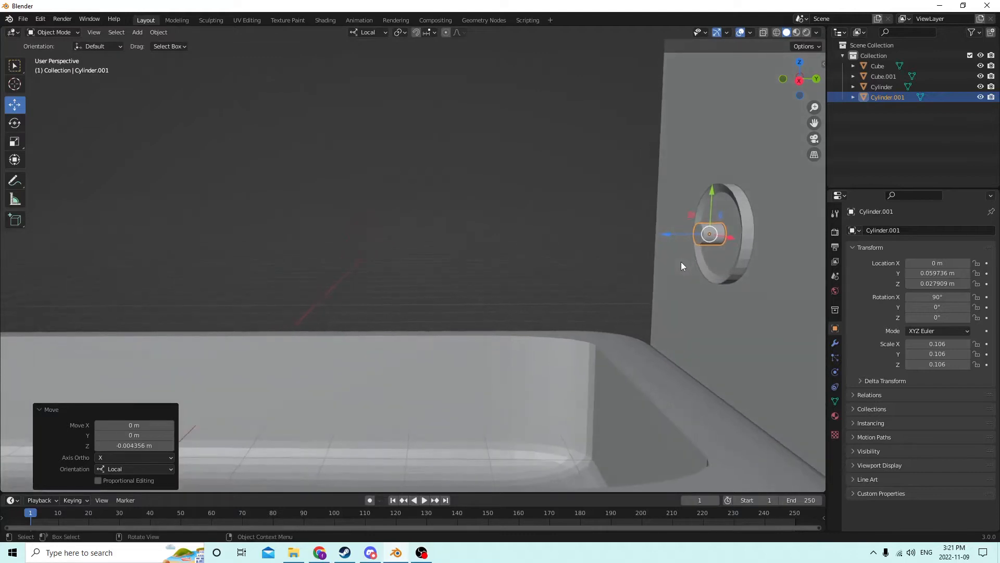
click(751, 243)
middle_drag(748, 240, 702, 239)
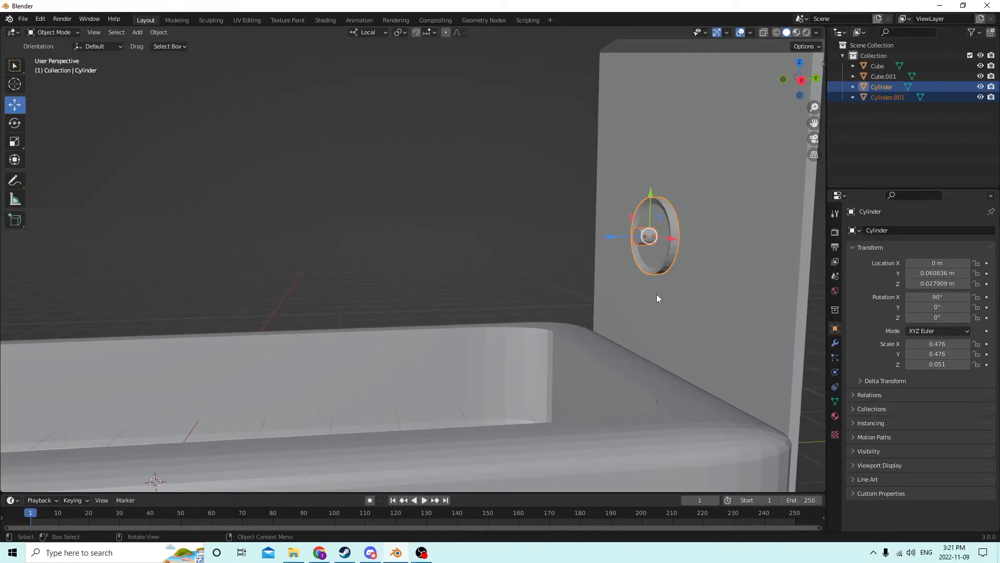
- Add a cube mesh and move it to about 0.0376 m in Y, toward the wall panel
key(shift+a)
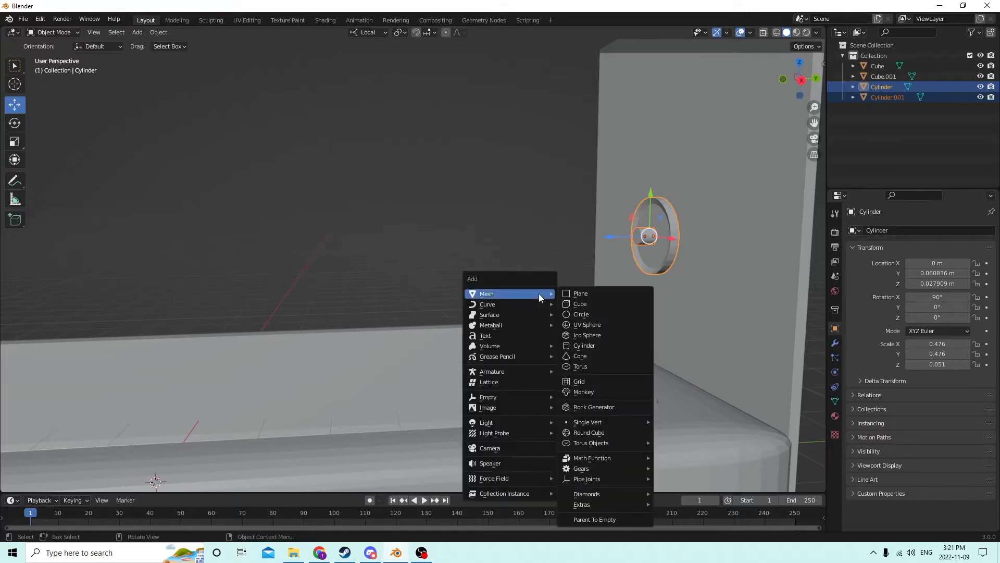
click(593, 304)
scroll(589, 302, down, 3)
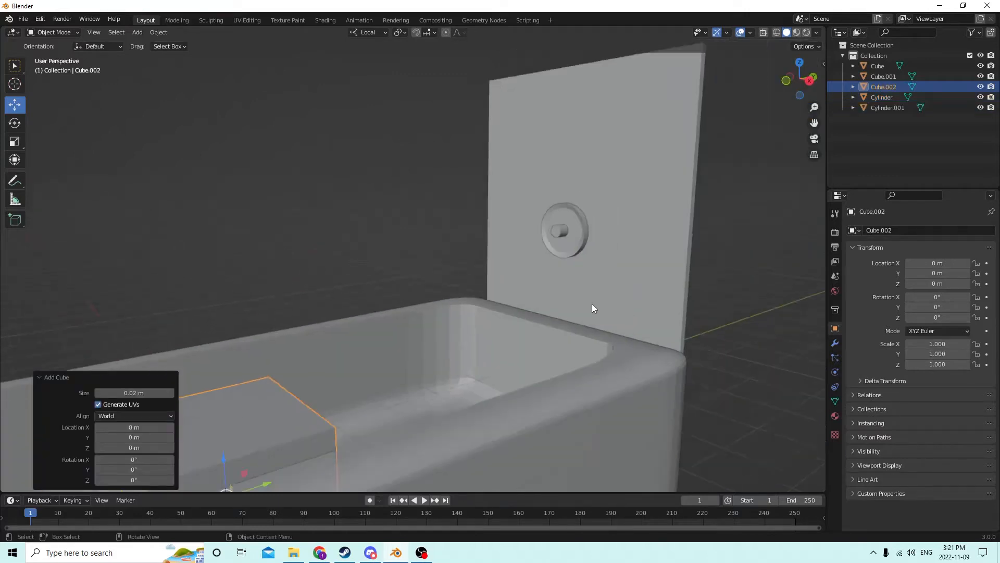
middle_drag(591, 304, 350, 302)
drag(314, 370, 464, 373)
middle_drag(475, 370, 554, 358)
- Raise the new cube about 0.0221 m above the basin and enter Edit Mode on it
drag(448, 333, 442, 224)
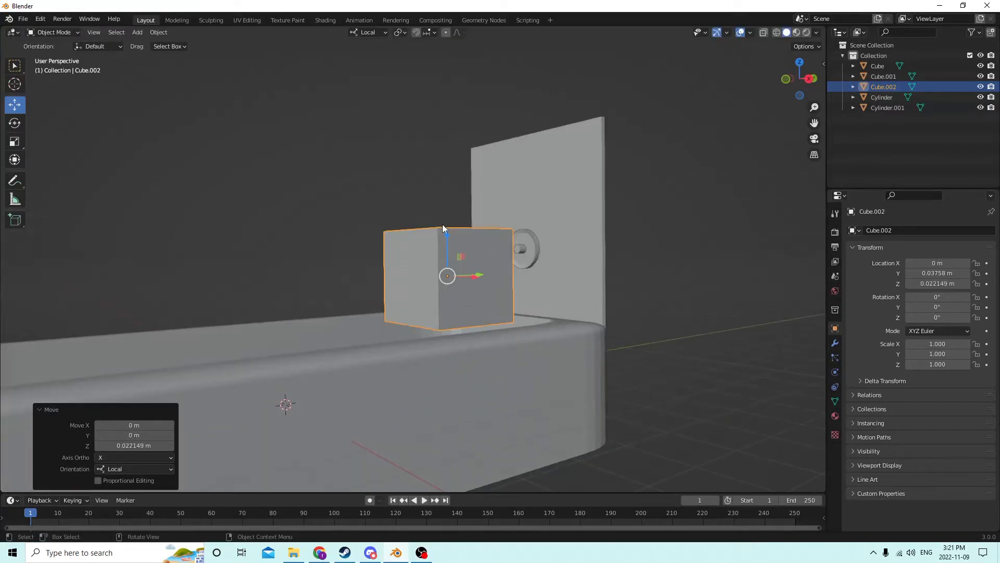
scroll(432, 238, up, 3)
middle_drag(432, 239, 455, 258)
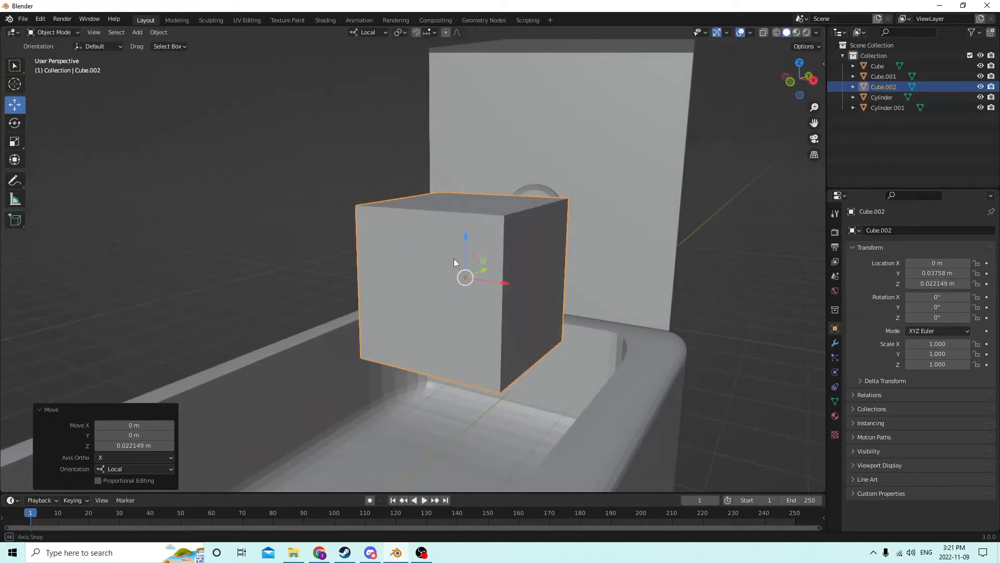
key(Tab)
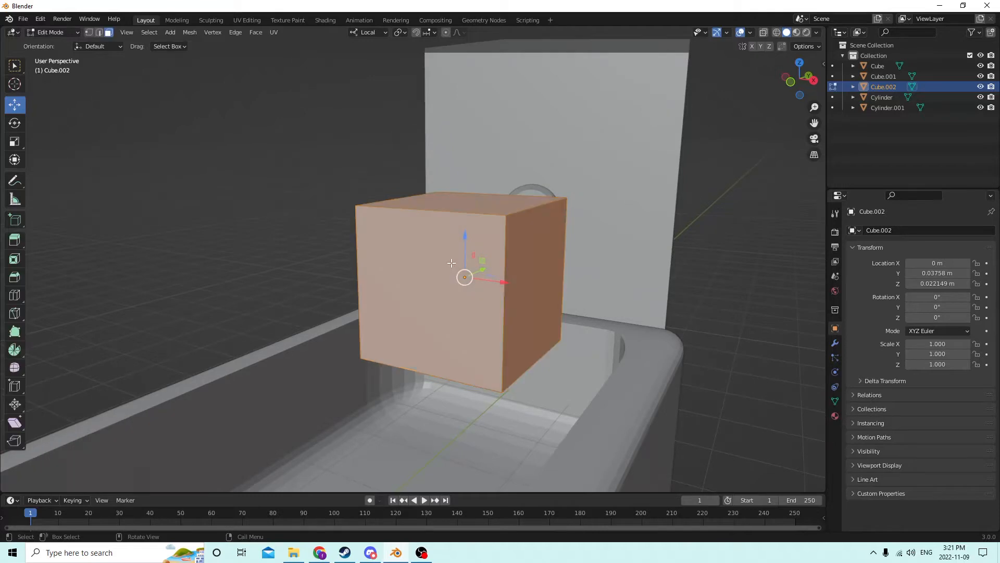
key(ctrl+b)
scroll(573, 280, up, 5)
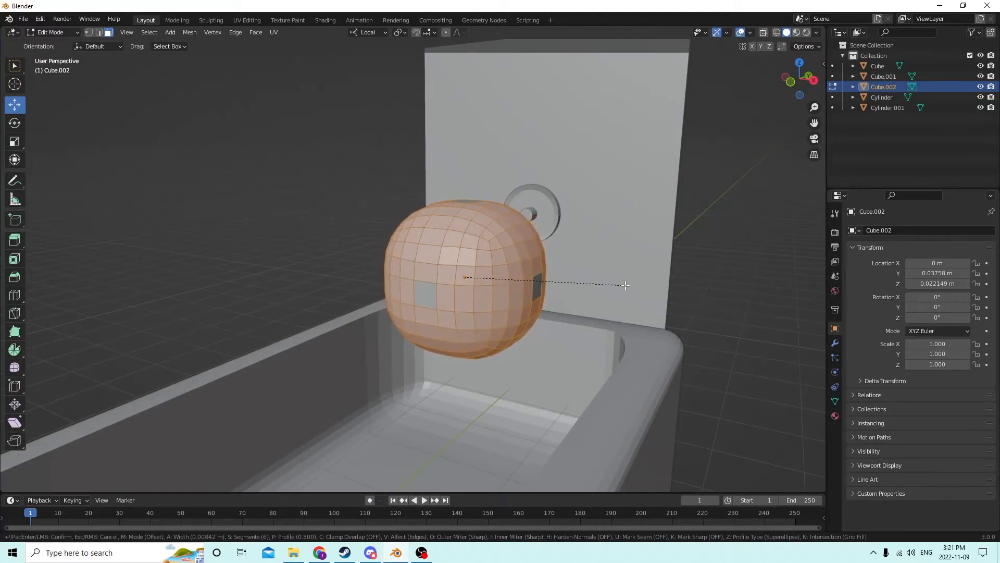
right_click(625, 286)
middle_drag(583, 281, 485, 250)
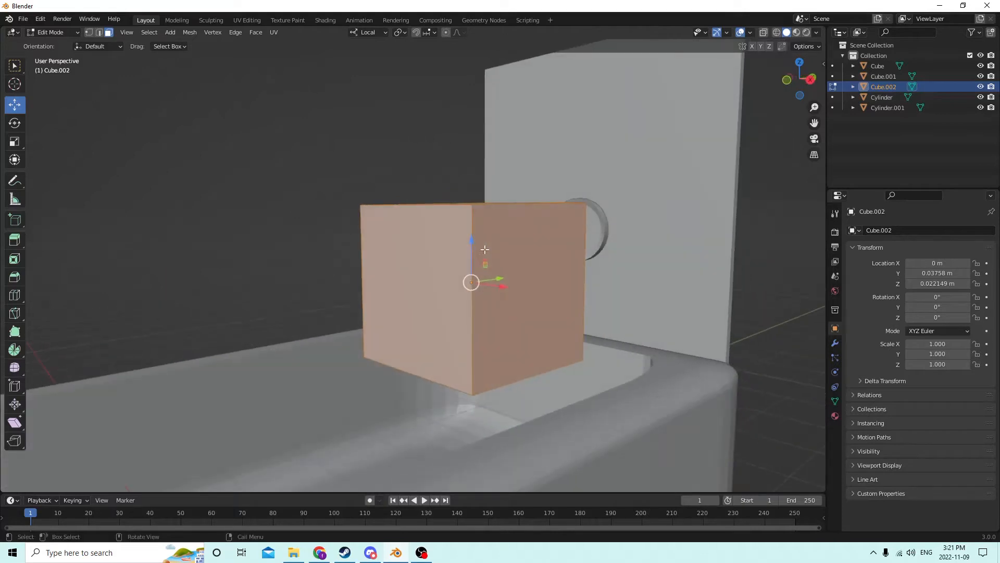
- Bevel the edges around the cube's wall-facing side about 0.0089 m wide with 6 segments, and return to Object Mode
click(100, 33)
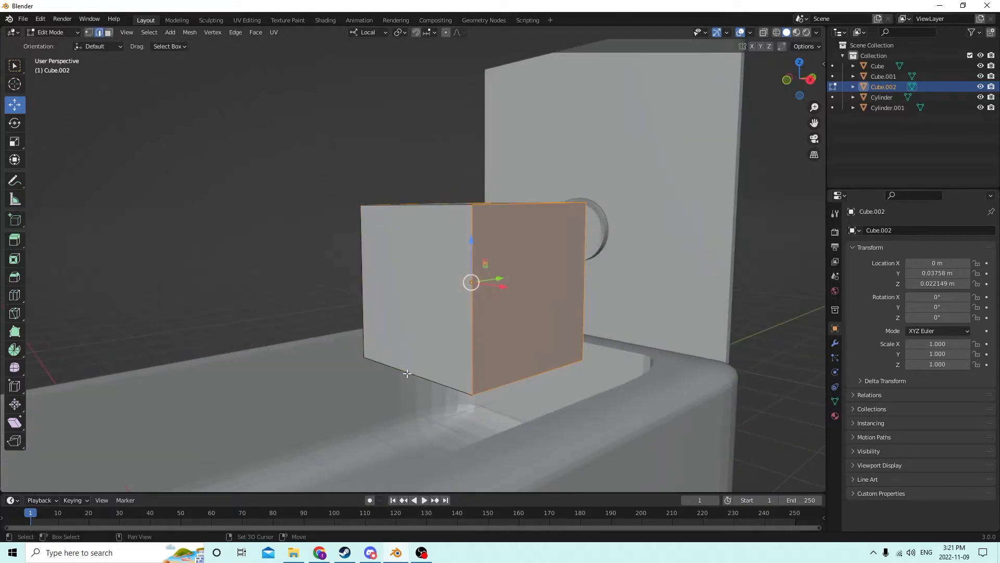
shift+click(472, 349)
key(ctrl+b)
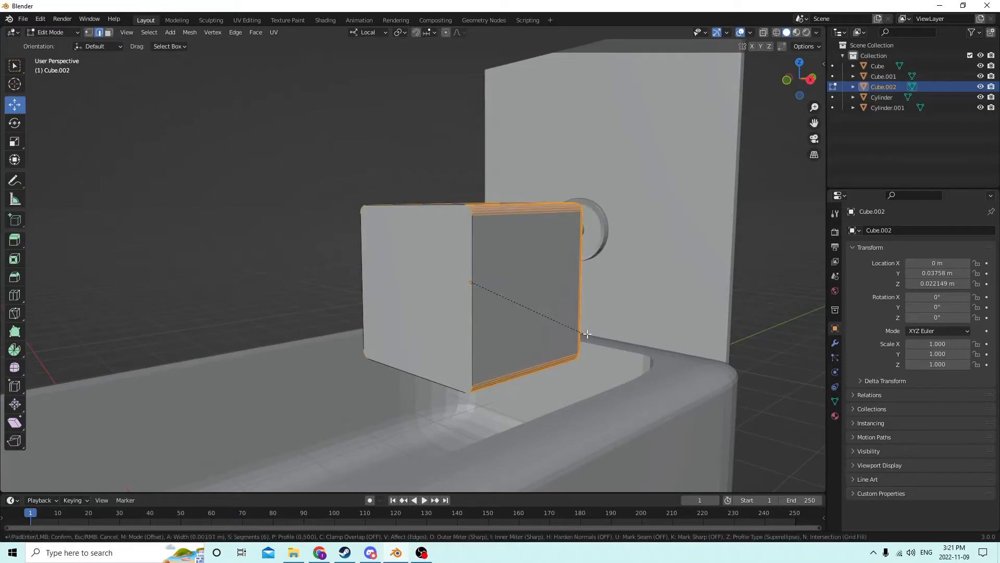
scroll(584, 339, up, 5)
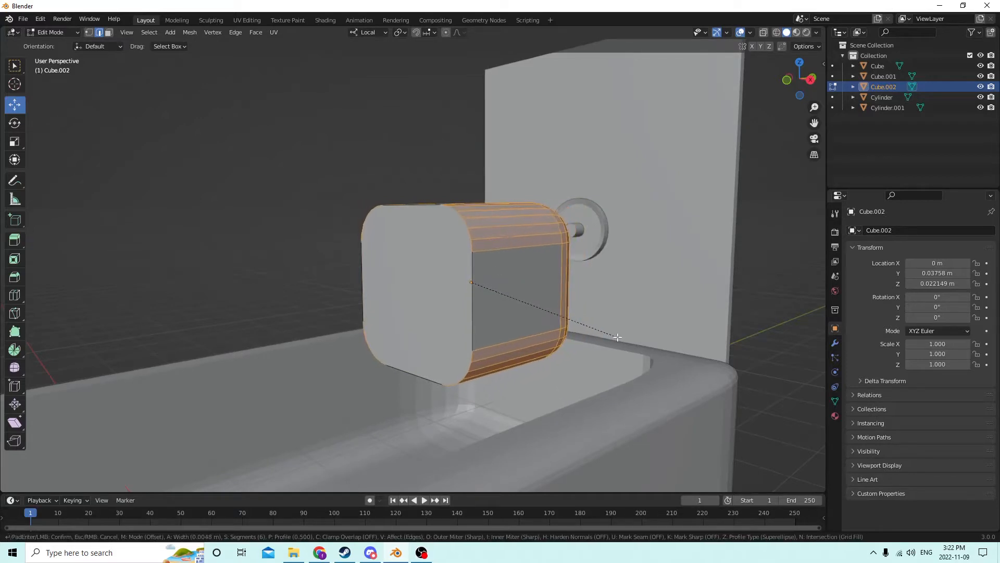
click(648, 344)
middle_drag(648, 343, 565, 339)
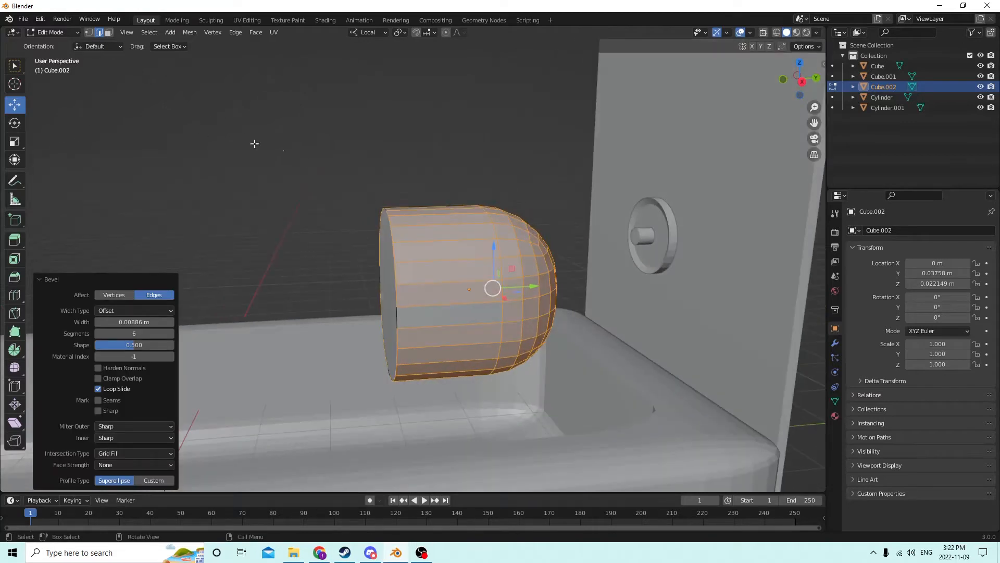
middle_drag(453, 198, 556, 233)
key(Tab)
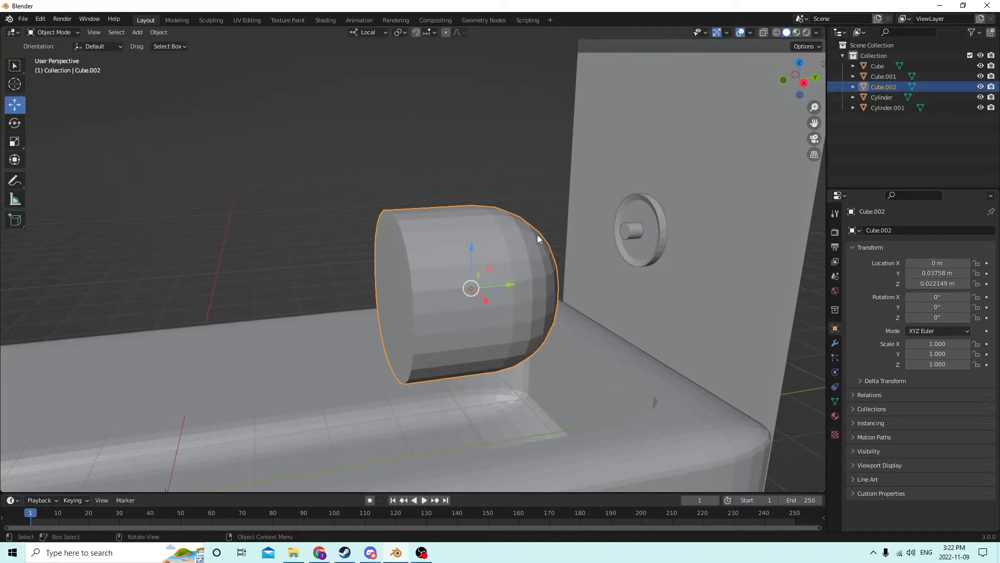
- Scale the rounded cube uniformly to about 0.321 and move it about 0.02 m toward the wall and 0.0054 m up
key(s)
click(496, 274)
middle_drag(498, 273, 474, 284)
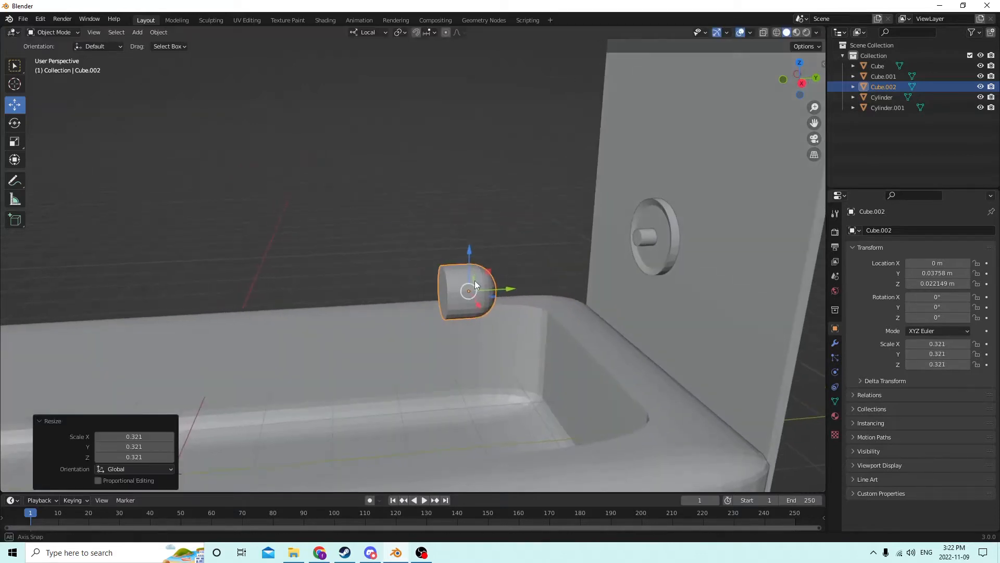
drag(510, 288, 664, 251)
scroll(679, 266, up, 1)
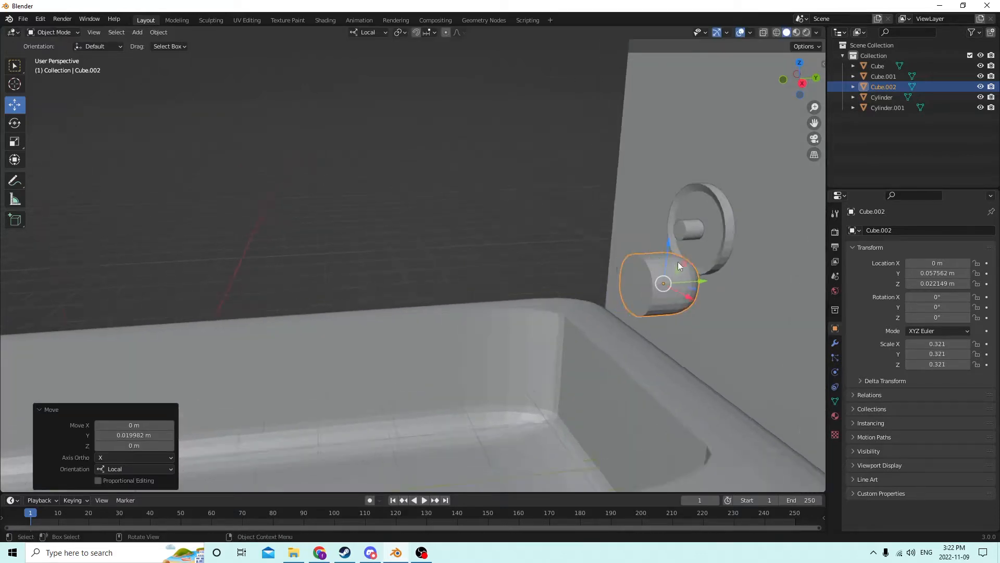
middle_drag(679, 266, 741, 242)
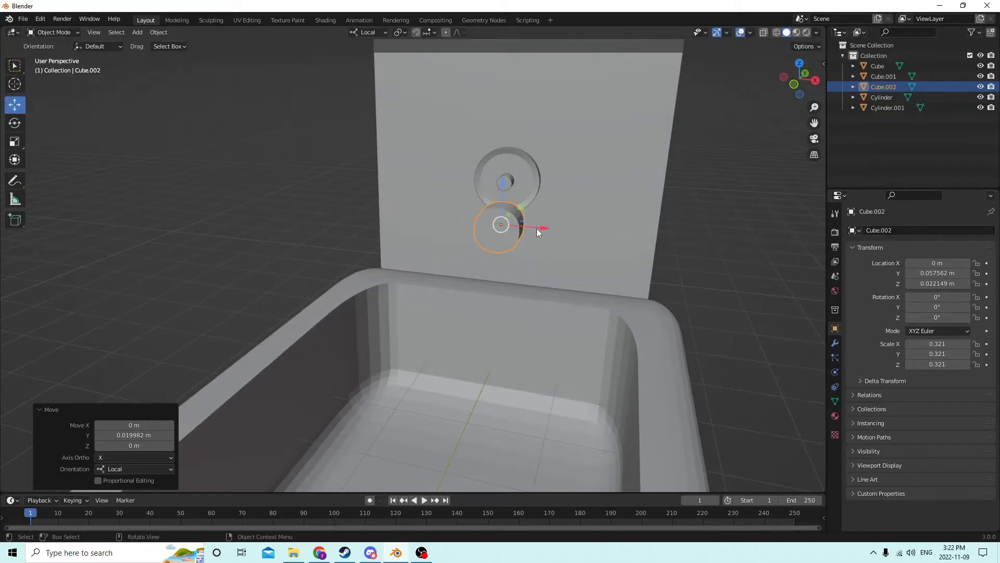
drag(496, 187, 495, 142)
- Rotate the rounded cube 180° about X so its rounded end faces away from the wall
middle_drag(496, 143, 396, 156)
click(936, 295)
text(1)
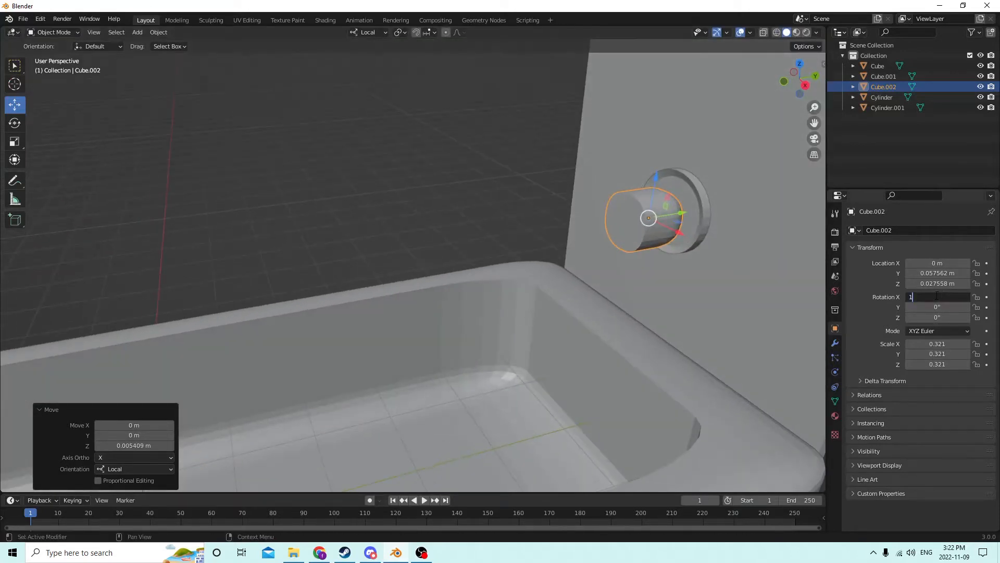
text(80)
key(Return)
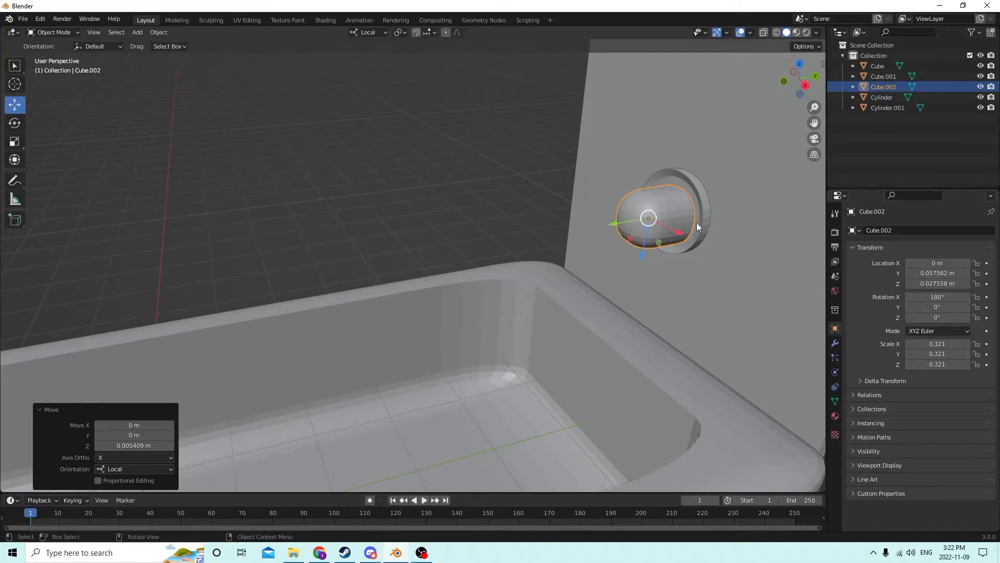
- Scale the rounded cube uniformly by about 0.546 and align it with the small cylinder, raising it about 0.0003 m and shifting it 0.0004 m outward
middle_drag(696, 223, 667, 211)
key(g)
key(s)
click(698, 240)
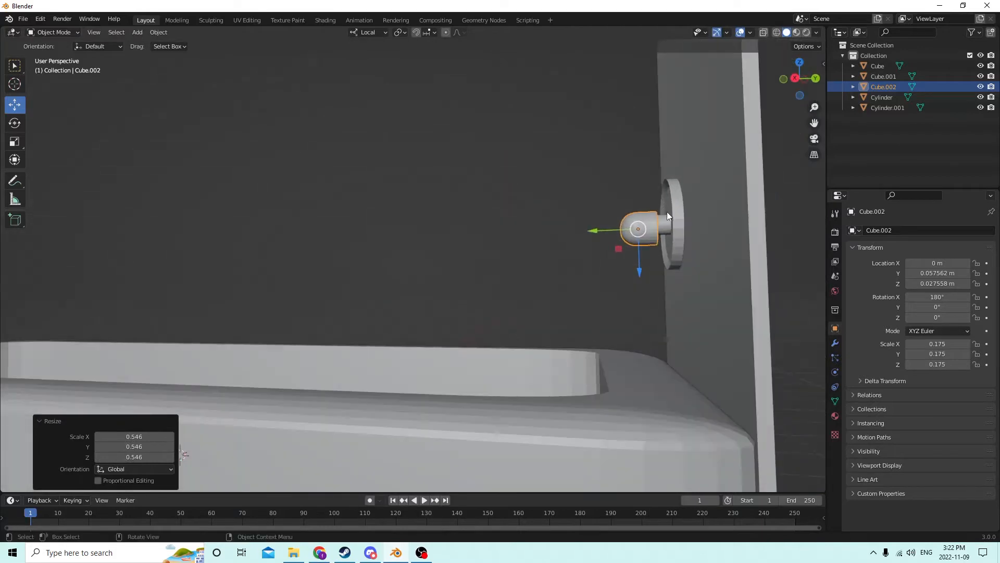
drag(641, 273, 641, 263)
middle_drag(640, 263, 648, 281)
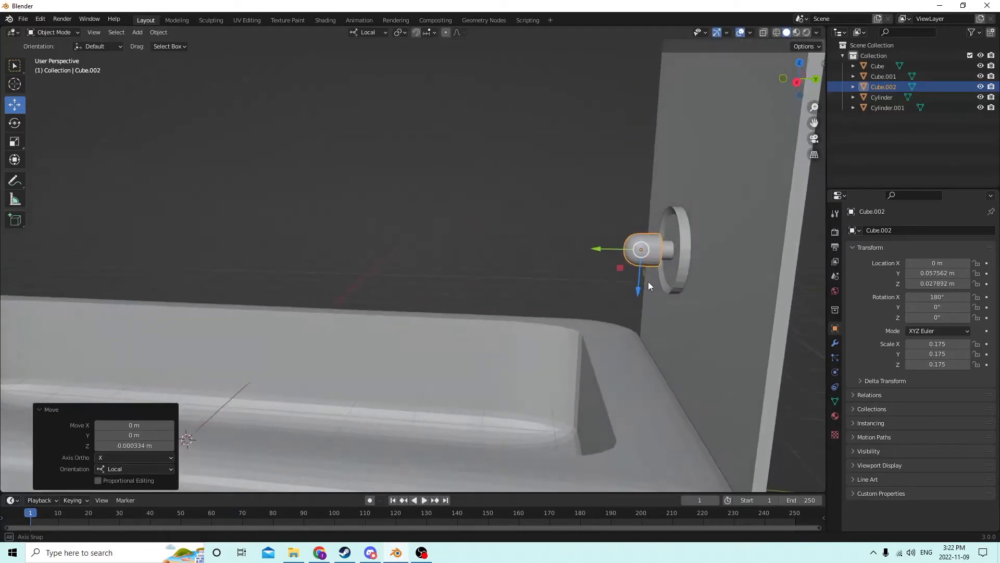
drag(599, 249, 598, 248)
middle_drag(598, 248, 661, 268)
- Flatten the rounded cube along its Y axis by about 0.52 and move it about 0.001 m back toward the small cylinder
click(15, 142)
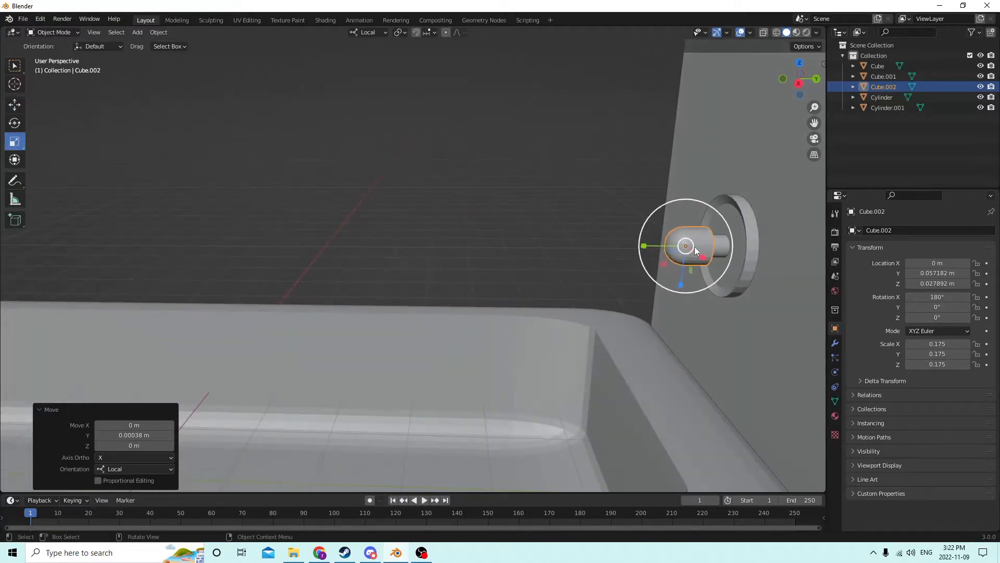
drag(645, 251, 665, 243)
right_click(655, 250)
middle_drag(666, 244, 633, 233)
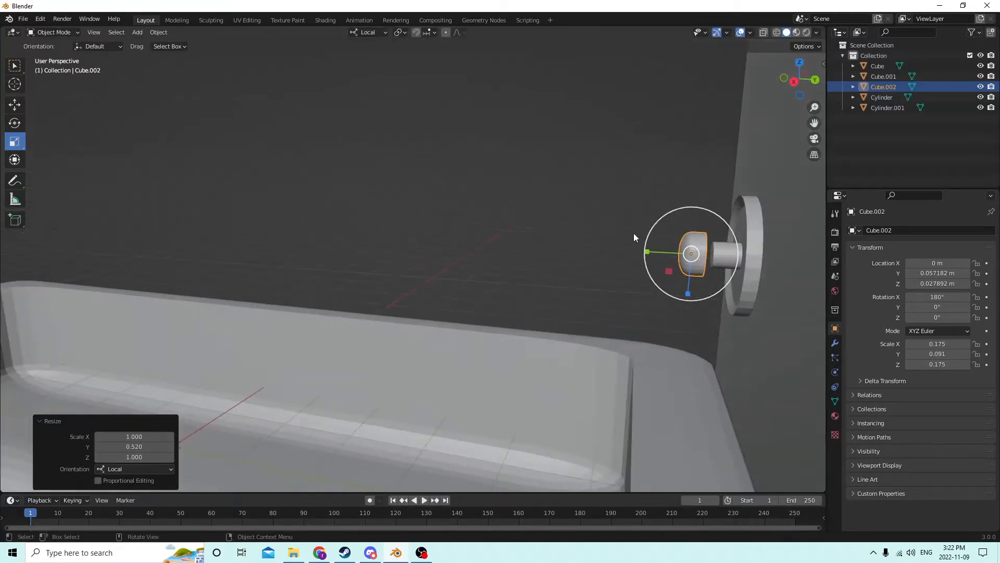
click(14, 106)
drag(671, 253, 693, 268)
- Duplicate the flattened knob in place and move the copy about 0.0023 m sideways along X
middle_drag(693, 268, 556, 149)
key(shift+d)
key(Escape)
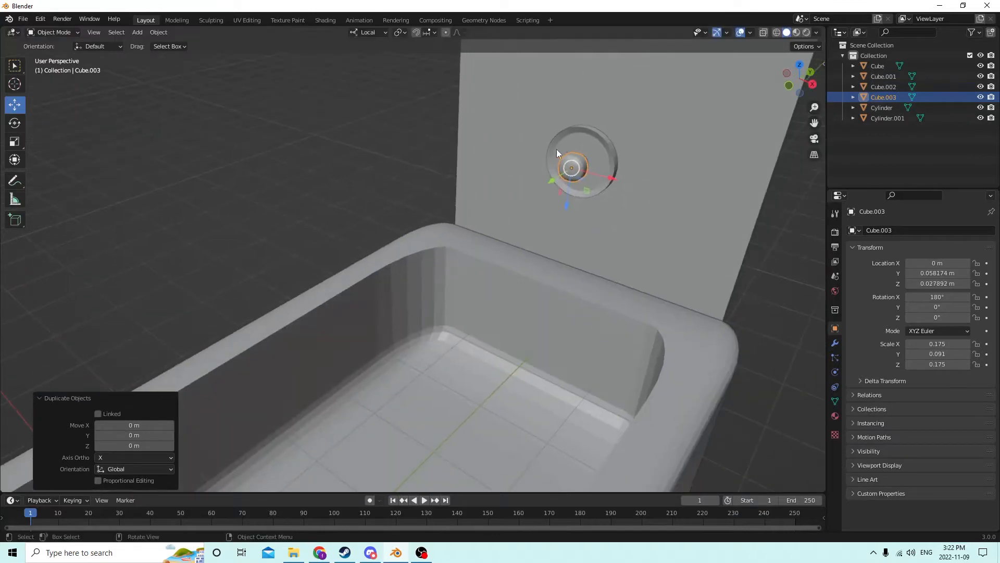
drag(608, 180, 623, 184)
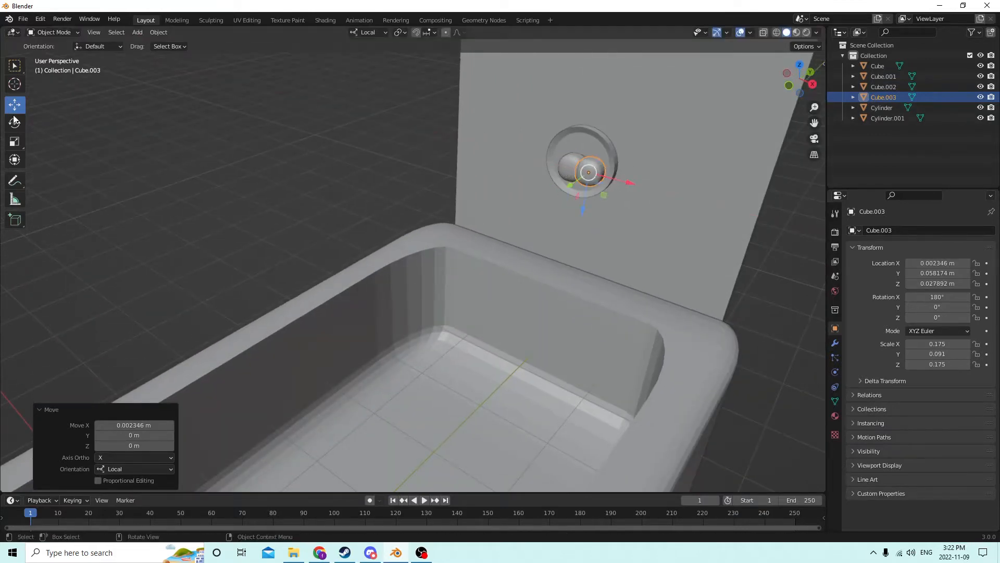
- Scale the duplicated knob to about 0.445 along its local Z axis and shrink it slightly along Y
click(11, 147)
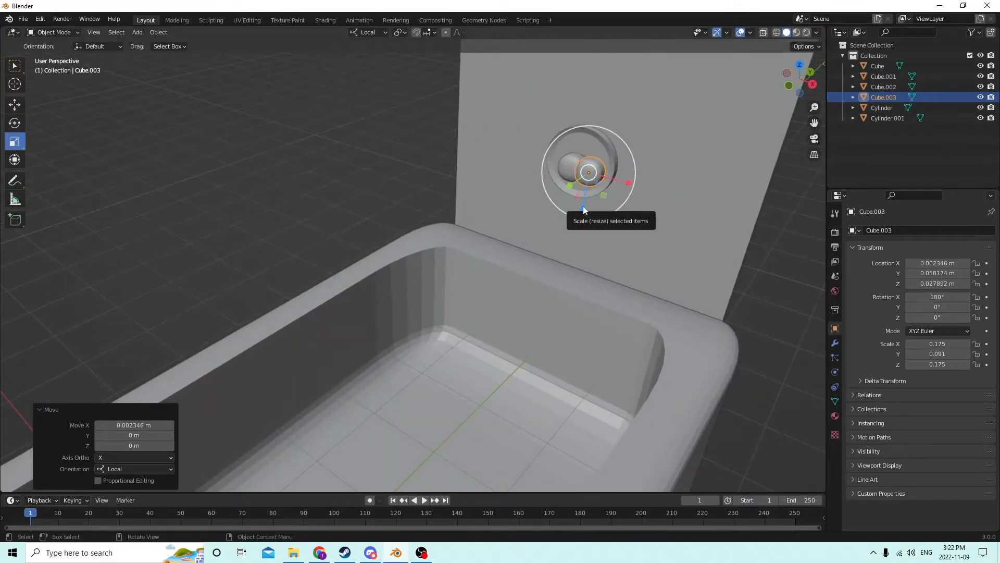
drag(583, 205, 586, 188)
middle_drag(568, 189, 587, 147)
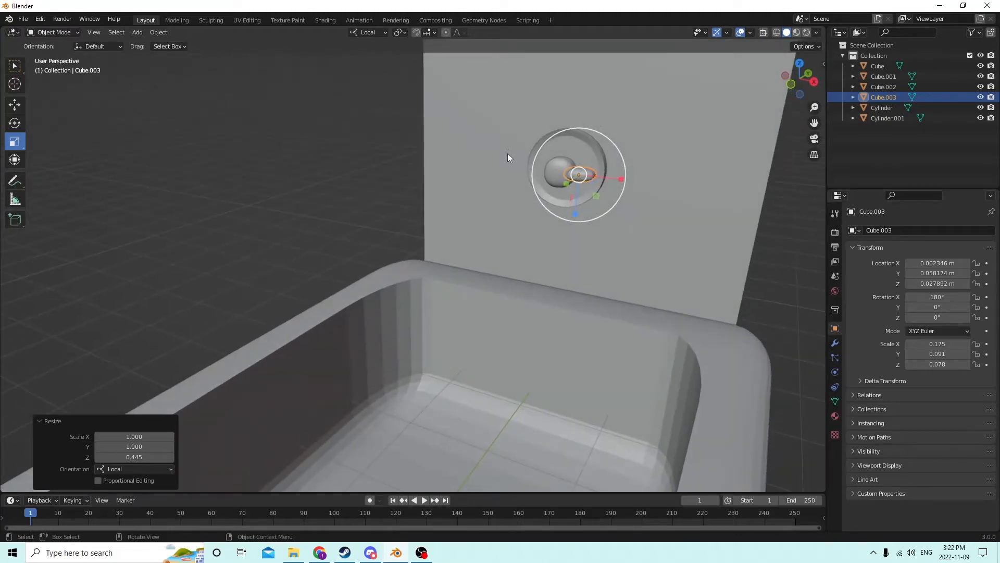
middle_drag(548, 169, 416, 183)
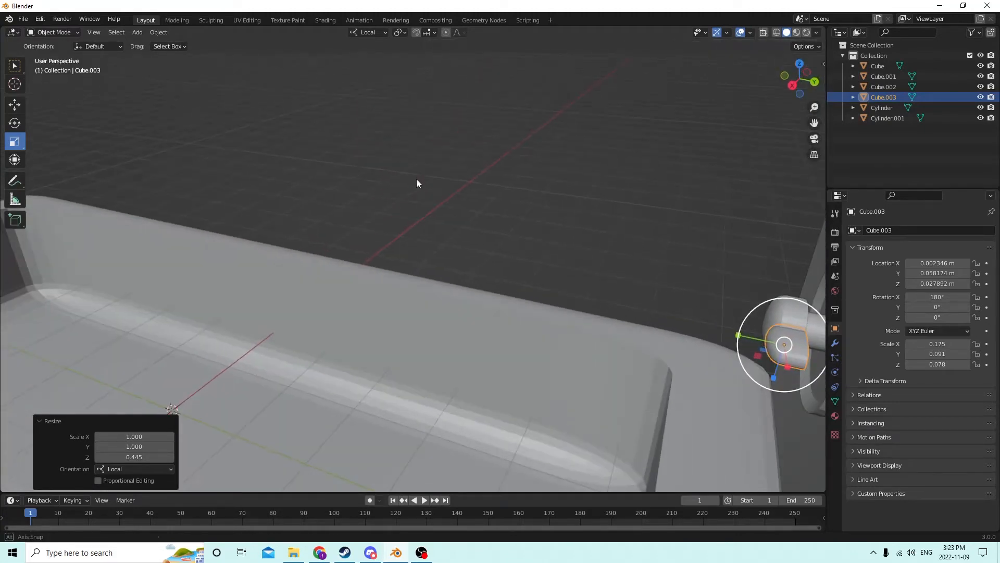
middle_drag(561, 223, 700, 280)
key(s)
key(y)
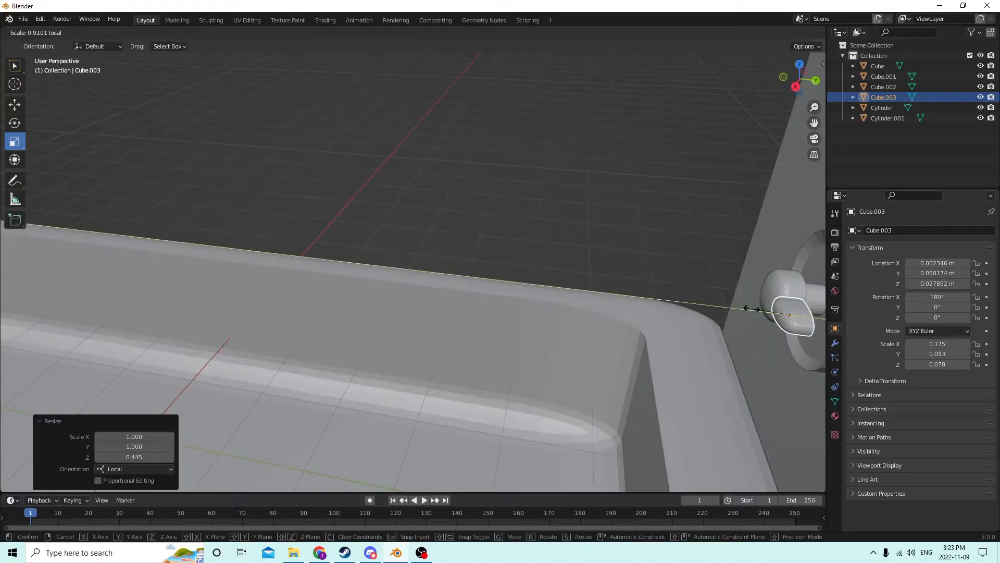
click(765, 309)
middle_drag(765, 309, 721, 226)
- Select both knob pieces and the small cylinder and join them into one object
click(708, 313)
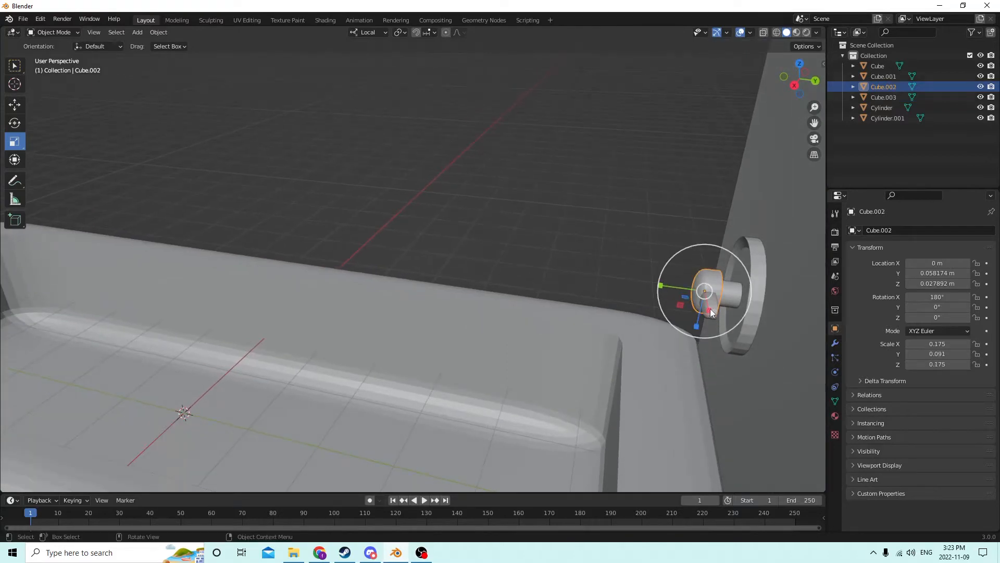
shift+click(720, 288)
shift+click(710, 283)
middle_drag(710, 283, 699, 251)
shift+click(681, 253)
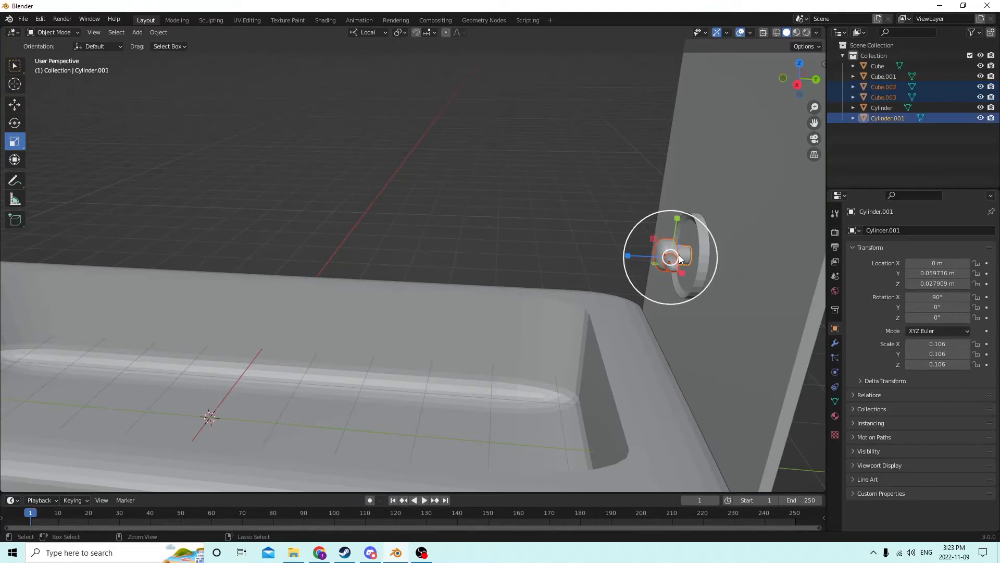
key(ctrl+j)
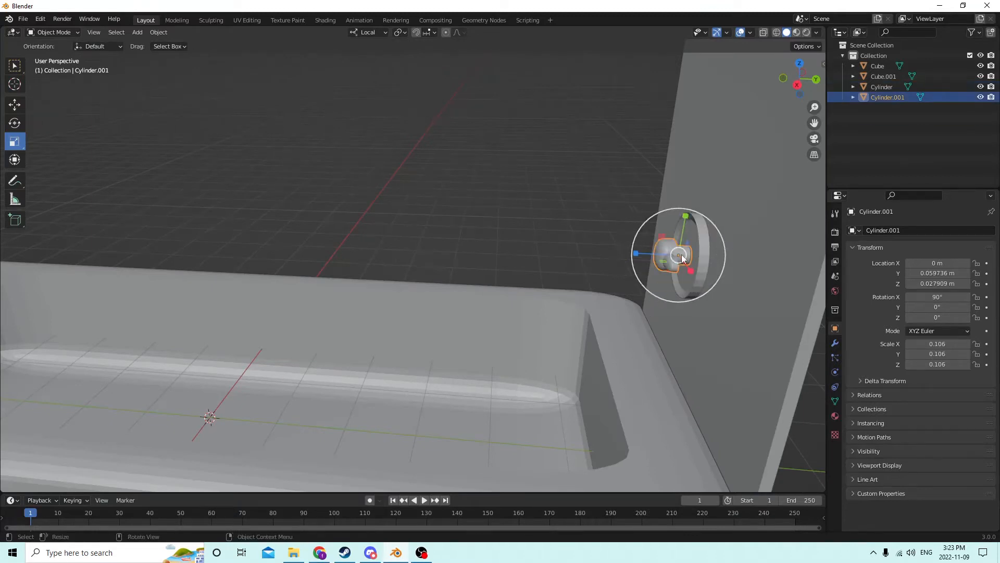
- Join the knob assembly with the wall disc into a single object and deselect it
shift+click(692, 255)
click(664, 258)
shift+click(696, 258)
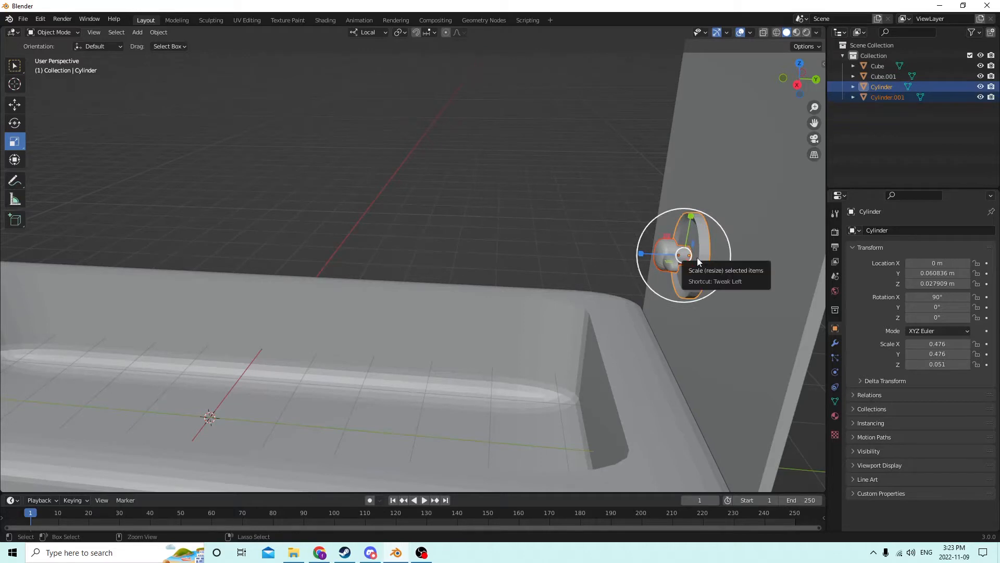
key(ctrl+j)
middle_drag(697, 257, 630, 262)
click(742, 244)
- Add a cube mesh and move it about 0.0569 m in Y, toward the wall panel
scroll(724, 245, up, 5)
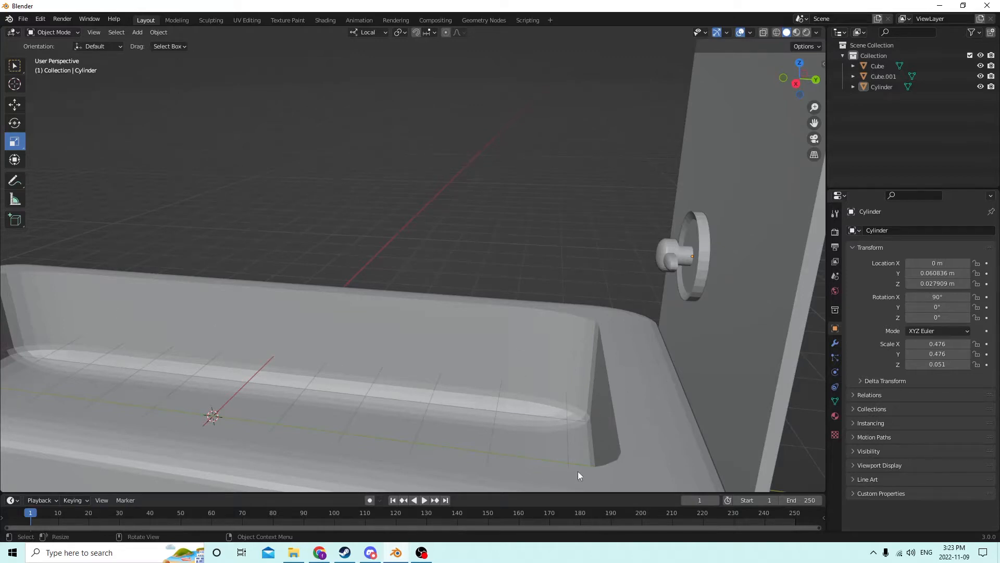
middle_drag(555, 349, 613, 338)
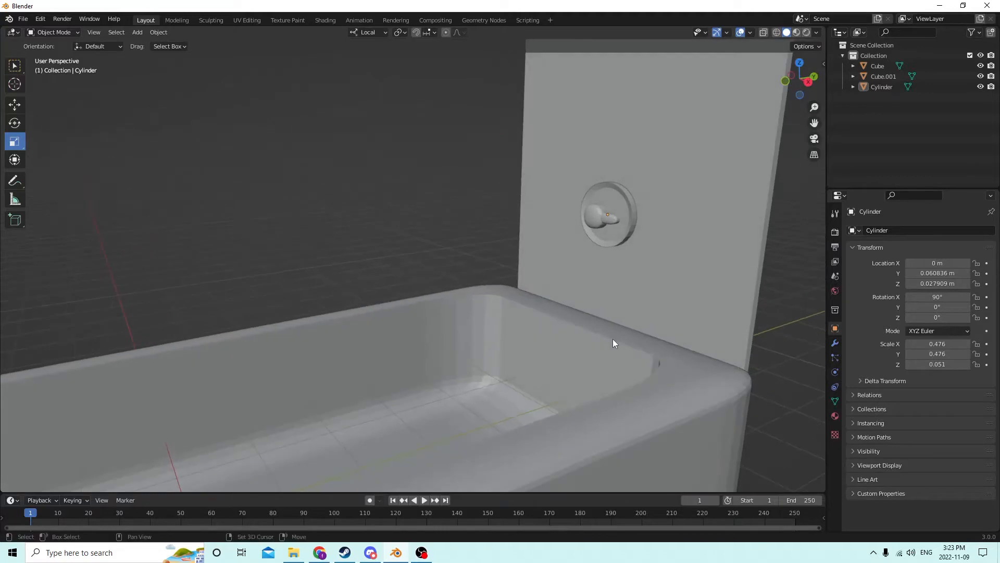
key(shift+a)
mouse_move(610, 340)
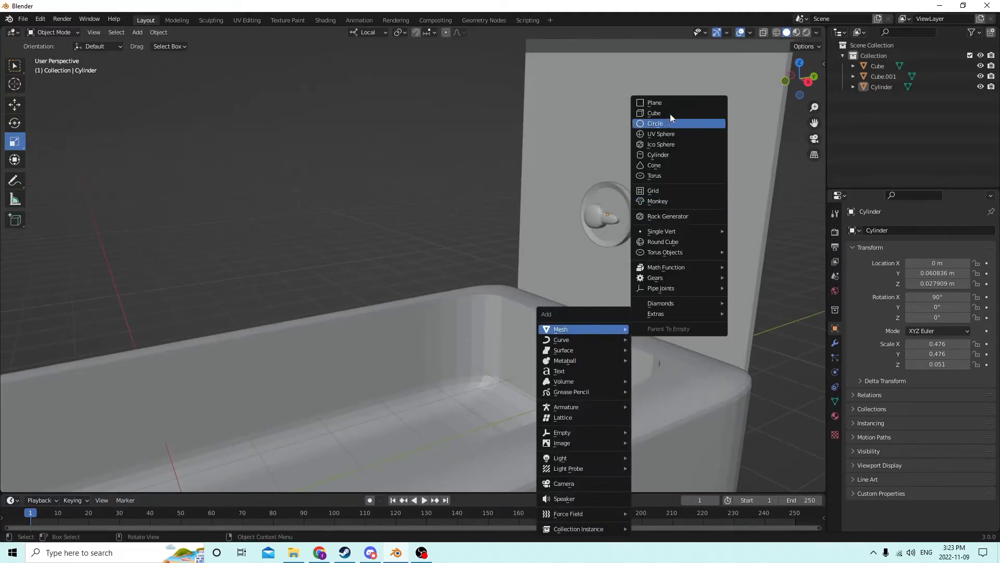
click(666, 114)
middle_drag(664, 175, 648, 190)
scroll(464, 255, down, 2)
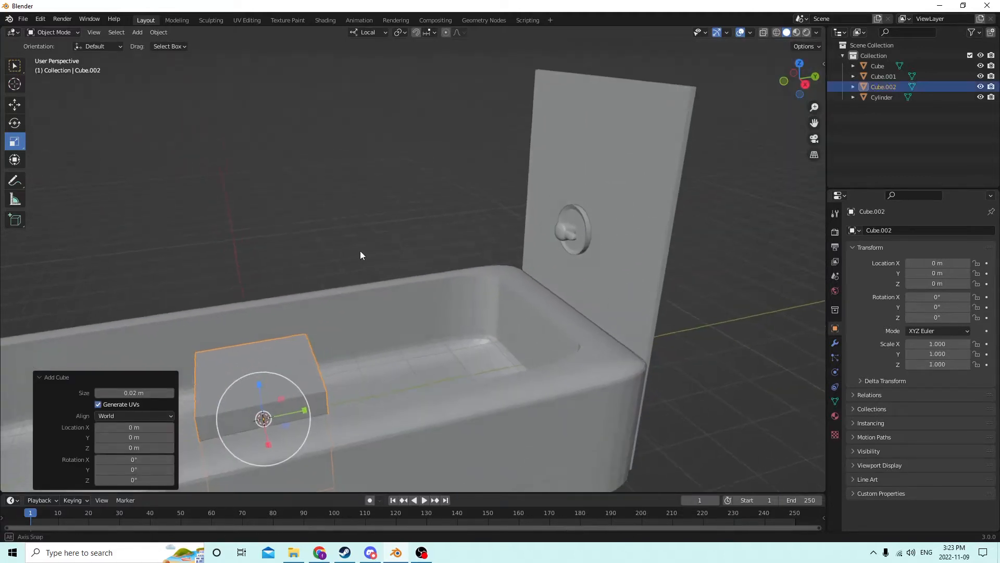
click(14, 105)
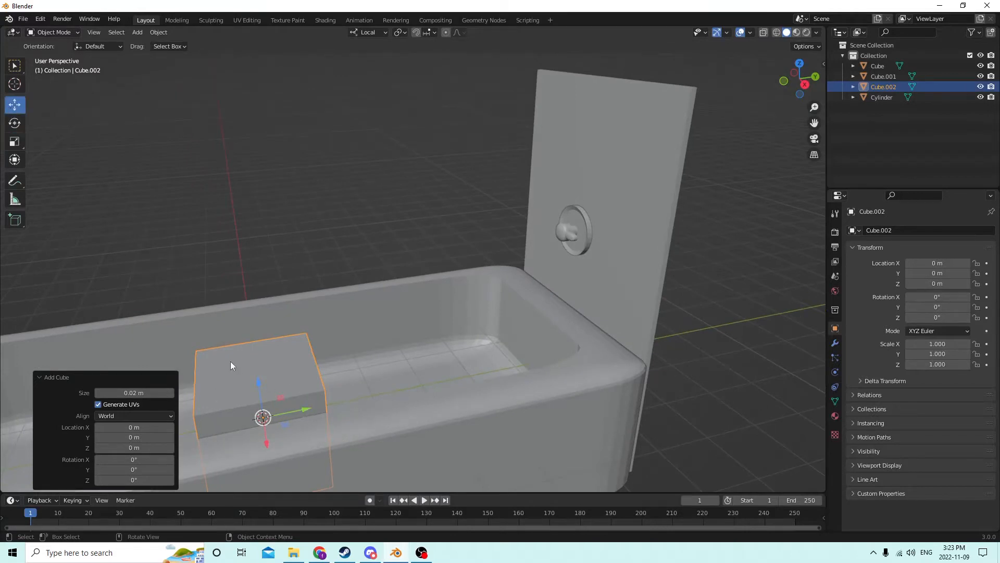
drag(279, 406, 579, 348)
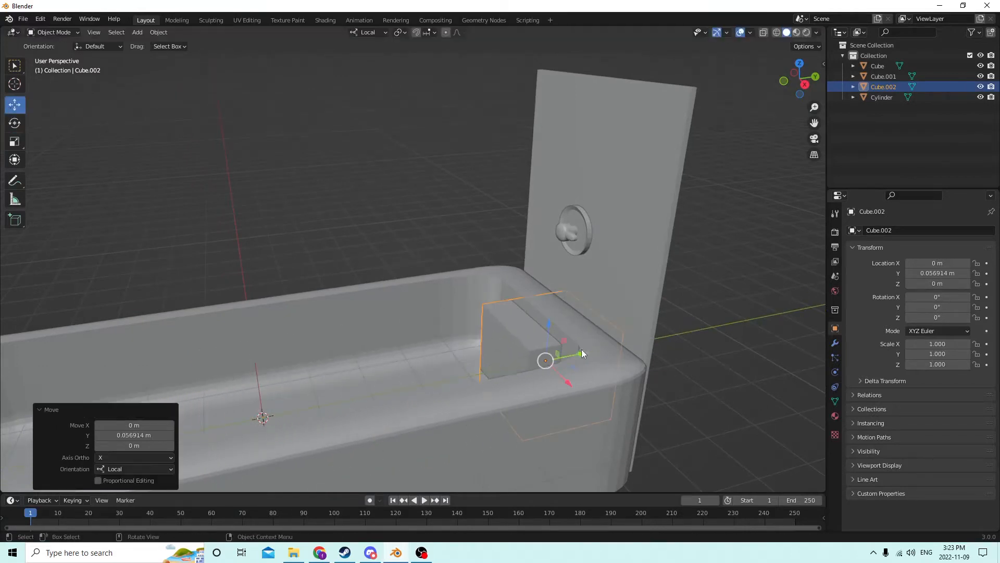
scroll(578, 346, up, 2)
scroll(576, 346, up, 2)
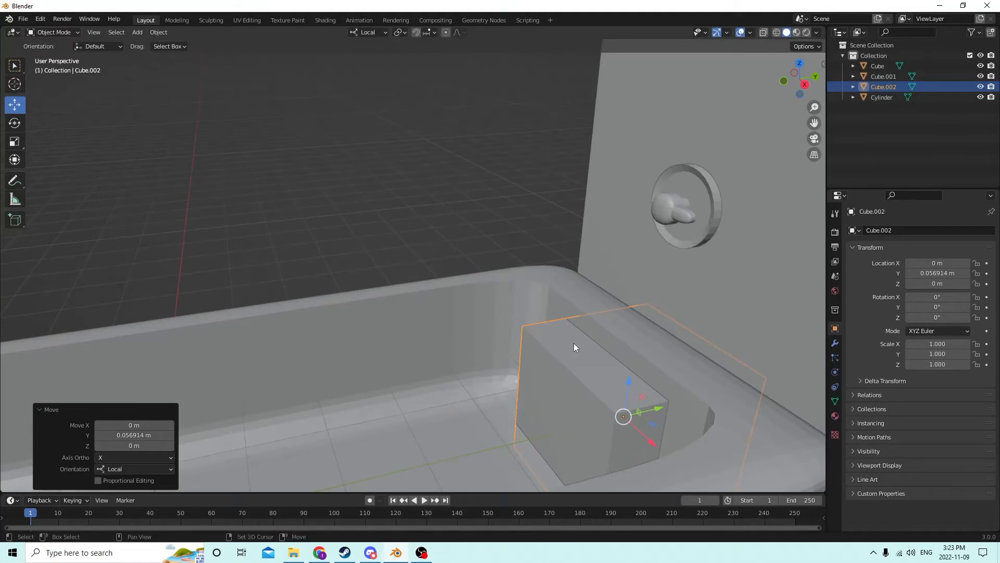
- Add a cylinder mesh and move it about 0.0611 m in Y, to the wall end of the basin
key(shift+a)
mouse_move(553, 330)
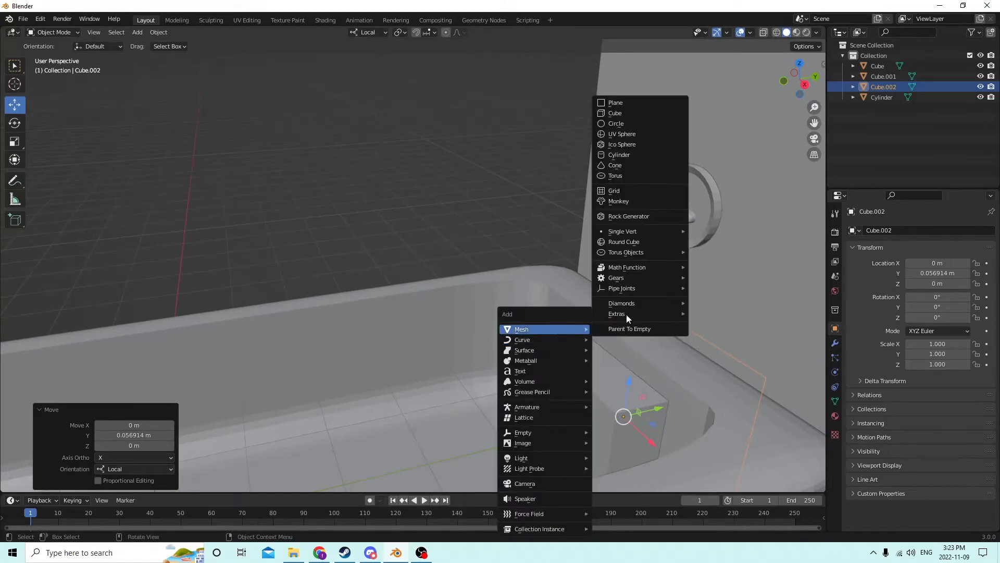
click(612, 155)
middle_drag(625, 251, 598, 278)
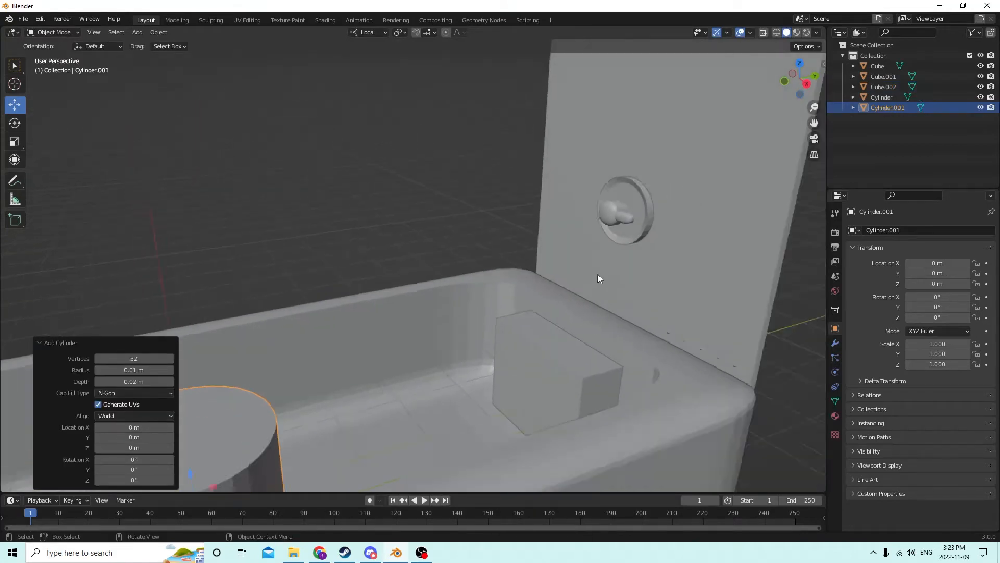
scroll(298, 388, down, 3)
drag(323, 397, 566, 336)
- Scale the new cylinder uniformly to about 0.321 and raise it about 0.0125 m
key(s)
click(546, 320)
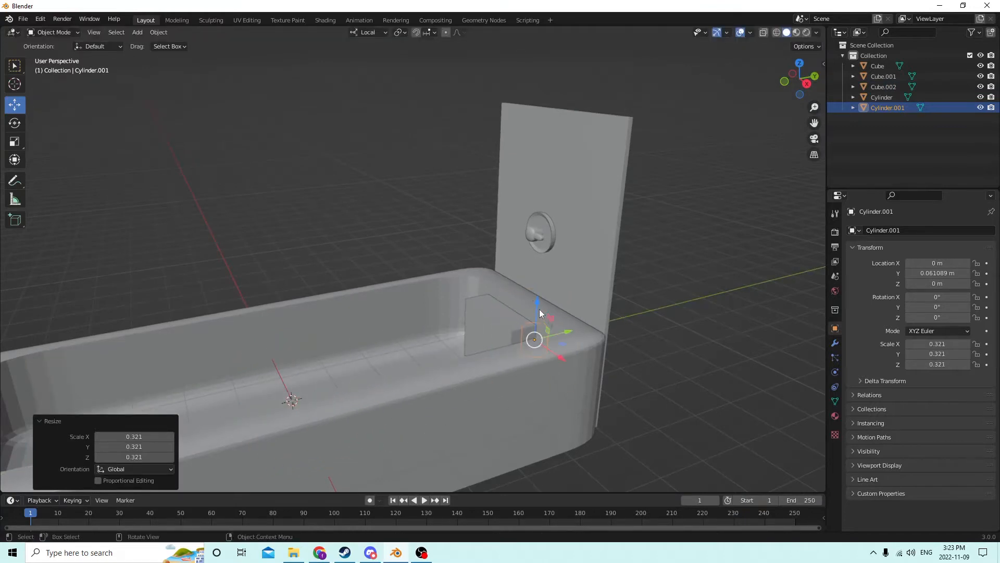
drag(538, 306, 537, 265)
scroll(536, 274, up, 4)
middle_drag(494, 283, 451, 267)
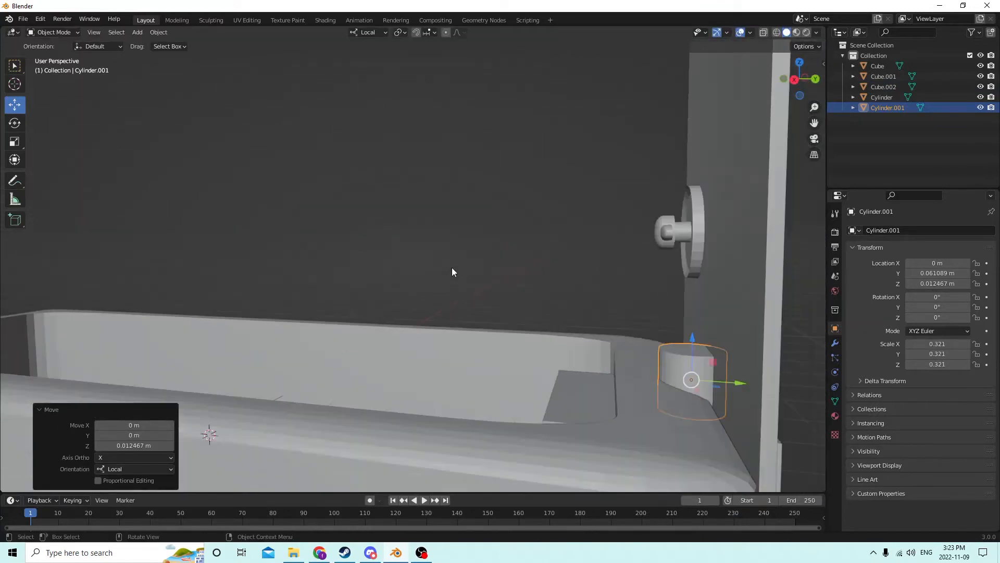
- Shrink the cylinder uniformly to a scale of about 0.128 and shift it away from the wall to about 0.0570 m in Y
drag(739, 386, 694, 385)
mouse_move(694, 386)
middle_down()
mouse_move(750, 406)
mouse_move(703, 389)
middle_up()
key(s)
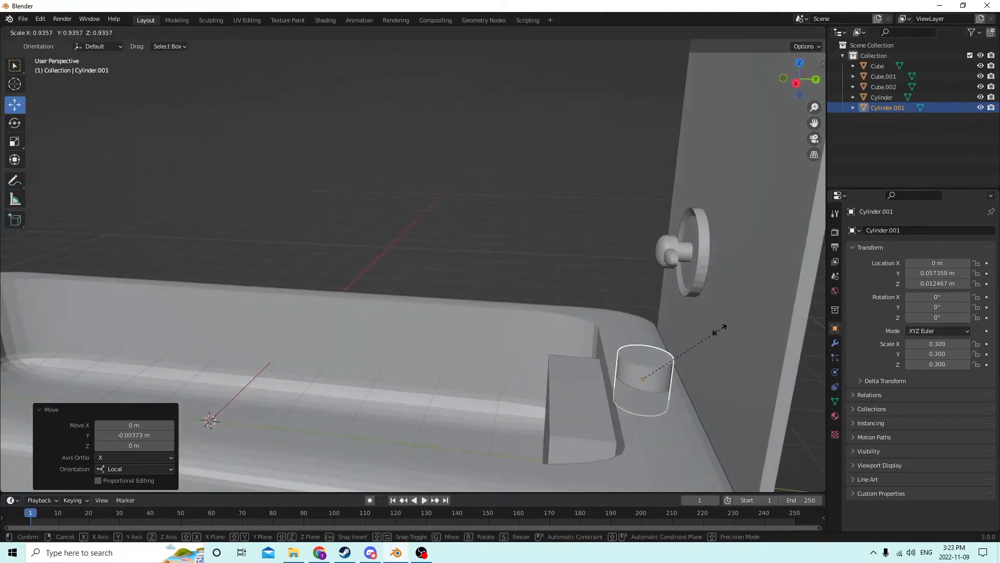
click(699, 346)
mouse_move(698, 346)
middle_down()
mouse_move(715, 335)
mouse_move(682, 348)
middle_up()
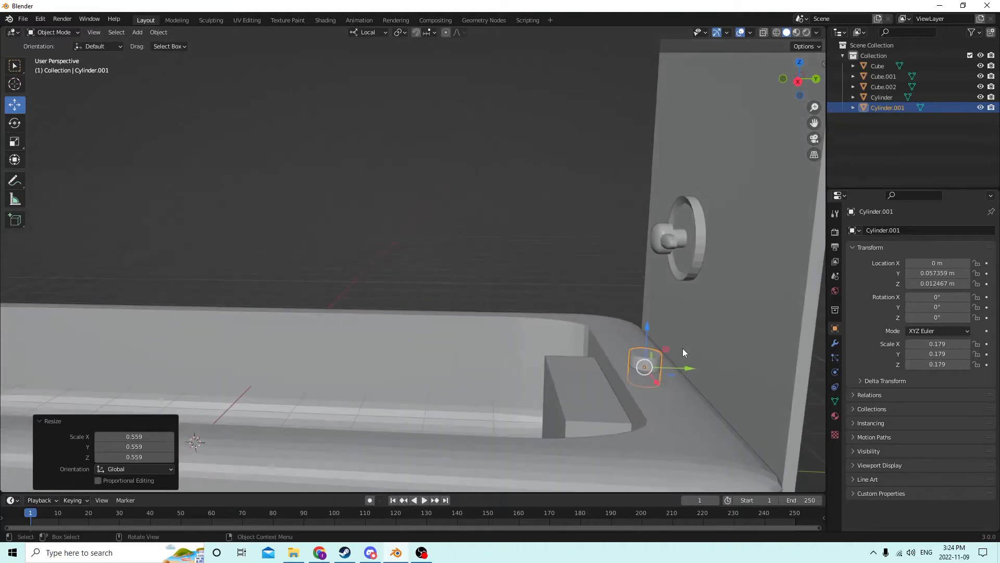
drag(690, 366, 685, 366)
mouse_move(686, 360)
middle_down()
mouse_move(675, 364)
mouse_move(682, 370)
middle_up()
key(s)
click(642, 350)
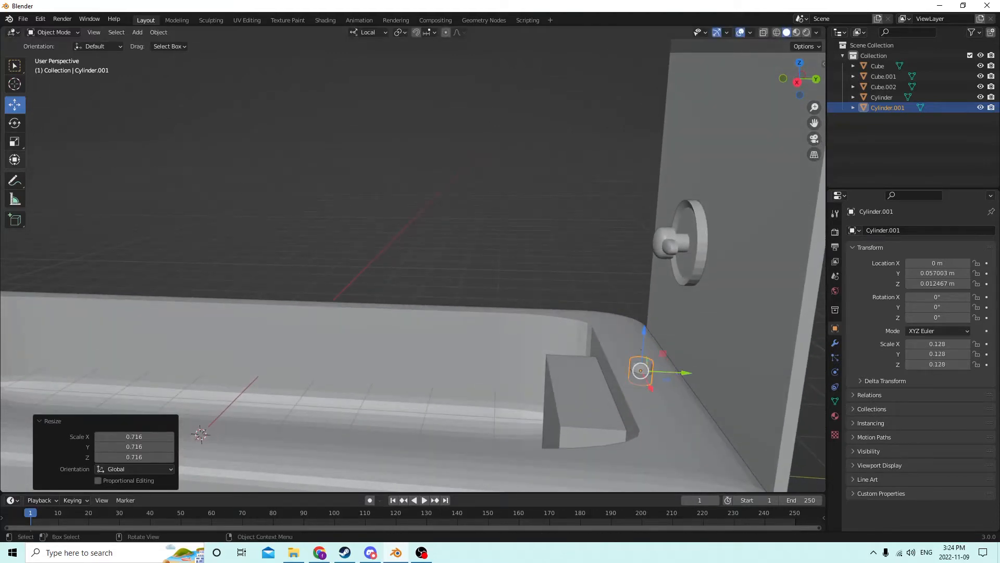
- Stretch the cylinder to a Z scale of about 0.542 and raise it about 0.0037 m so it stands on the rim
click(18, 145)
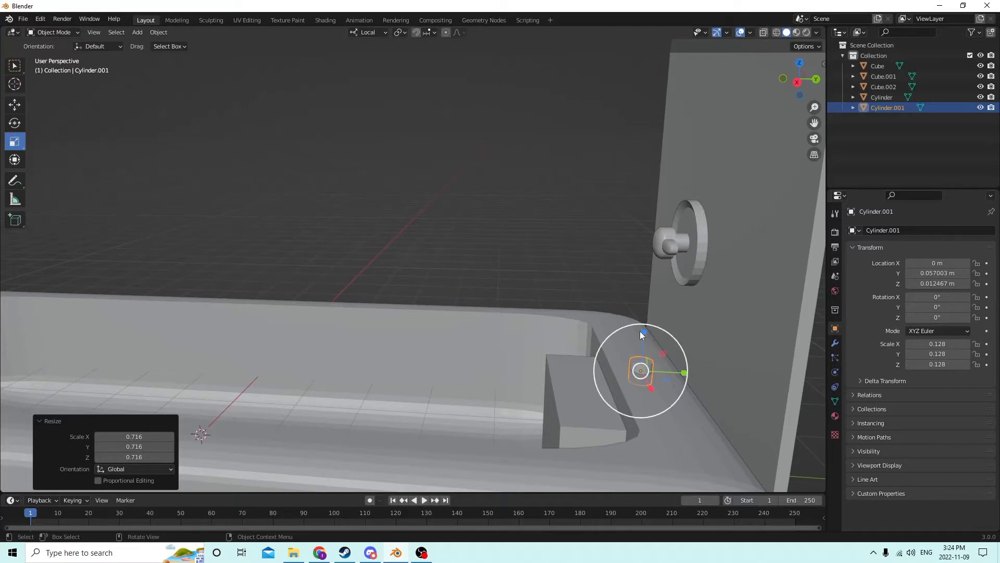
drag(640, 331, 641, 288)
right_click(640, 288)
drag(644, 327, 652, 176)
middle_drag(657, 285, 655, 272)
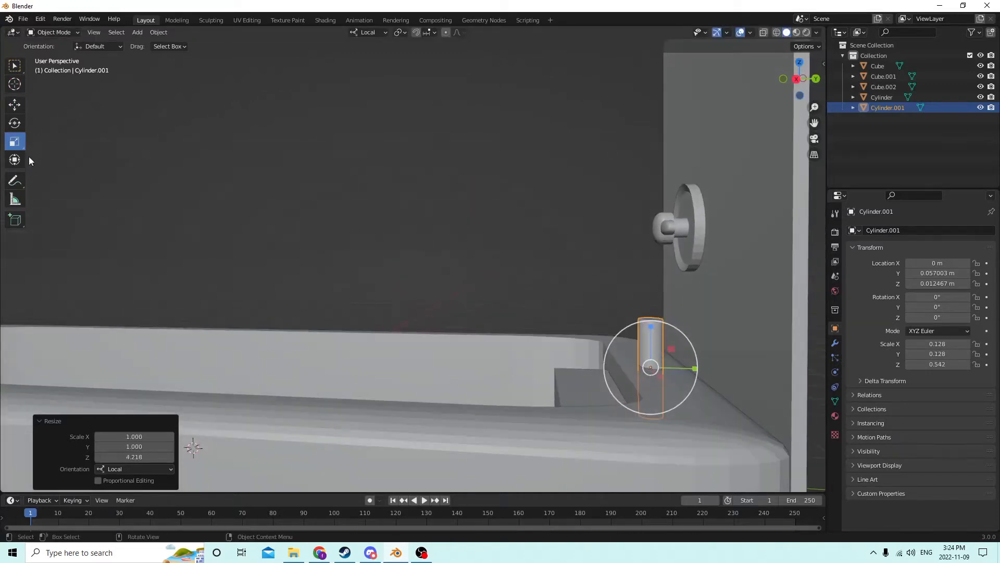
click(14, 106)
drag(648, 326, 643, 315)
mouse_move(643, 316)
middle_down()
mouse_move(635, 326)
mouse_move(635, 309)
middle_up()
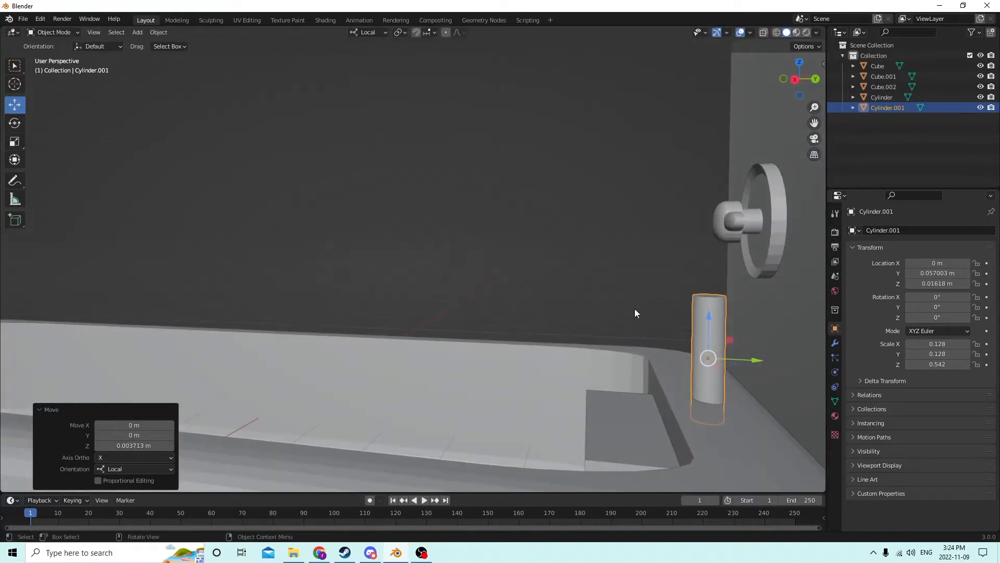
- Bevel all edges of the cube at the wall end of the basin about 0.00726 m wide with 6 segments
middle_drag(722, 348, 788, 386)
click(578, 393)
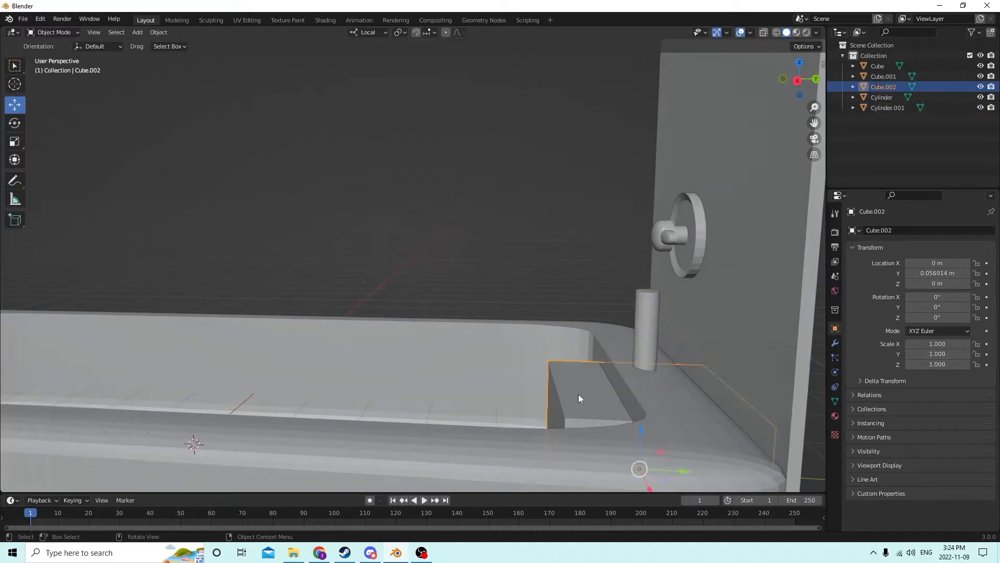
middle_drag(578, 394, 606, 402)
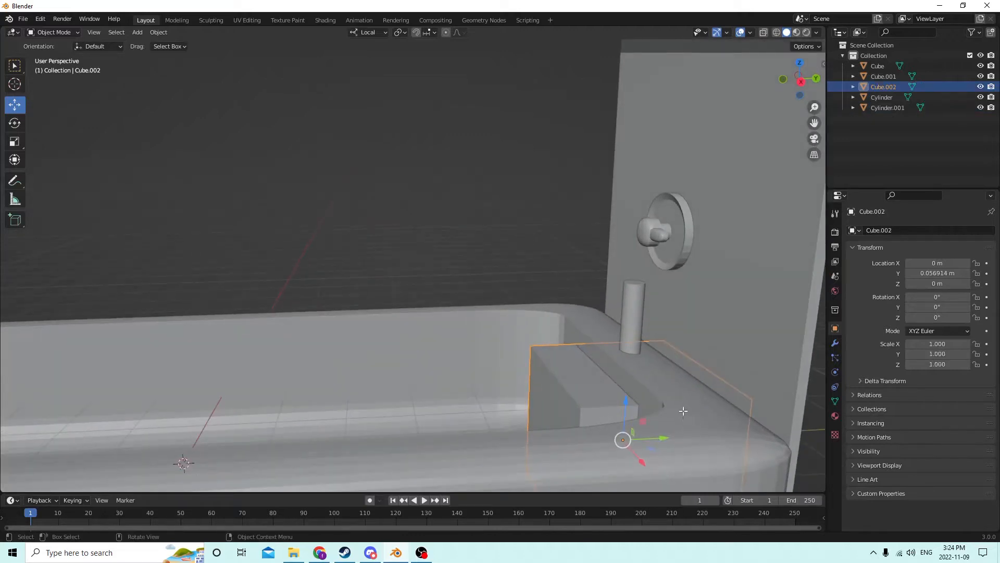
key(Tab)
key(ctrl+b)
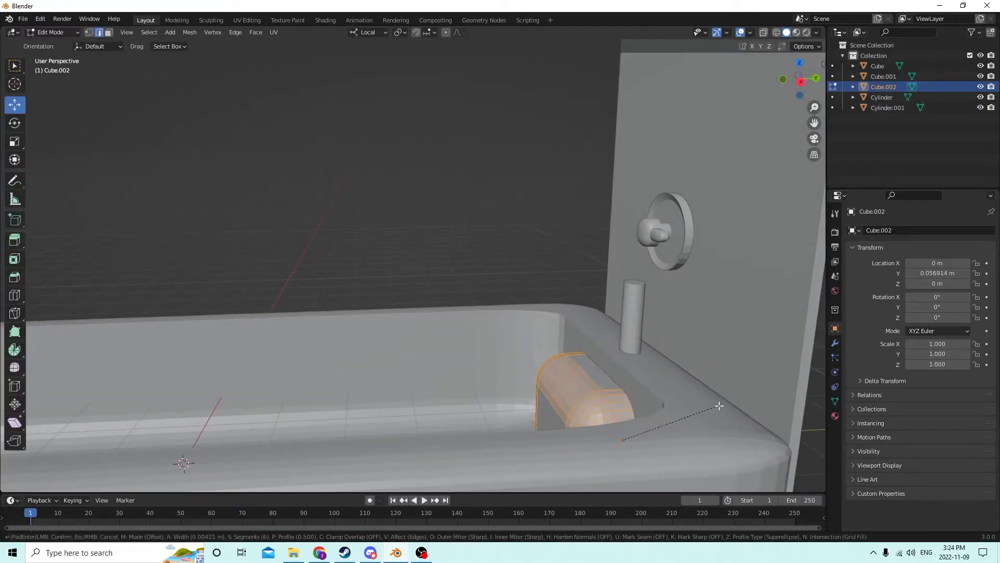
click(738, 399)
middle_drag(738, 399, 651, 390)
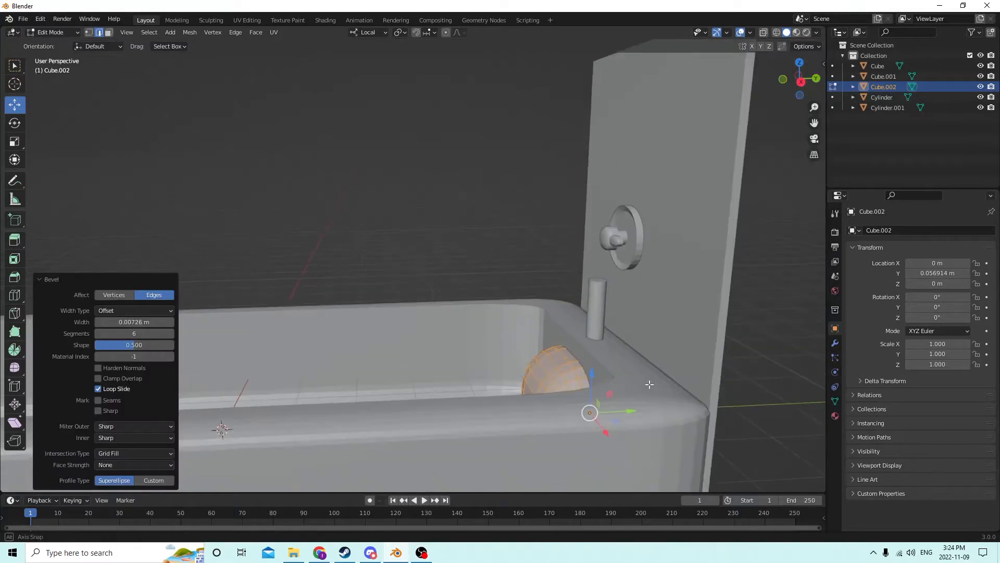
key(Tab)
- Raise the rounded cube about 0.0174 m and move it about 0.0048 m away from the wall in Y
drag(591, 374, 549, 276)
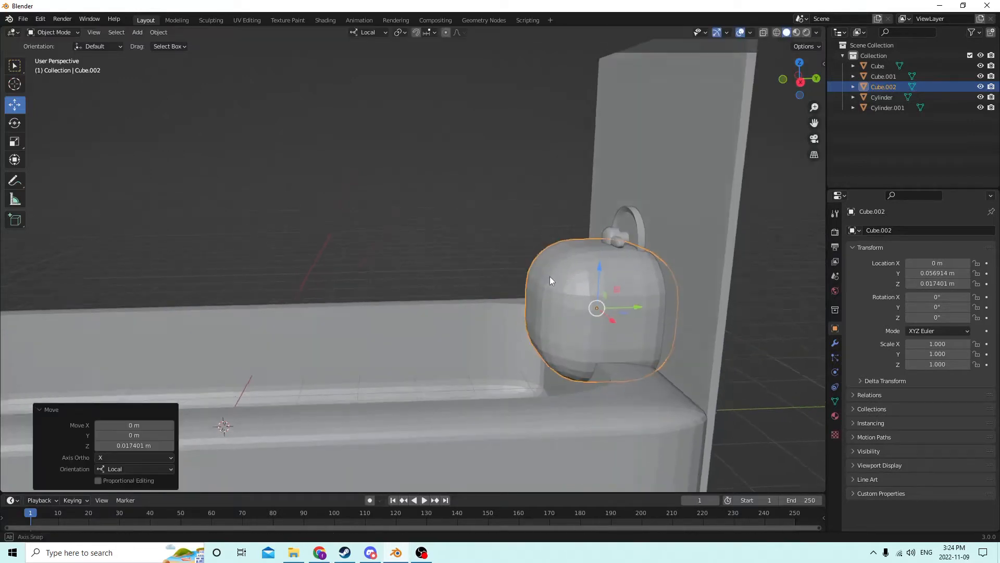
middle_drag(549, 276, 670, 320)
key(g)
key(y)
click(606, 301)
middle_drag(605, 301, 599, 271)
middle_drag(373, 215, 459, 235)
- Scale the rounded cube uniformly to about 0.282 and place it on the cylinder's top at Y about 0.0565 m, Z about 0.0218 m
key(s)
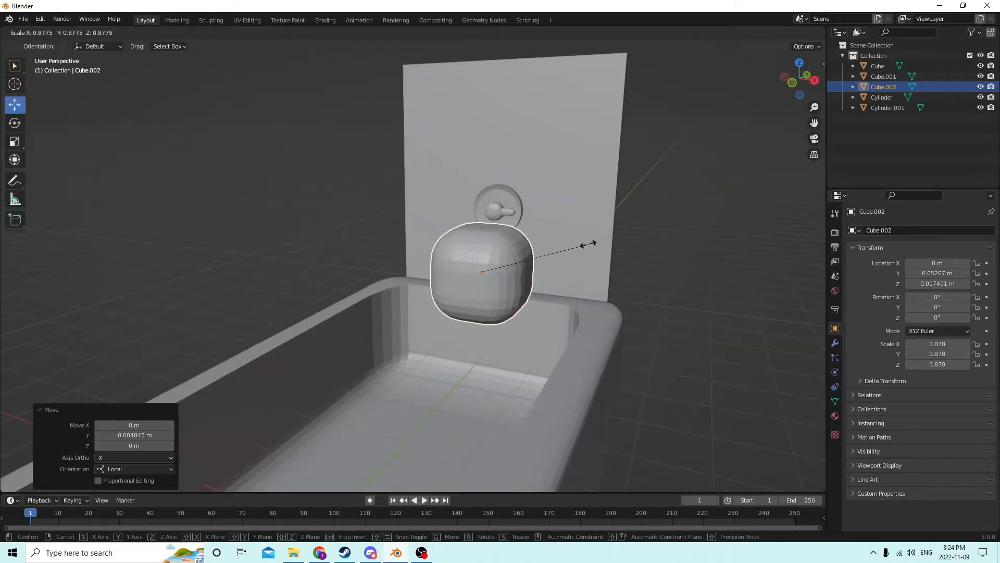
click(513, 257)
middle_drag(513, 256, 543, 332)
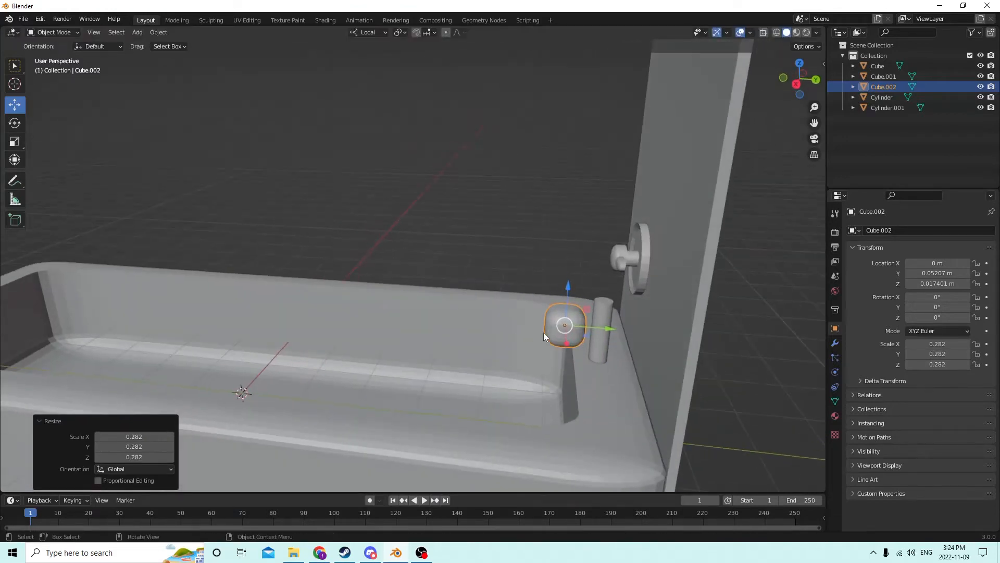
drag(573, 287, 572, 261)
drag(606, 303, 642, 303)
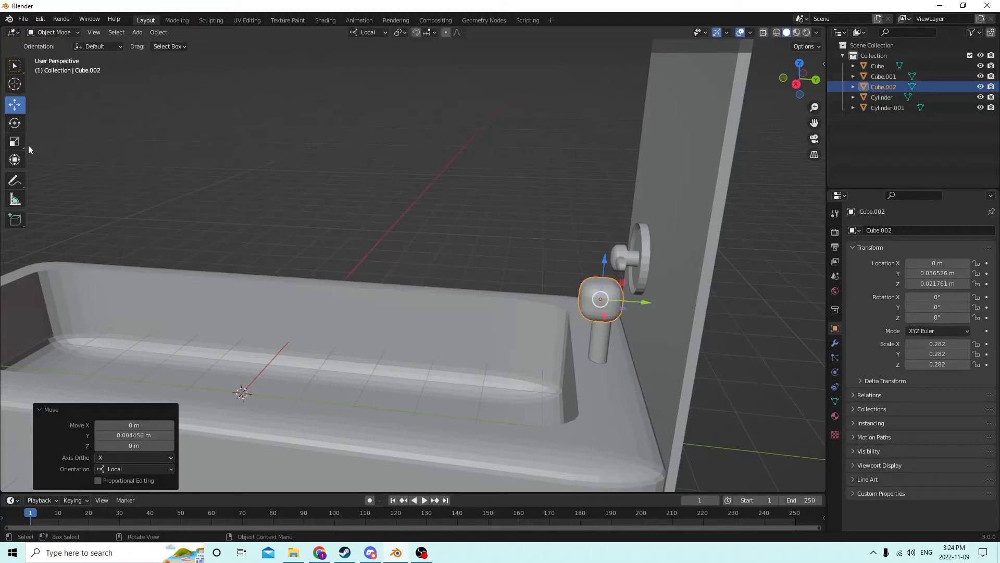
- Lengthen the rounded cube into a spout along Y, then scale it uniformly to about 0.167 by 0.683 by 0.167
click(14, 141)
drag(648, 299, 788, 303)
mouse_move(789, 303)
middle_down()
mouse_move(795, 282)
mouse_move(800, 299)
middle_up()
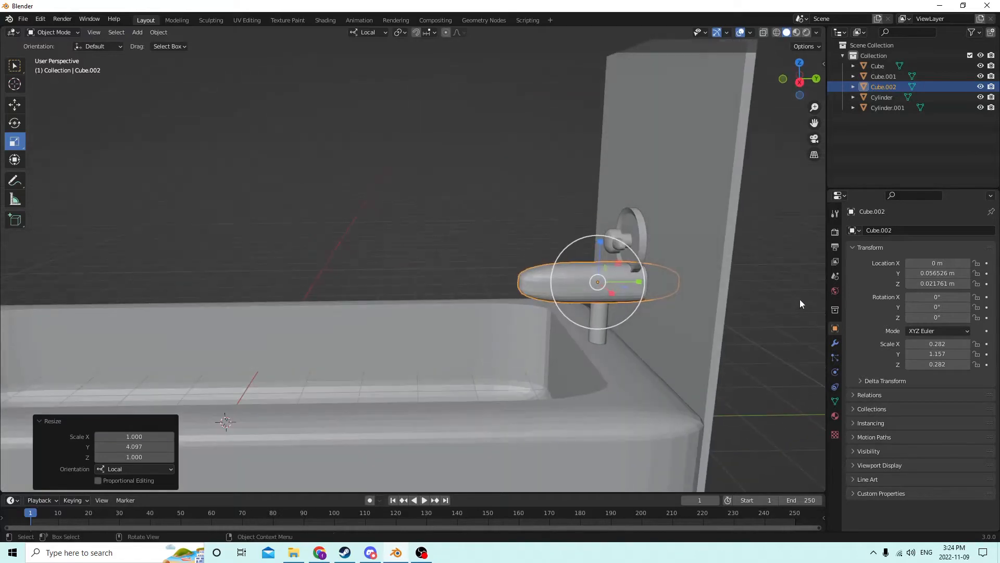
key(s)
click(716, 286)
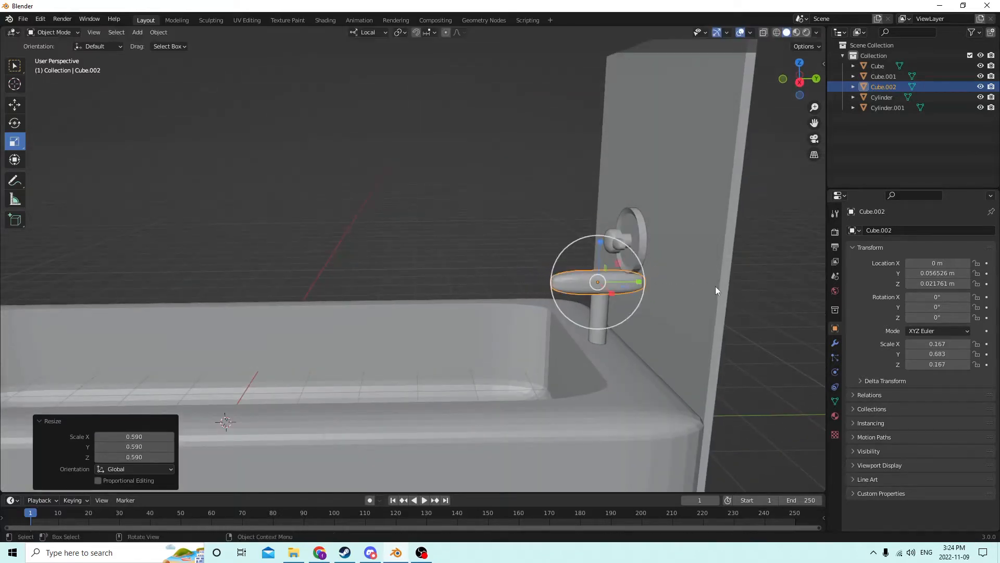
middle_drag(673, 284, 636, 291)
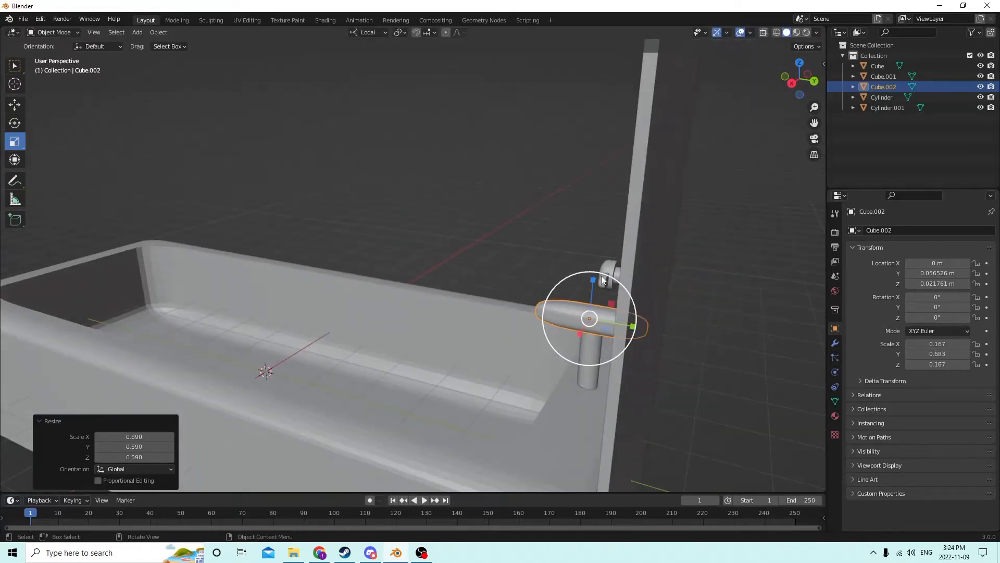
- Move the spout over the basin to about 0.0519 m in Y and lower it to about 0.0215 m in Z
click(21, 105)
middle_drag(208, 144, 421, 214)
drag(627, 310, 603, 306)
middle_drag(603, 306, 646, 262)
drag(646, 261, 648, 270)
- Duplicate the upright cylinder and move the copy about 0.0093 m in Y toward the basin, under the spout's free end
click(692, 343)
middle_drag(691, 343, 729, 309)
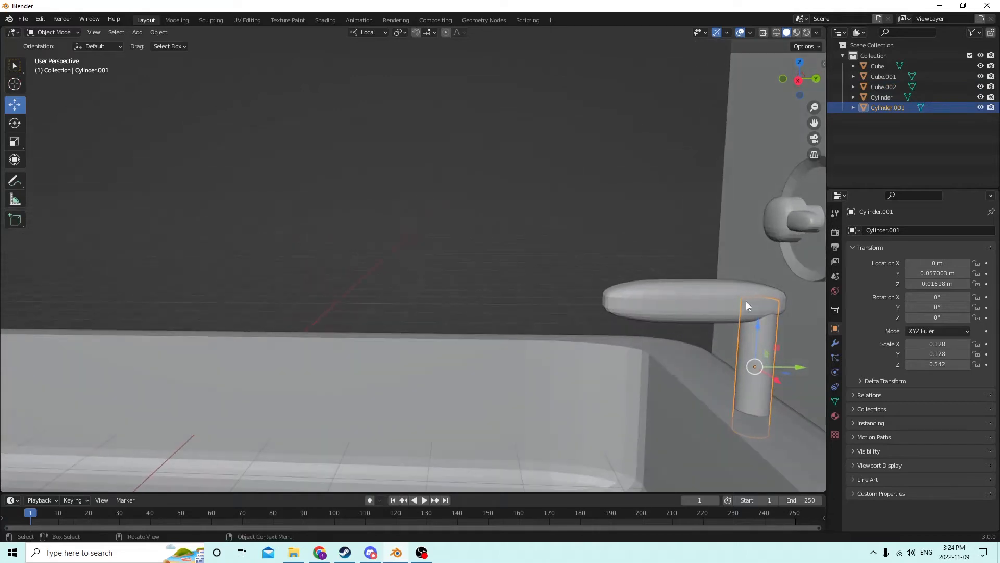
click(750, 313)
click(740, 302)
click(756, 362)
key(shift+d)
right_click(790, 374)
drag(792, 363, 670, 356)
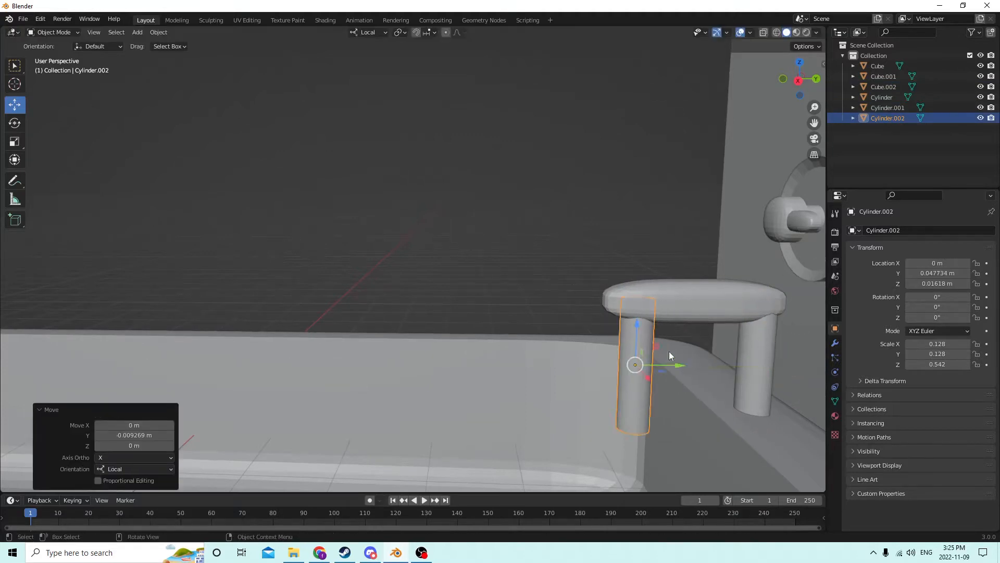
- Shorten the duplicated cylinder into a small outlet and position it along Y beneath the spout's free end
click(14, 143)
mouse_move(634, 321)
mouse_down()
mouse_move(636, 364)
mouse_move(635, 316)
mouse_up()
click(11, 105)
middle_drag(635, 316, 687, 306)
key(g)
key(y)
click(657, 312)
- Try to flatten the rounded spout along Z
click(689, 298)
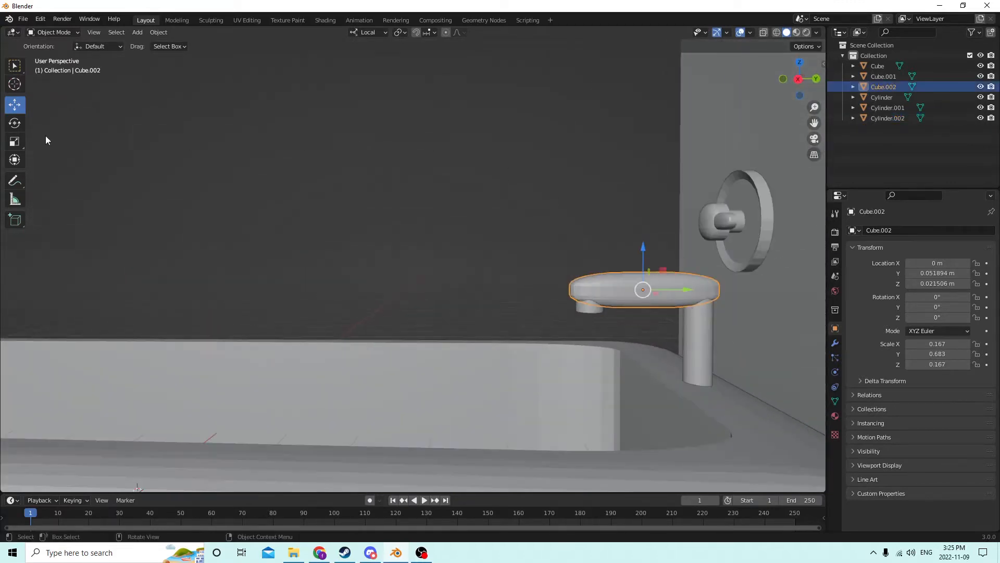
click(12, 144)
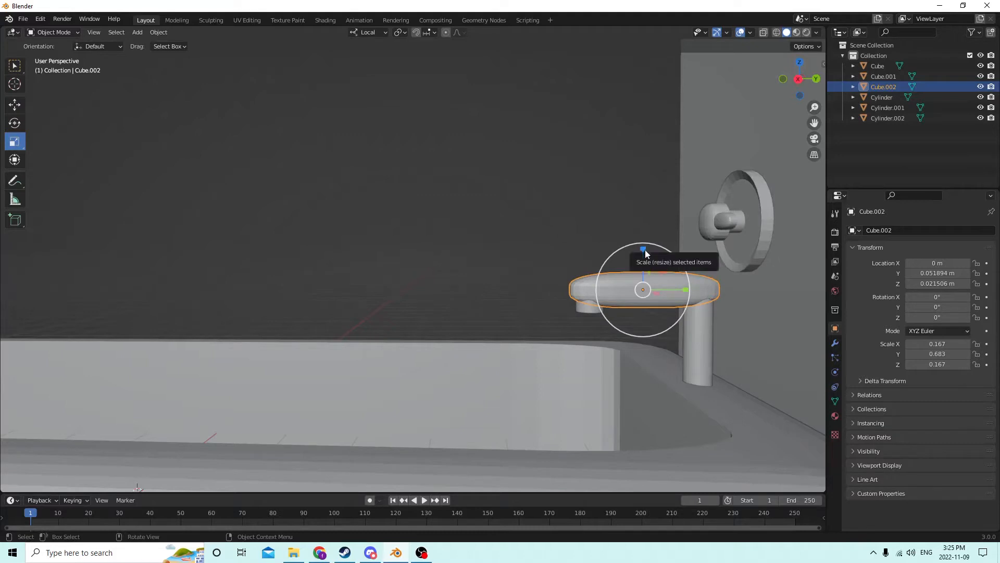
drag(645, 249, 647, 260)
middle_drag(647, 259, 604, 271)
- Delete the rounded spout and add a new cube mesh
click(603, 267)
click(604, 268)
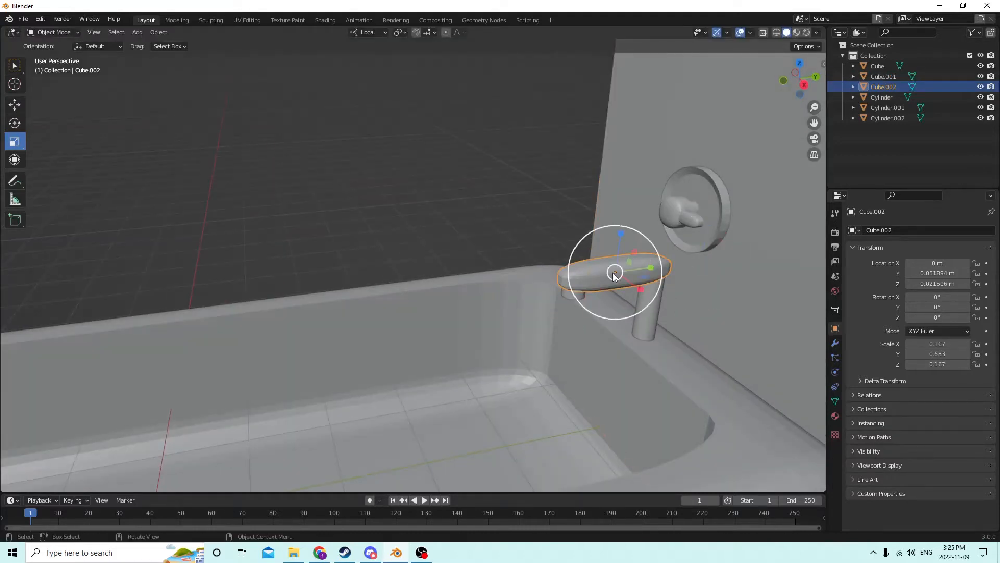
key(Delete)
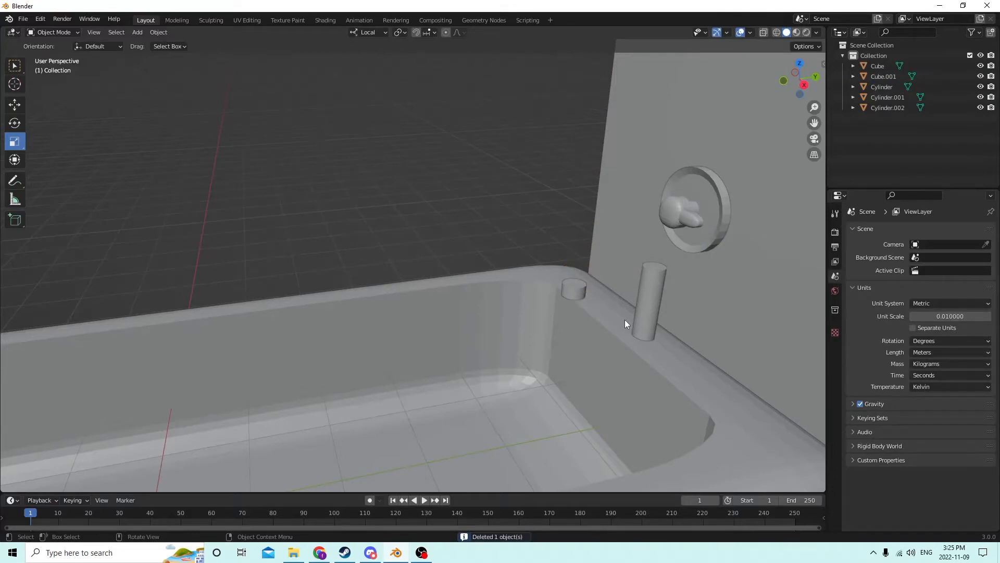
key(shift+a)
mouse_move(624, 319)
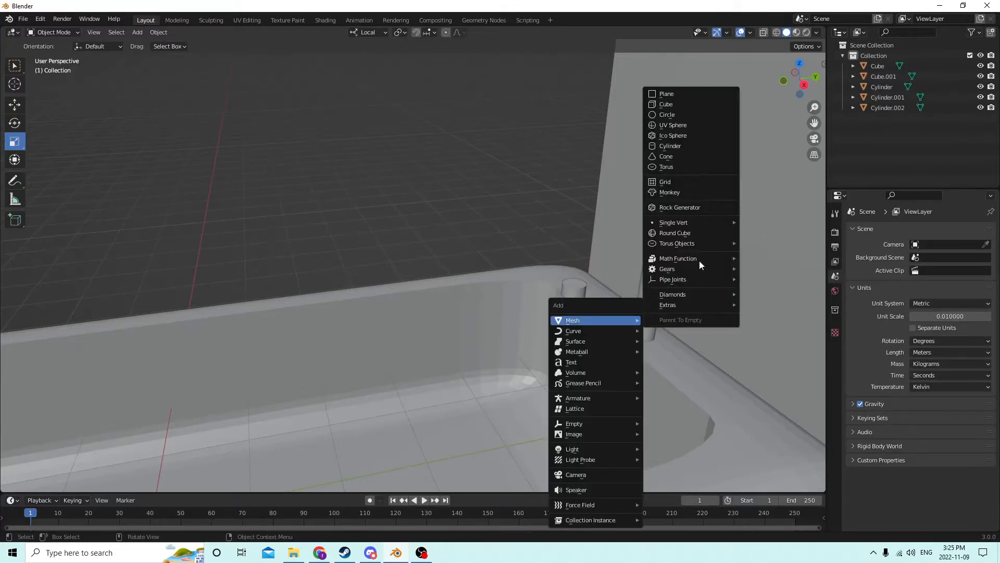
click(683, 105)
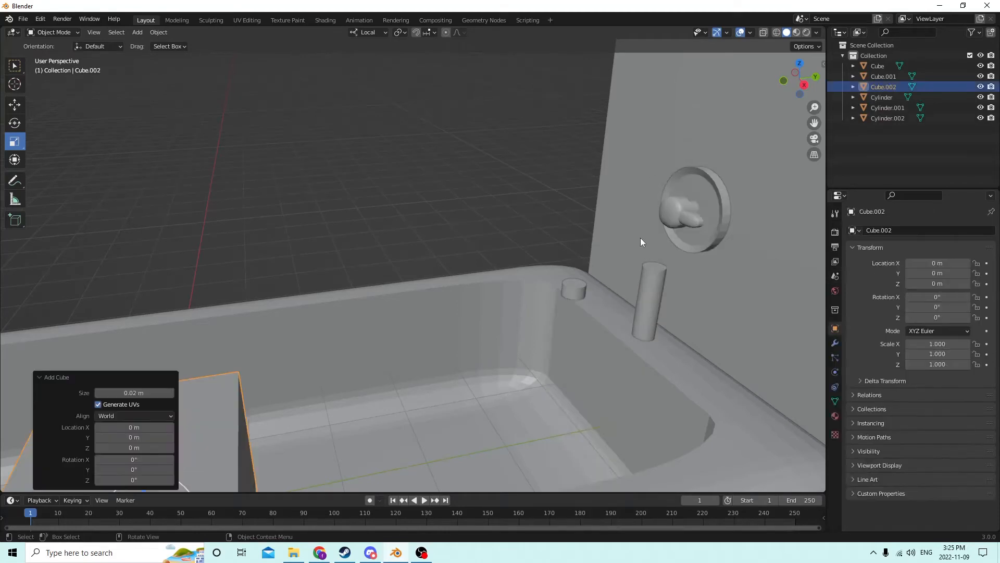
- Bevel all edges of the new cube about 0.00157 m wide with 6 segments
scroll(626, 260, down, 3)
middle_drag(623, 276, 542, 264)
key(Tab)
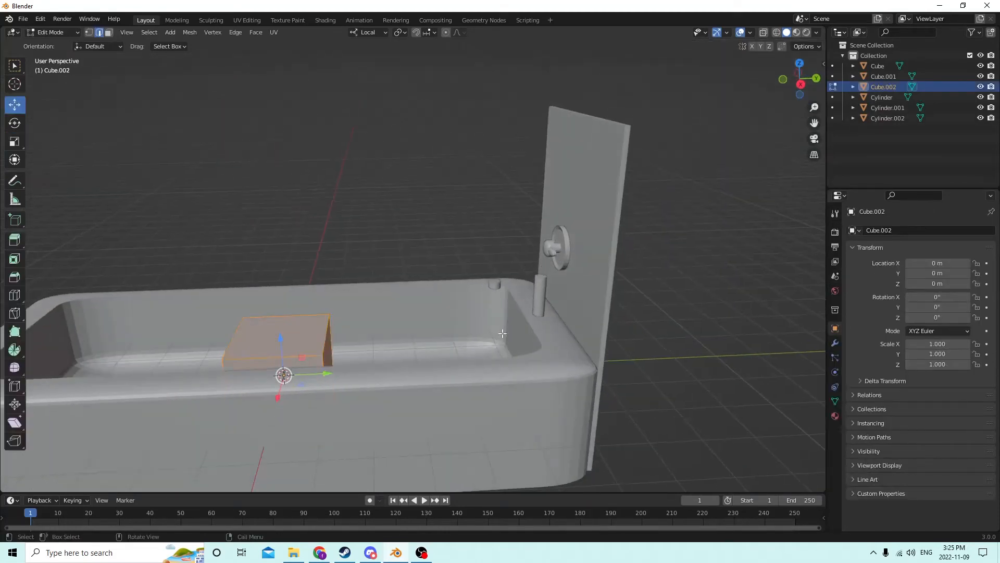
key(ctrl+b)
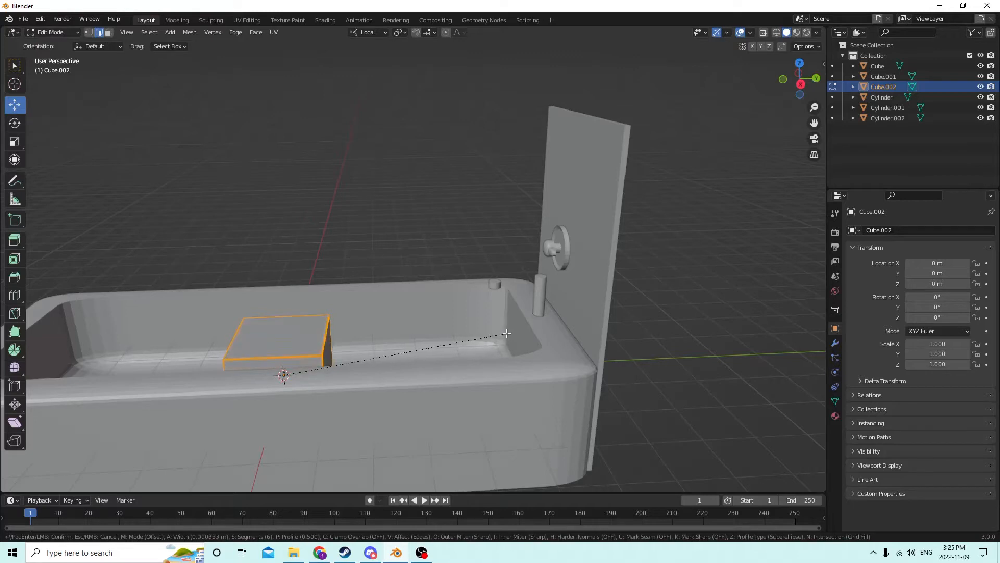
click(513, 333)
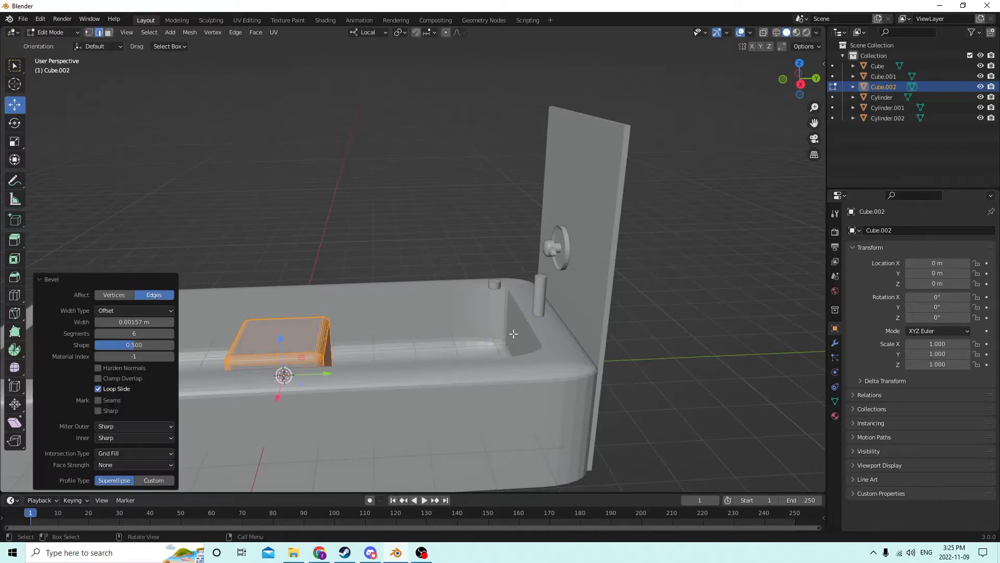
key(Tab)
- Scale the beveled cube uniformly to about 0.236
middle_drag(412, 326, 654, 357)
key(s)
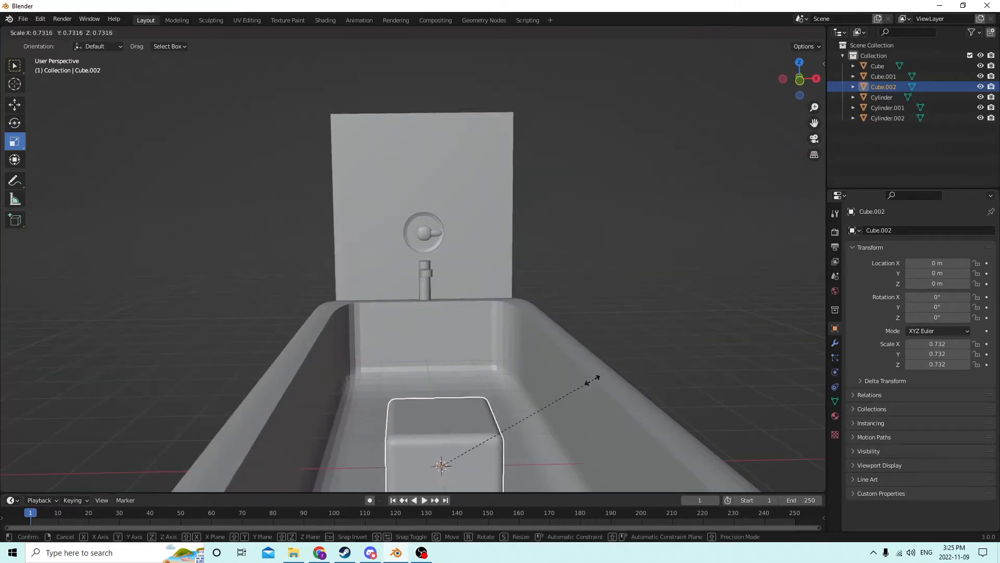
click(453, 411)
middle_drag(453, 410, 272, 352)
- Move the beveled cube onto the upright cylinder's top, at Y about 0.0560 m and Z about 0.0211 m
click(17, 105)
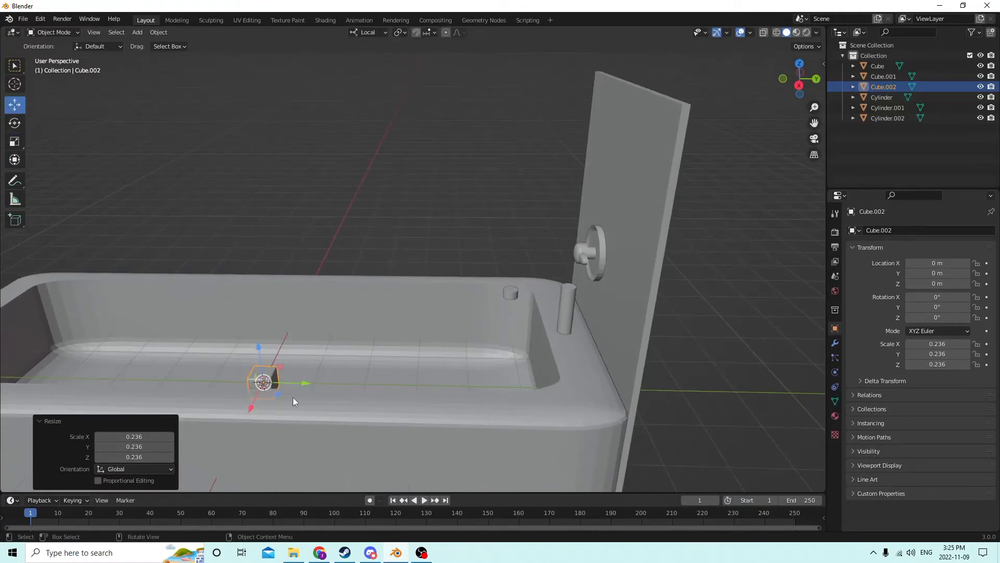
drag(306, 383, 527, 247)
scroll(531, 247, up, 4)
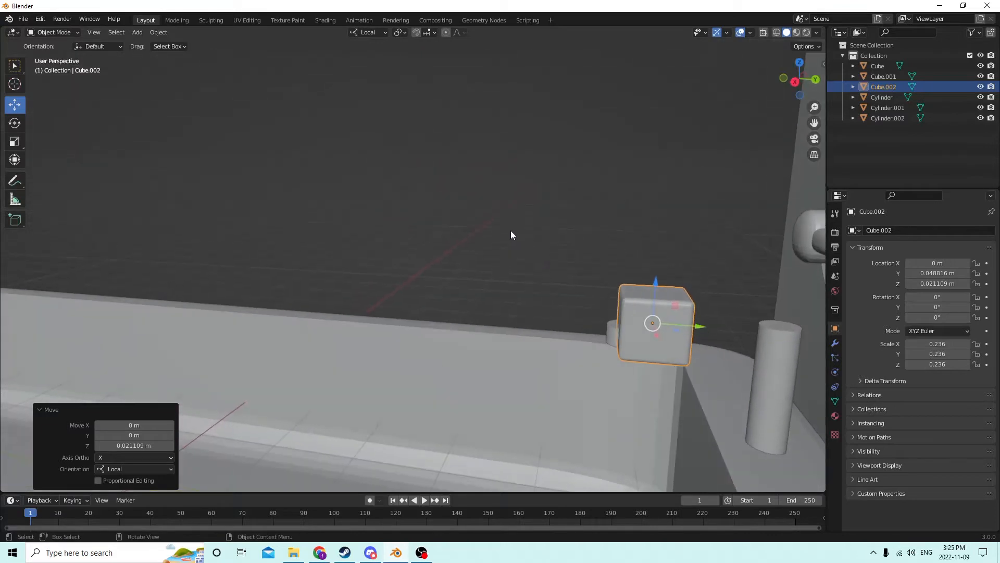
drag(695, 331, 806, 332)
shift+middle_drag(806, 332, 728, 291)
- Reshape the beveled cube into a flat, long spout with scales of about 0.191 in X, 0.963 in Y and 0.120 in Z
click(14, 142)
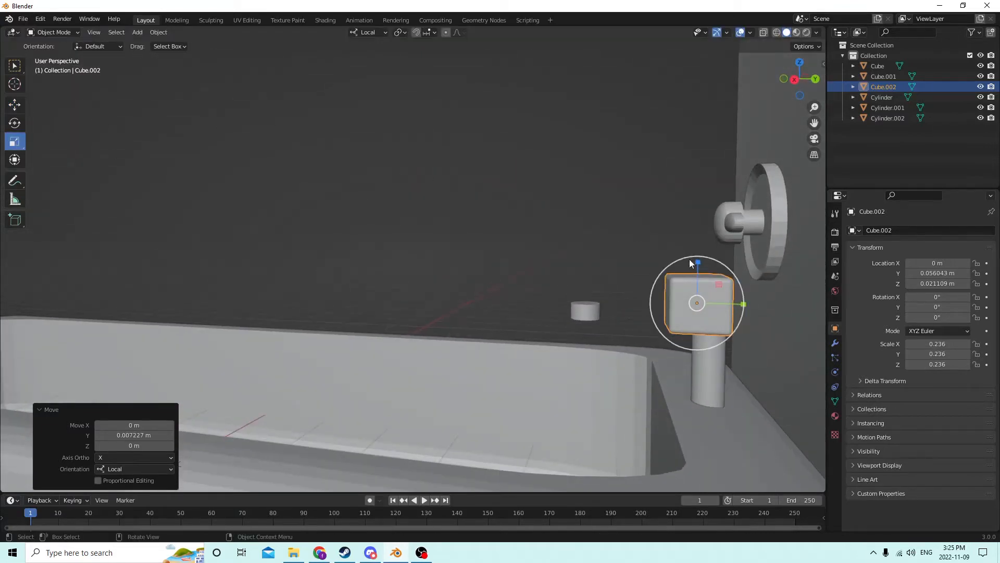
drag(698, 258, 698, 281)
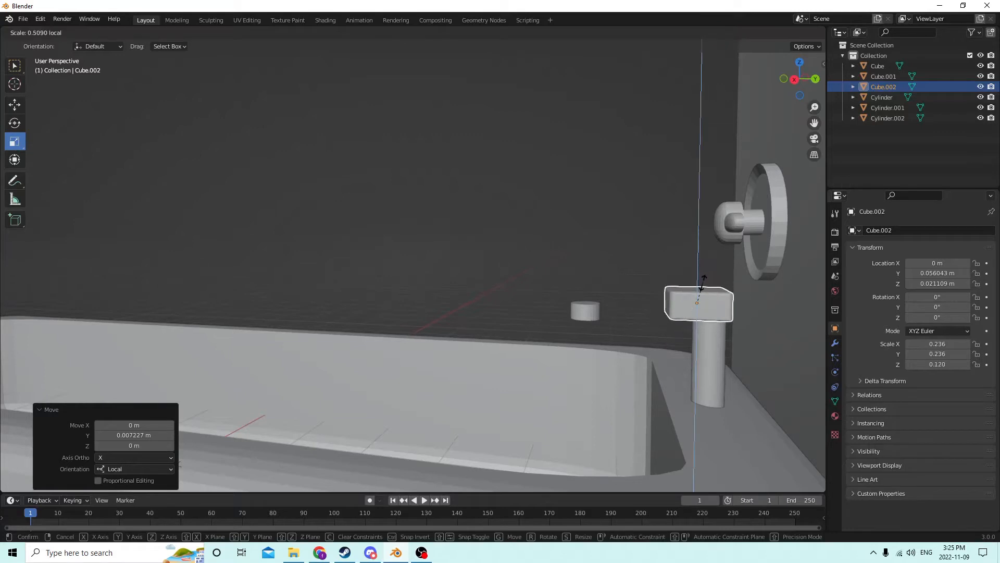
middle_drag(698, 281, 719, 311)
drag(693, 334, 21, 311)
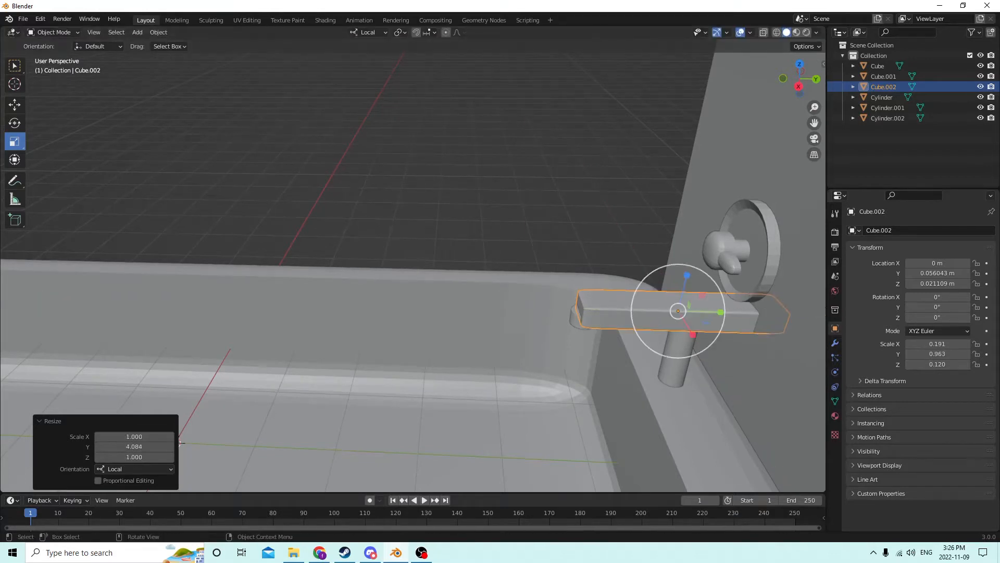
middle_drag(651, 417, 517, 350)
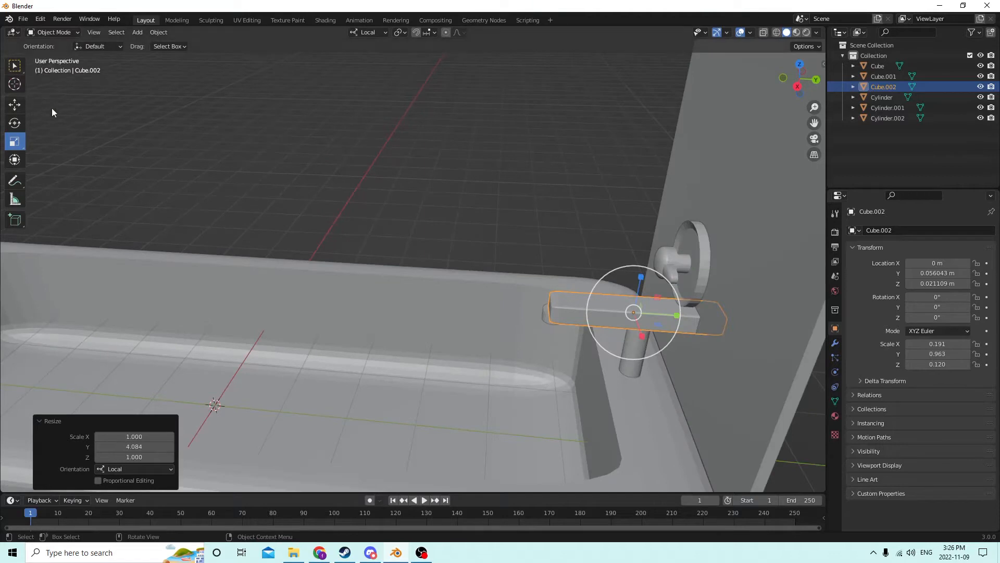
- Move the flat spout so its rear end sits on the upright cylinder, at Y about 0.0496 m and Z about 0.0208 m
click(21, 104)
drag(675, 321, 615, 271)
middle_drag(614, 270, 615, 247)
drag(630, 278, 622, 278)
drag(578, 241, 585, 249)
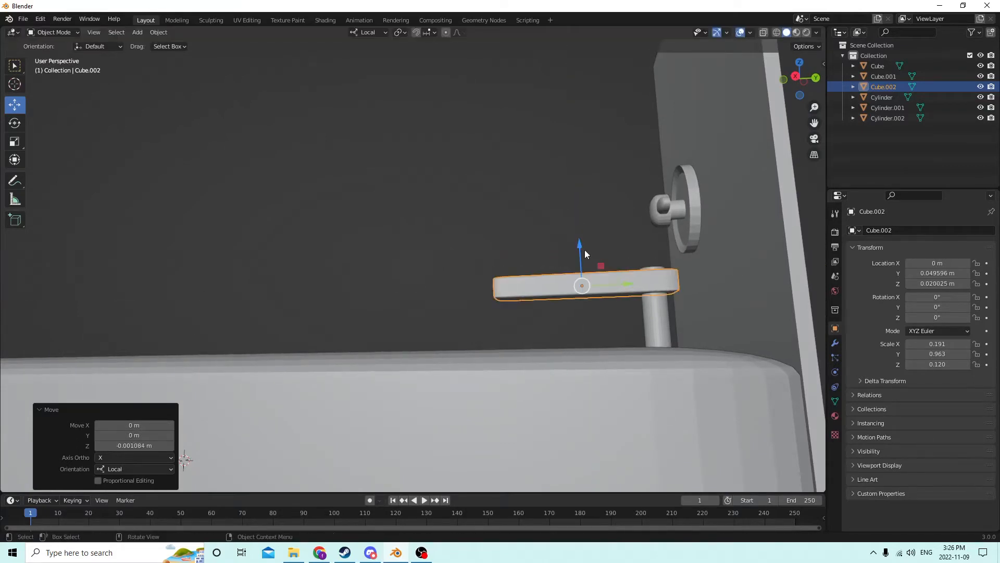
middle_drag(584, 249, 602, 276)
drag(582, 260, 579, 253)
middle_drag(579, 253, 594, 238)
click(564, 296)
middle_drag(563, 295, 548, 305)
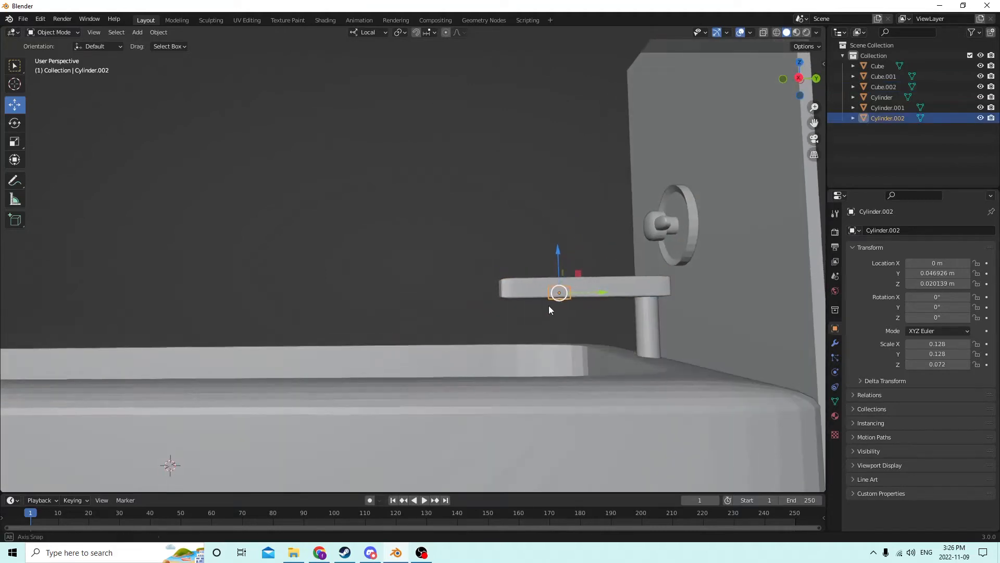
- Shorten the spout along its Y axis, keeping its rear end over the upright cylinder
click(598, 289)
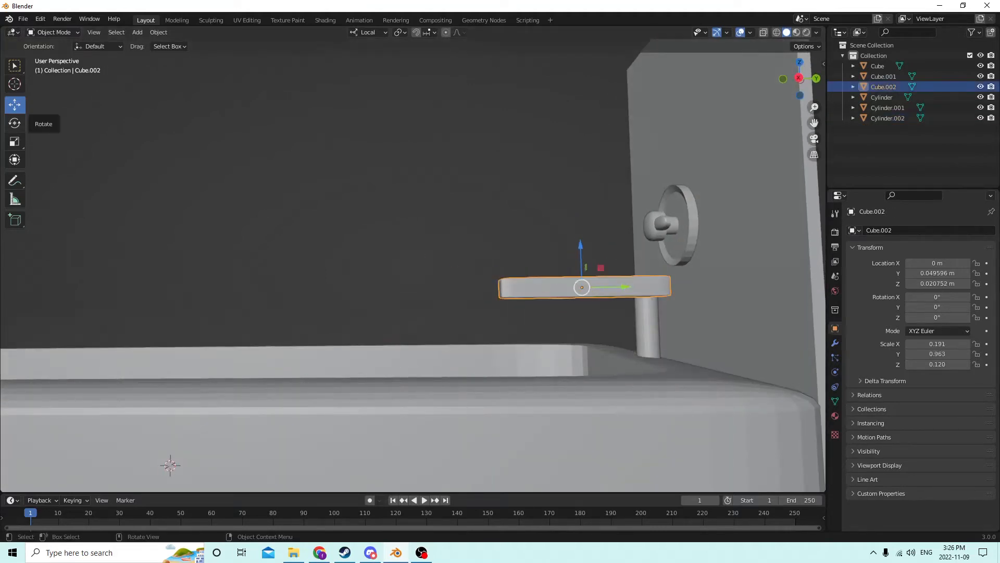
click(10, 144)
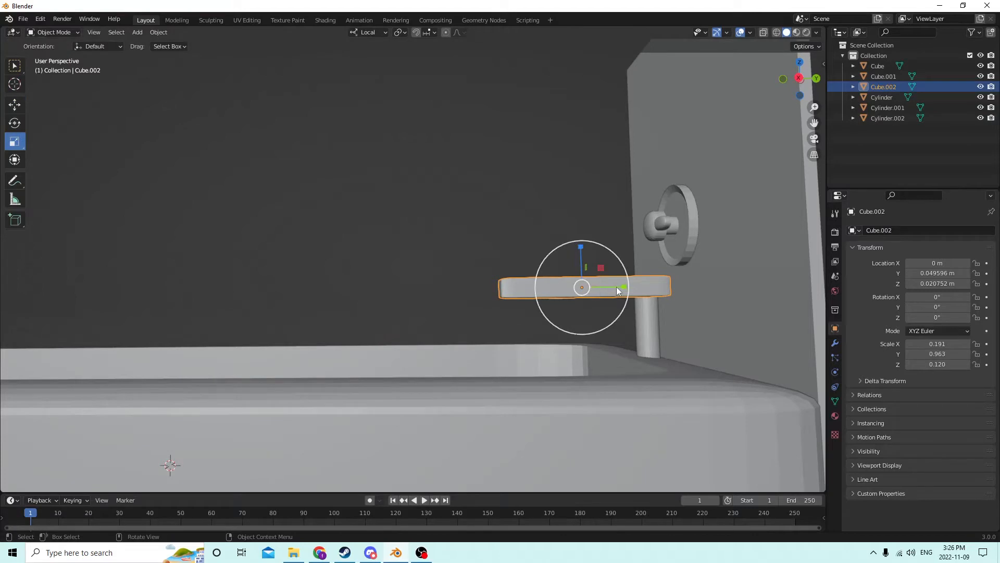
mouse_move(617, 286)
mouse_down()
mouse_move(607, 286)
mouse_move(630, 284)
mouse_up()
click(14, 106)
middle_drag(630, 283, 554, 298)
- Move the small outlet cylinder under the spout's front end, at Y about 0.0454 m and Z about 0.0194 m
click(554, 286)
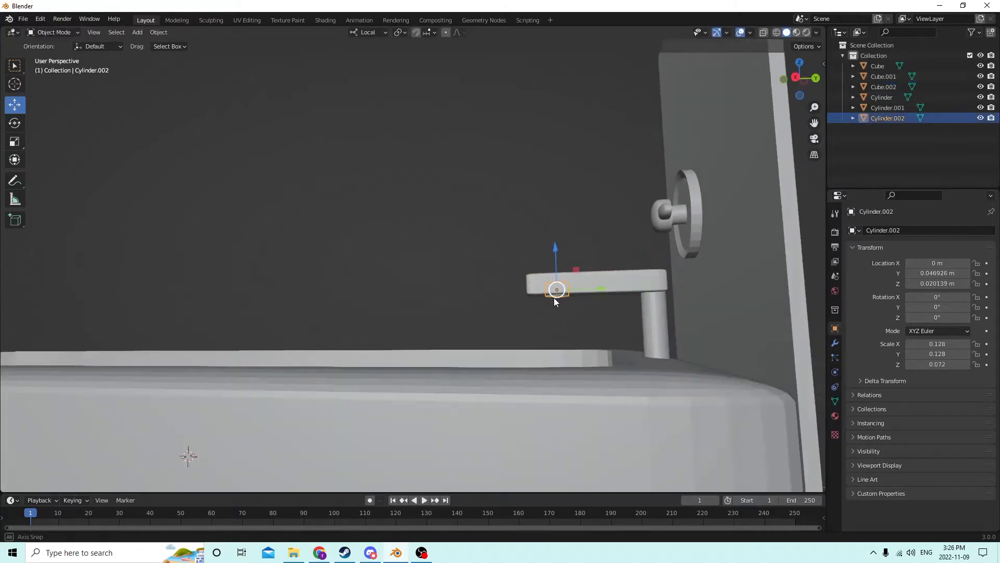
drag(556, 252, 558, 257)
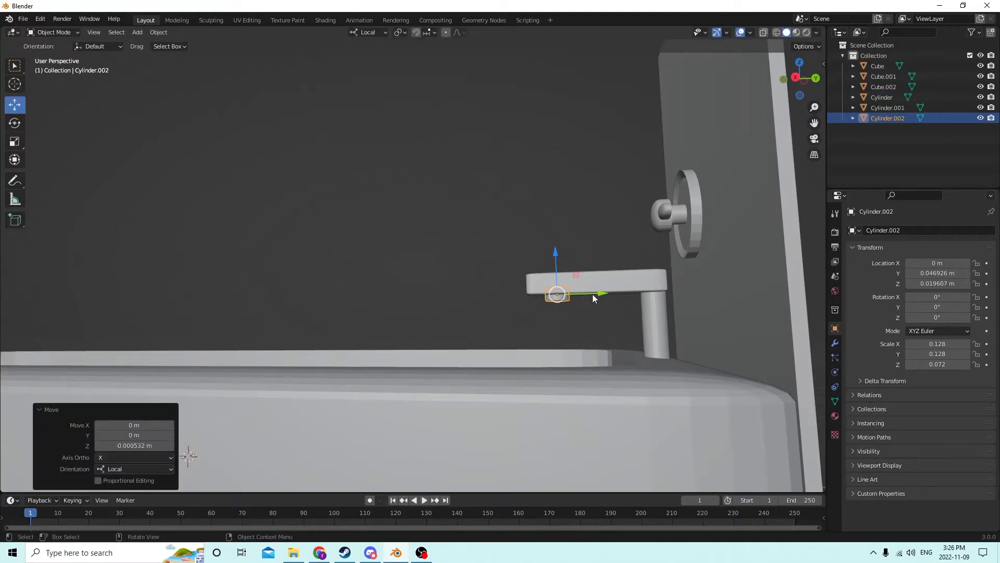
drag(592, 294, 579, 294)
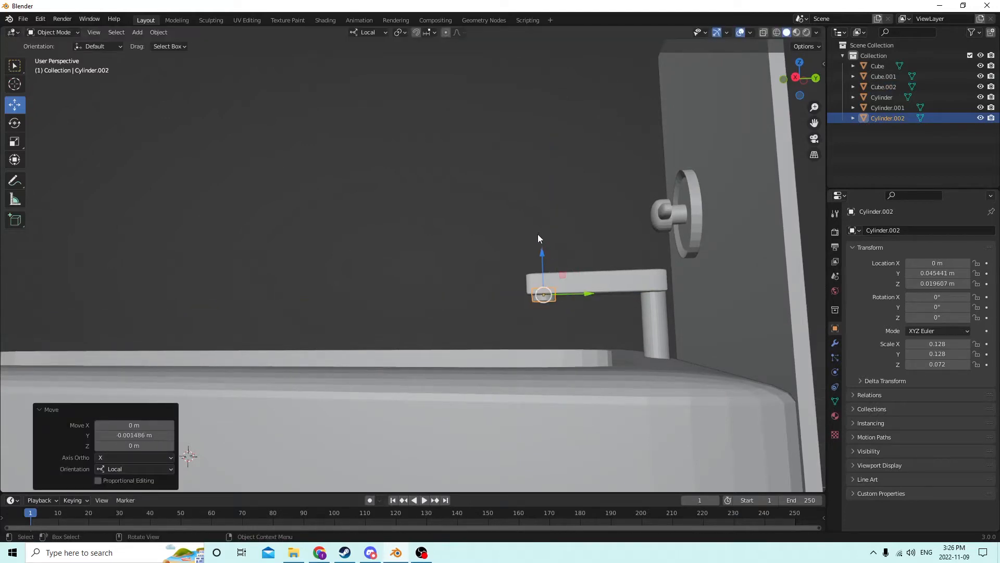
drag(542, 252, 542, 256)
middle_drag(562, 266, 579, 290)
middle_drag(639, 317, 592, 265)
- Join the outlet cylinder and the spout with the upright cylinder into one faucet object
click(713, 330)
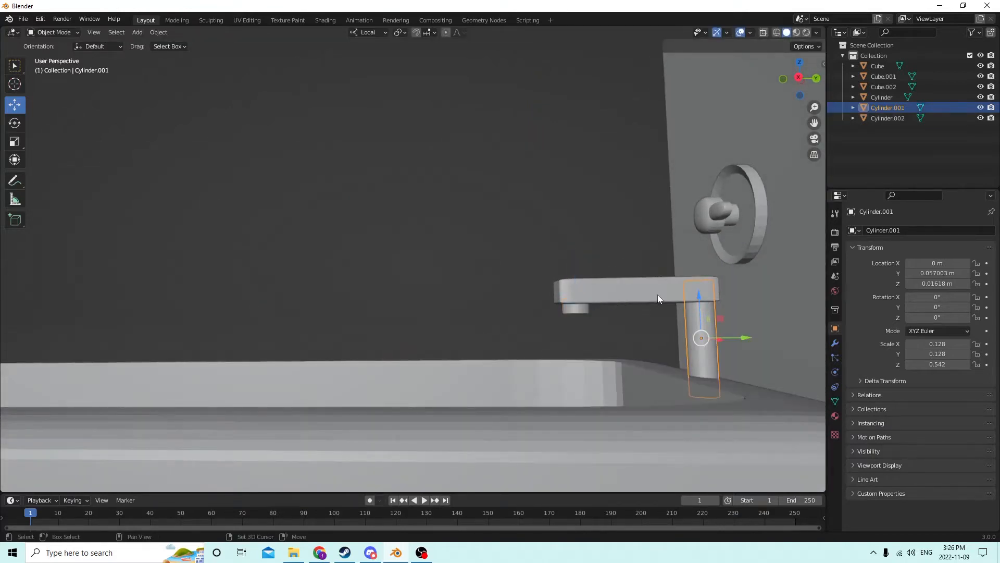
shift+click(575, 308)
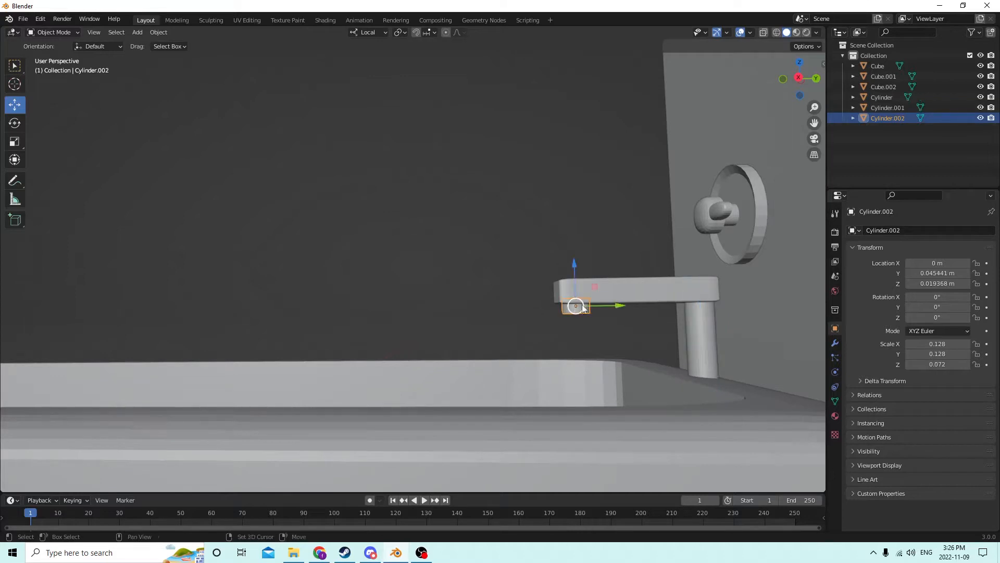
shift+click(671, 294)
shift+click(700, 318)
key(ctrl+j)
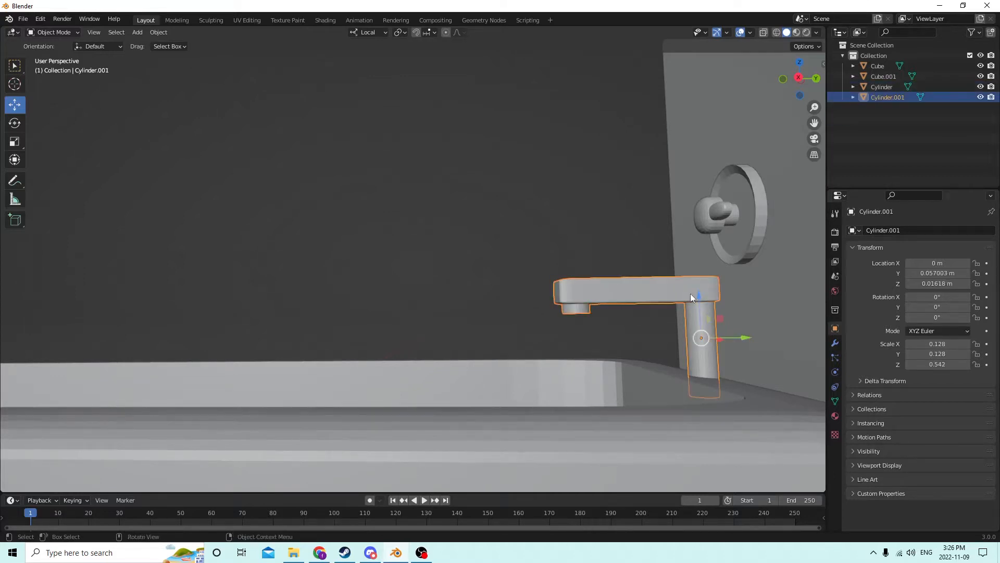
- Lower the joined faucet into the tub's rim, to Z about 0.0104 m
drag(698, 294, 715, 358)
middle_drag(714, 357, 652, 365)
click(510, 174)
scroll(547, 250, down, 1)
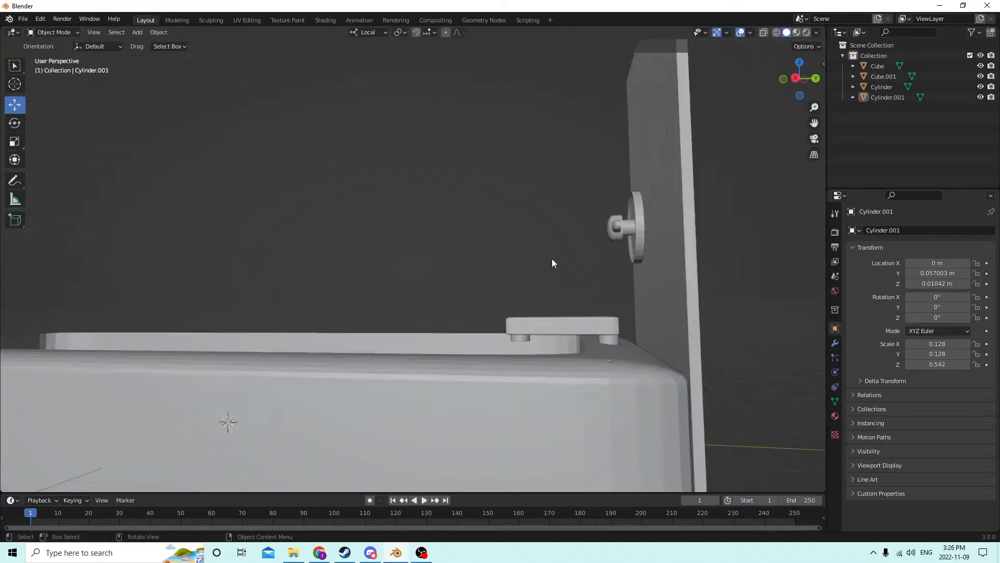
middle_drag(568, 268, 542, 272)
click(595, 328)
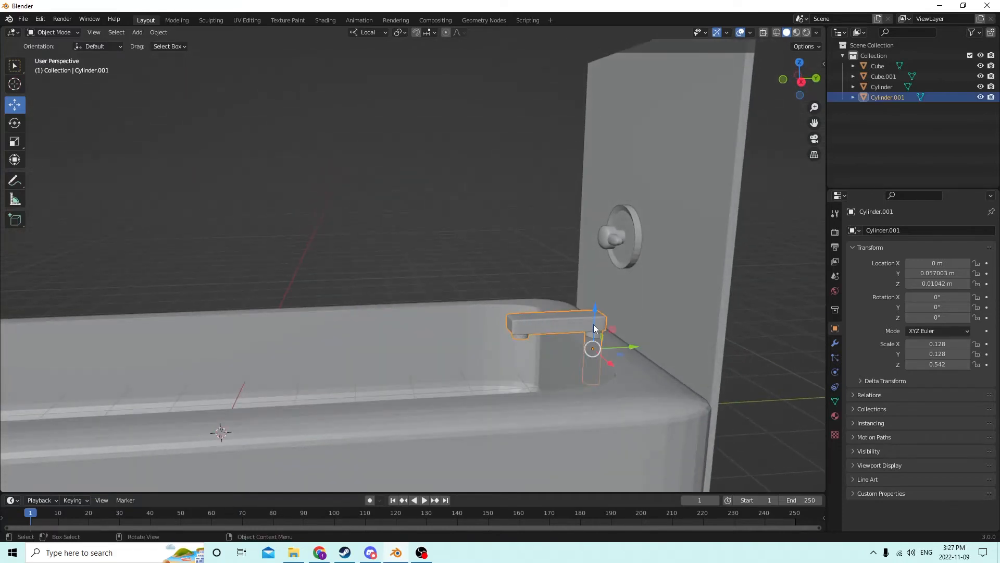
key(g)
key(z)
key(z)
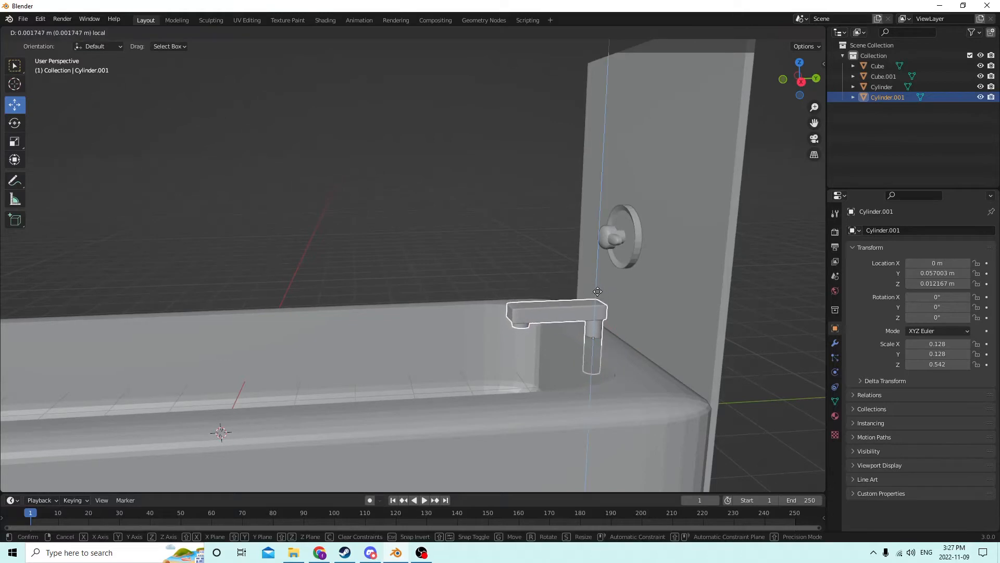
right_click(611, 276)
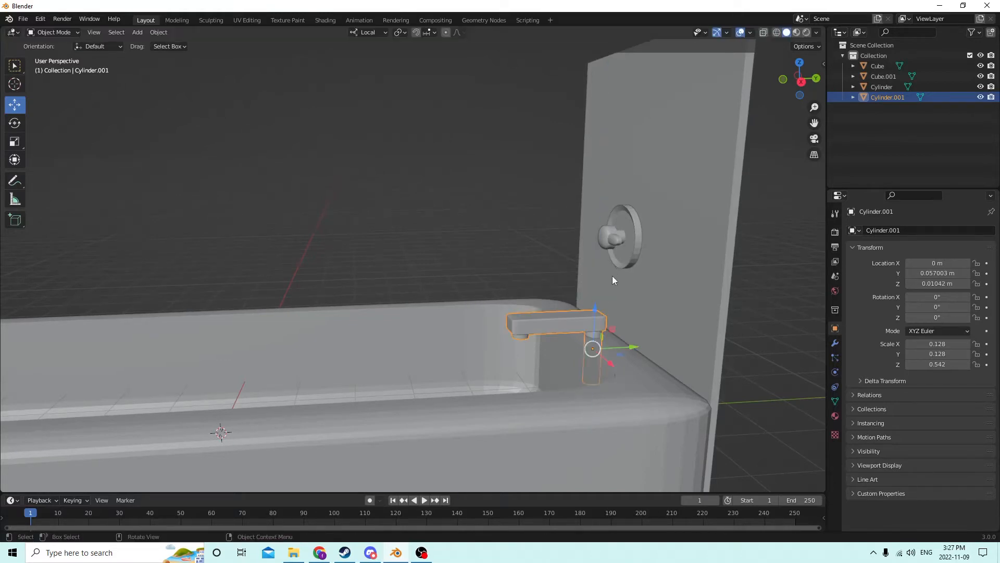
- Scale the faucet down uniformly to about 0.113 in X and Y and 0.478 in Z
middle_drag(612, 276, 597, 330)
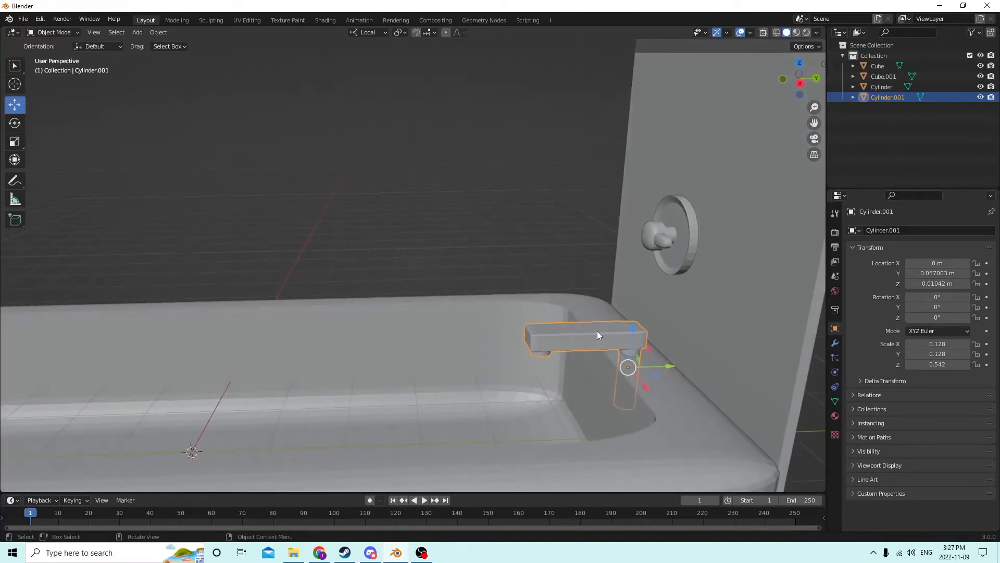
click(598, 330)
click(605, 345)
middle_drag(688, 417, 782, 382)
key(s)
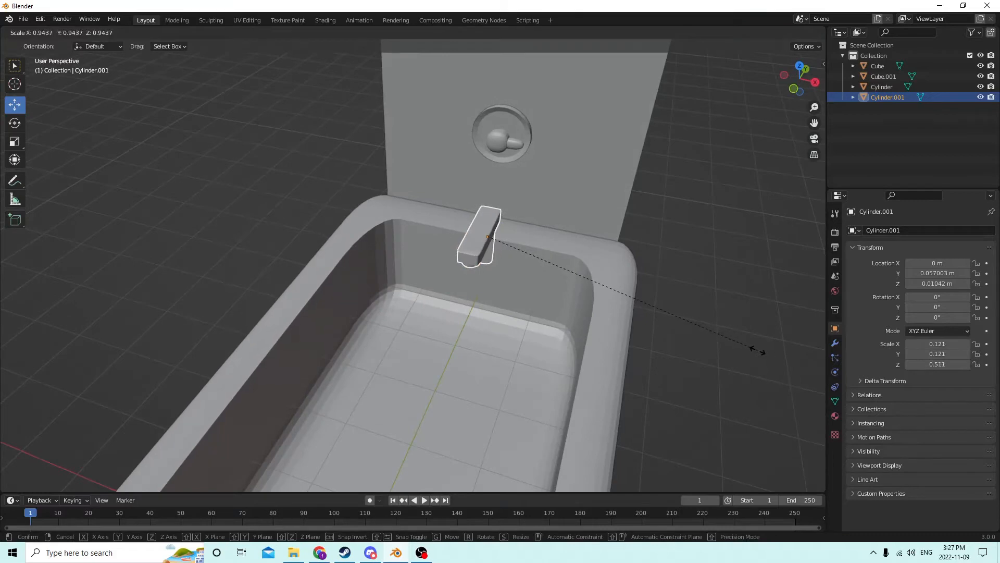
click(737, 348)
middle_drag(736, 348, 591, 349)
click(738, 296)
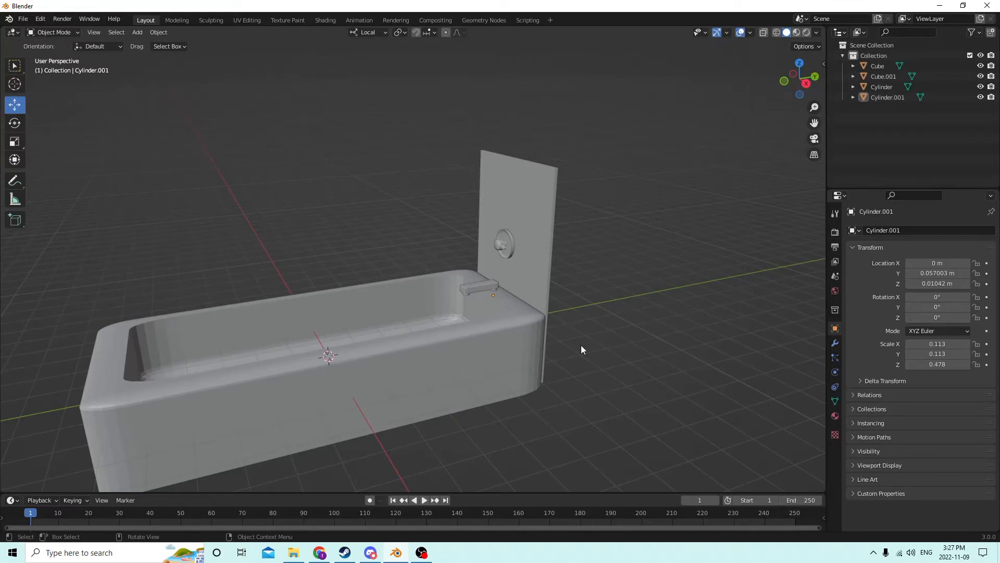
- Join the faucet and the bathtub with the wall panel into a single object
middle_drag(582, 349, 538, 396)
middle_drag(587, 297, 545, 374)
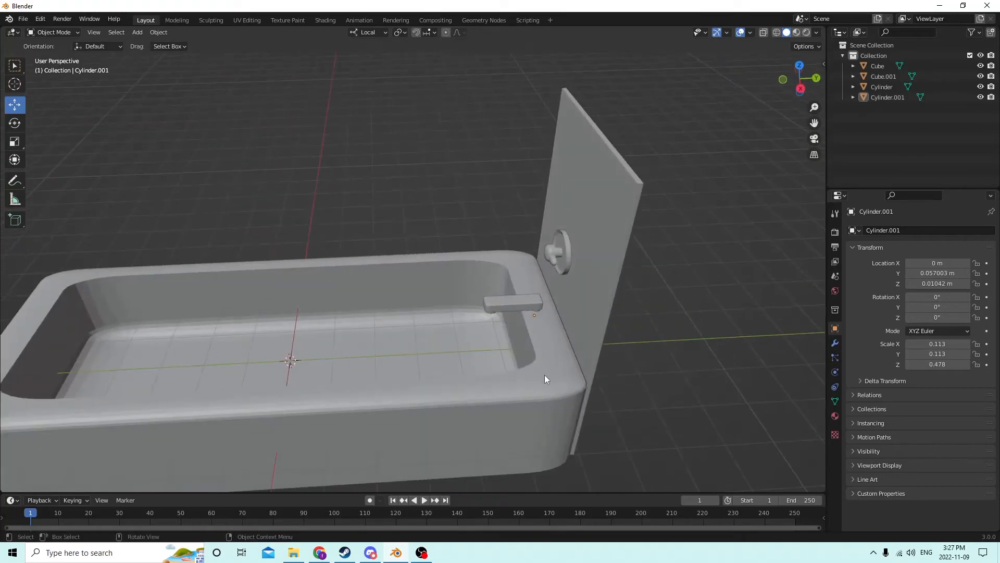
click(523, 306)
shift+click(552, 341)
shift+click(583, 307)
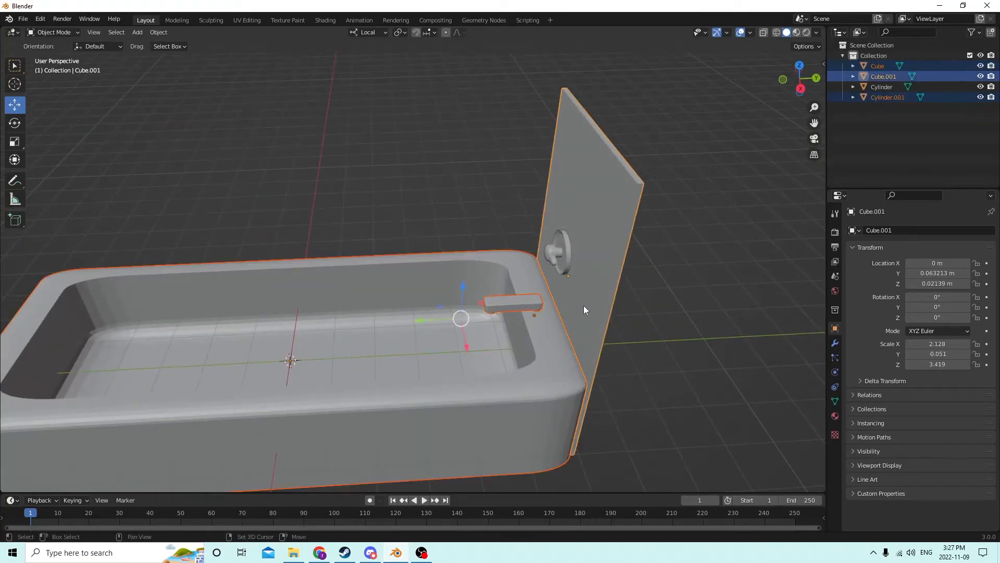
key(ctrl+j)
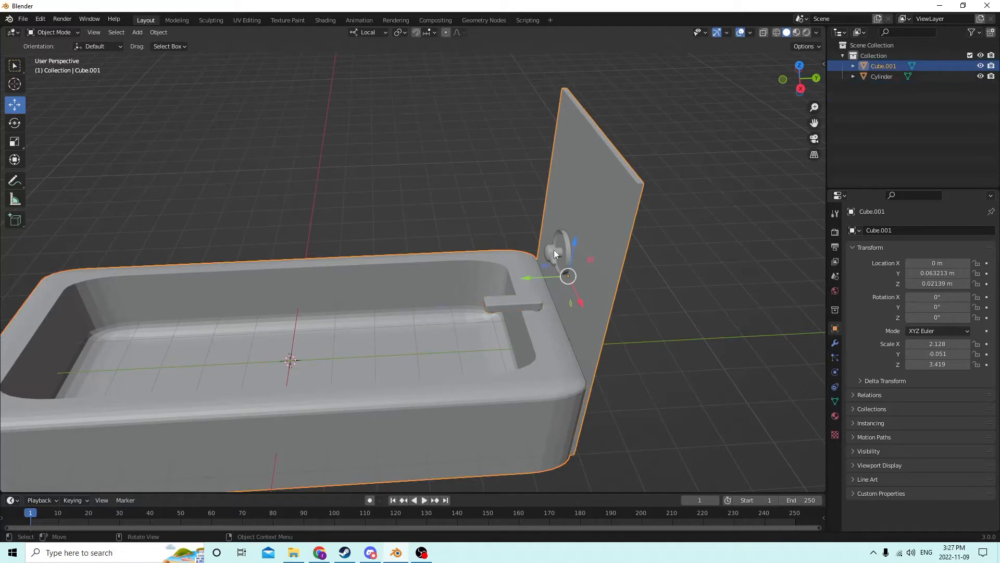
- Join the knob fitting on the wall panel into the combined bathtub object
shift+click(554, 253)
shift+click(570, 304)
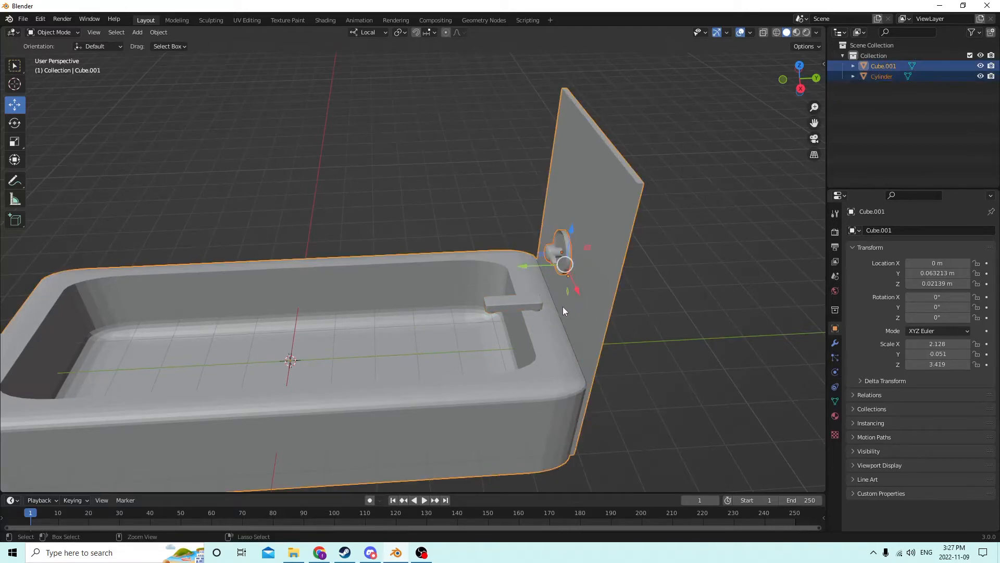
key(ctrl+j)
middle_drag(562, 306, 777, 299)
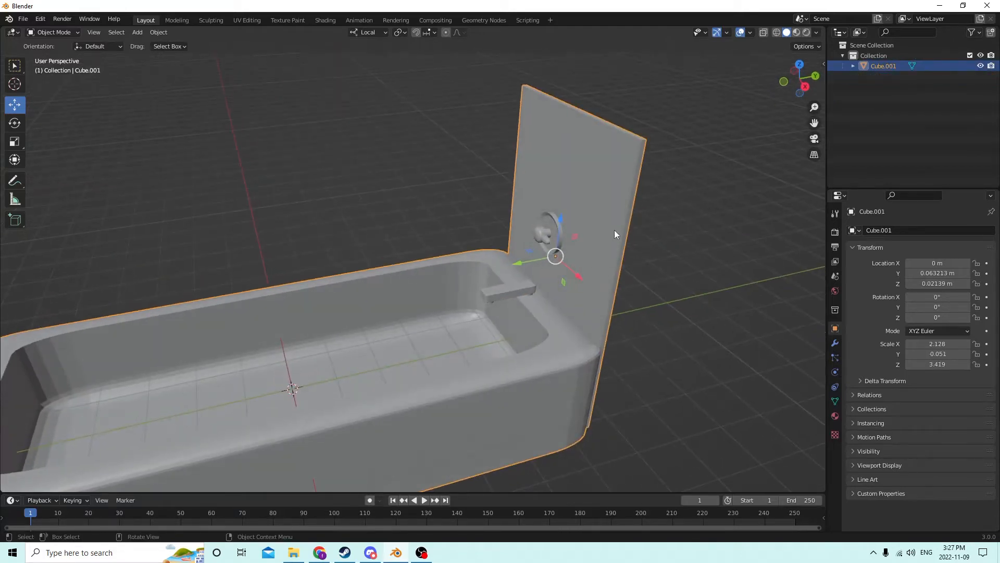
middle_drag(527, 257, 658, 261)
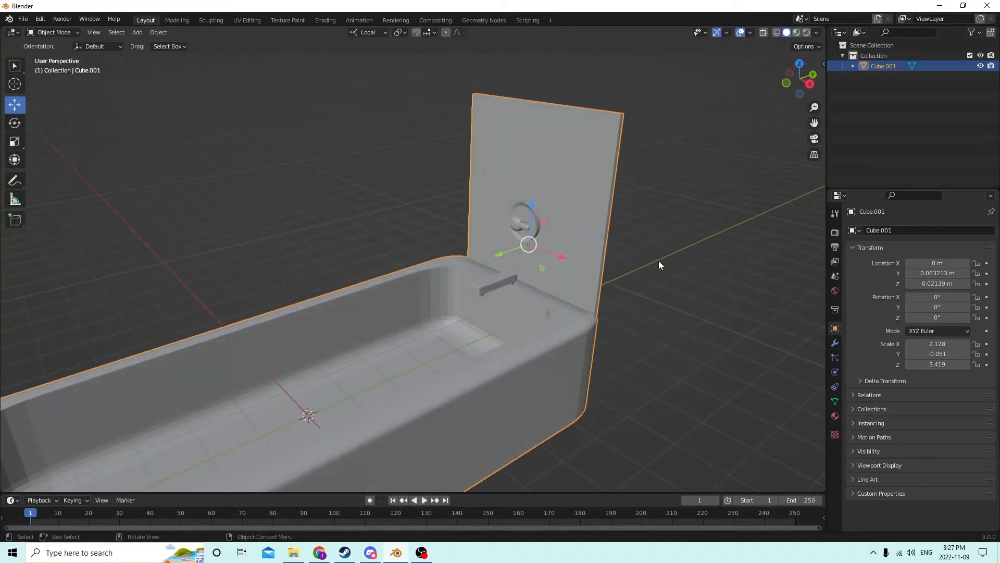
click(658, 261)
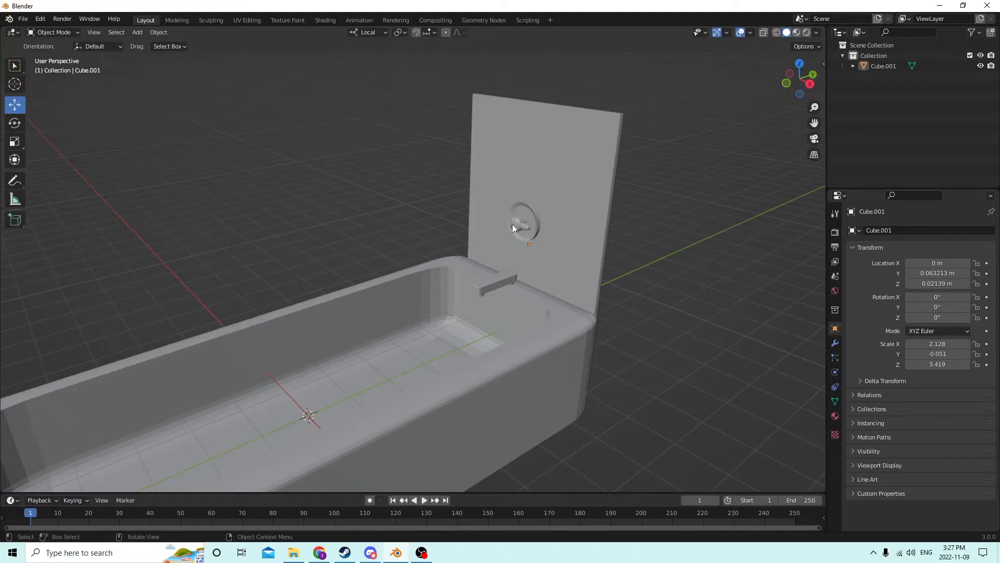
middle_drag(680, 238, 663, 270)
key(Tab)
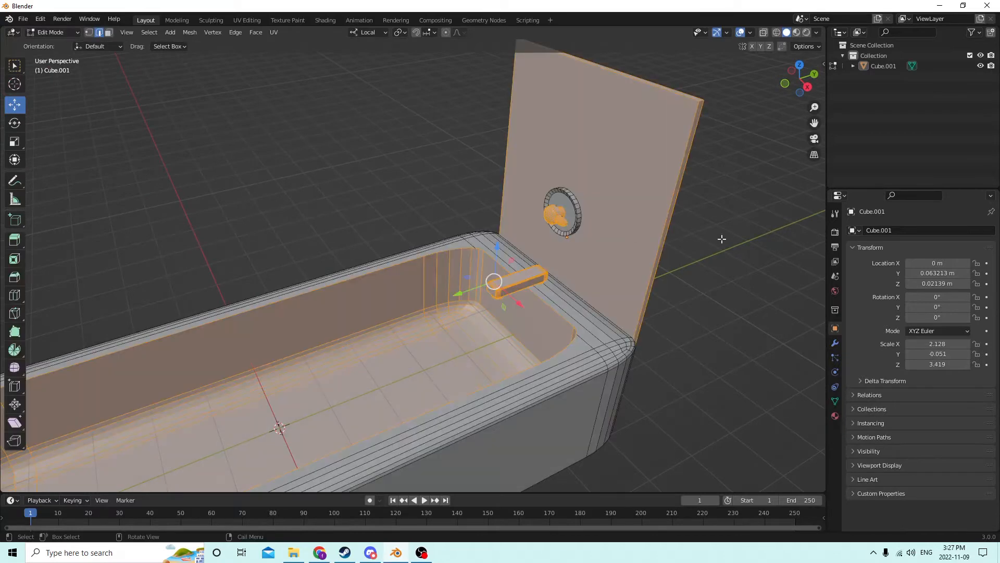
key(alt+a)
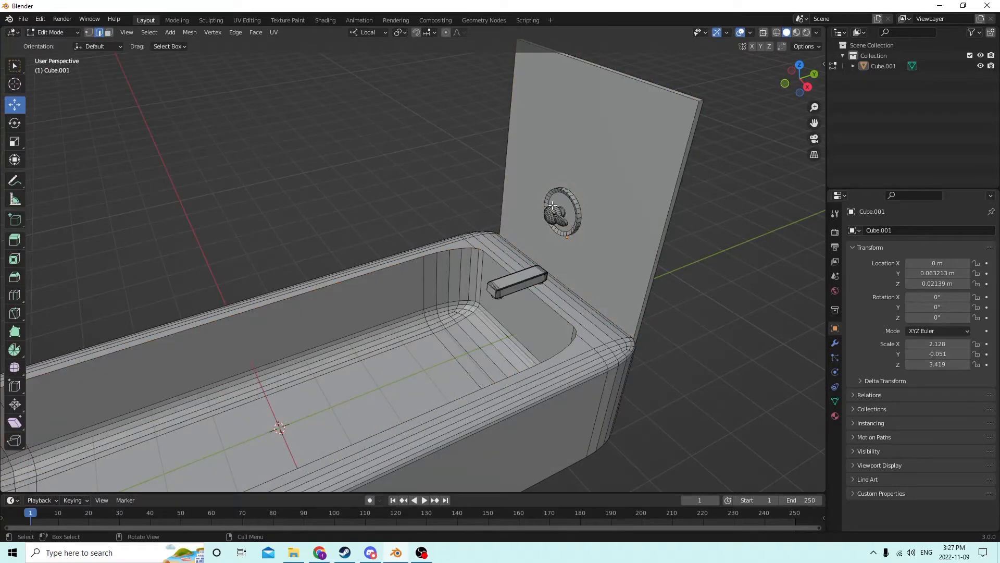
key(l)
key(l)
key(l)
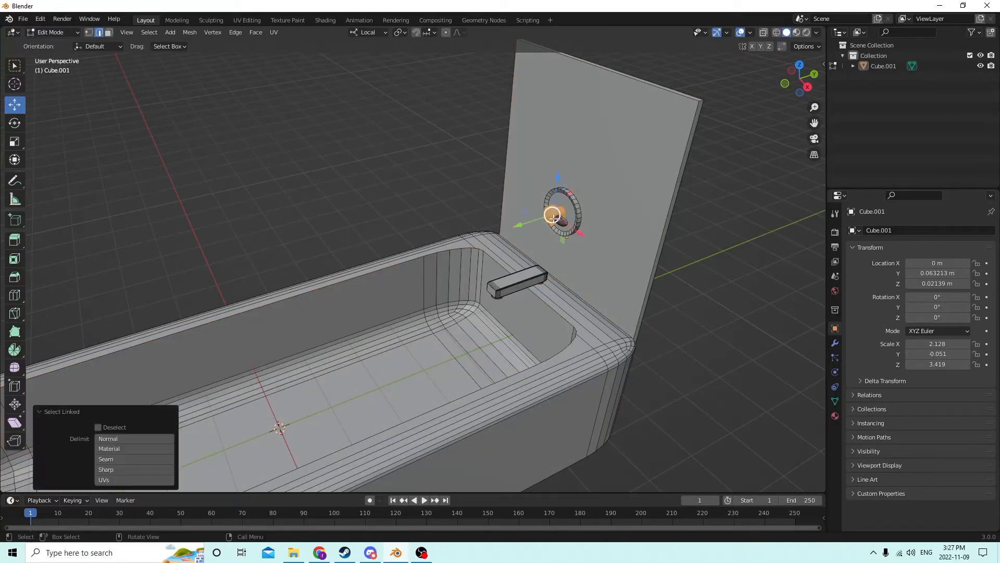
key(p)
mouse_move(733, 268)
middle_down()
mouse_move(721, 266)
mouse_move(746, 262)
middle_up()
click(728, 274)
key(Tab)
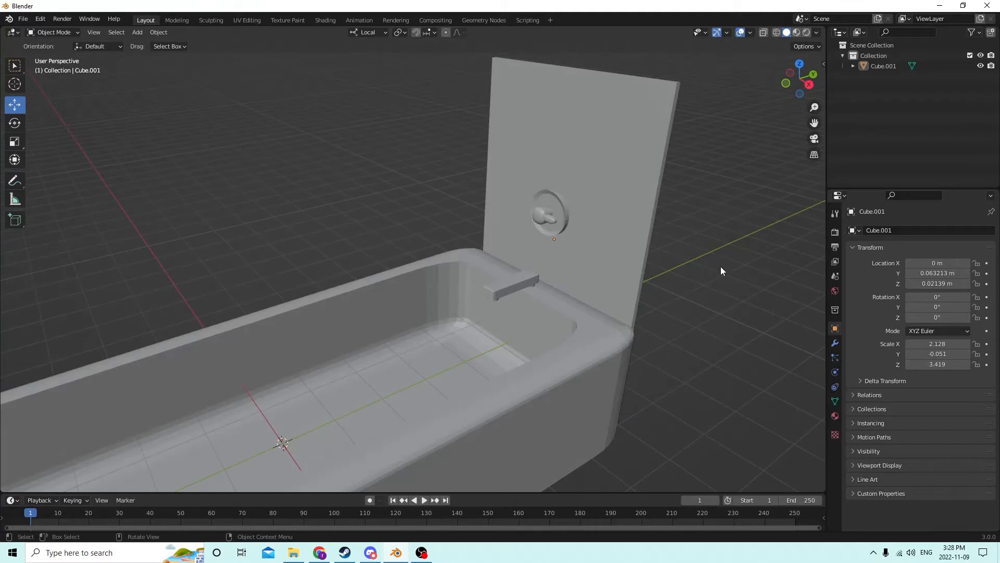
- Show the model in Material Preview shading and open the bathtub's material settings
click(797, 32)
click(835, 416)
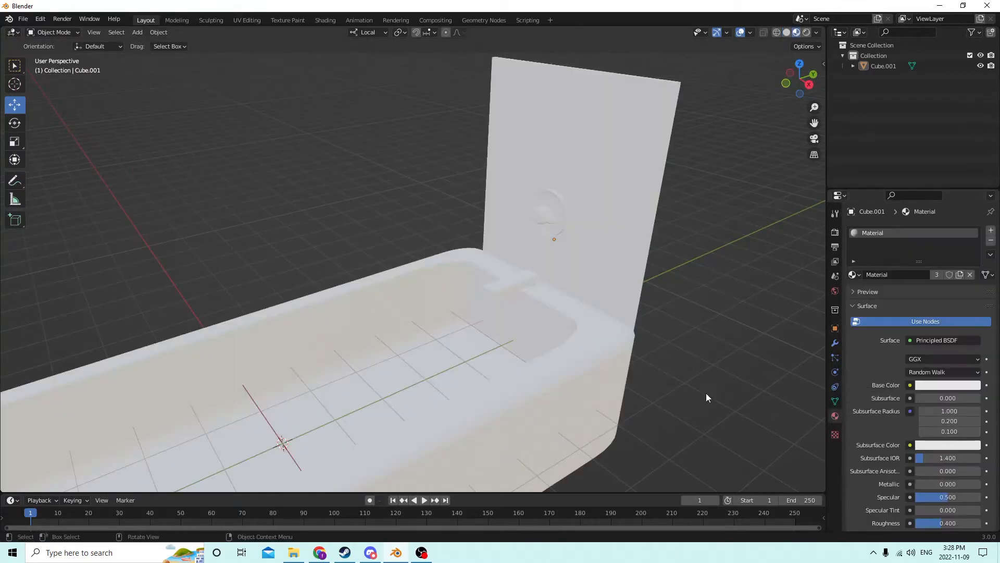
scroll(644, 417, down, 4)
mouse_move(632, 398)
middle_down()
mouse_move(705, 364)
mouse_move(685, 382)
mouse_move(635, 389)
mouse_move(640, 380)
middle_up()
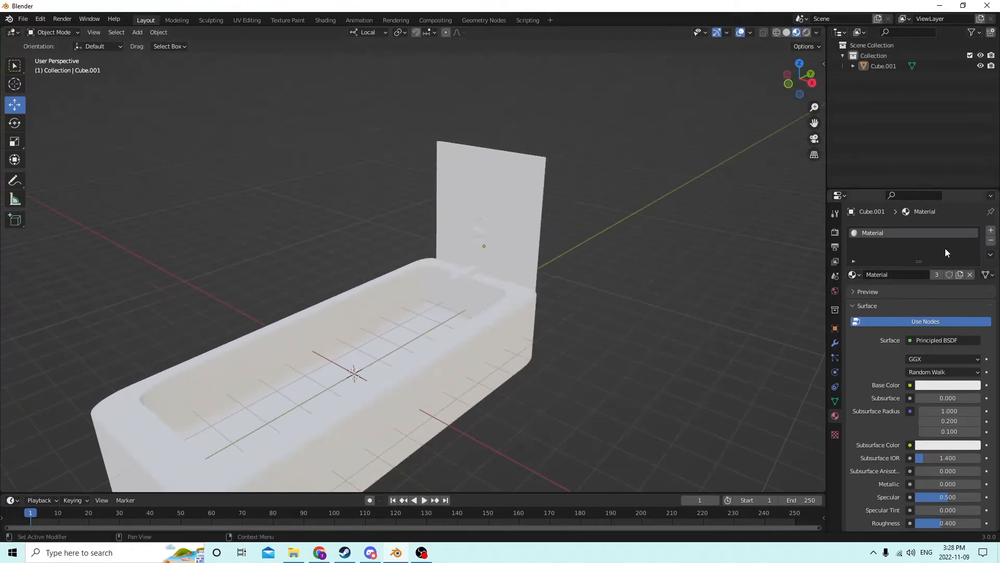
- Set the bathtub material's base color to a pale yellow
key(Tab)
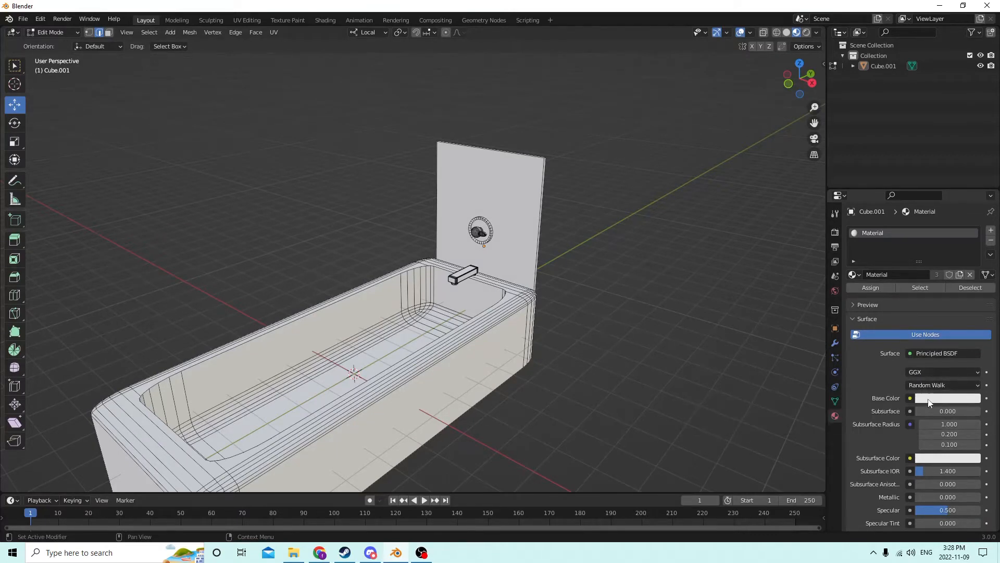
click(929, 401)
drag(927, 288, 916, 297)
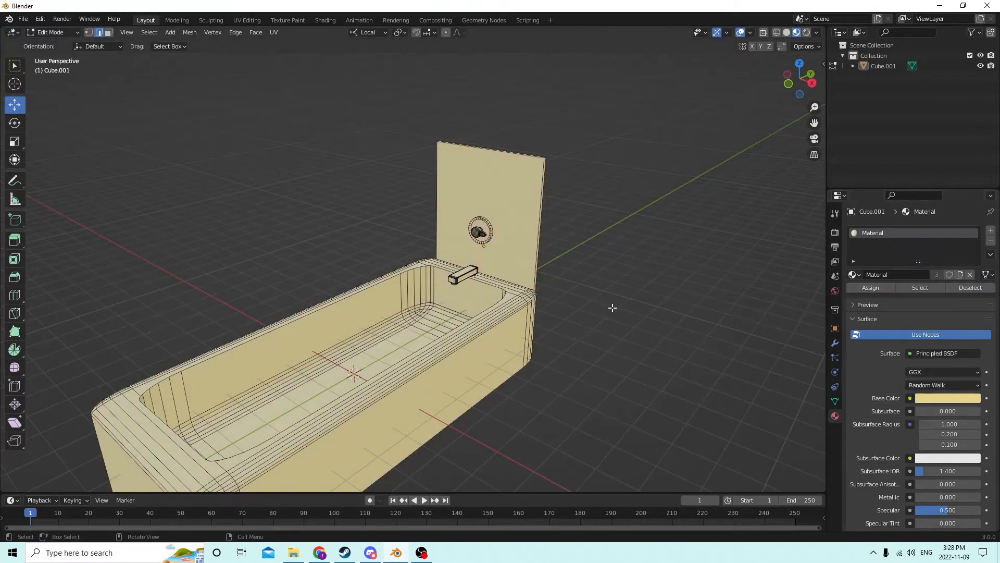
key(Tab)
scroll(610, 310, up, 3)
middle_drag(608, 311, 711, 283)
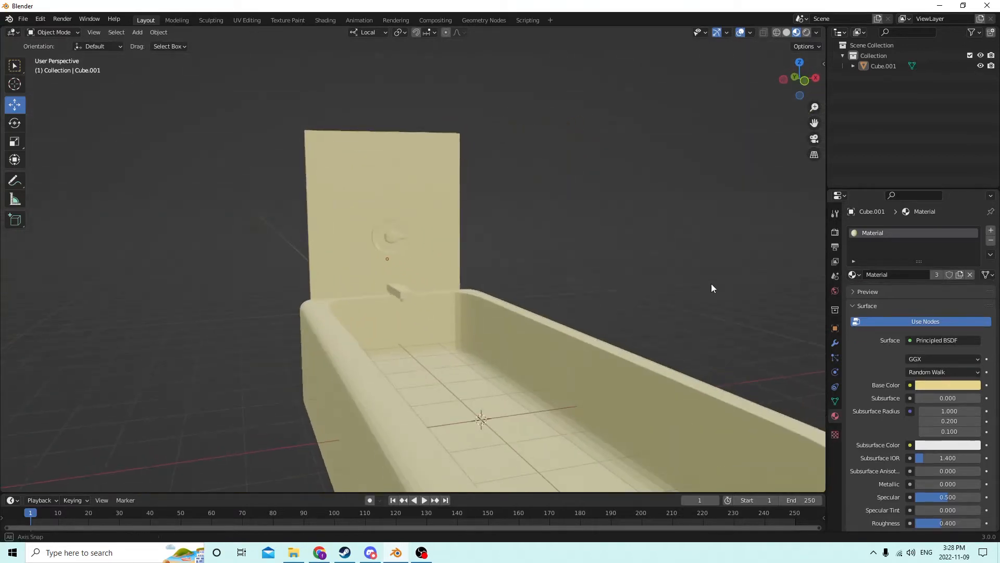
scroll(567, 276, up, 6)
middle_drag(483, 276, 379, 253)
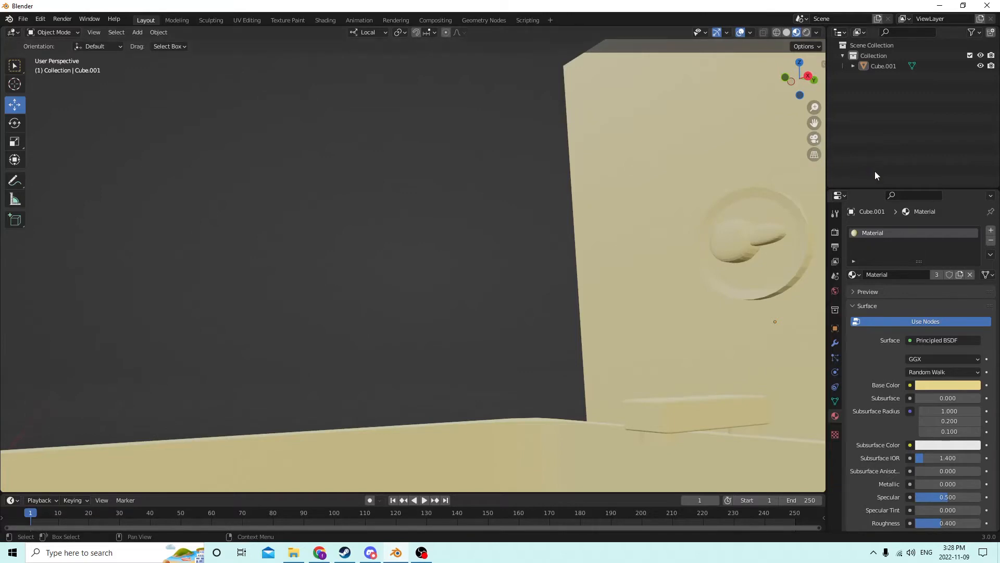
drag(814, 123, 607, 65)
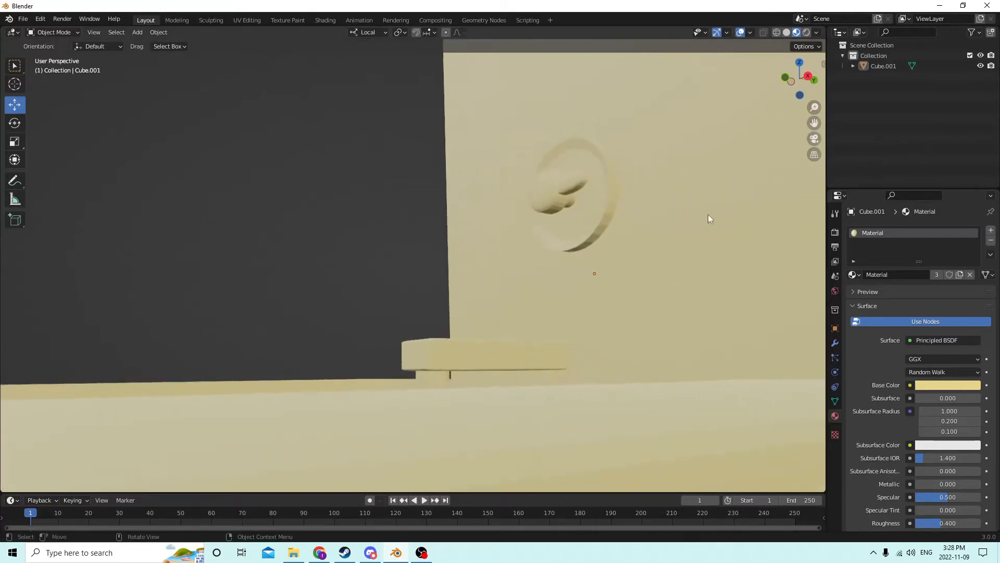
- Create a second material with a dark gray base color (value 0.107) and assign it to the faucet's body and feet
middle_drag(708, 217, 730, 253)
middle_drag(602, 327, 577, 322)
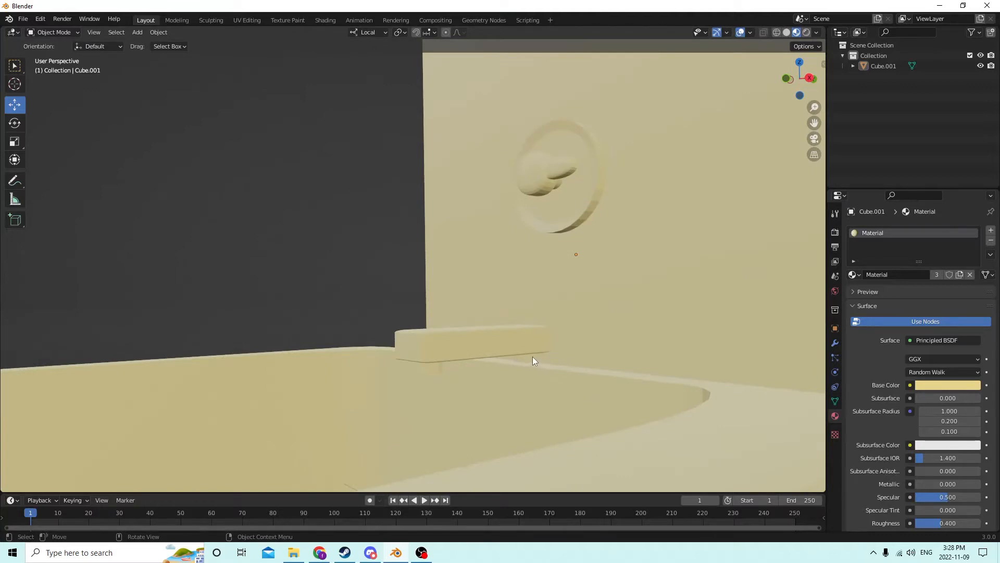
key(Tab)
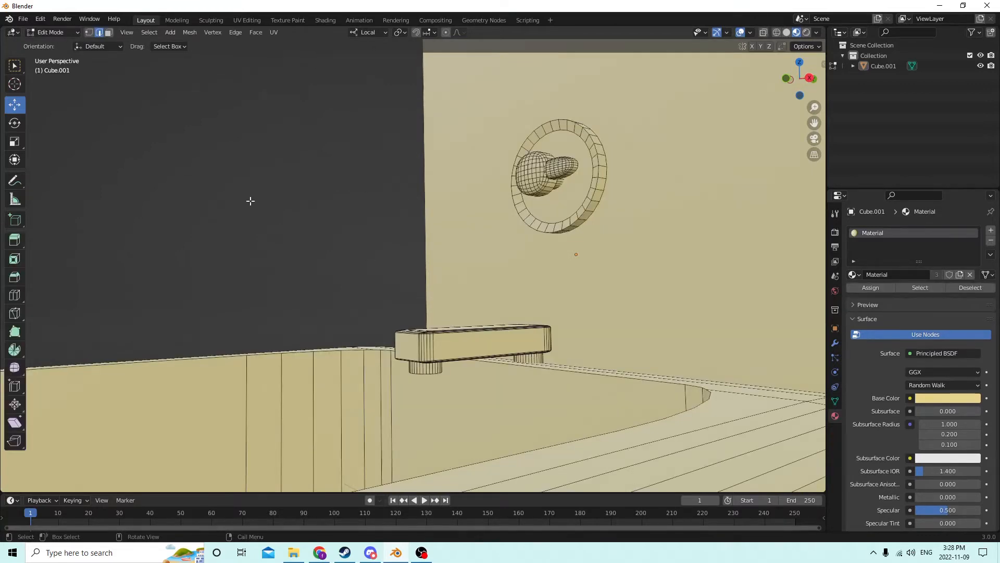
key(l)
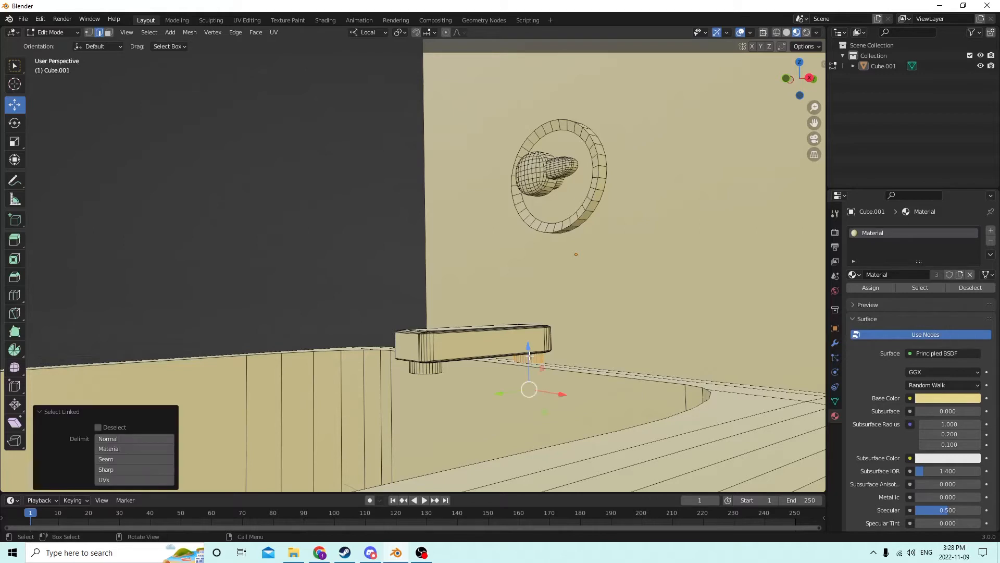
key(l)
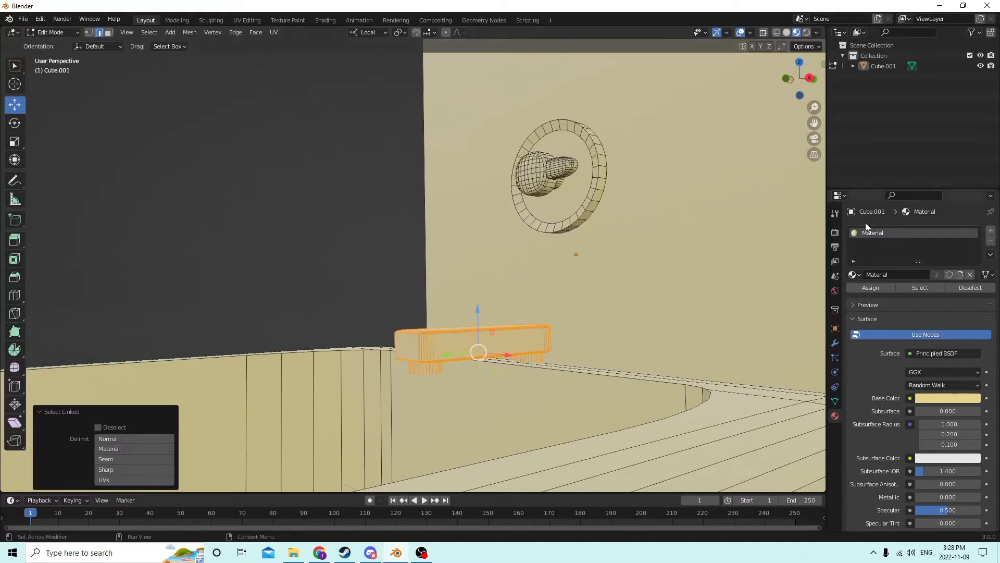
click(991, 233)
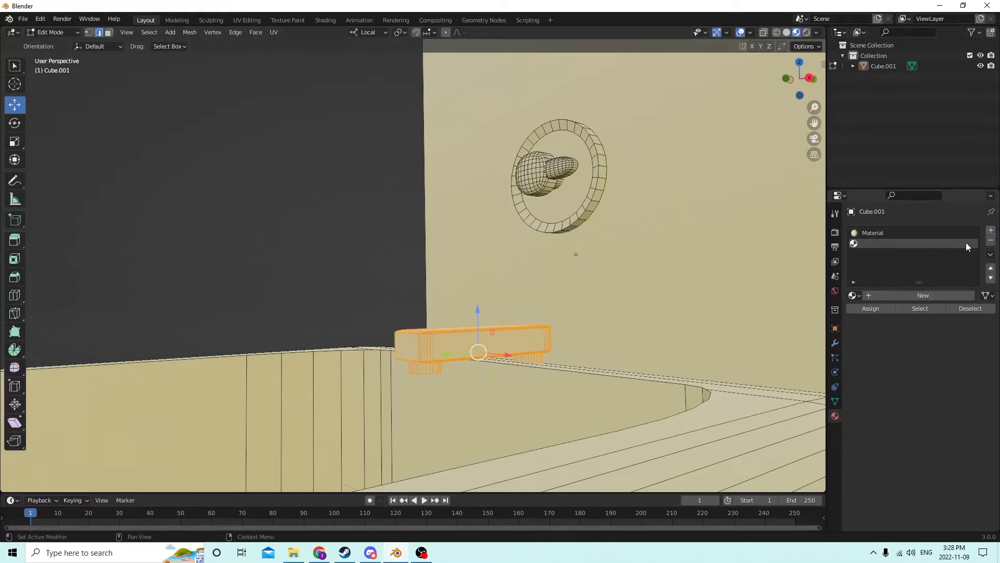
click(917, 296)
click(943, 420)
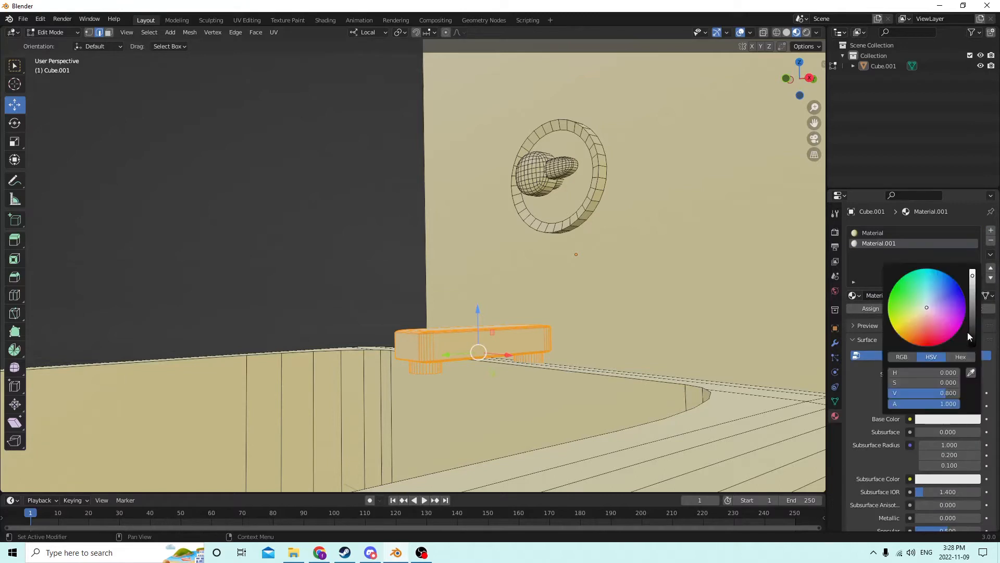
drag(974, 278, 974, 317)
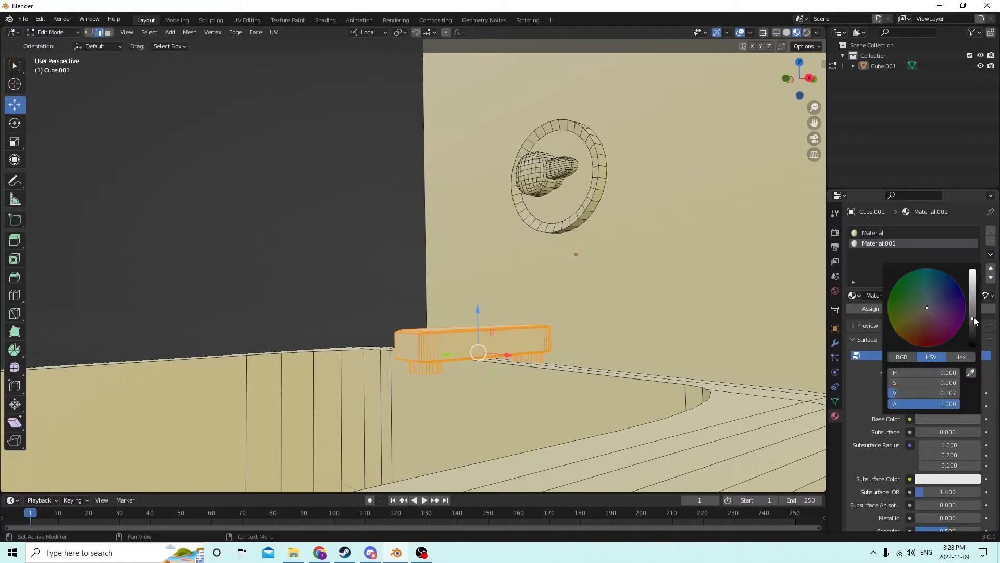
click(876, 309)
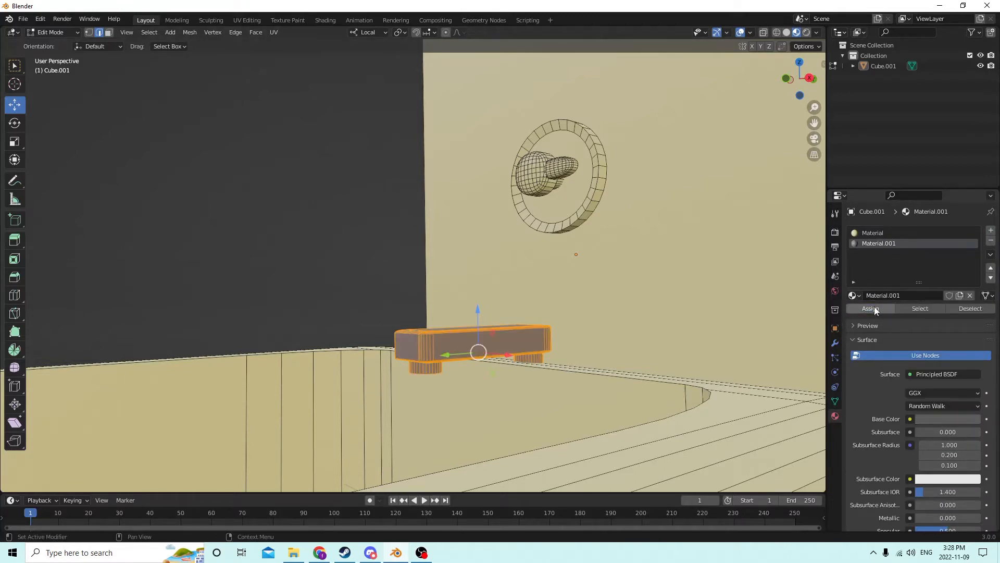
click(341, 189)
- Assign the dark gray material, Material.001, to the knob and its handle on the wall panel
middle_drag(340, 190, 255, 235)
mouse_move(560, 143)
middle_down()
mouse_move(573, 144)
mouse_move(428, 161)
mouse_move(542, 146)
mouse_move(565, 131)
middle_up()
middle_drag(456, 130, 404, 131)
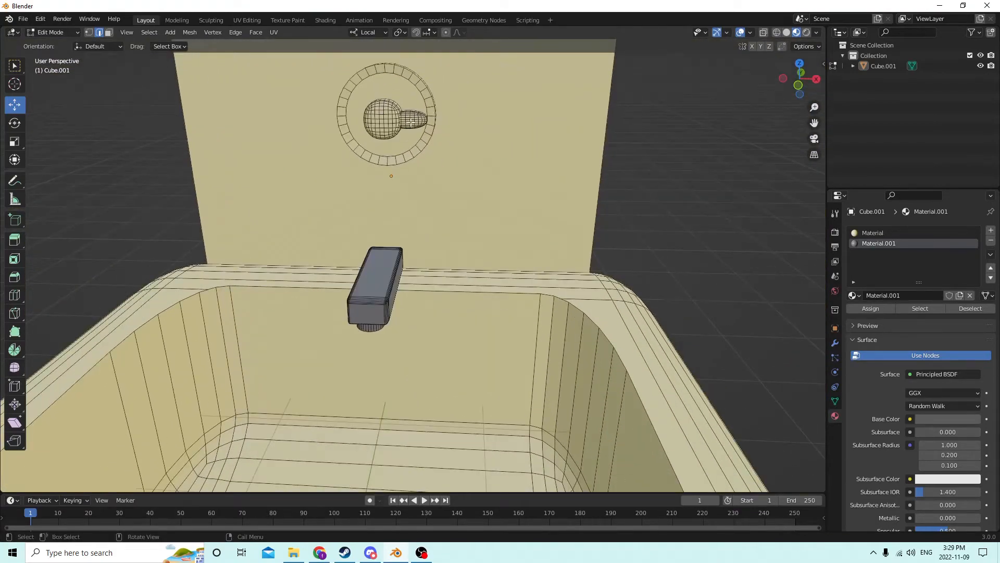
key(l)
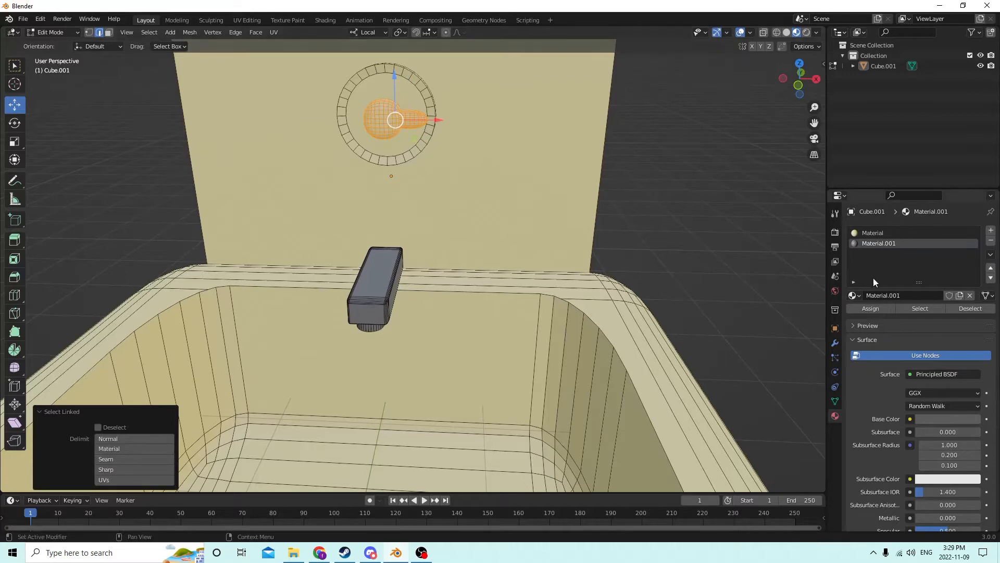
click(870, 308)
key(alt+a)
- Assign the dark gray Material.001 to the round plate behind the knob
middle_drag(665, 151, 508, 117)
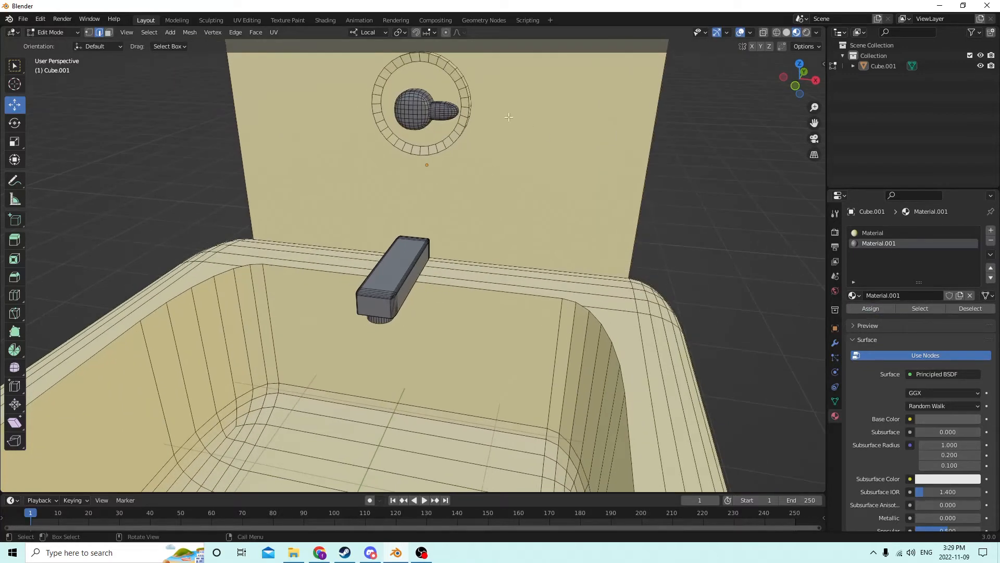
key(l)
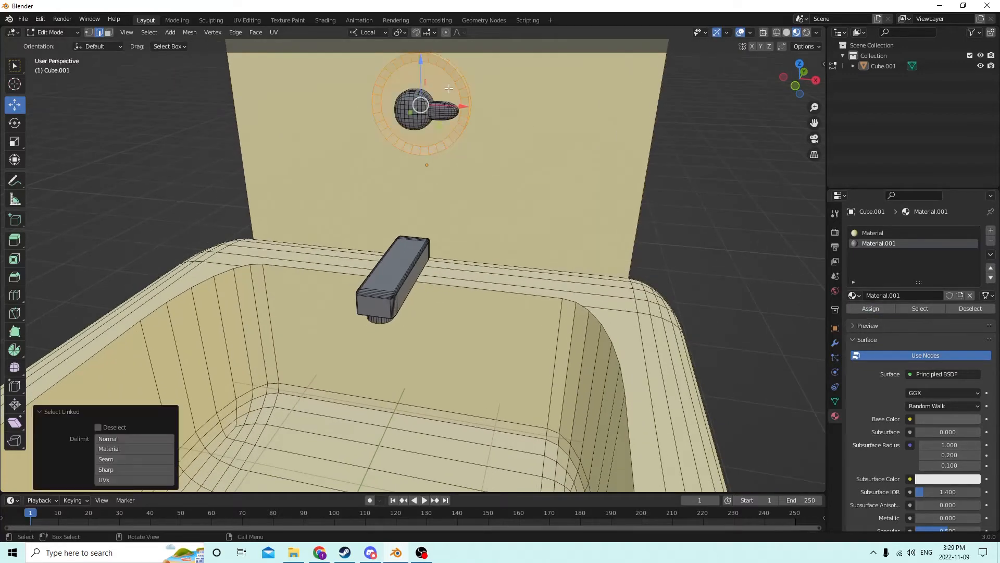
click(870, 308)
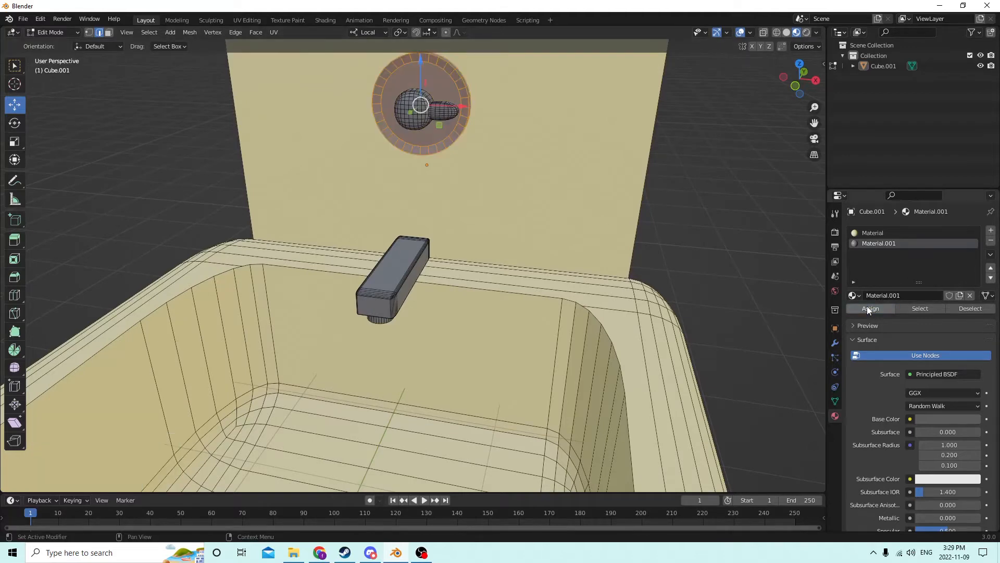
key(alt+a)
- Create a third material with a bright yellow base color and assign it to the round plate's inner front face
middle_drag(718, 234, 738, 223)
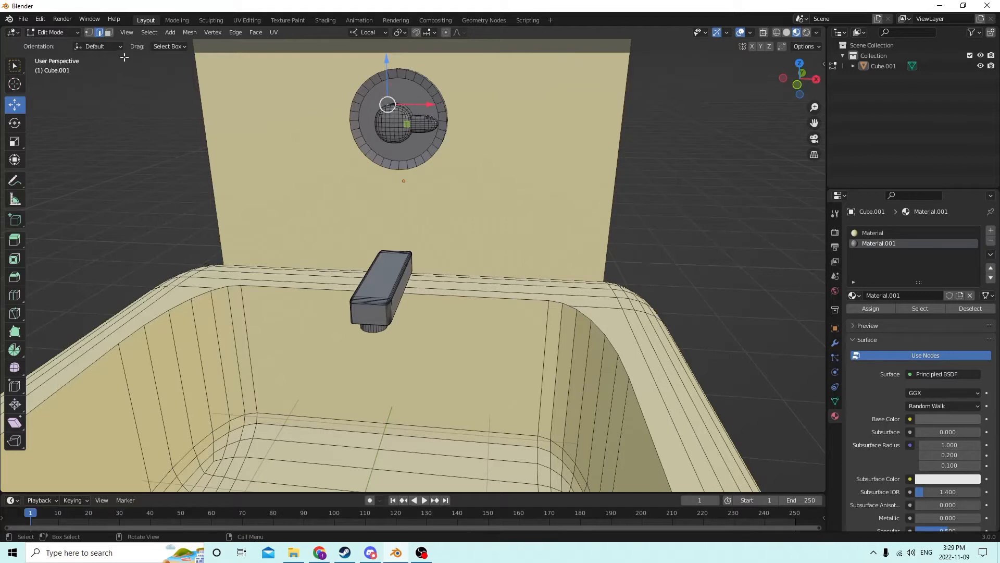
click(108, 32)
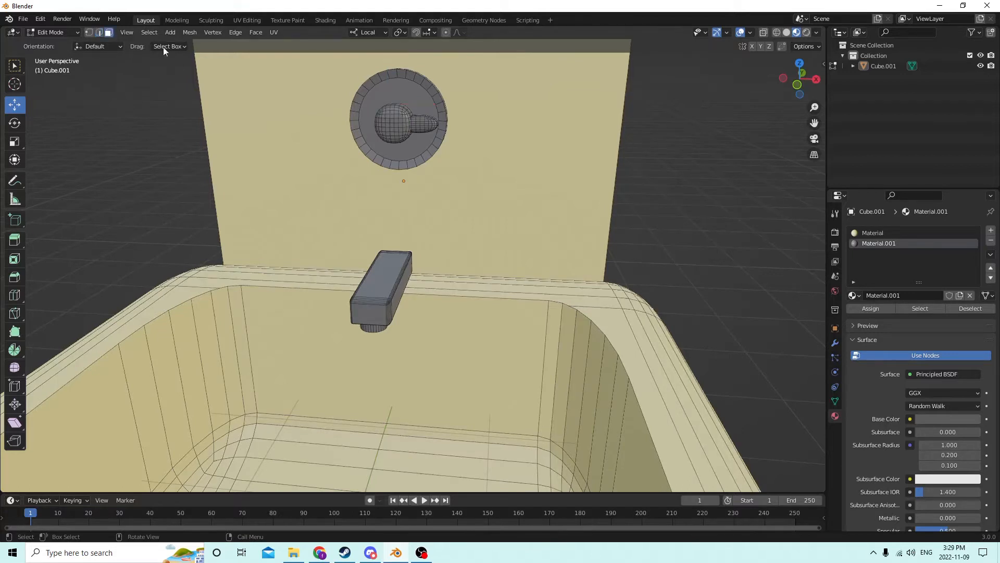
click(398, 91)
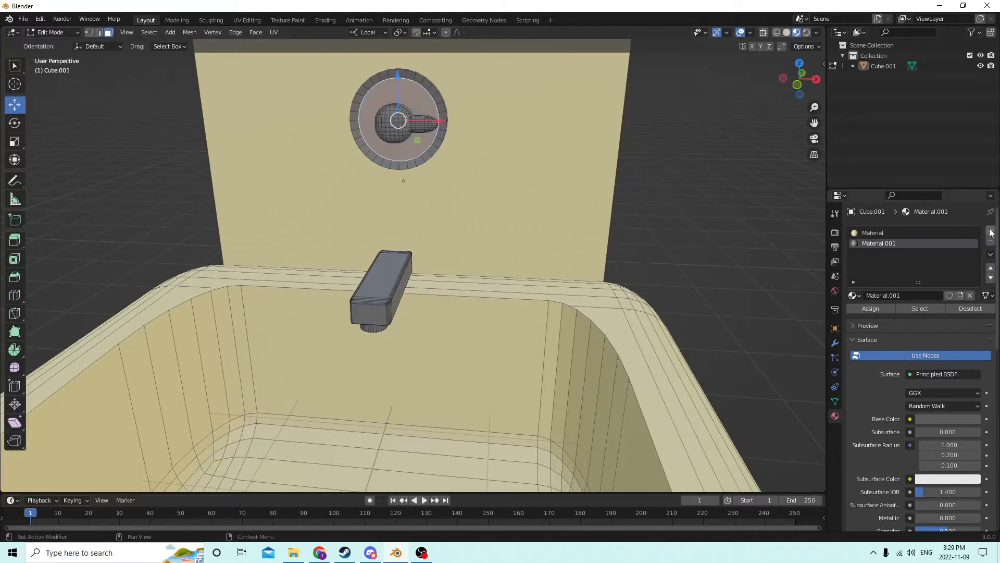
click(991, 230)
click(896, 294)
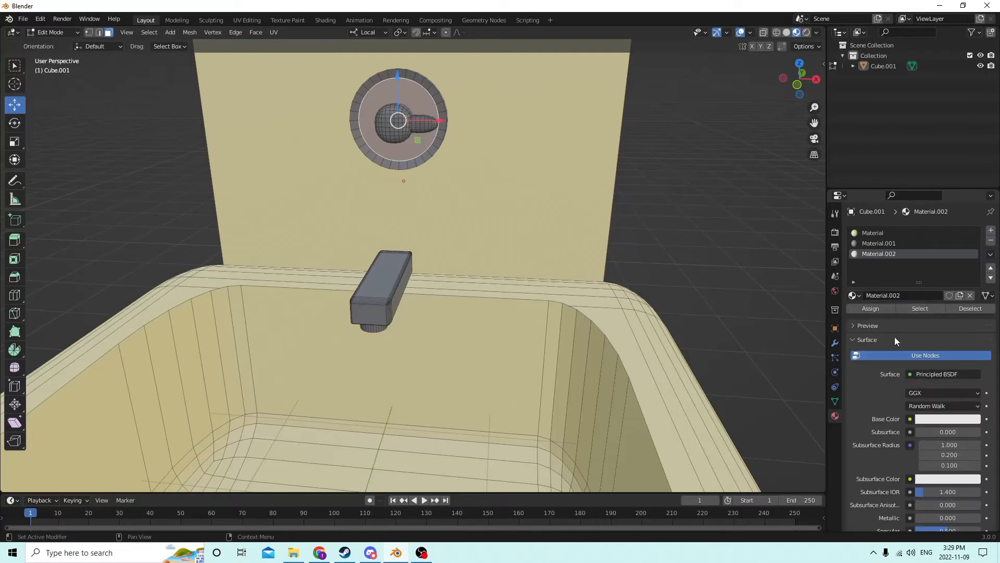
click(928, 419)
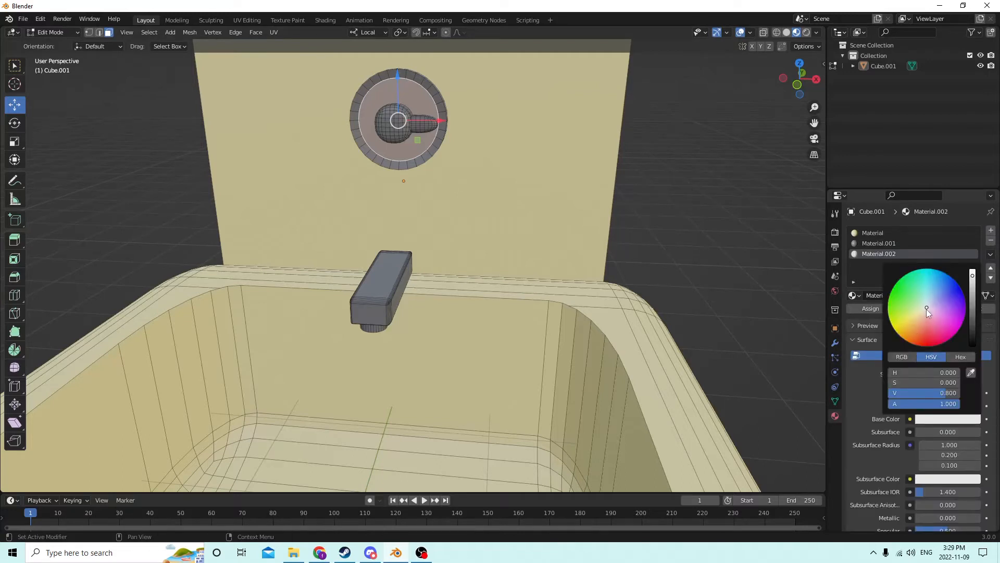
drag(926, 308, 898, 330)
click(873, 309)
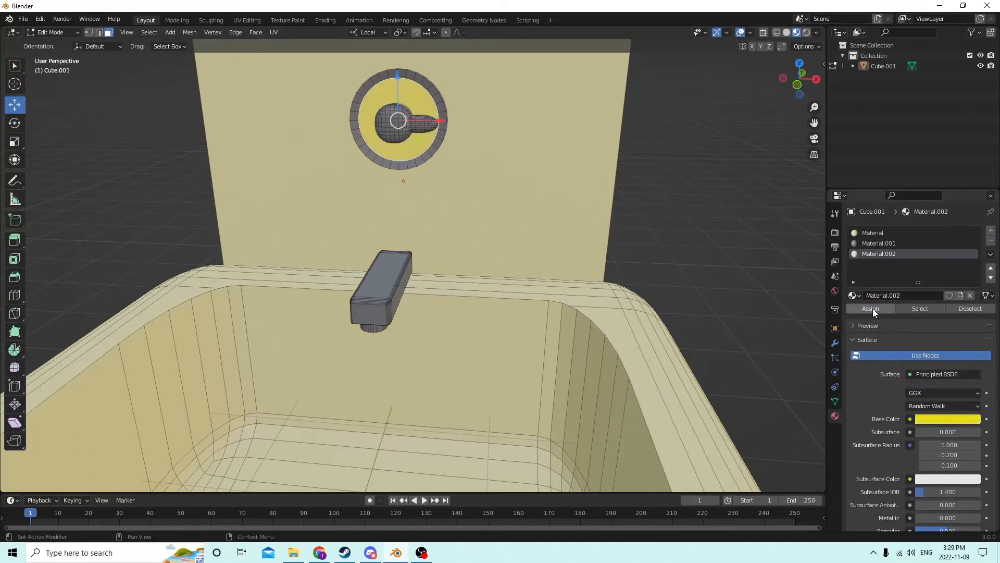
key(alt+a)
- Assign the dark gray Material.001 to the stem between the knob and the round plate, and return to Object Mode
middle_drag(707, 193, 545, 183)
key(l)
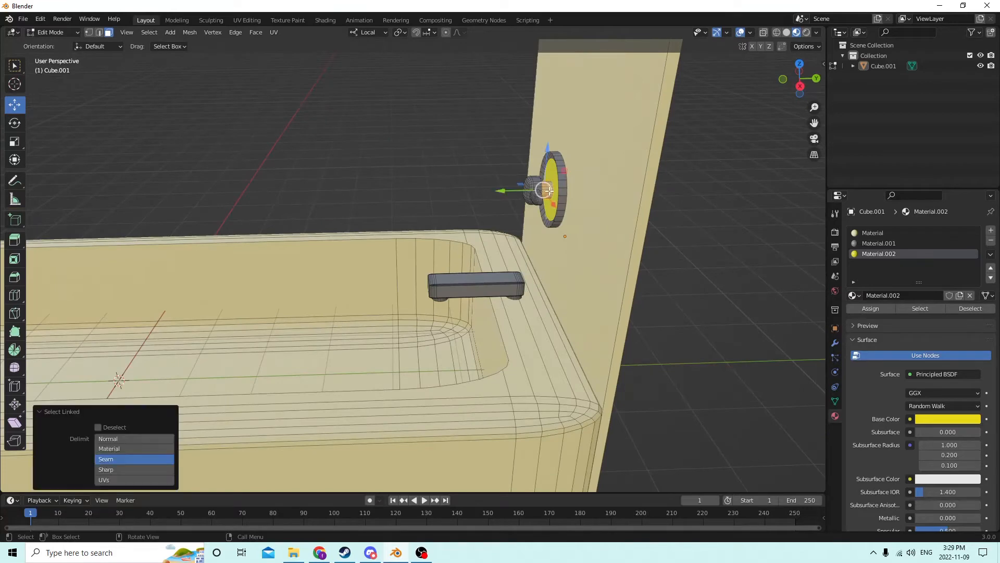
click(879, 243)
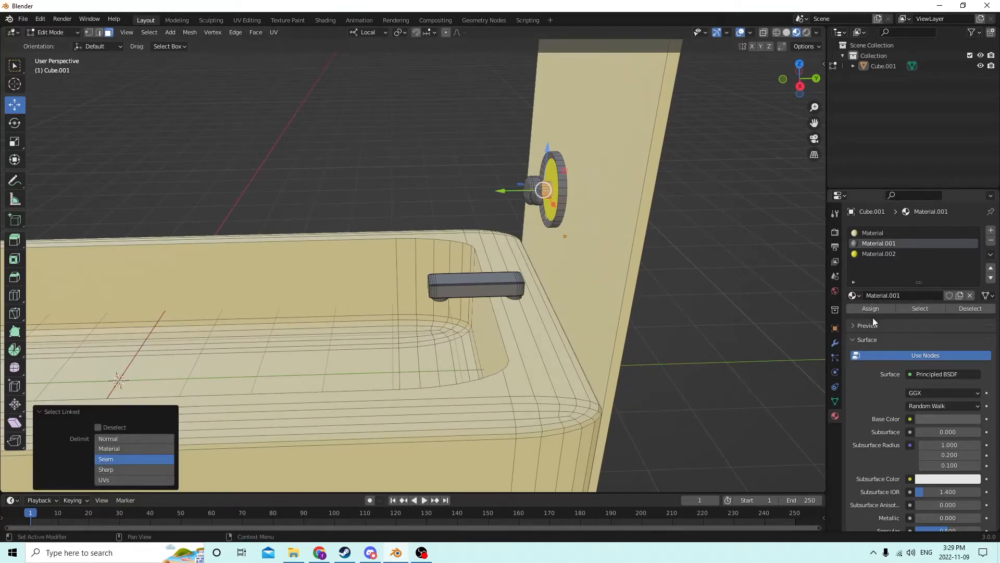
click(870, 310)
click(701, 288)
middle_drag(701, 288, 486, 343)
scroll(768, 270, down, 2)
key(Tab)
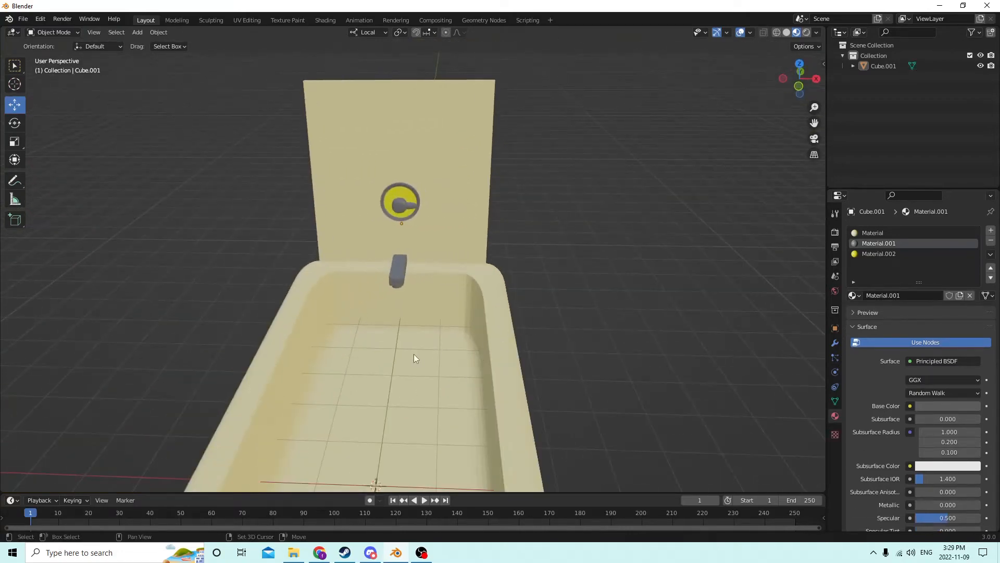
- Add a cylinder mesh and move it along the tub's length to just in front of the faucet
key(shift+a)
mouse_move(414, 353)
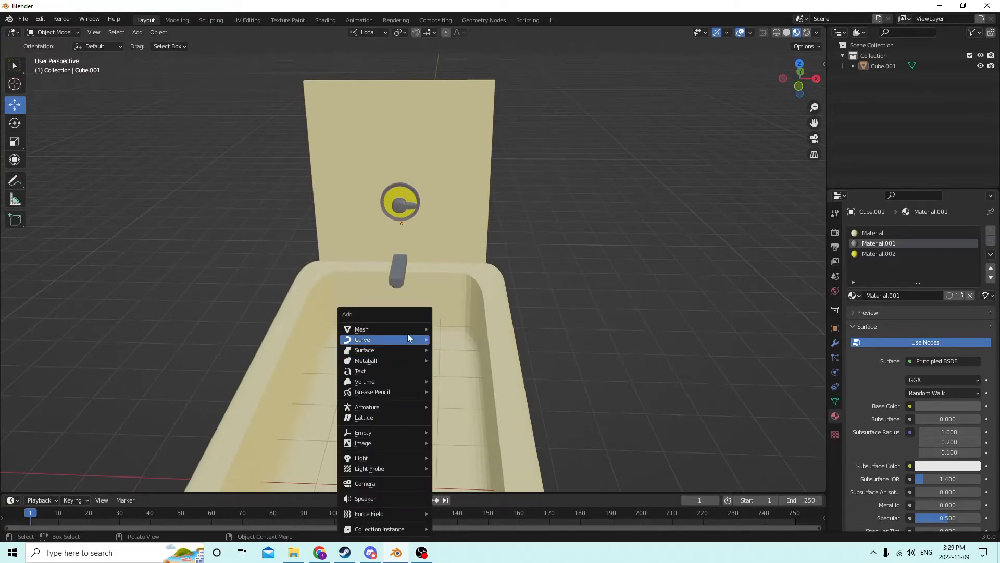
mouse_move(407, 330)
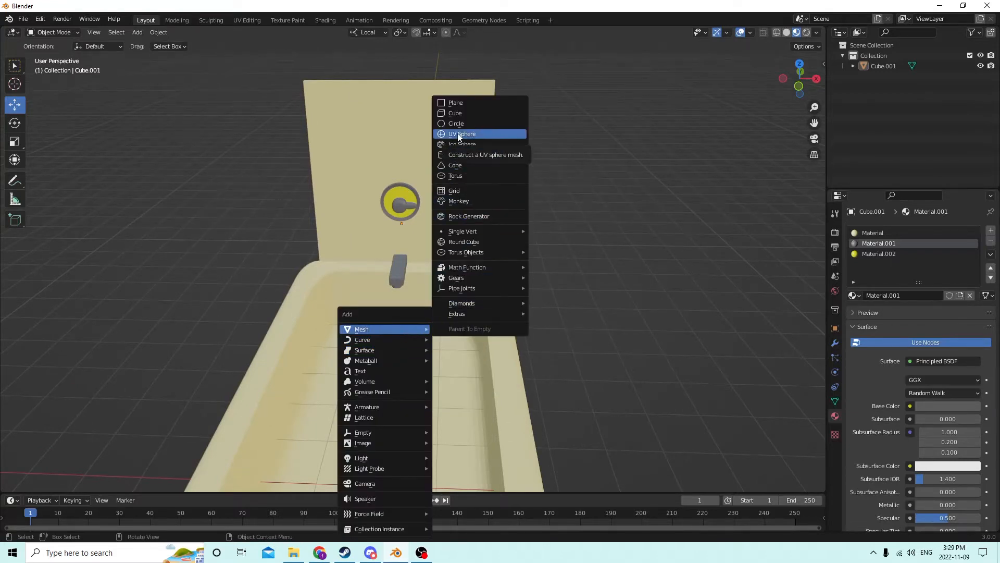
click(460, 156)
middle_drag(531, 204, 164, 298)
drag(255, 327, 443, 322)
middle_drag(442, 322, 491, 328)
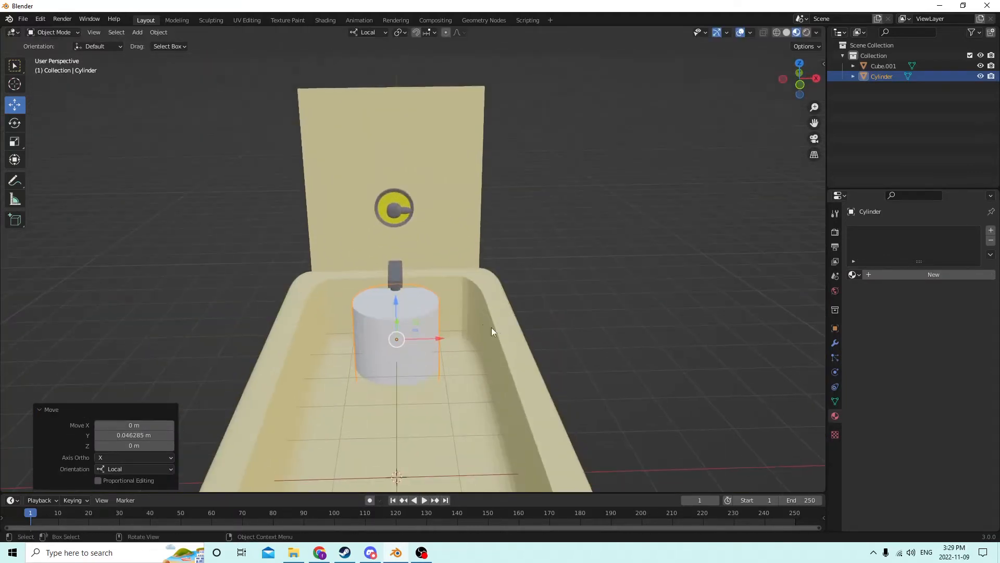
- Lower the cylinder into the tub floor and scale it down to drain size, keeping the cylinder selected
drag(396, 301, 403, 336)
key(s)
click(373, 342)
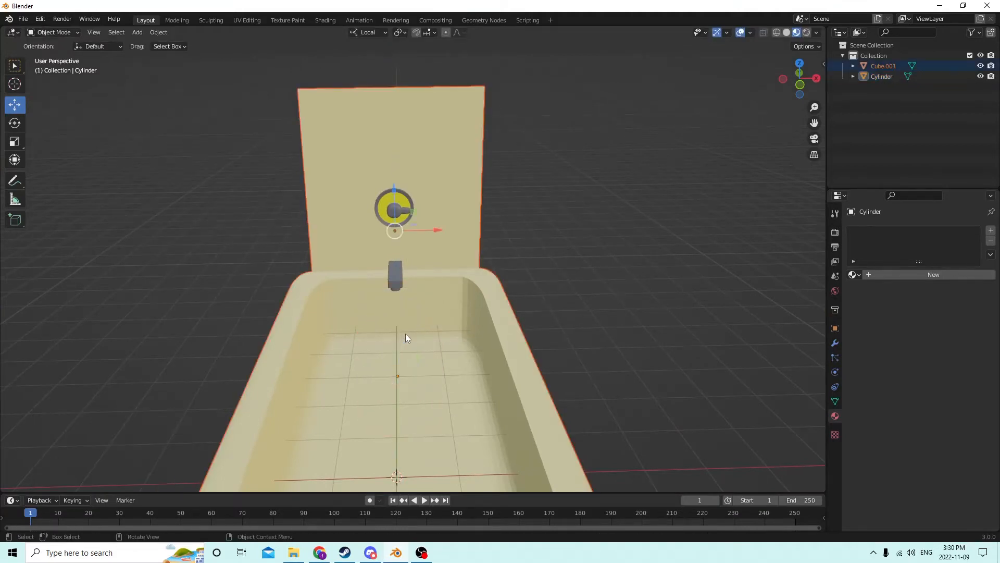
click(41, 20)
click(58, 32)
- Stretch the cylinder vertically with the Scale tool by a Z factor of about 4.35
middle_drag(336, 224, 297, 221)
click(15, 142)
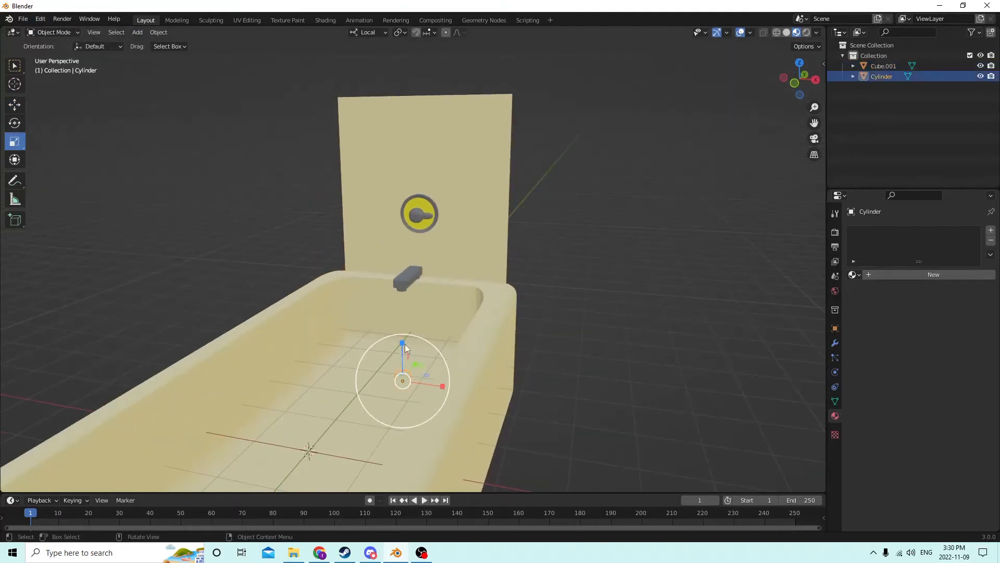
drag(402, 343, 392, 208)
middle_drag(391, 209, 412, 213)
scroll(413, 214, up, 3)
mouse_move(511, 226)
middle_down()
mouse_move(565, 195)
mouse_move(552, 218)
mouse_move(417, 216)
mouse_move(517, 232)
middle_up()
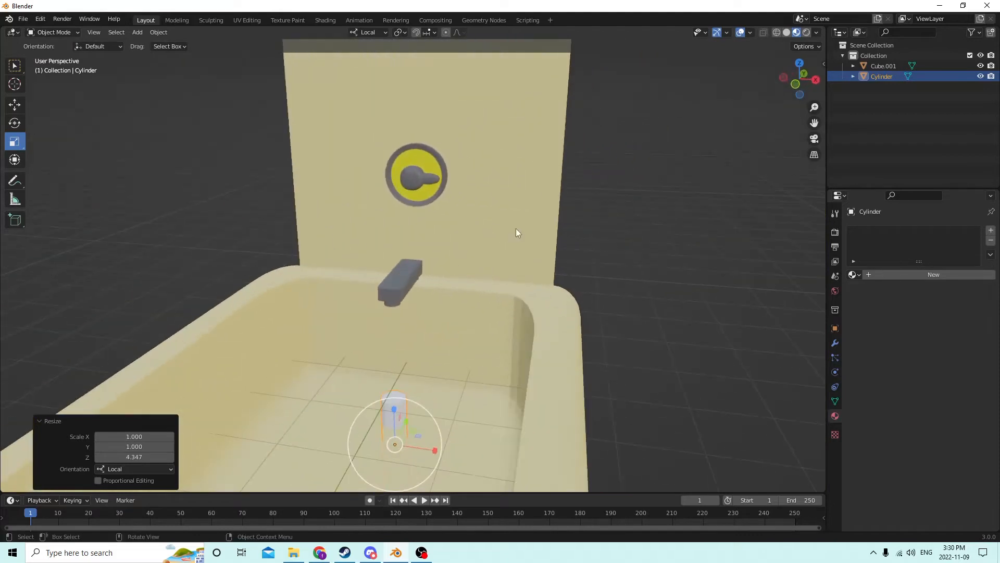
- Cut the cylinder out of the bathtub with a Bool Tool difference to make a drain hole below the faucet
scroll(517, 233, down, 2)
shift+click(520, 354)
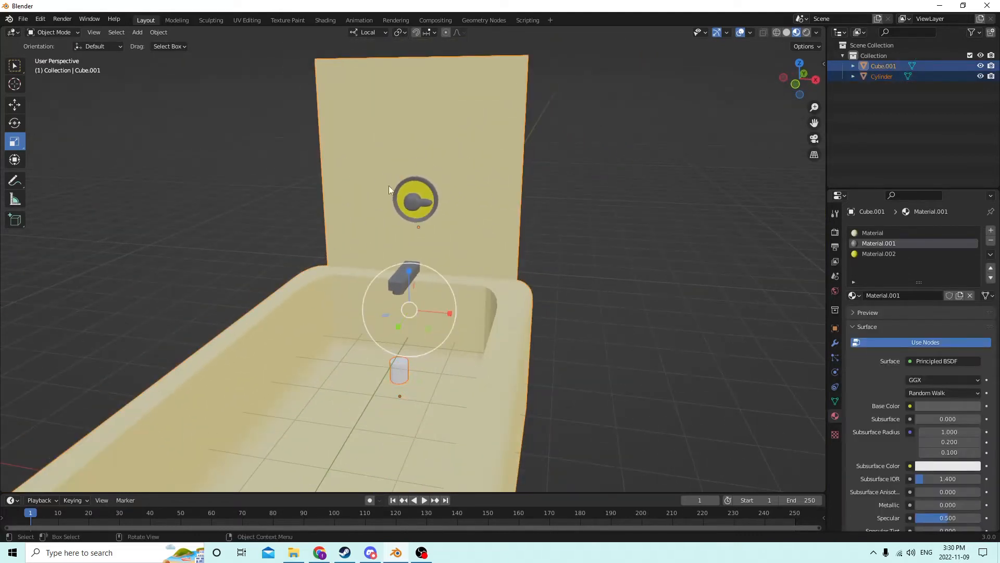
middle_drag(401, 192, 396, 213)
click(158, 31)
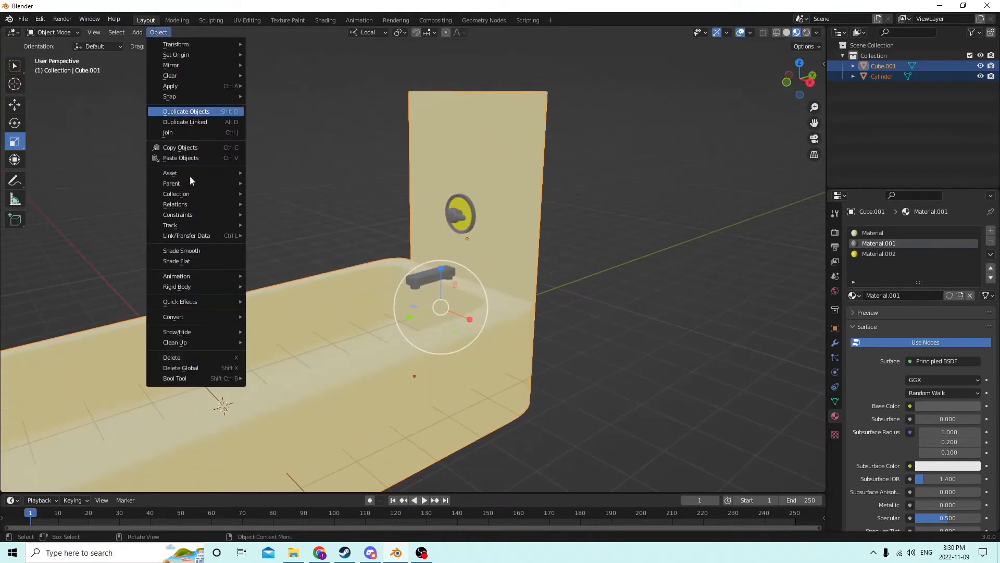
mouse_move(211, 378)
click(270, 399)
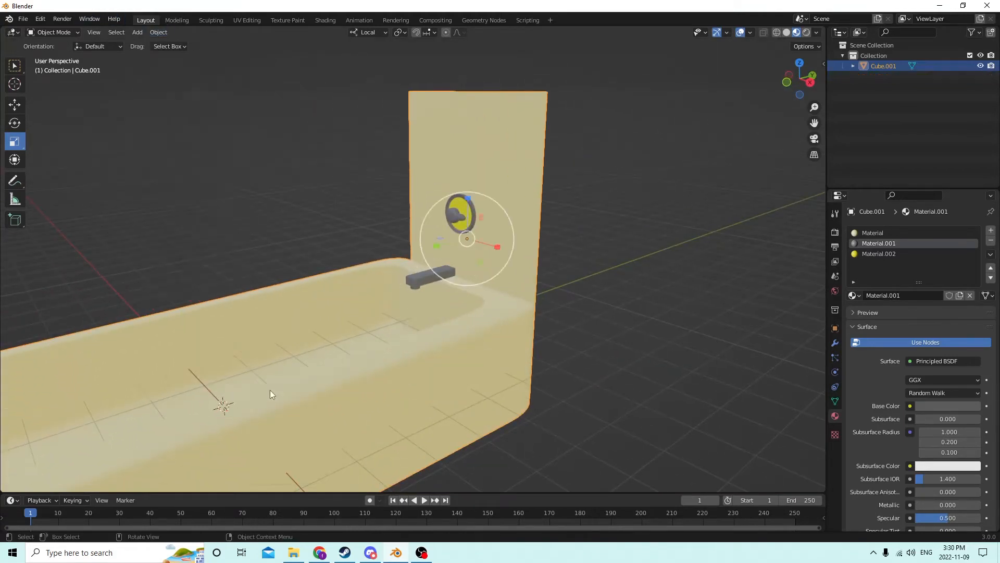
middle_drag(270, 389, 290, 362)
click(624, 299)
- Examine the drain hole's faces in Edit Mode, return to Object Mode and look over the whole bathtub
scroll(595, 287, up, 6)
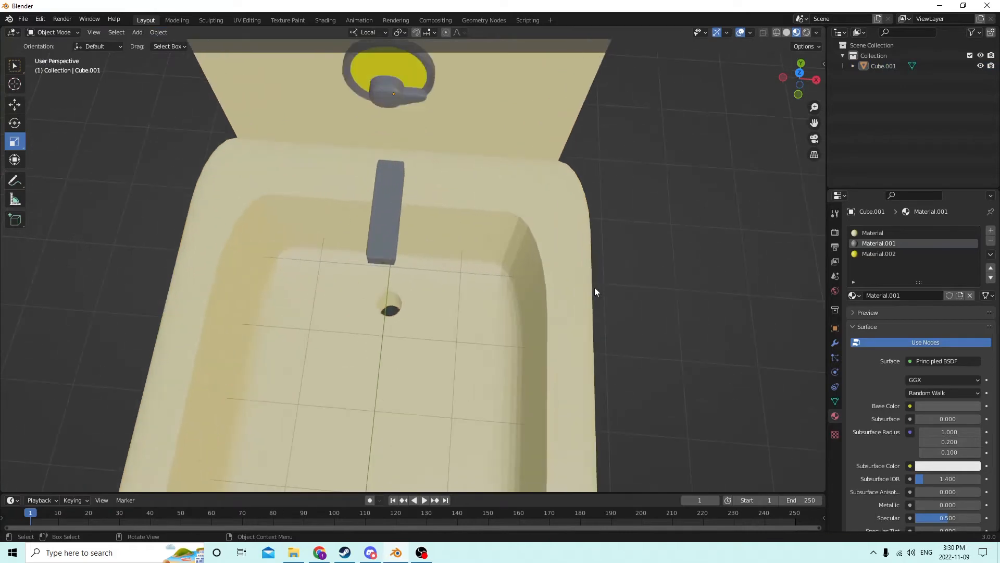
middle_drag(573, 295, 494, 286)
click(434, 346)
middle_drag(435, 346, 340, 336)
key(Tab)
scroll(417, 330, down, 1)
scroll(439, 355, up, 4)
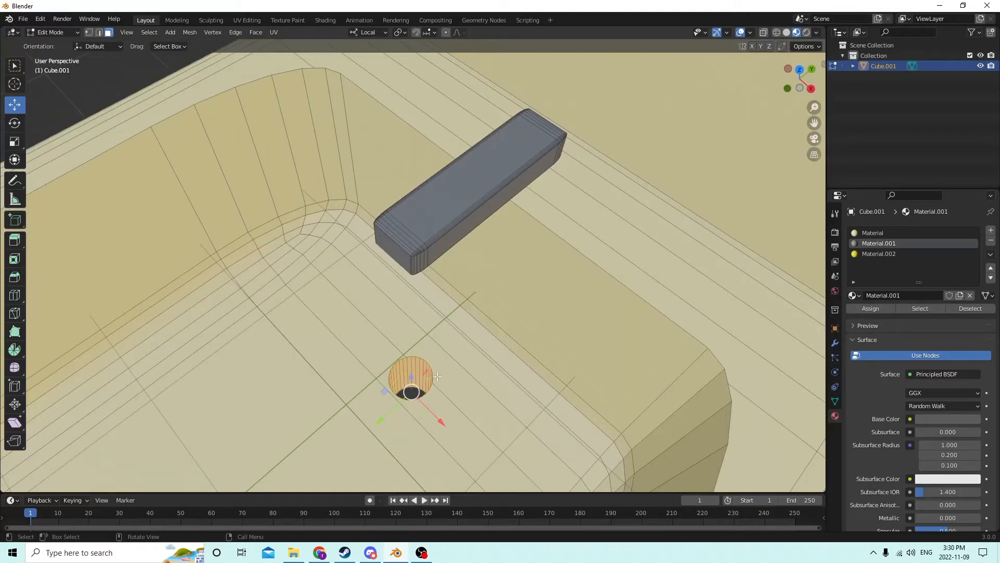
scroll(437, 376, down, 4)
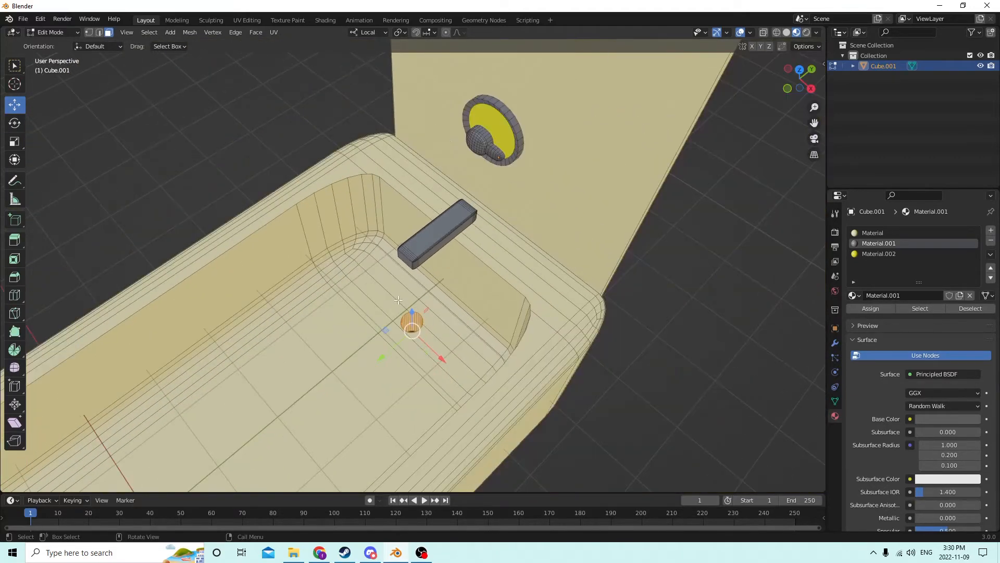
middle_drag(398, 300, 444, 286)
key(Tab)
scroll(394, 267, down, 1)
middle_drag(337, 371, 392, 352)
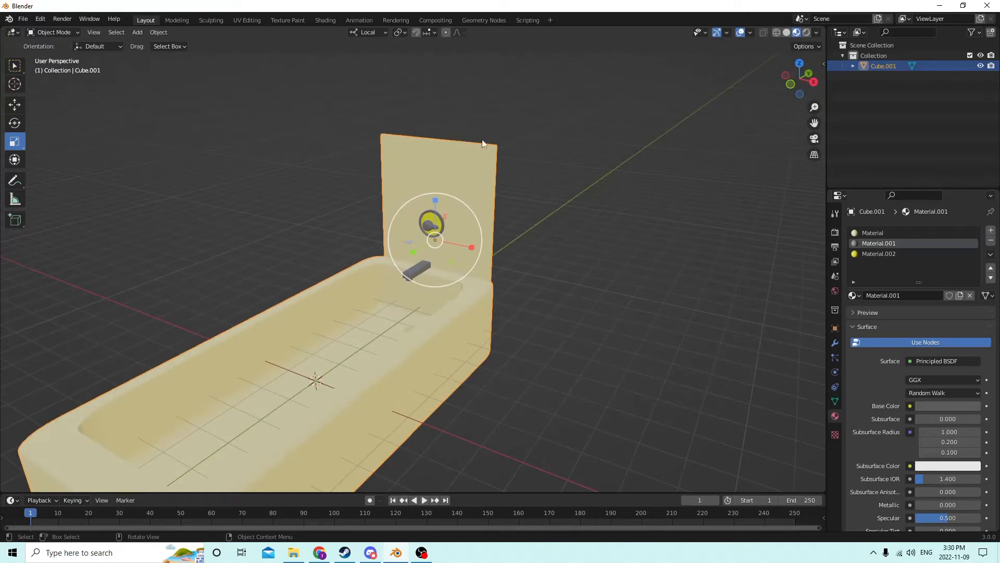
- Add a new material with a blue base color (hue 0.659, saturation 0.993) and assign it to the wall panel's front face
middle_drag(471, 161, 620, 168)
key(Tab)
click(502, 145)
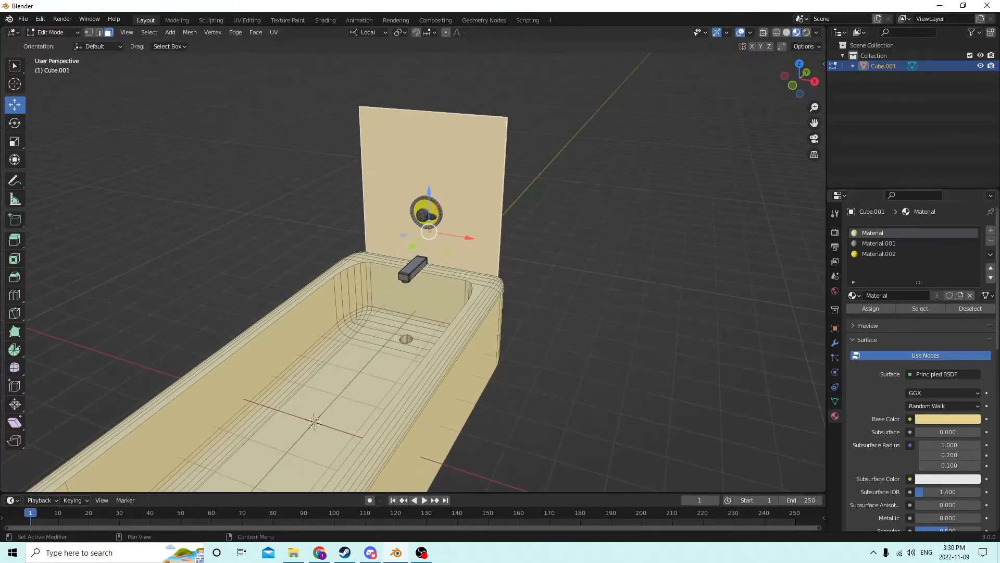
click(990, 230)
click(906, 296)
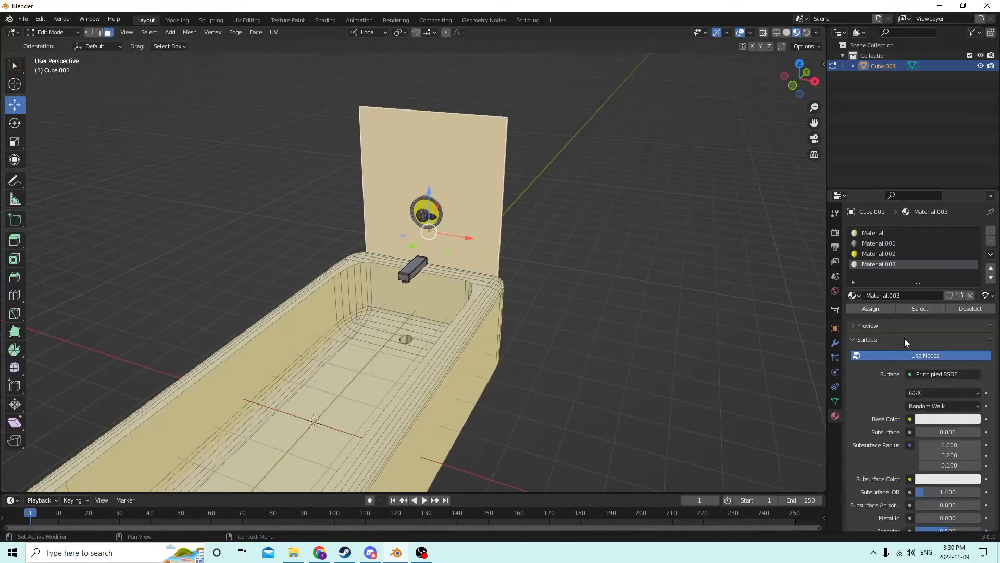
click(936, 419)
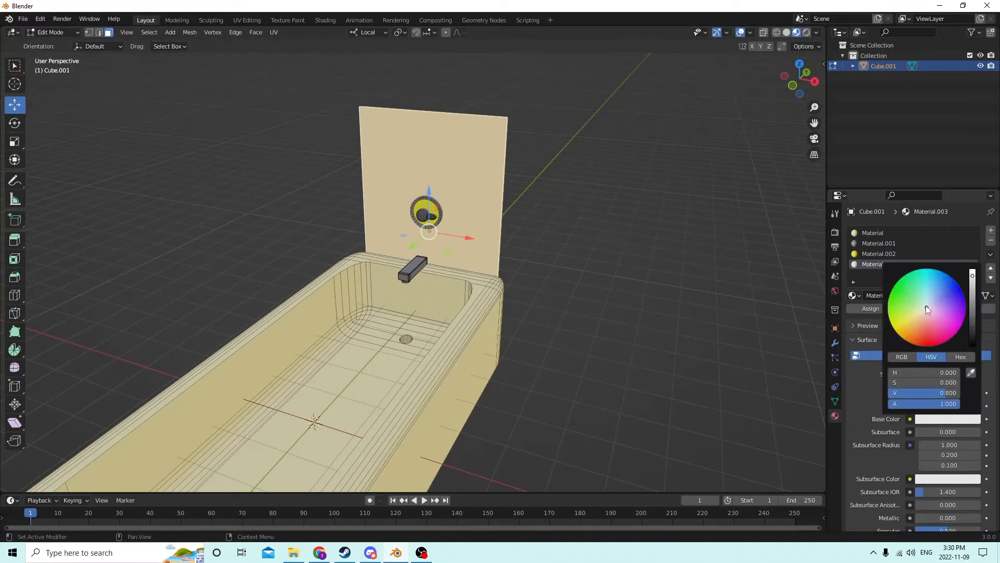
drag(926, 307, 953, 286)
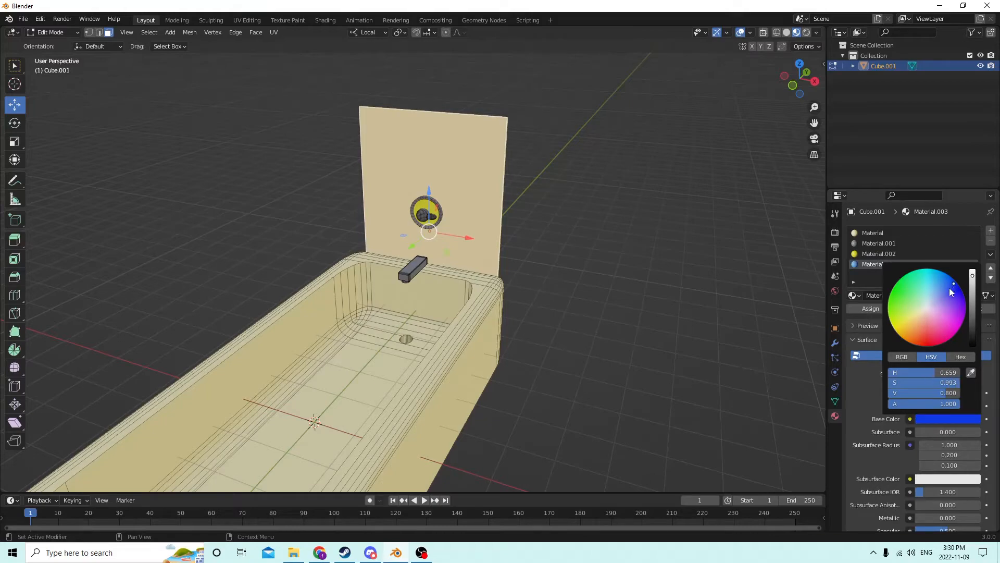
click(868, 307)
- Extend the face selection to the whole linked wall panel, assign the blue material to it and return to Object Mode
middle_drag(677, 335, 515, 246)
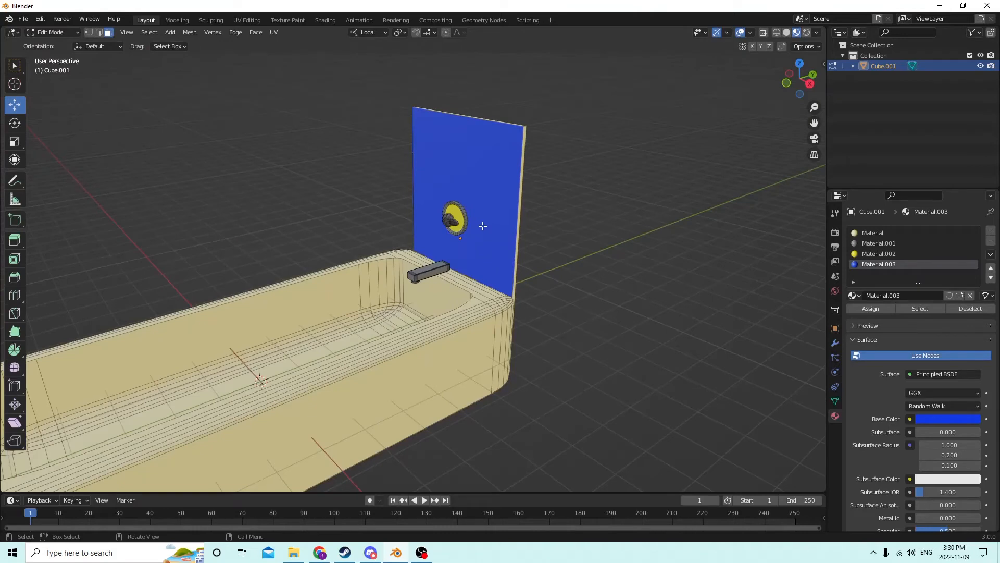
key(ctrl+l)
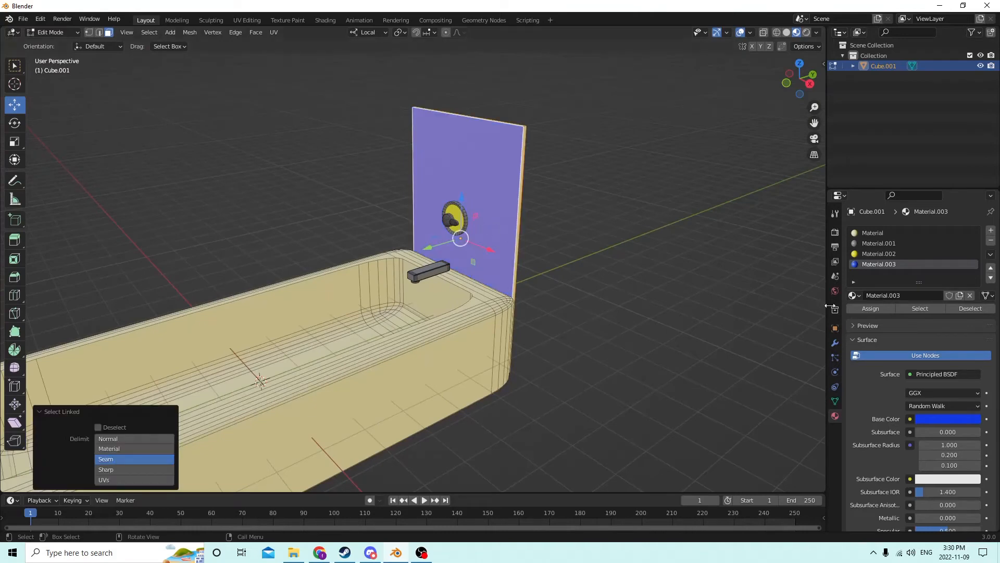
click(868, 309)
click(648, 330)
middle_drag(647, 330, 661, 309)
middle_drag(784, 228, 679, 312)
key(Tab)
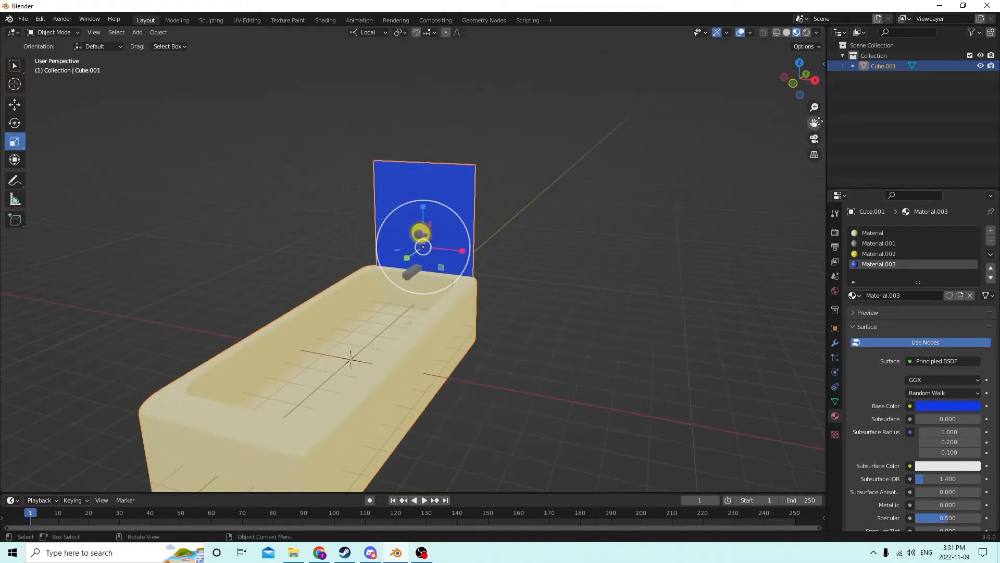
- Move the bathtub away from the origin along its local Y axis by about 0.18 m and another 0.09 m
drag(814, 123, 545, 119)
middle_drag(774, 150, 683, 172)
drag(811, 126, 322, 91)
middle_drag(453, 202, 364, 162)
middle_drag(393, 267, 410, 282)
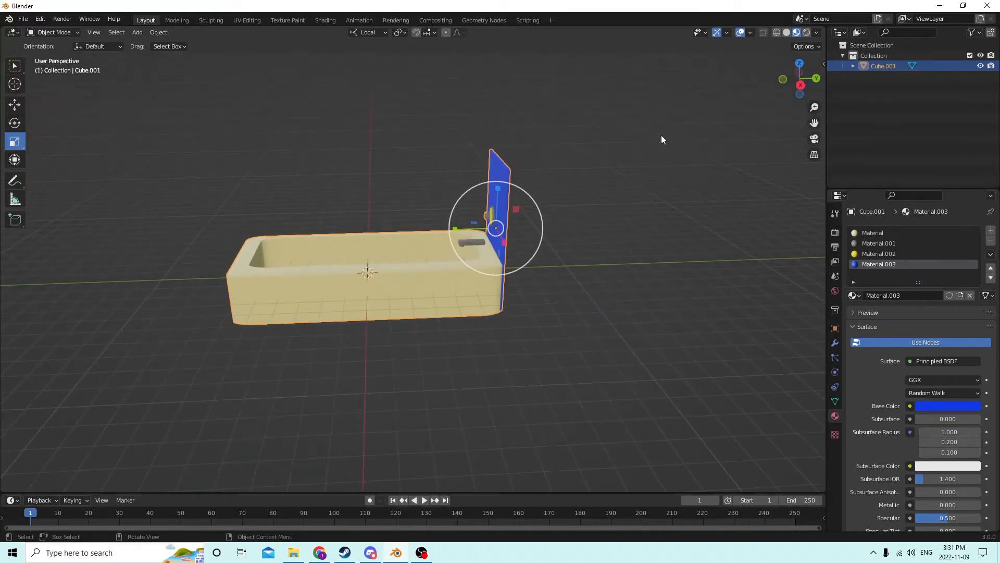
click(15, 105)
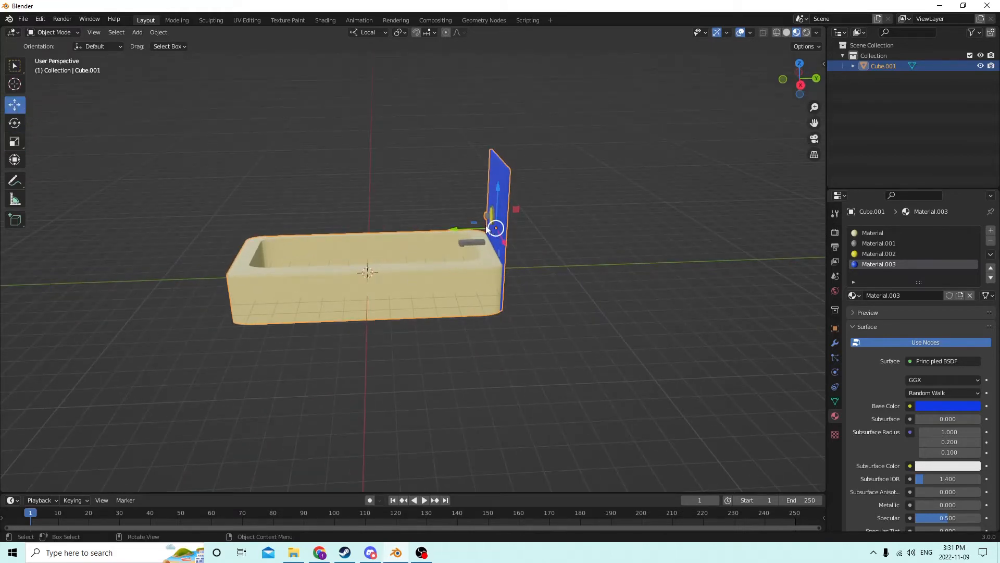
drag(487, 228, 267, 205)
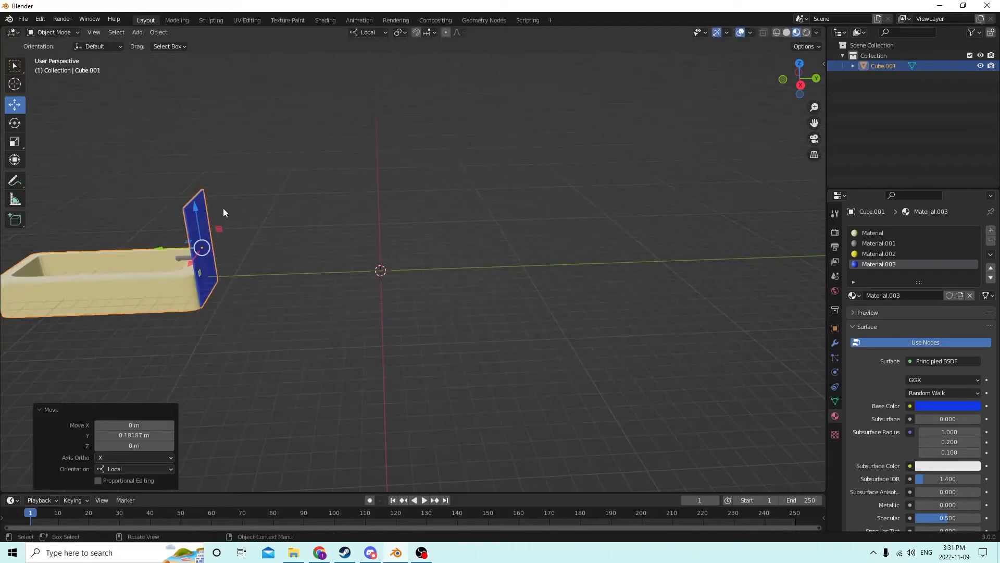
scroll(219, 216, down, 1)
drag(202, 252, 83, 245)
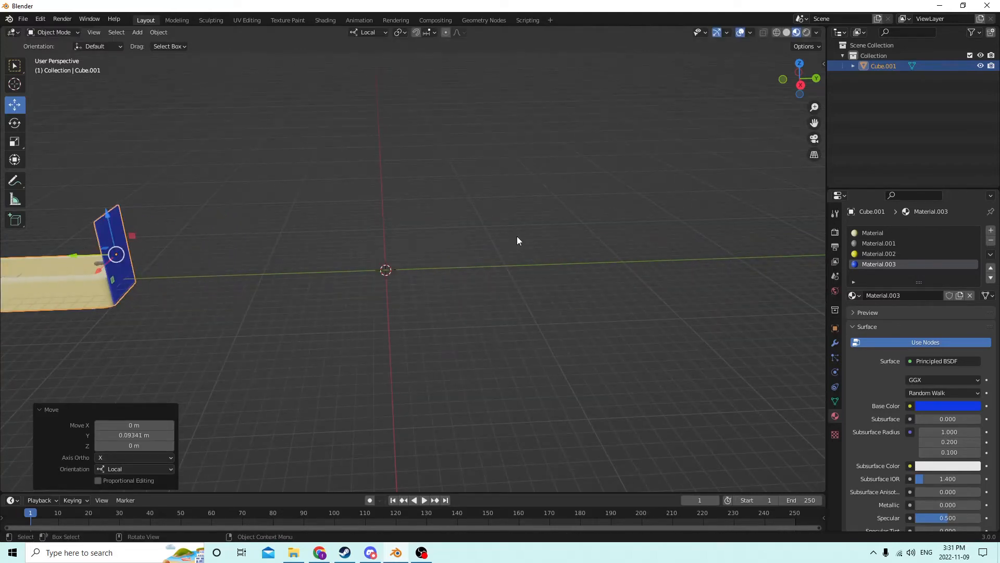
middle_drag(517, 236, 586, 245)
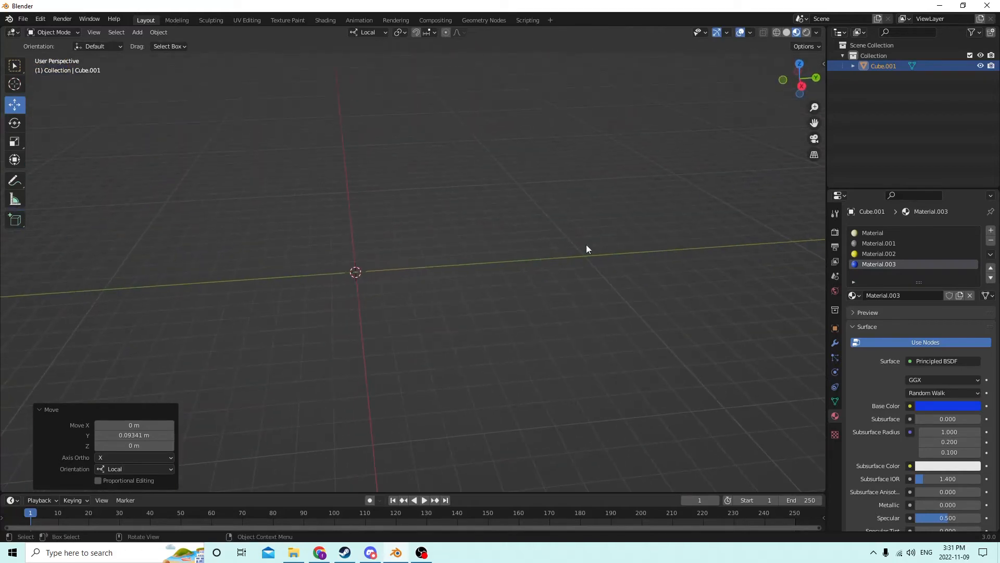
- Add a mesh cube at the origin in the cleared space
key(shift+a)
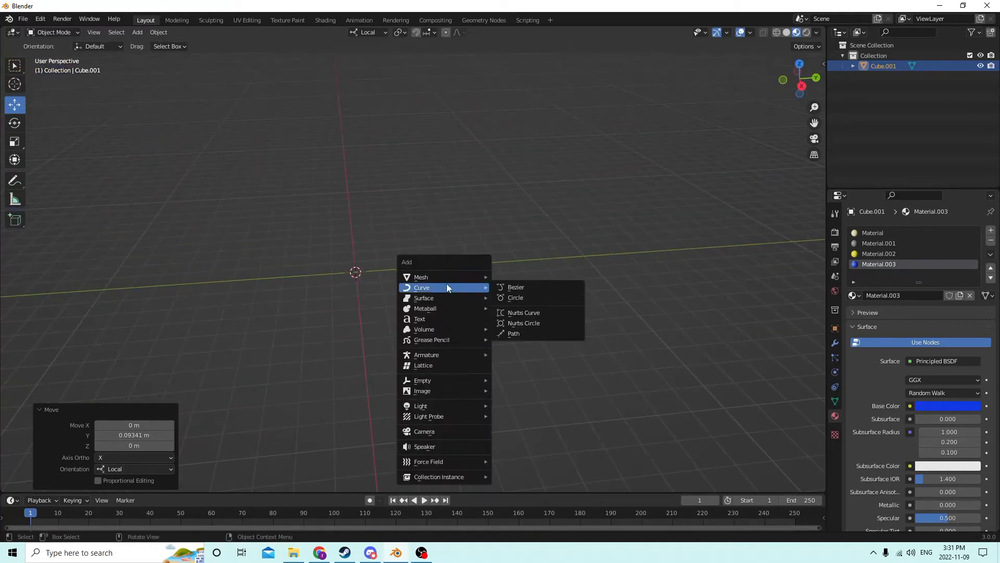
mouse_move(442, 280)
click(508, 287)
middle_drag(507, 285, 436, 266)
scroll(435, 276, up, 2)
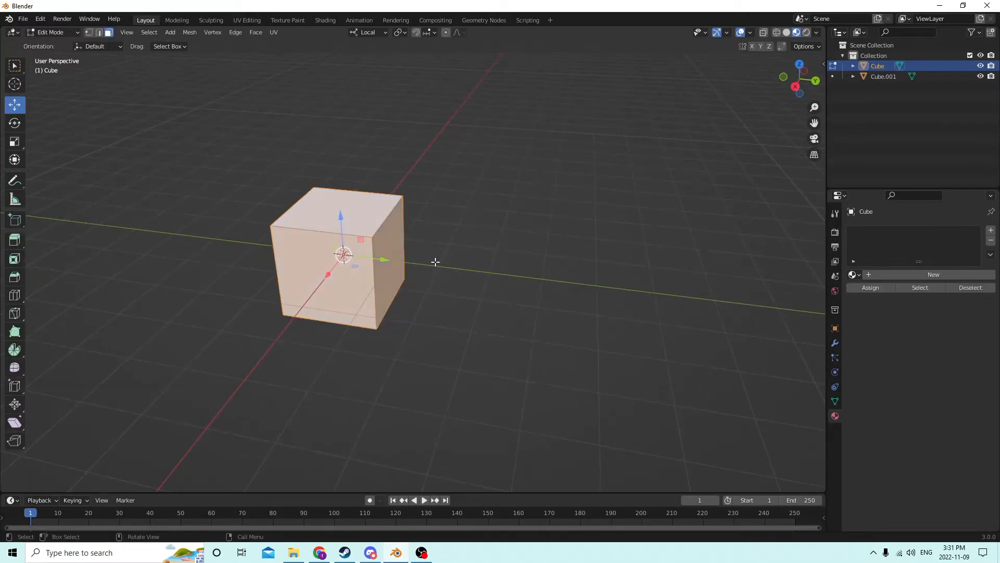
- Duplicate the cube in Object Mode and move the copy about 0.02 m along Y, beside the original
key(Tab)
key(shift+d)
key(Escape)
middle_drag(521, 242, 335, 295)
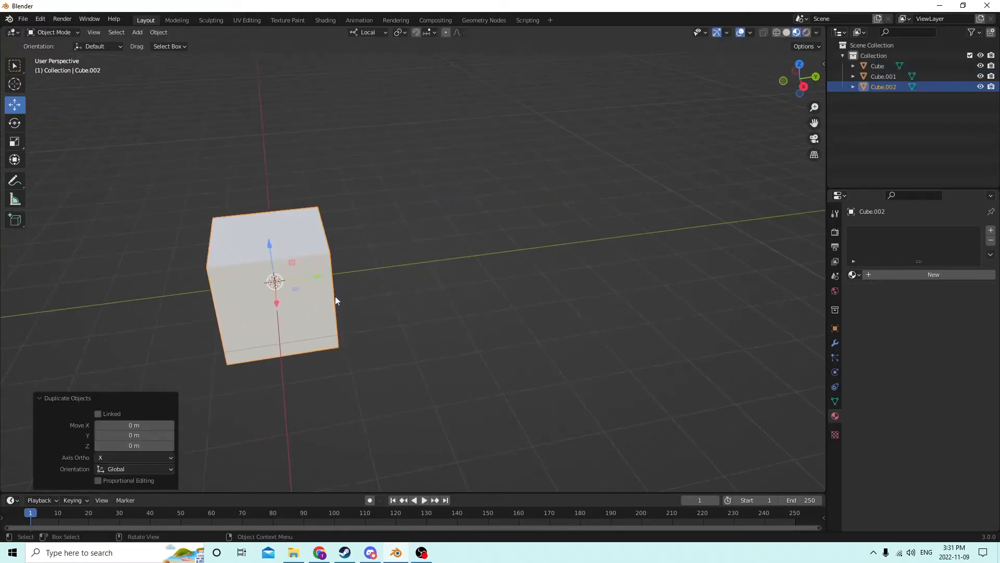
drag(313, 280, 390, 267)
middle_drag(389, 268, 308, 264)
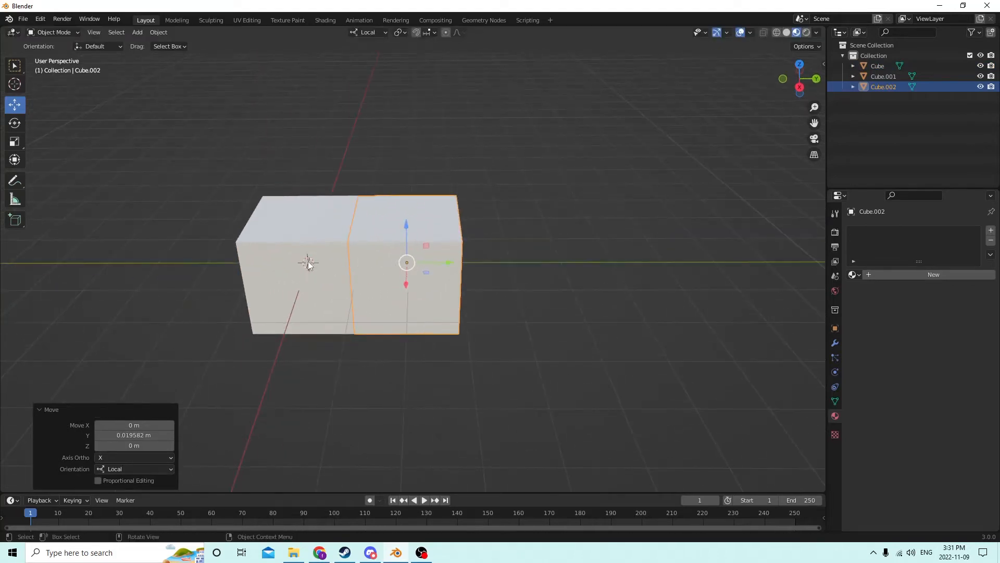
click(308, 264)
key(Tab)
key(ctrl+b)
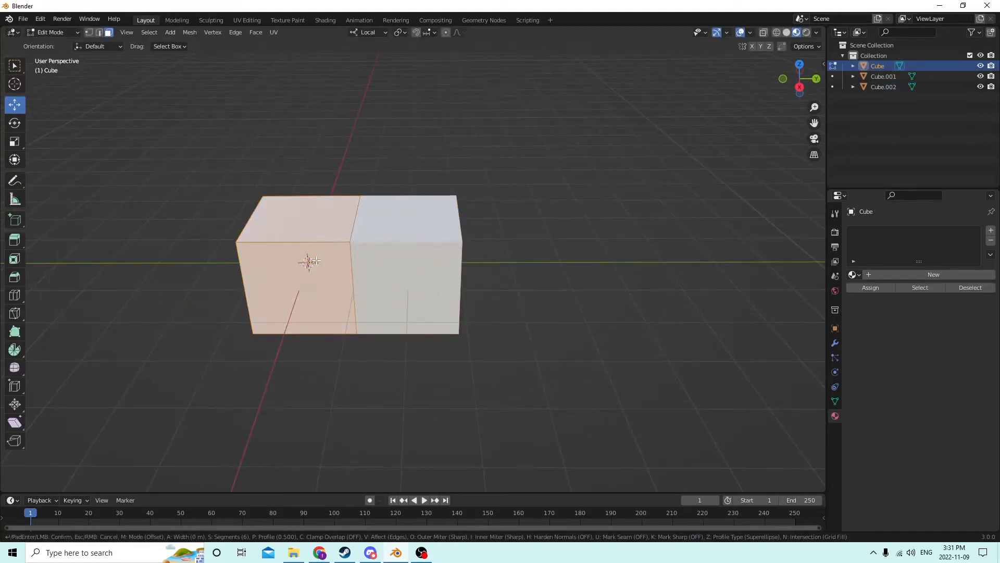
key(Escape)
middle_drag(326, 262, 361, 246)
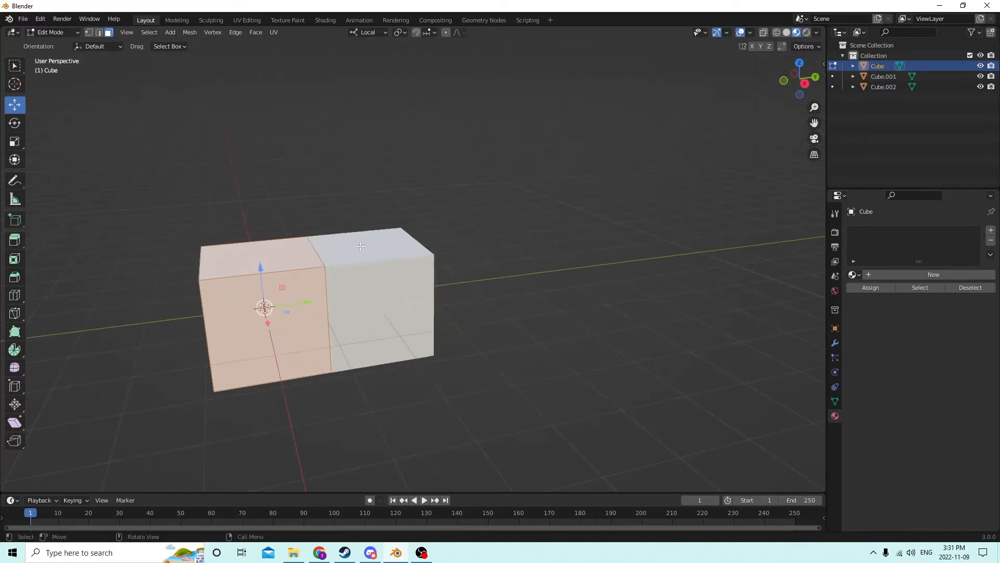
middle_drag(328, 298, 401, 289)
key(Tab)
- Move the duplicate cube farther along Y to leave a gap, and open the original cube in Edit Mode
click(401, 287)
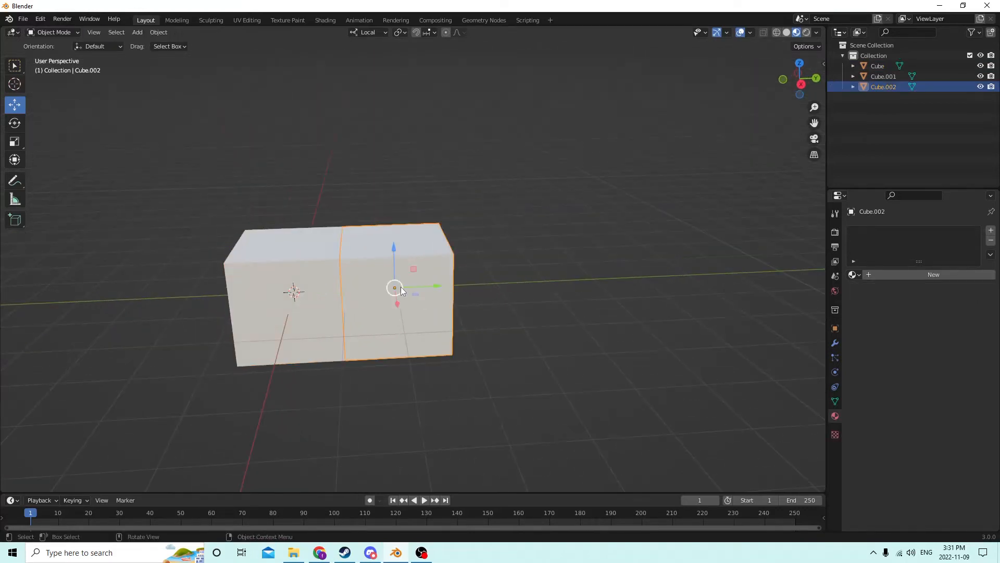
drag(425, 283, 479, 284)
click(307, 306)
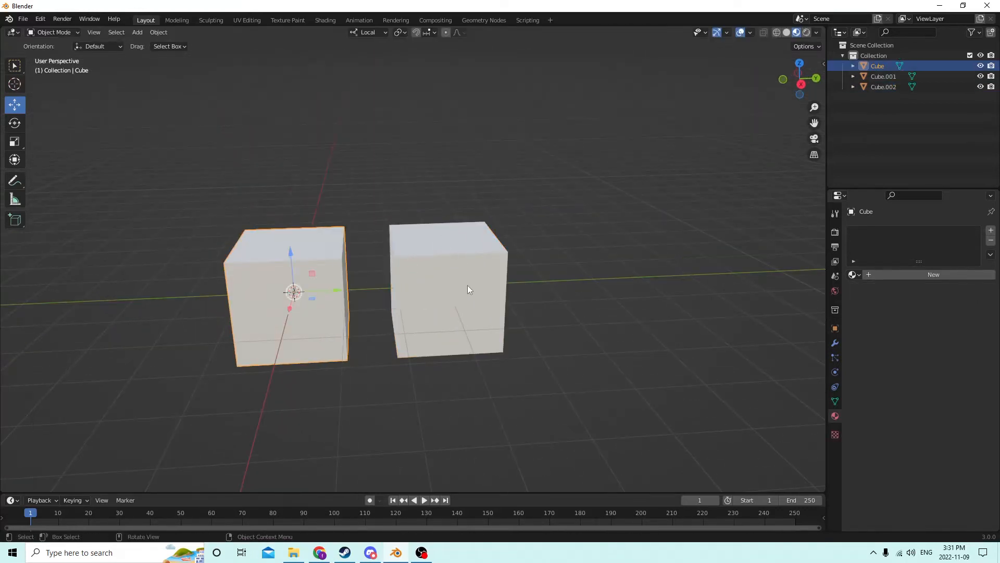
key(Tab)
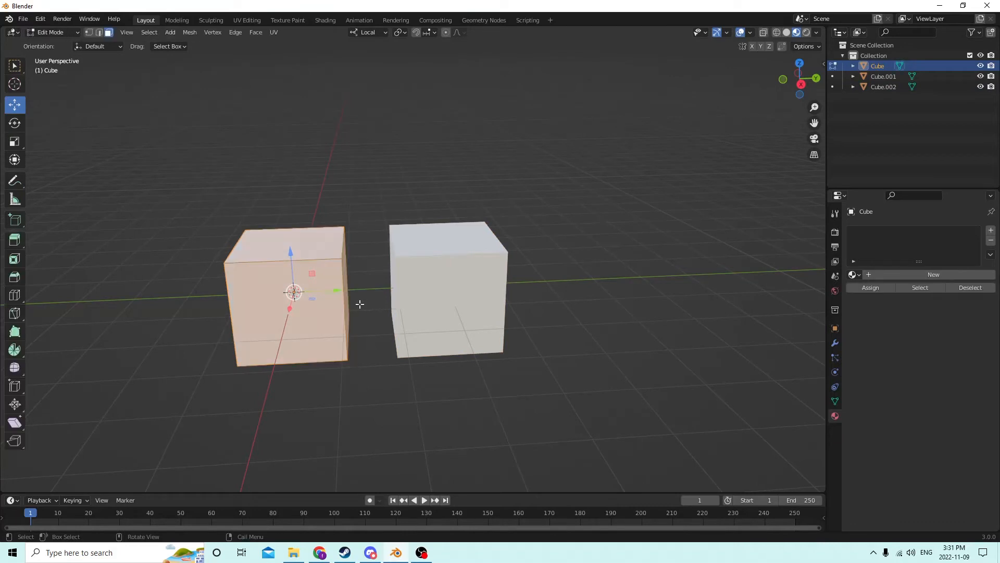
- Bevel the four vertical edges of Cube with six segments and a width of about 0.008 m
middle_drag(357, 302, 207, 343)
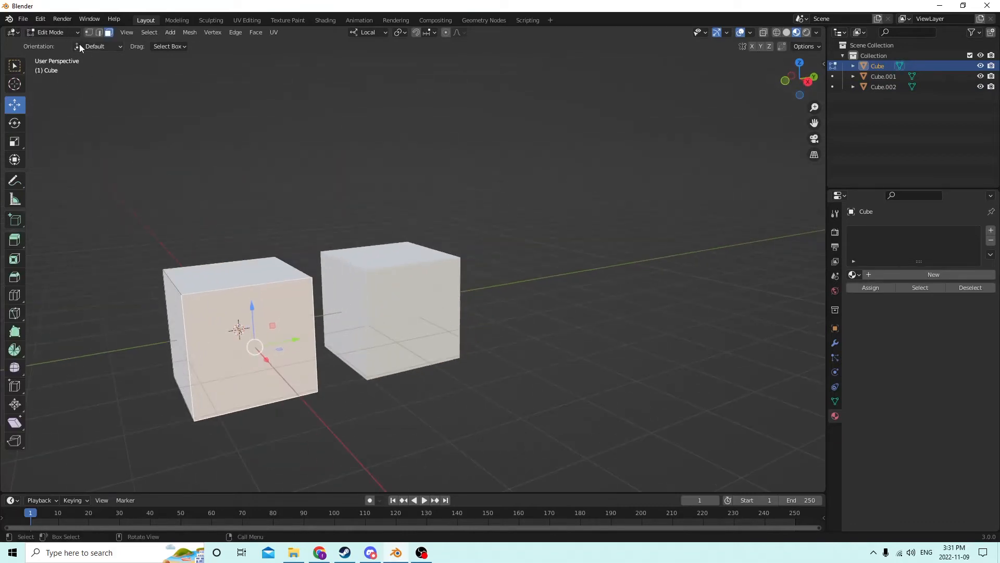
click(99, 34)
click(320, 319)
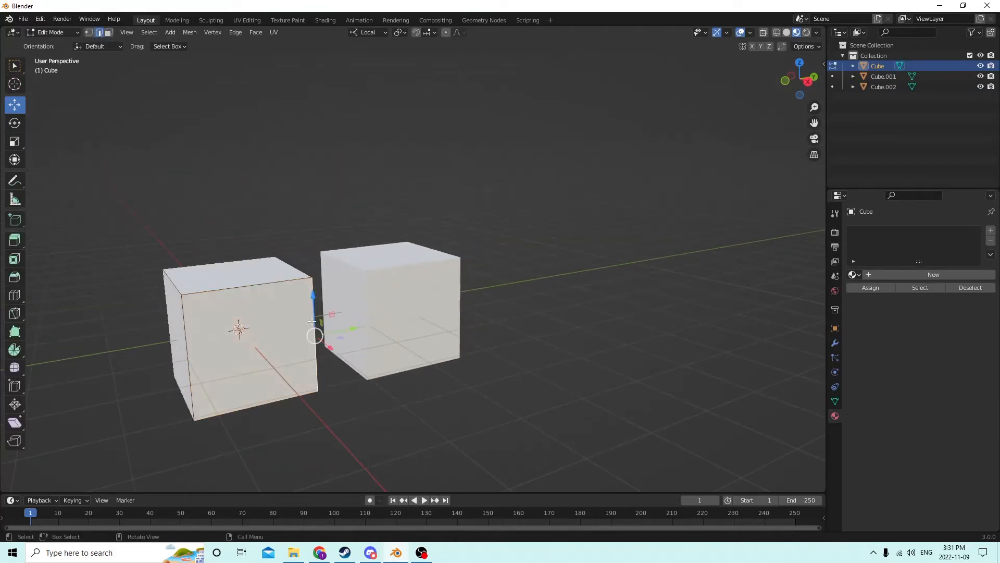
shift+click(188, 348)
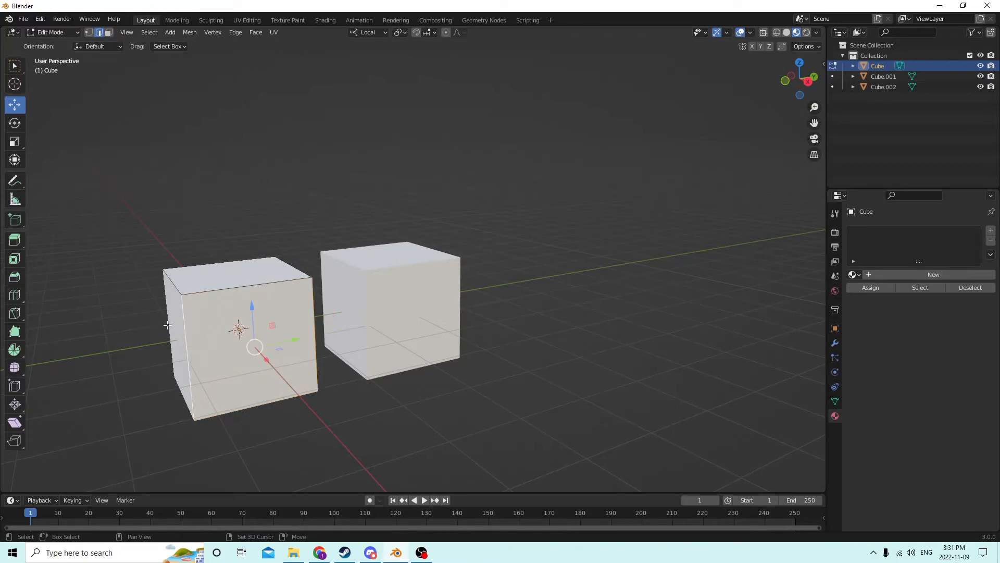
shift+click(167, 325)
middle_drag(209, 329, 375, 332)
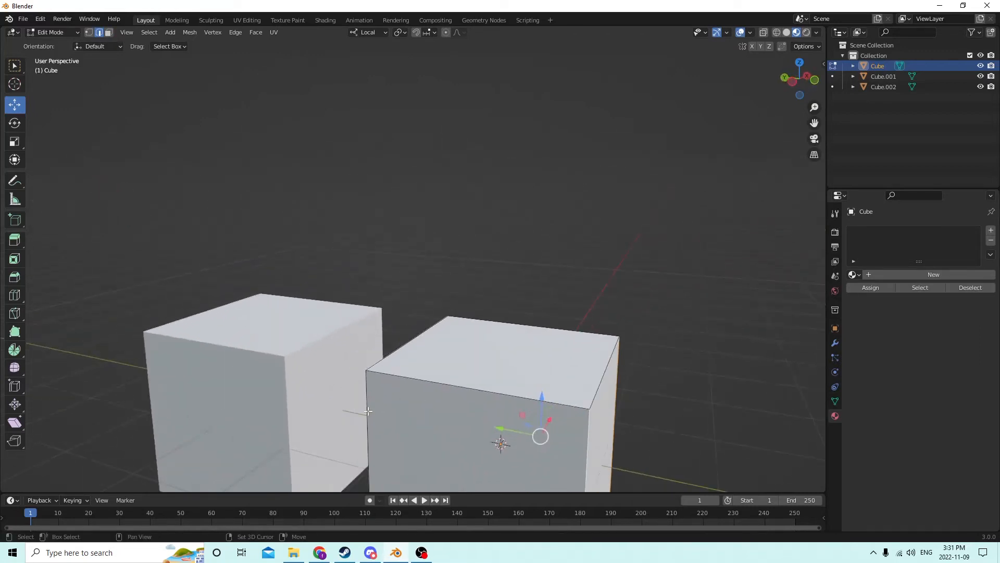
middle_drag(367, 411, 684, 424)
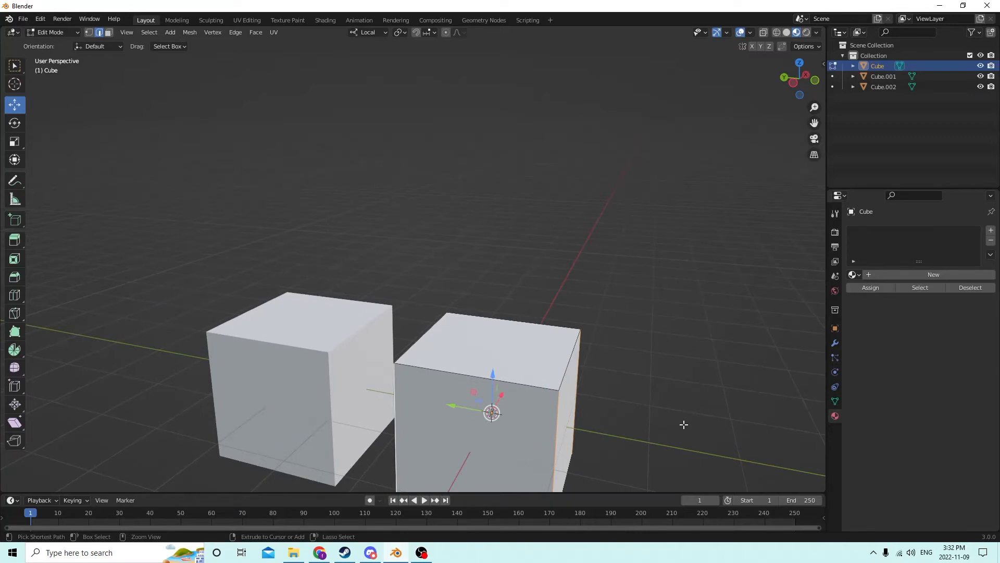
key(ctrl+b)
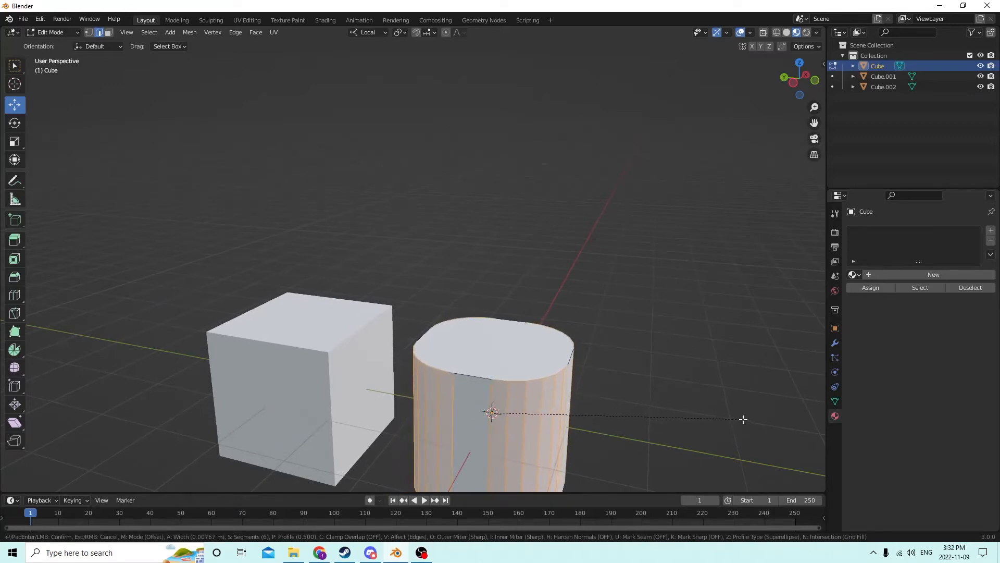
click(745, 419)
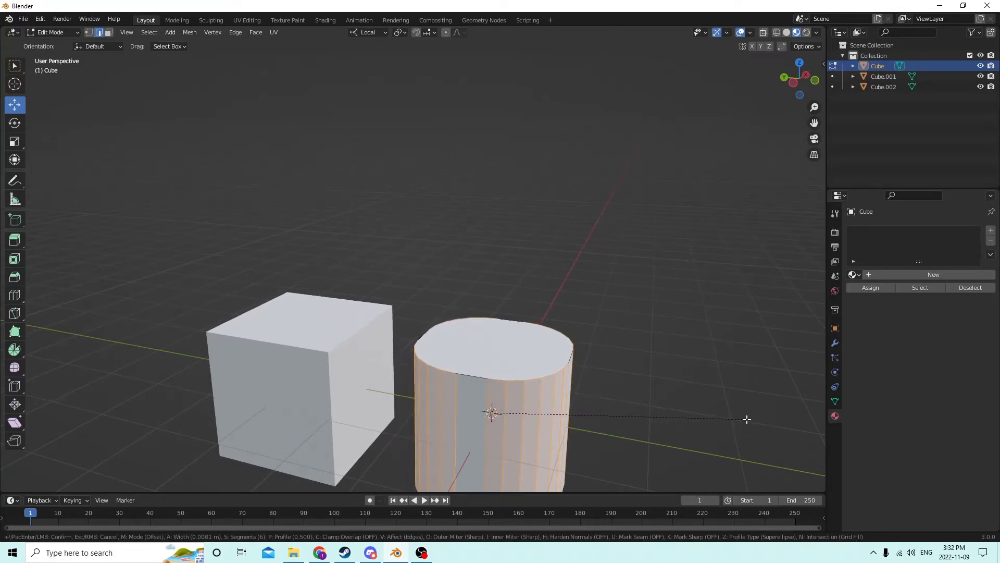
middle_drag(746, 417, 231, 121)
key(Tab)
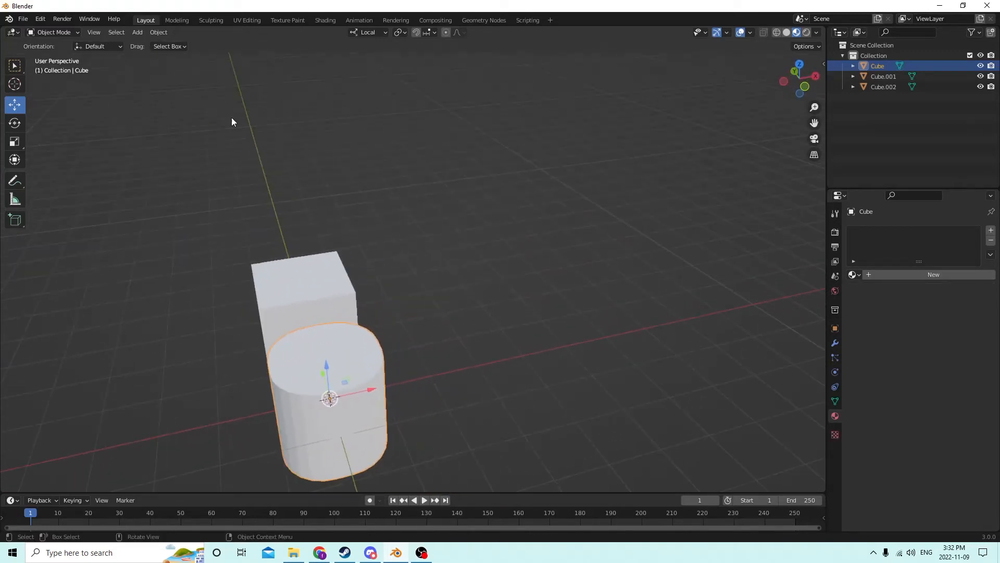
- Scale the rounded body and the neighbouring cube together to about 0.63 along their local X axis
middle_drag(224, 205, 313, 265)
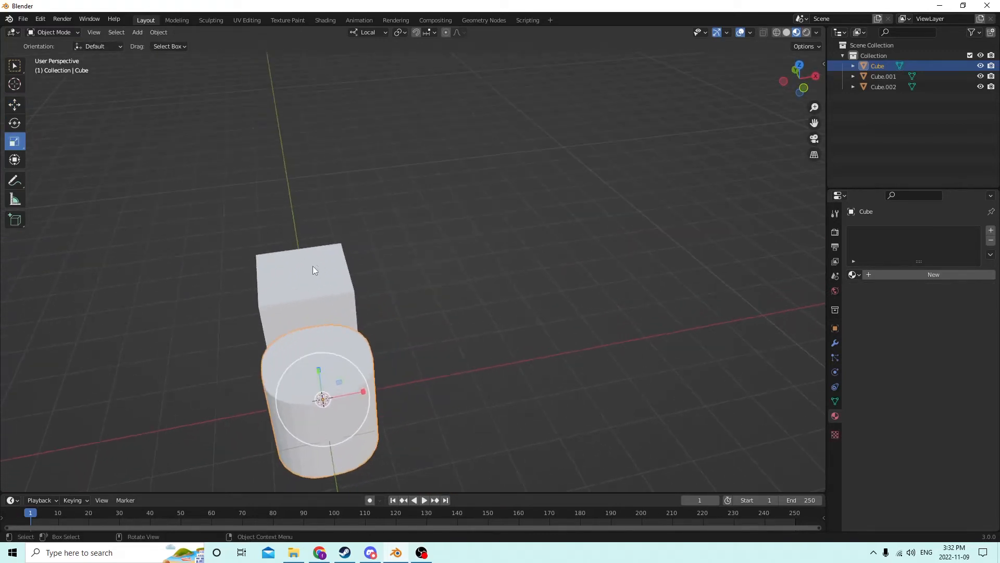
key(Tab)
key(alt+a)
middle_drag(387, 263, 405, 259)
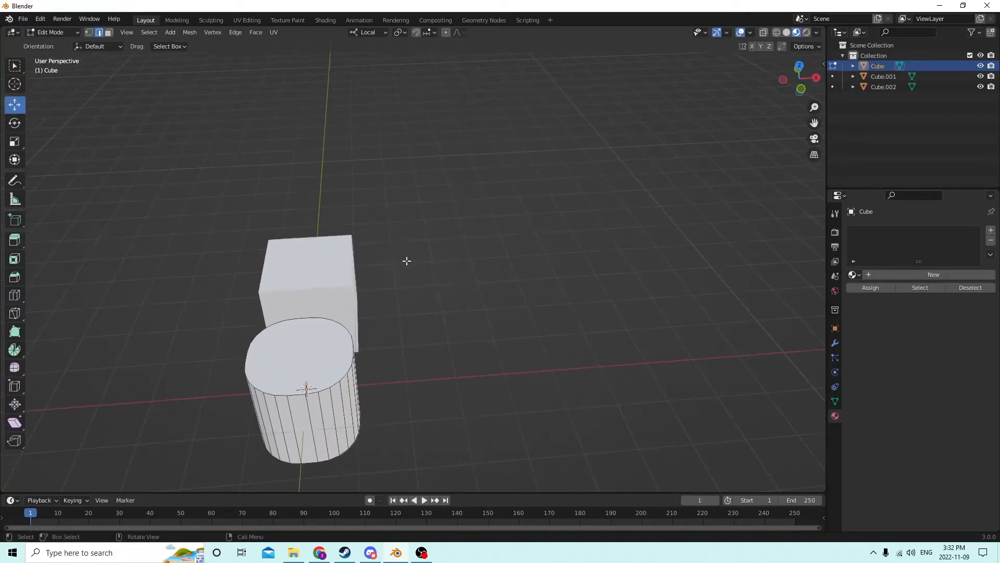
key(Tab)
click(312, 273)
shift+click(307, 340)
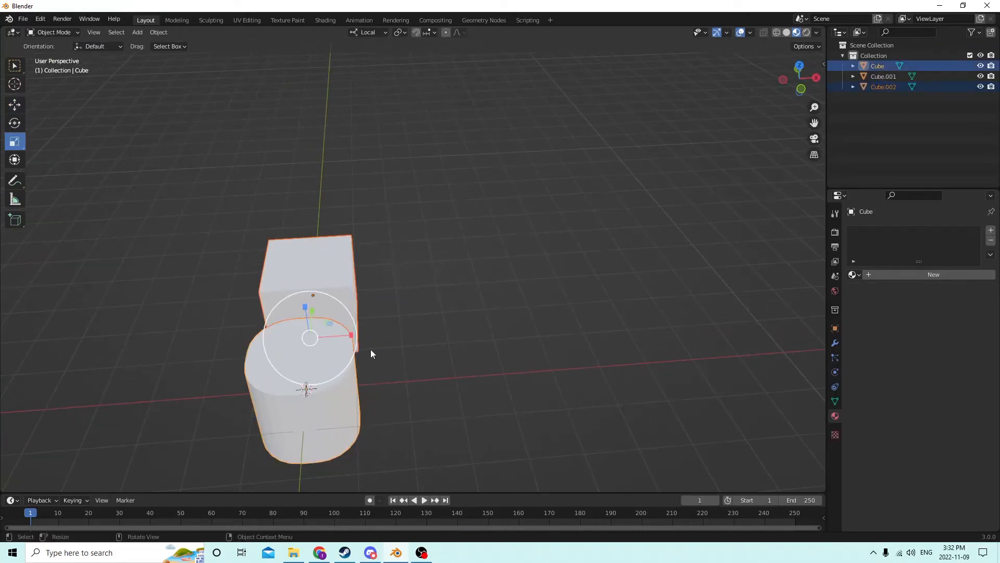
key(s)
key(x)
key(x)
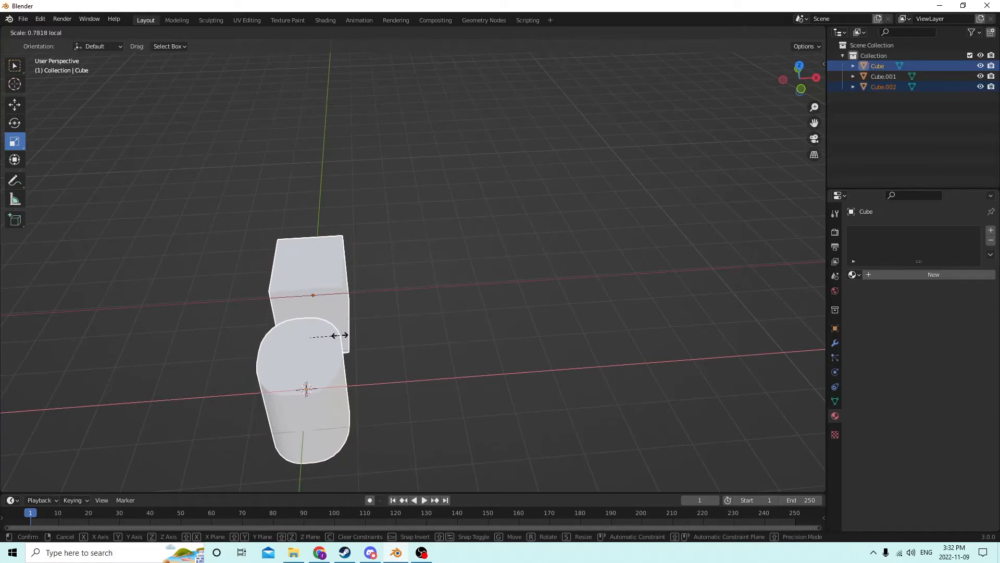
click(333, 335)
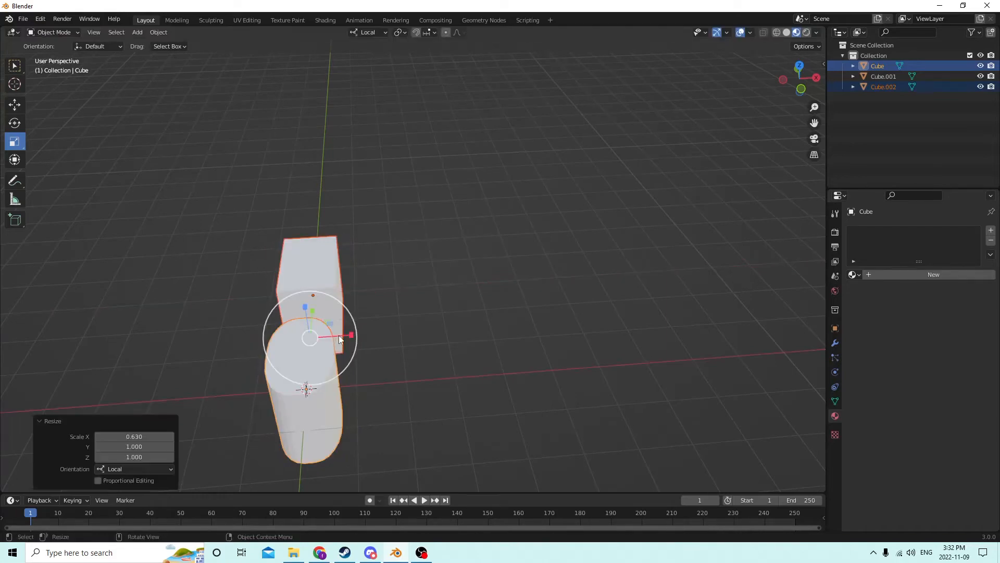
middle_drag(338, 335, 475, 313)
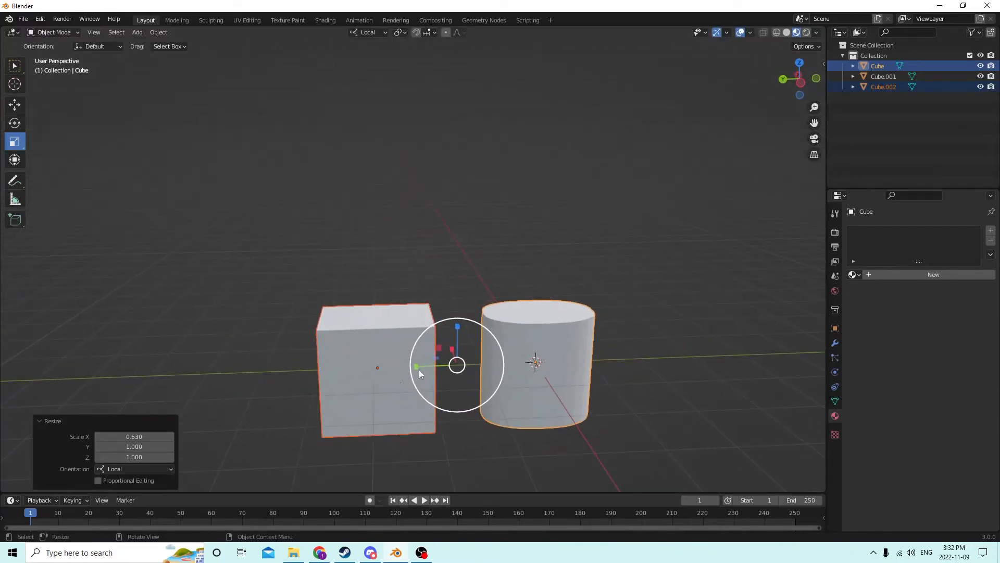
key(s)
key(x)
key(x)
middle_drag(414, 368, 358, 365)
click(426, 364)
- Move Cube.002 about -0.011 m along its local Y axis so it meets the rounded body
click(448, 254)
click(390, 367)
click(14, 105)
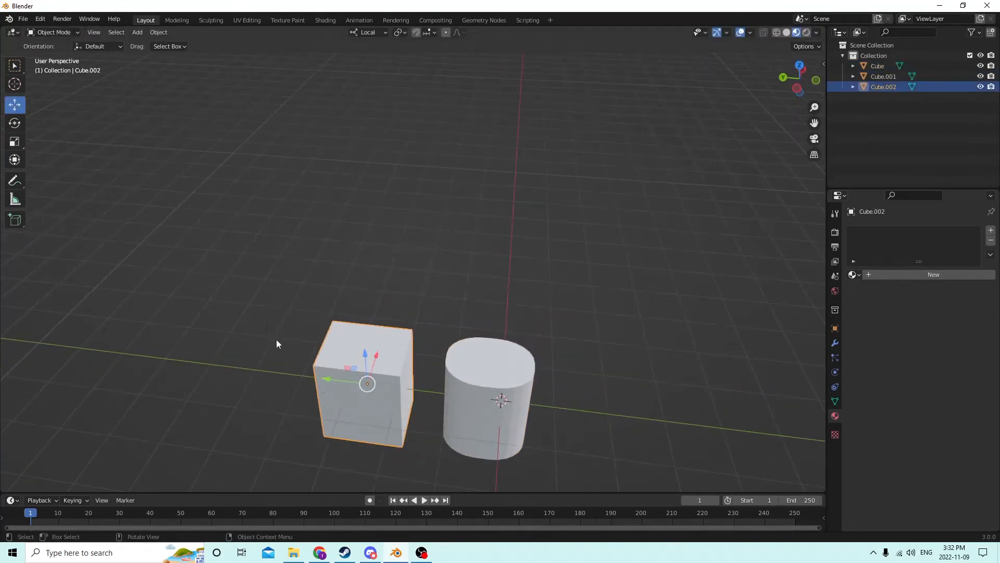
drag(330, 376, 355, 364)
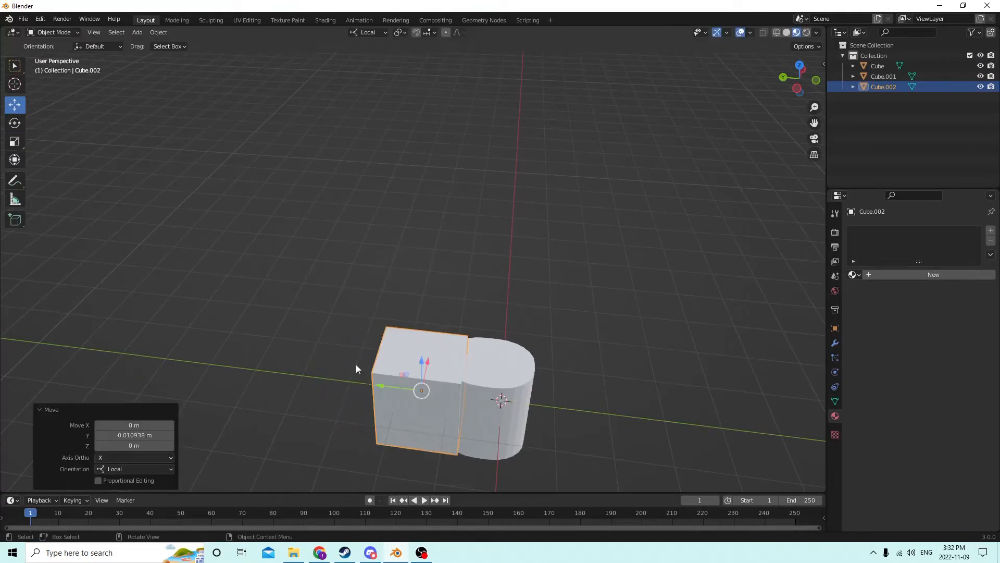
- Narrow Cube.002 along local X, scale it to about 0.41 along Y, and scale it by a further 0.81 along X
middle_drag(356, 364, 219, 302)
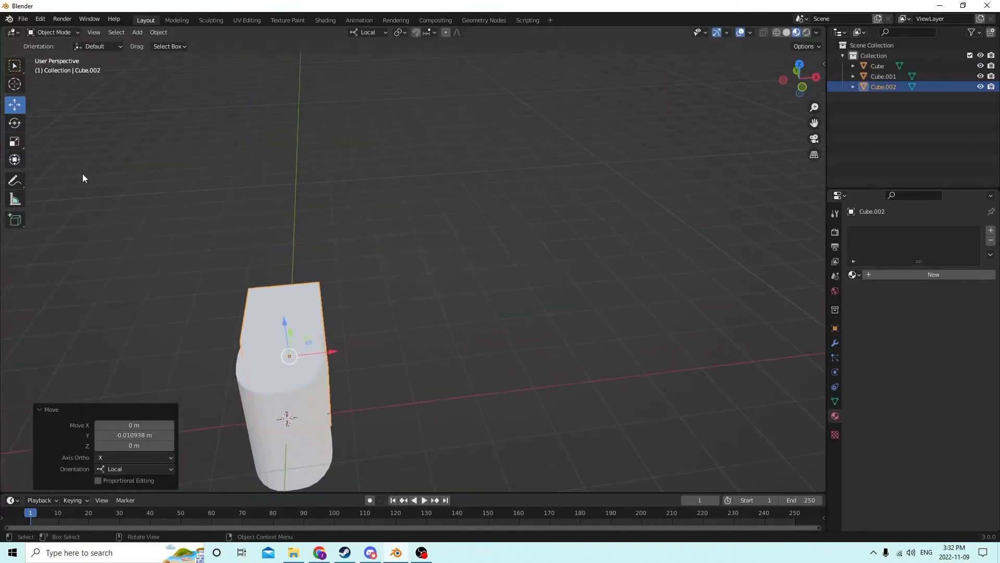
click(14, 141)
drag(328, 351, 316, 355)
middle_drag(315, 355, 431, 421)
drag(421, 397, 450, 395)
right_click(431, 396)
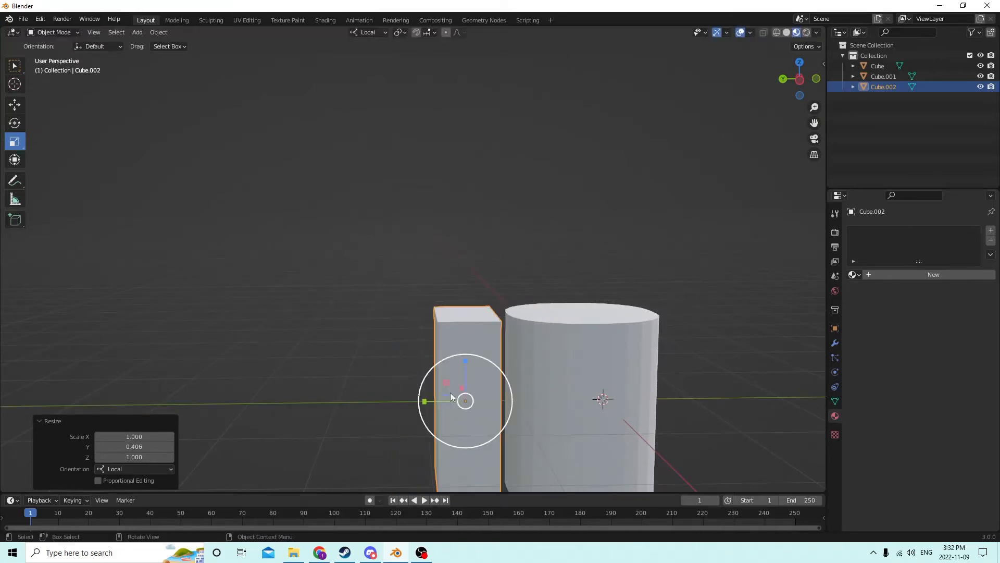
middle_drag(450, 395, 555, 417)
drag(531, 340, 539, 344)
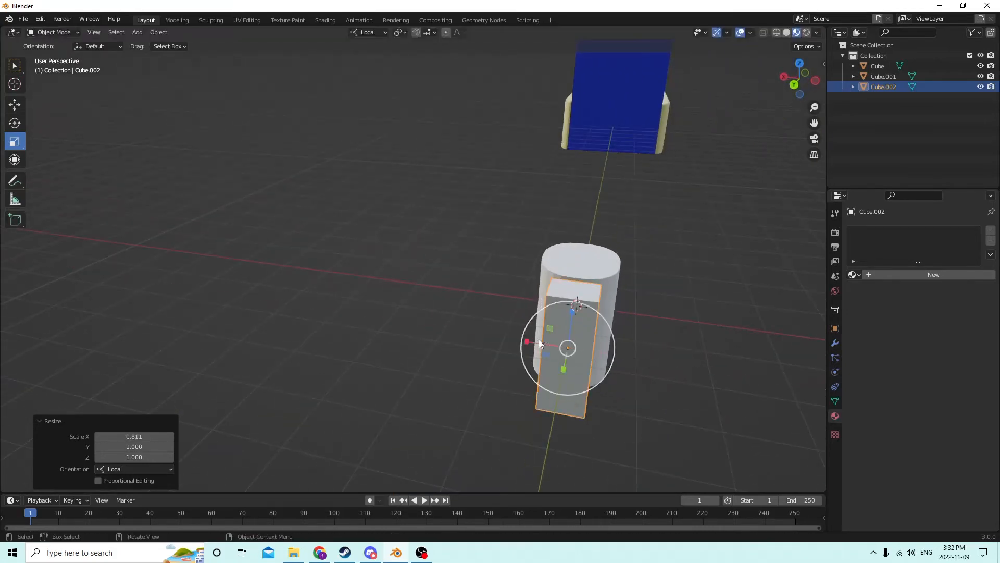
- Move the narrowed block about -0.0024 m along local Y until it overlaps the side of the rounded body
middle_drag(539, 344, 453, 338)
click(12, 106)
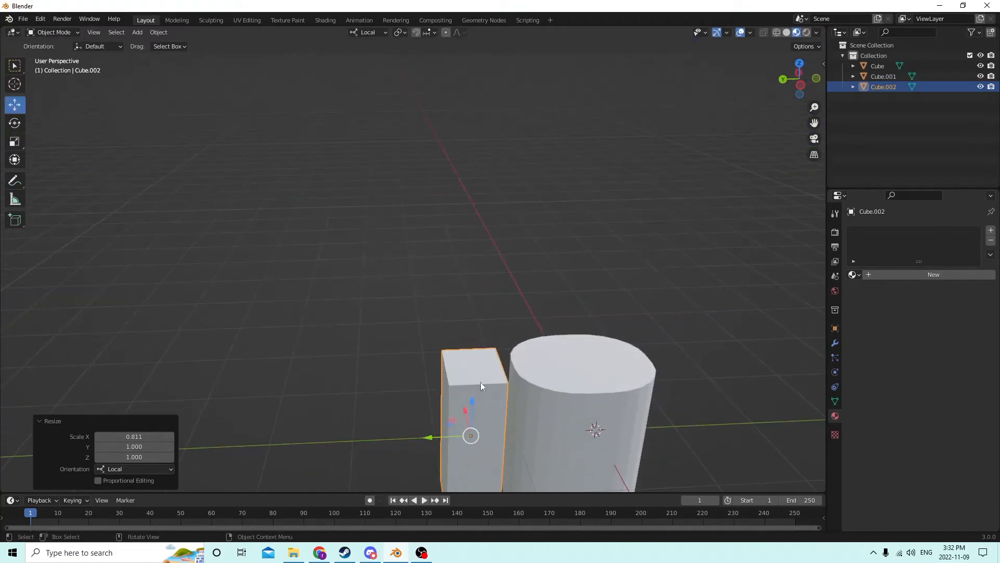
drag(436, 437, 446, 429)
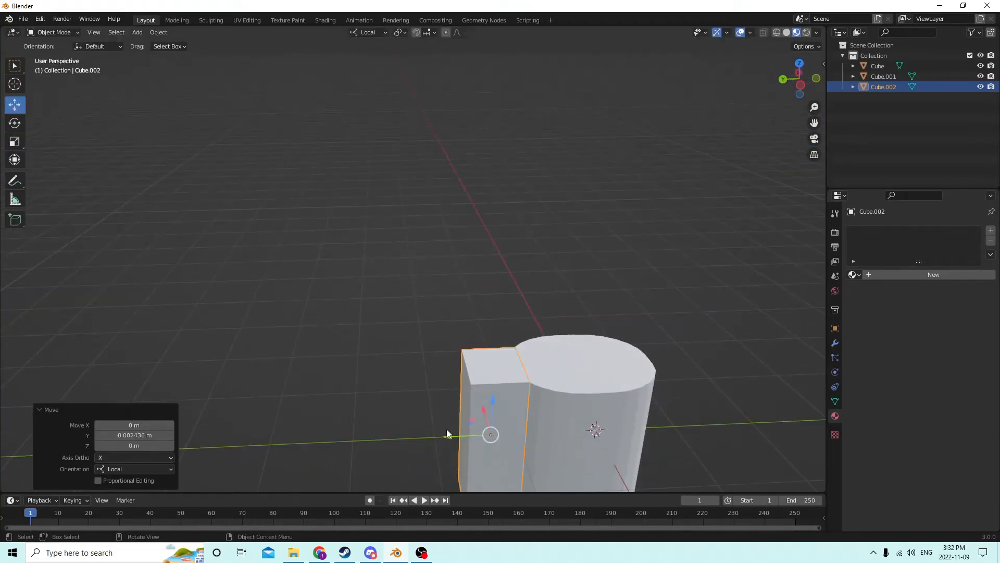
middle_drag(446, 429, 439, 402)
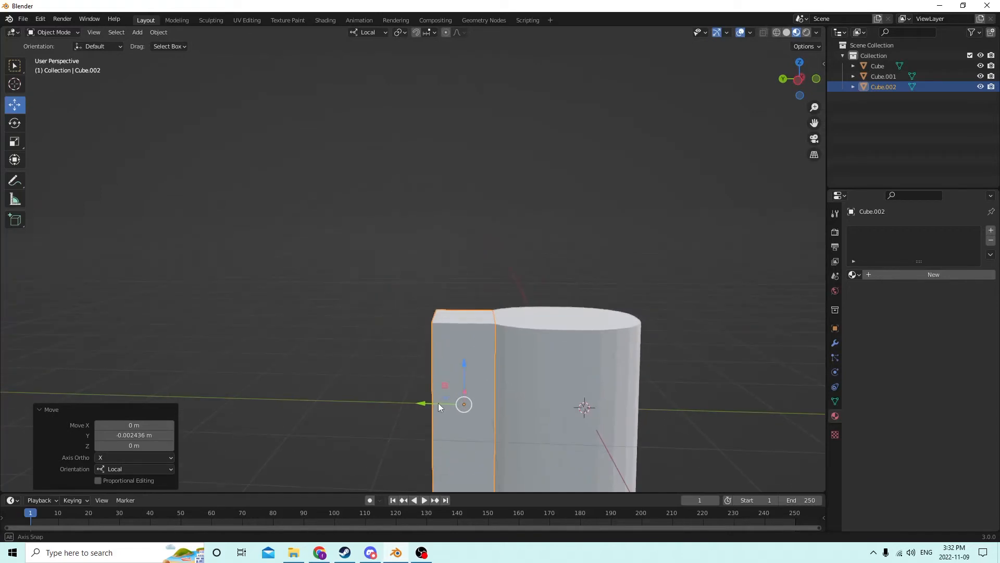
- Raise the block's lower outer edge along Z to give the block a sloped underside
middle_drag(484, 378, 503, 328)
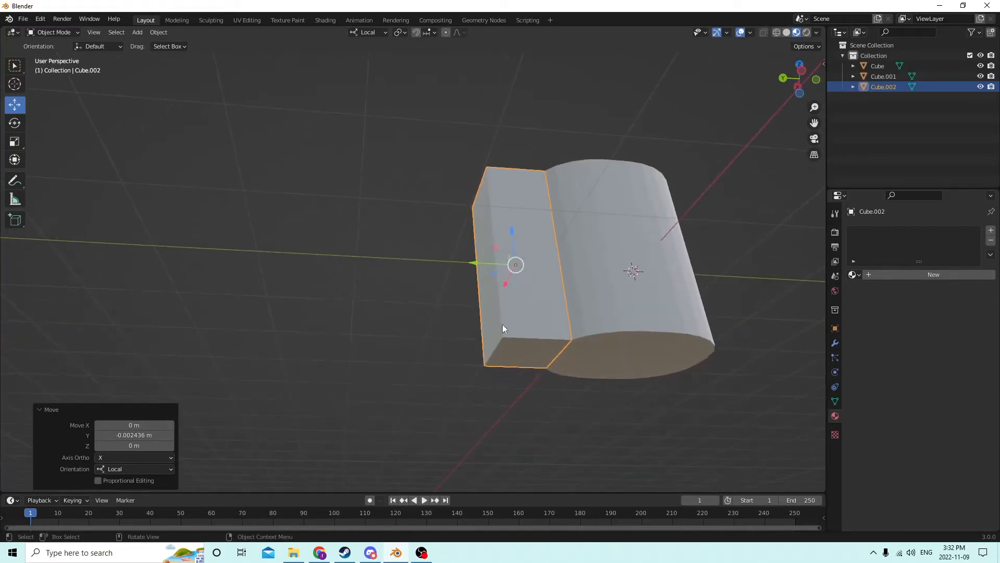
key(Tab)
click(494, 352)
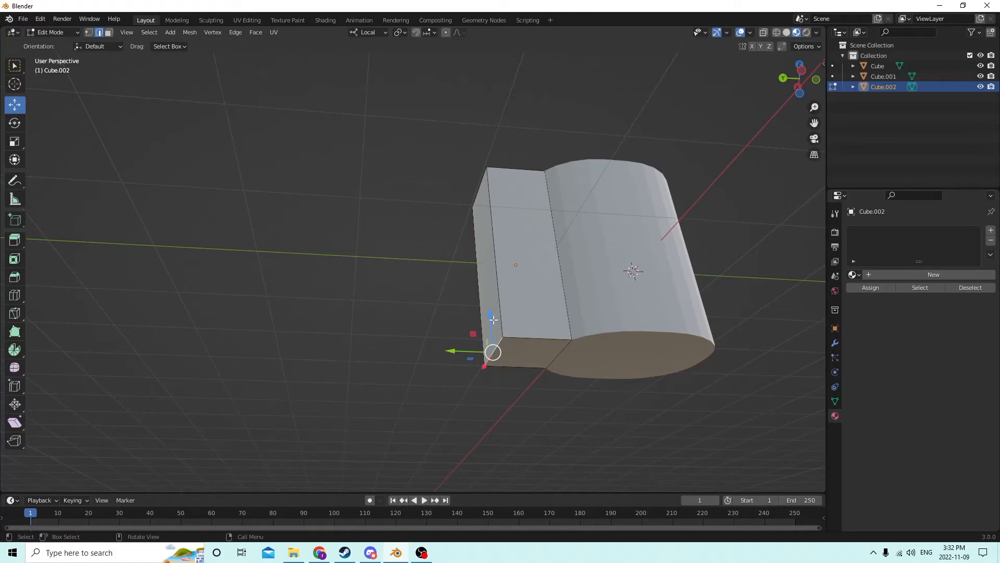
drag(494, 320, 495, 221)
middle_drag(495, 221, 481, 261)
click(329, 363)
middle_drag(329, 363, 525, 398)
key(Tab)
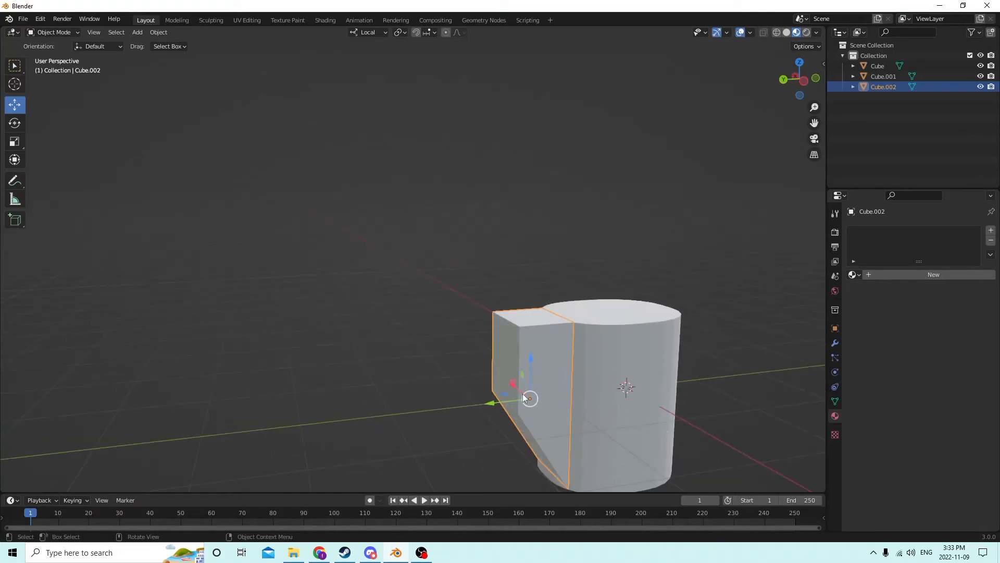
- Bevel all edges of the sloped block with six segments and a width of about 0.0012 m
key(Tab)
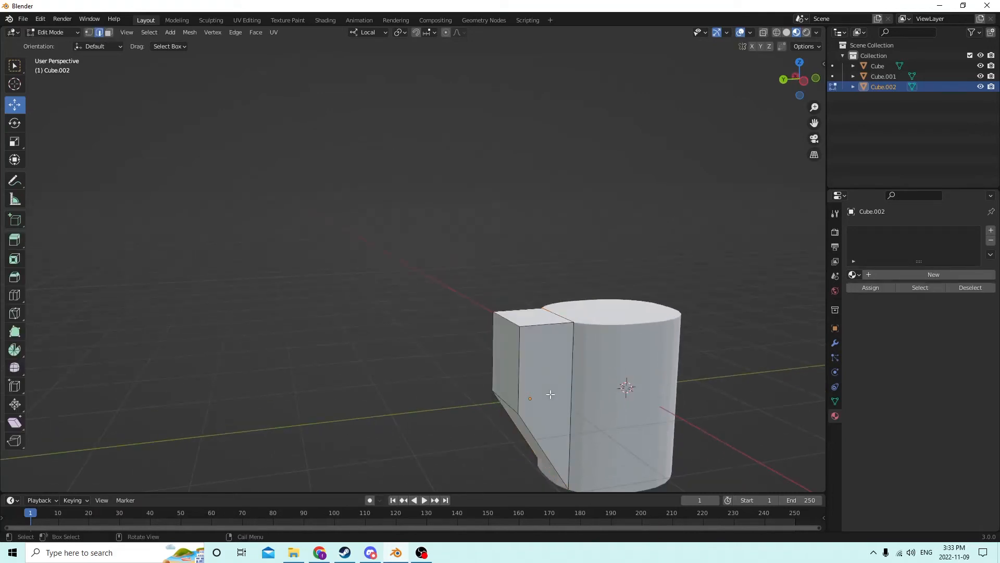
key(Tab)
key(Tab)
key(l)
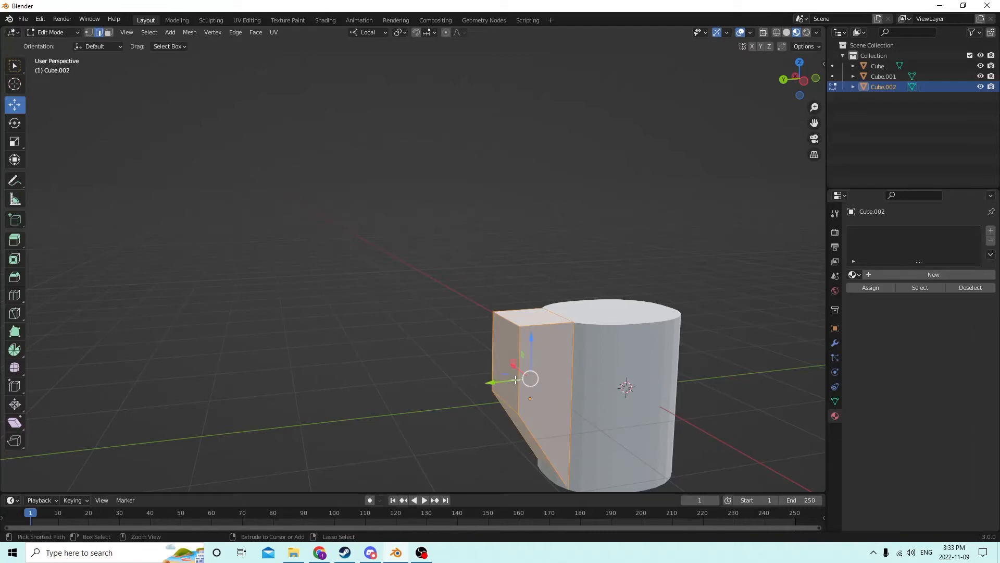
key(ctrl+b)
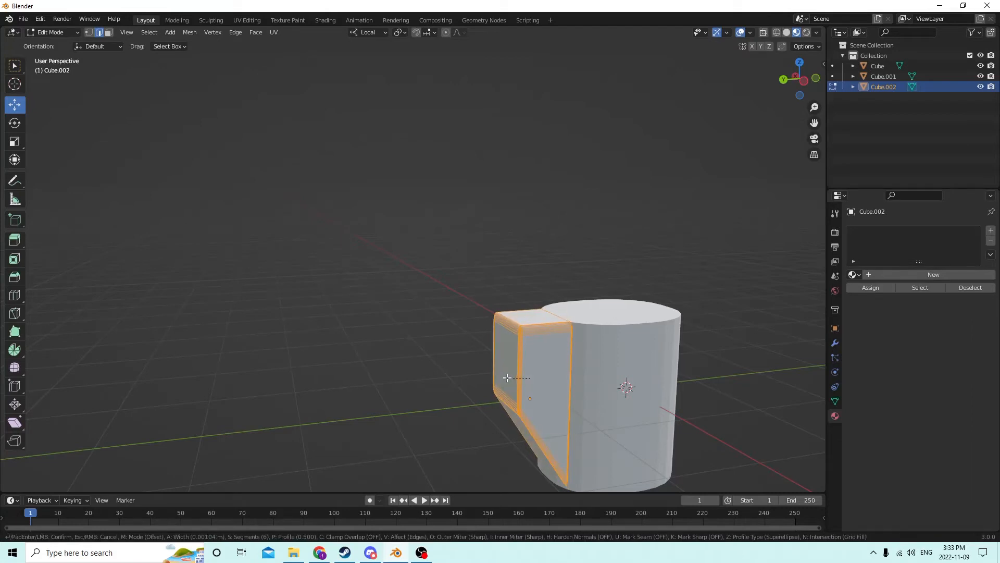
click(506, 378)
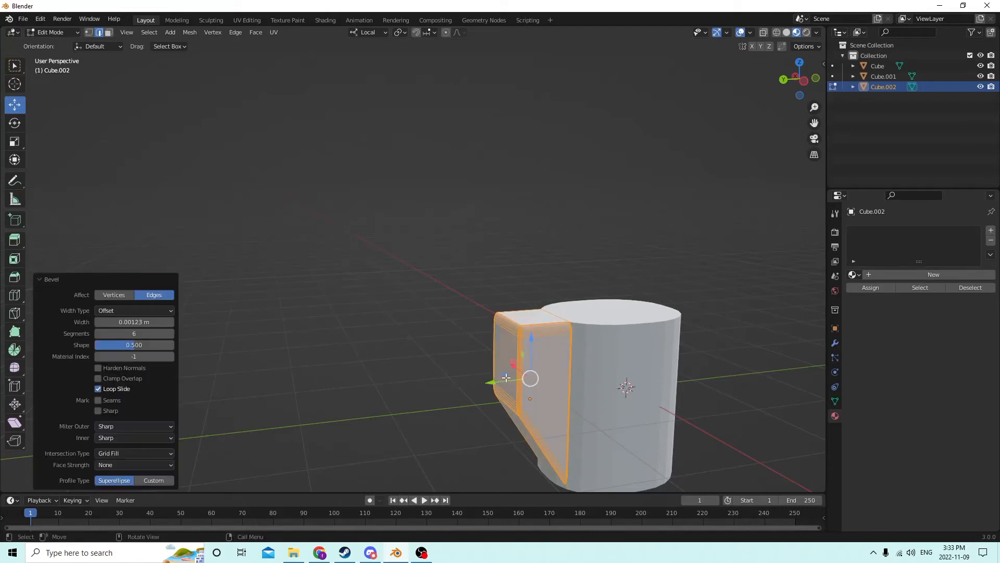
middle_drag(505, 378, 492, 400)
click(521, 311)
middle_drag(520, 311, 482, 293)
key(Tab)
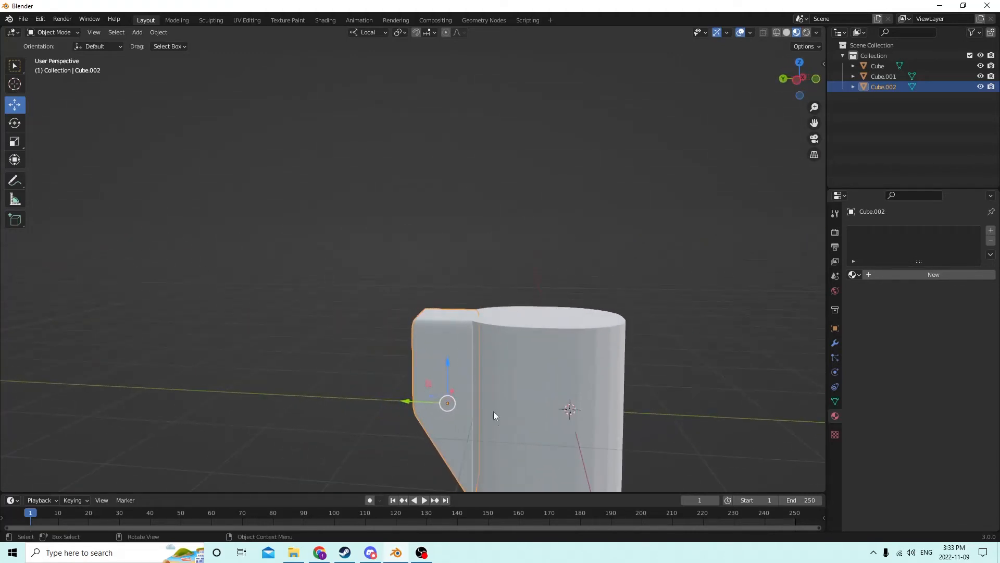
- Add one horizontal loop cut to the rounded body near its bottom edge, slid to a factor of about 0.893
middle_drag(449, 367, 341, 273)
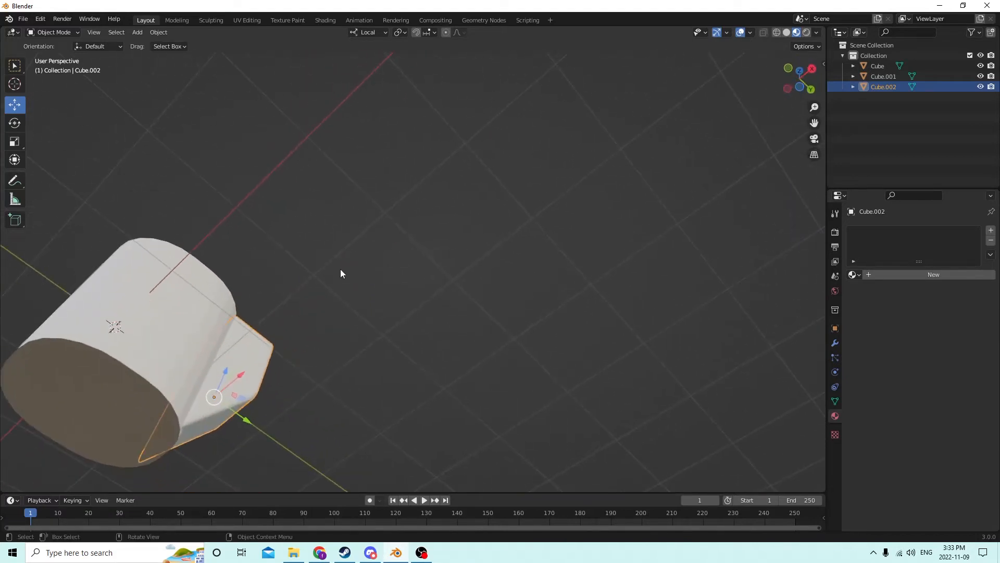
click(92, 392)
middle_drag(104, 391, 207, 9)
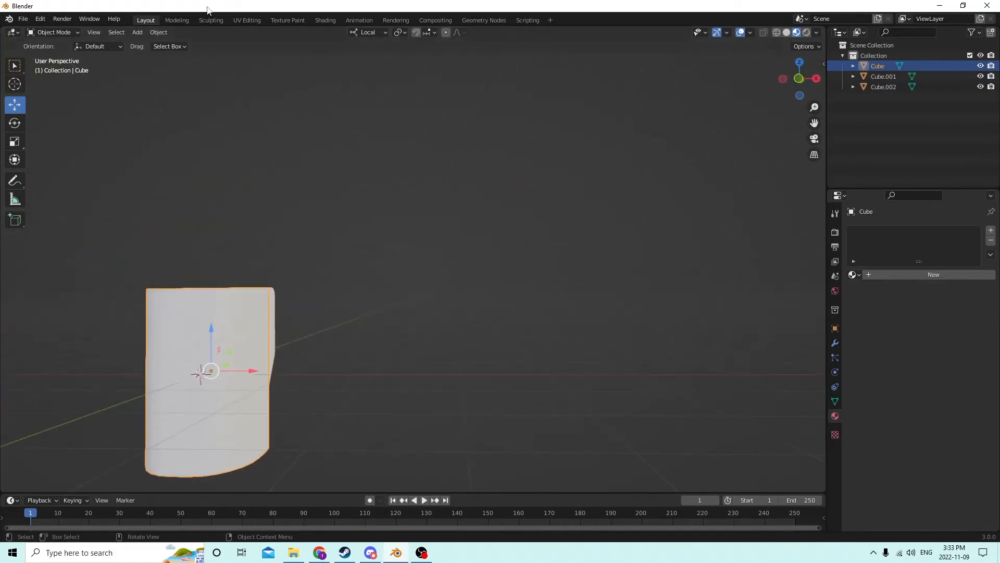
middle_drag(284, 130, 285, 376)
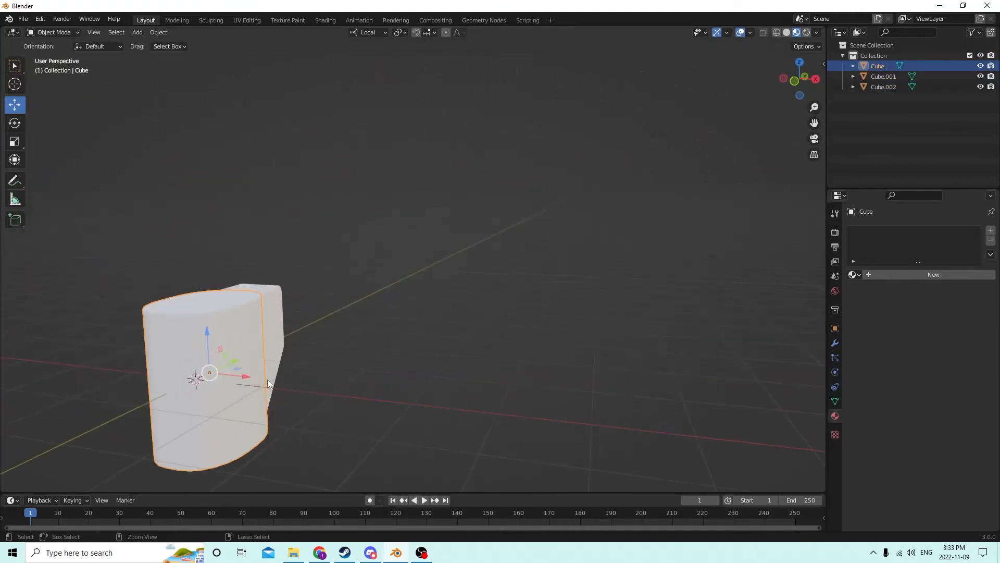
key(Tab)
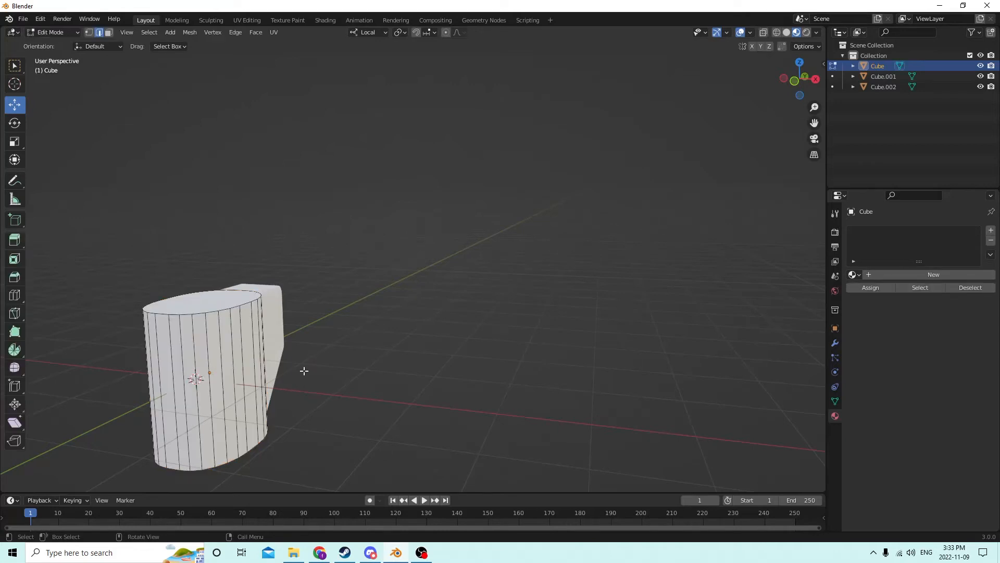
middle_drag(367, 350, 367, 348)
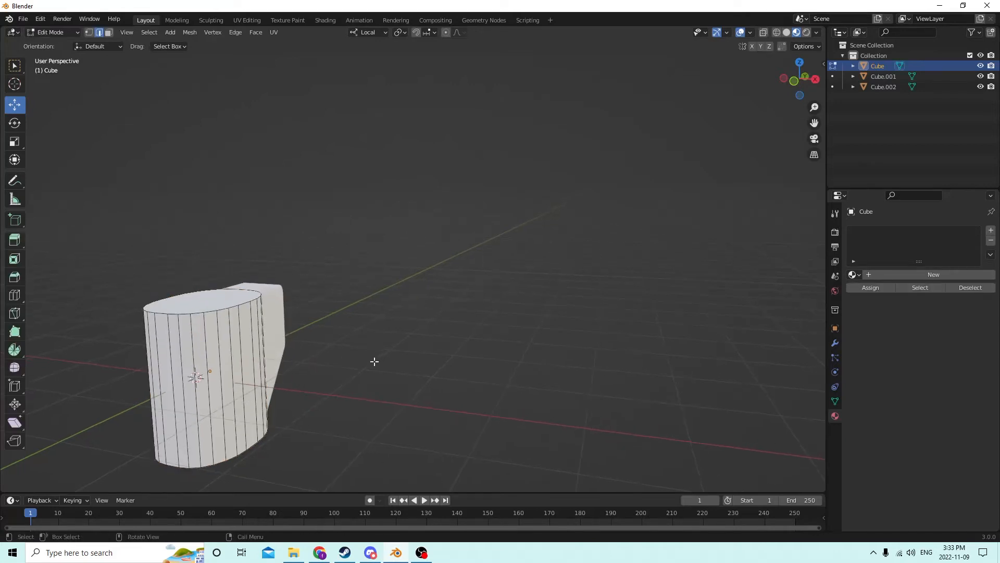
alt+click(191, 399)
key(g)
key(g)
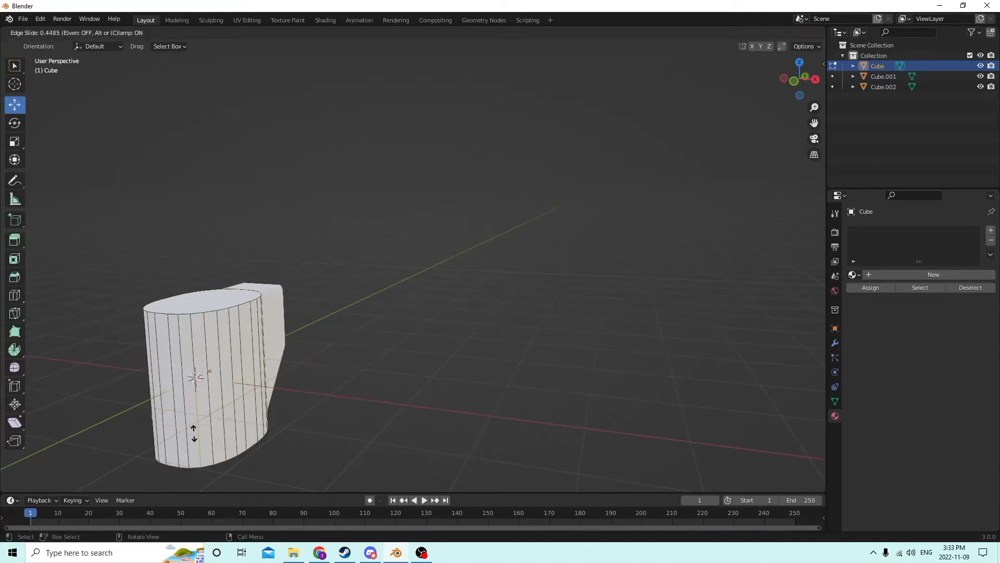
click(198, 465)
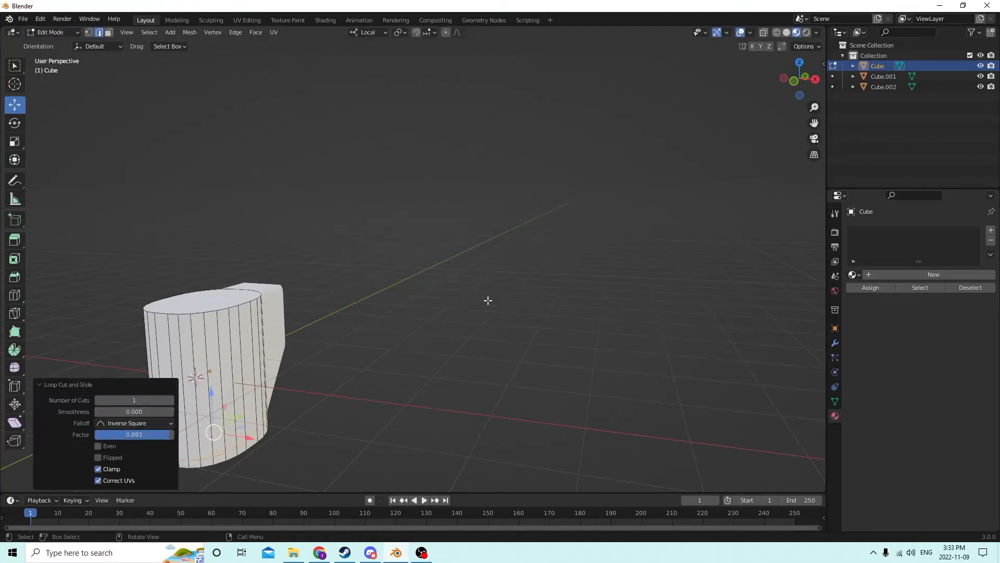
key(alt+a)
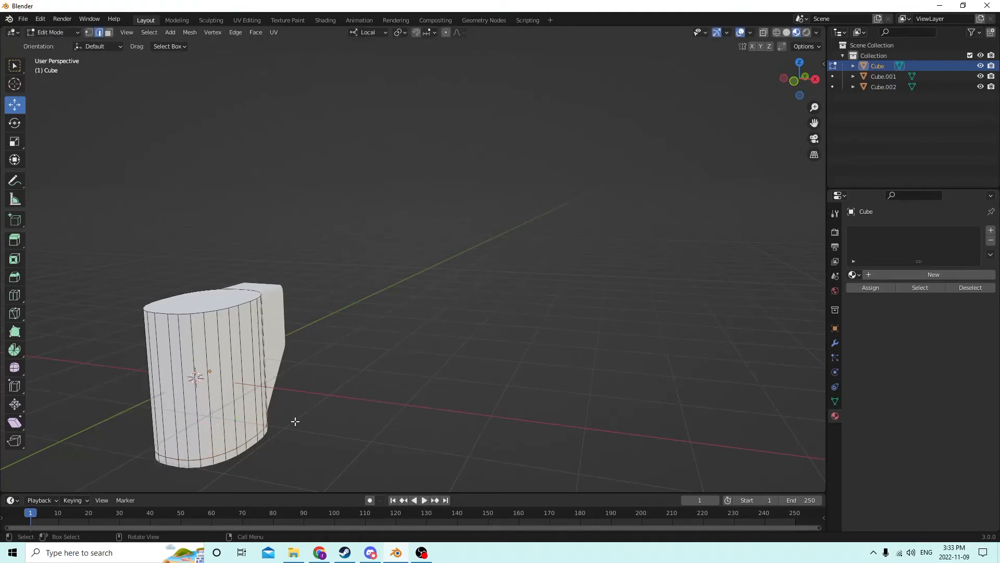
- Add a second horizontal loop cut just above the first one, slid to a factor of about 0.808
key(ctrl+r)
click(206, 423)
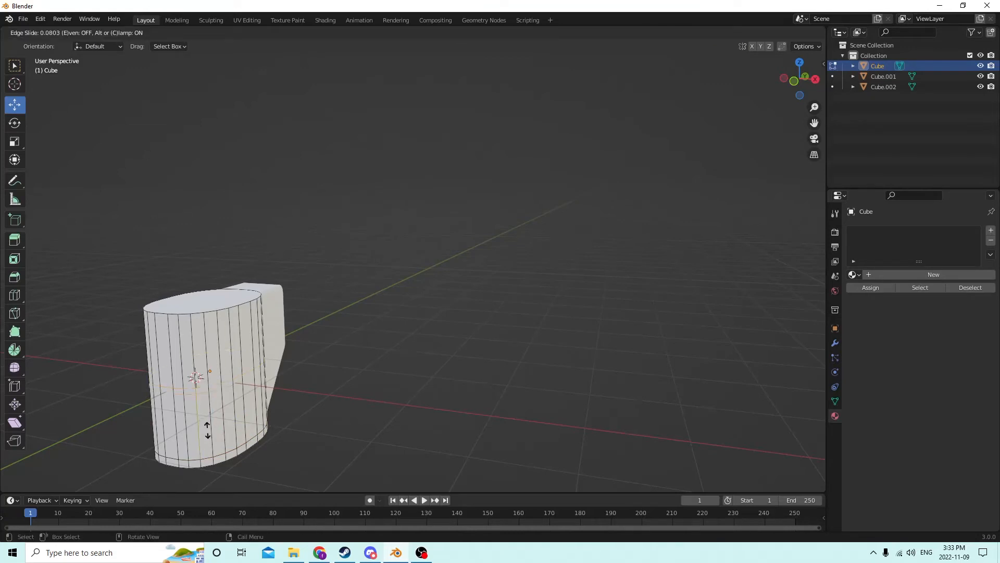
click(227, 479)
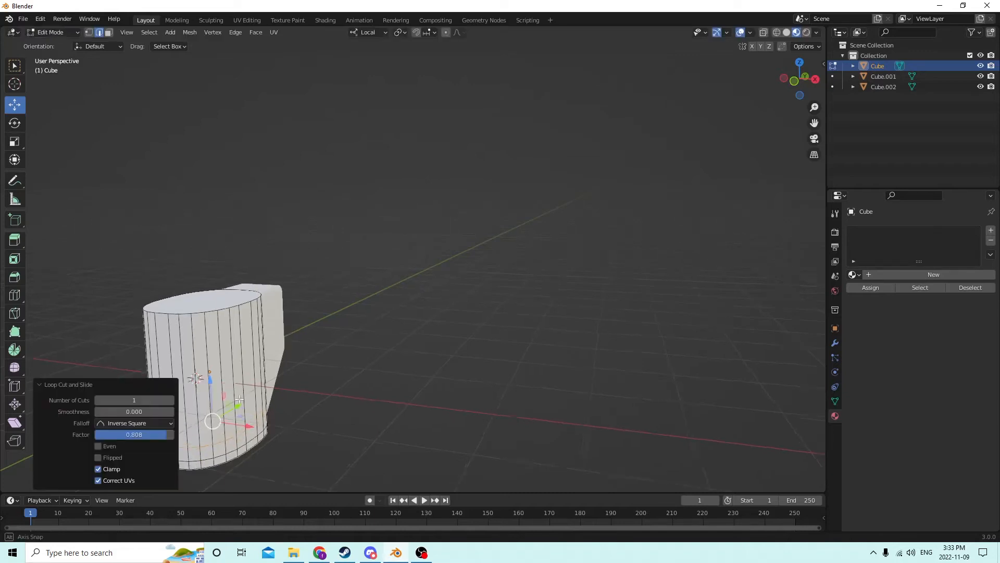
- Scale the body's bottom face up to about 1.3 to flare the base outward
middle_drag(227, 479, 286, 286)
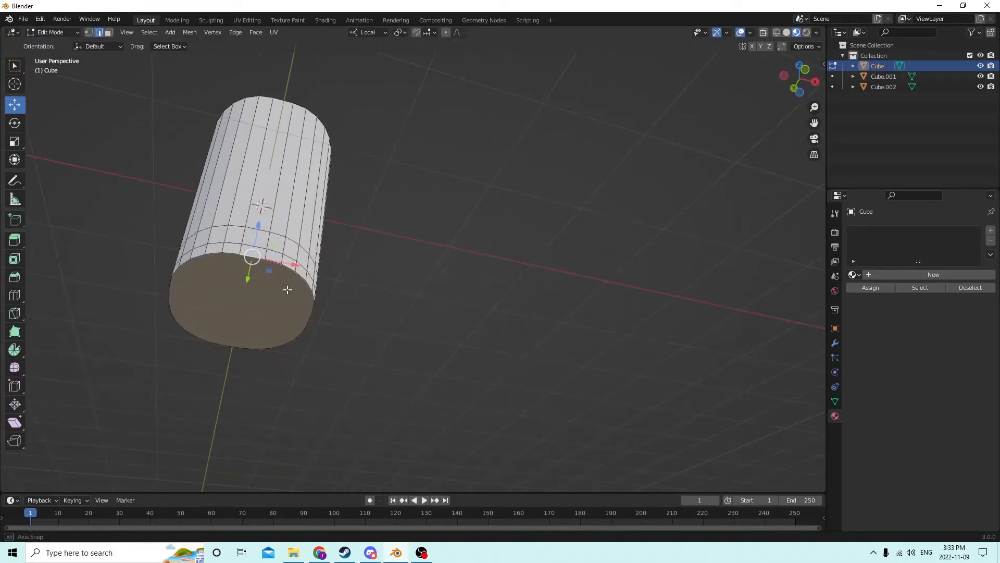
click(109, 32)
click(271, 324)
middle_drag(390, 274, 387, 318)
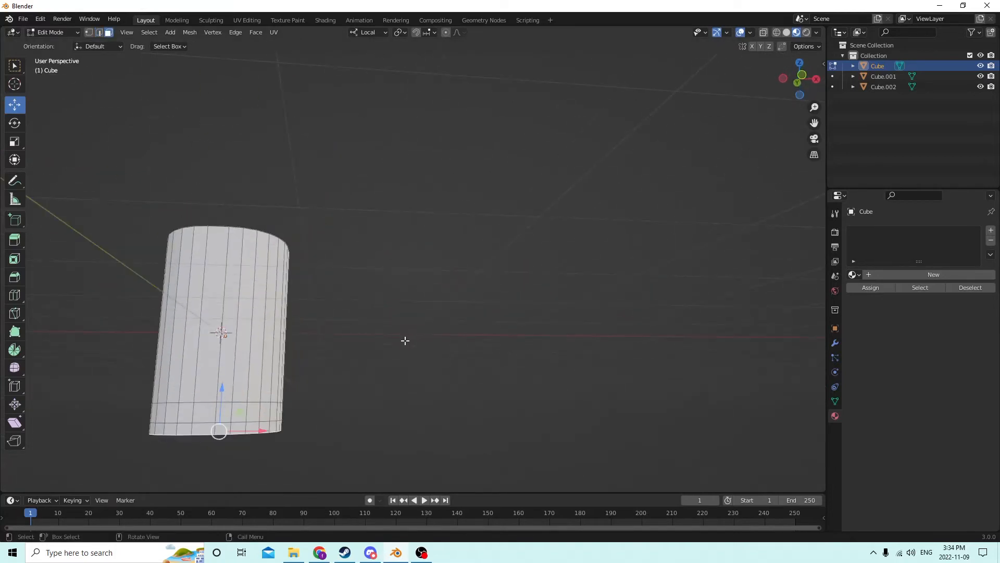
key(s)
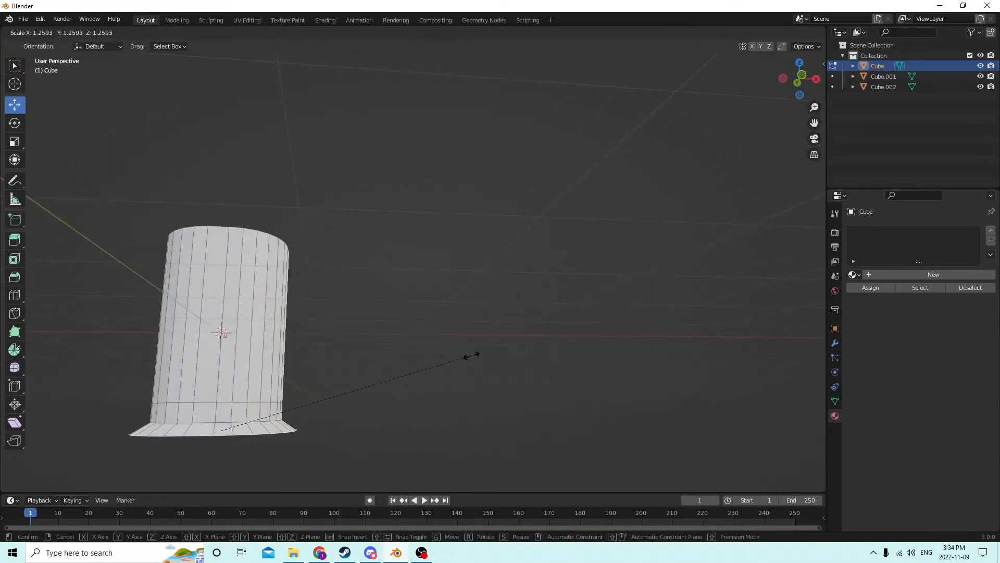
click(487, 357)
- Select the lower edge ring just above the flared base, scale it to about 1.14, and return to Object Mode
middle_drag(456, 350, 501, 369)
mouse_move(340, 463)
middle_down()
mouse_move(313, 469)
mouse_move(375, 460)
mouse_move(338, 462)
middle_up()
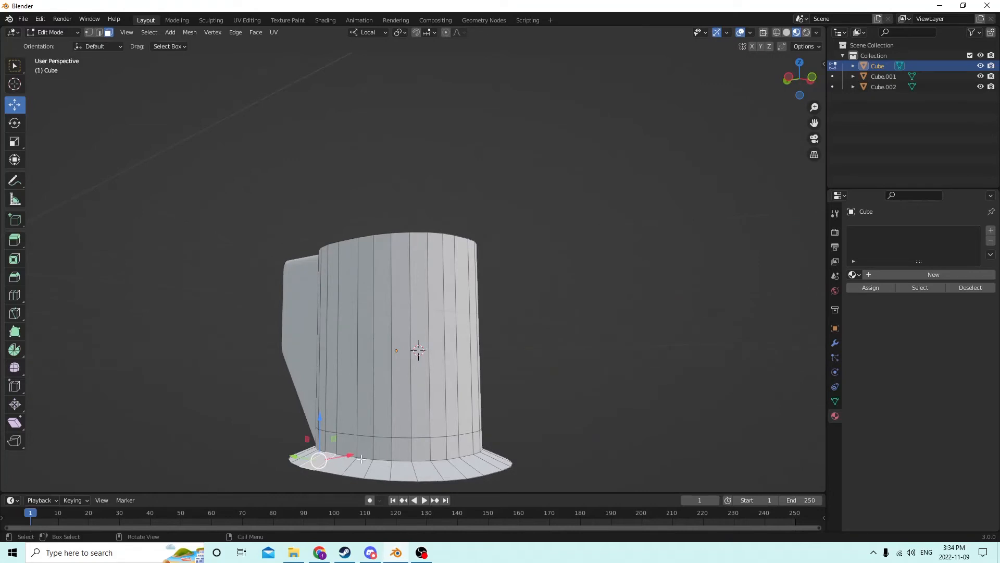
click(332, 451)
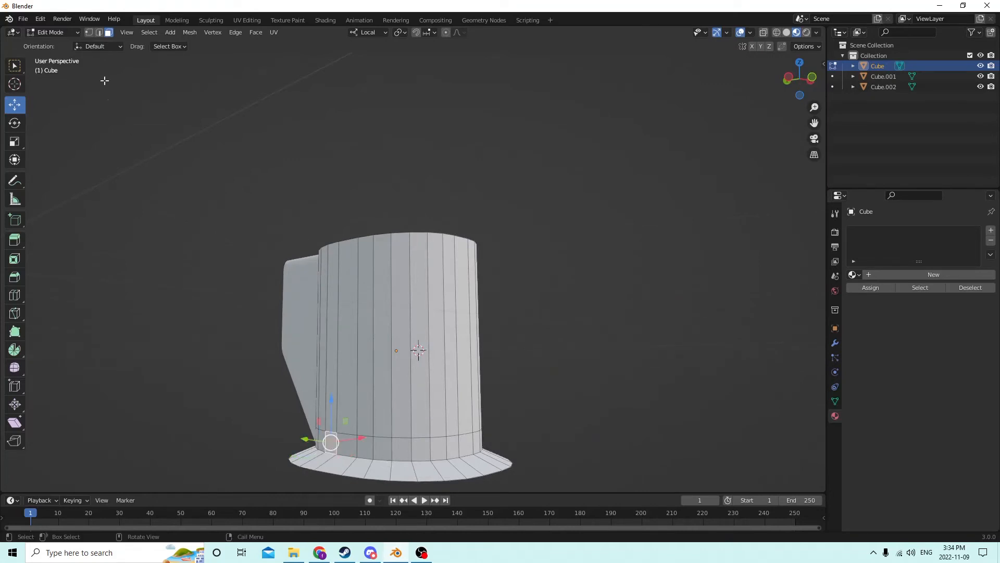
click(96, 33)
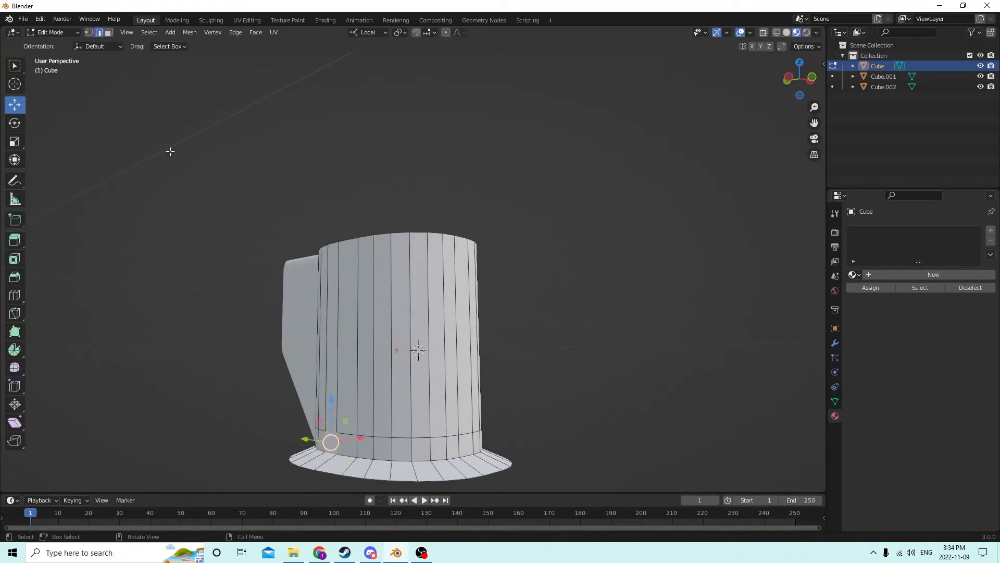
click(345, 456)
ctrl+click(483, 454)
middle_drag(483, 454, 500, 385)
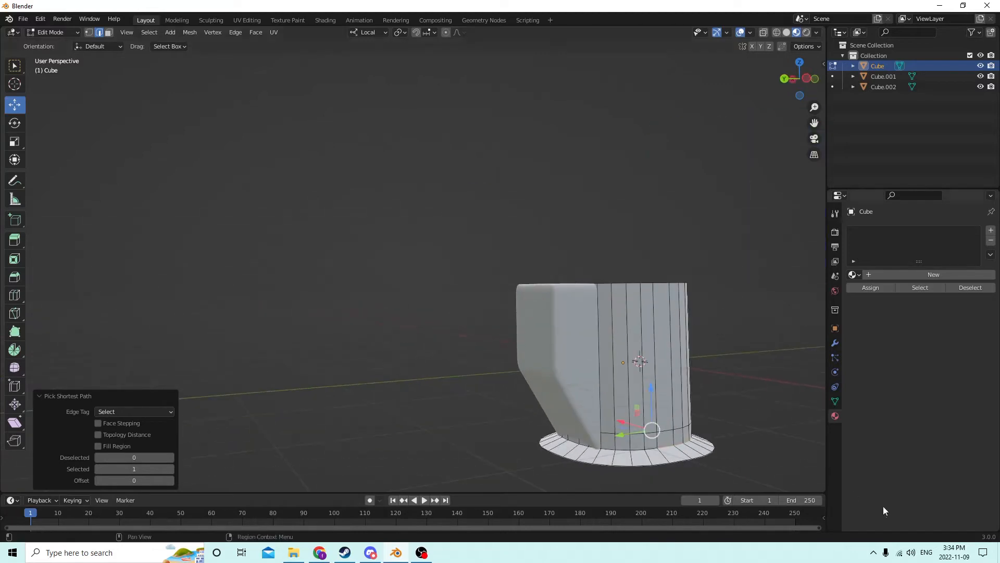
ctrl+click(606, 450)
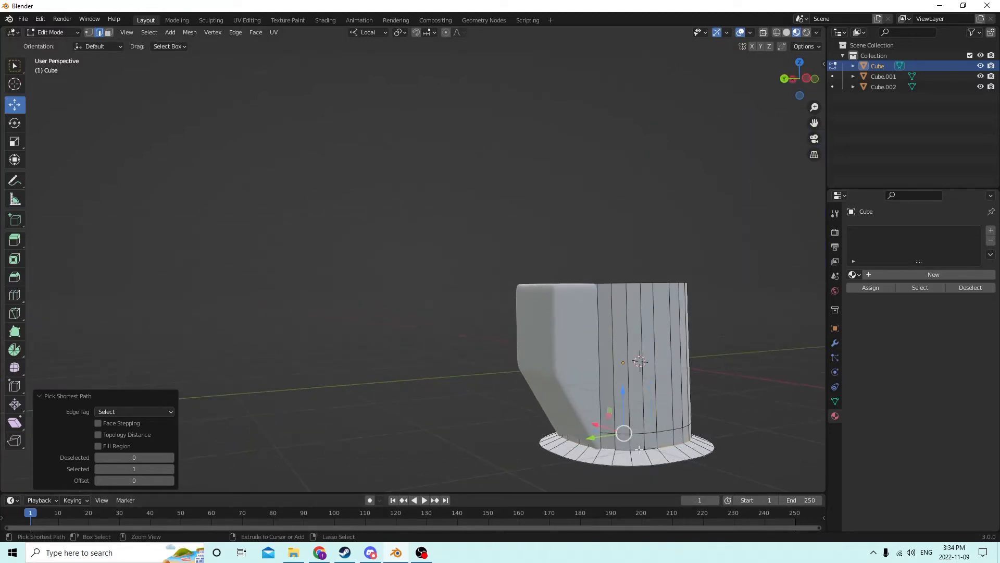
middle_drag(724, 454, 500, 401)
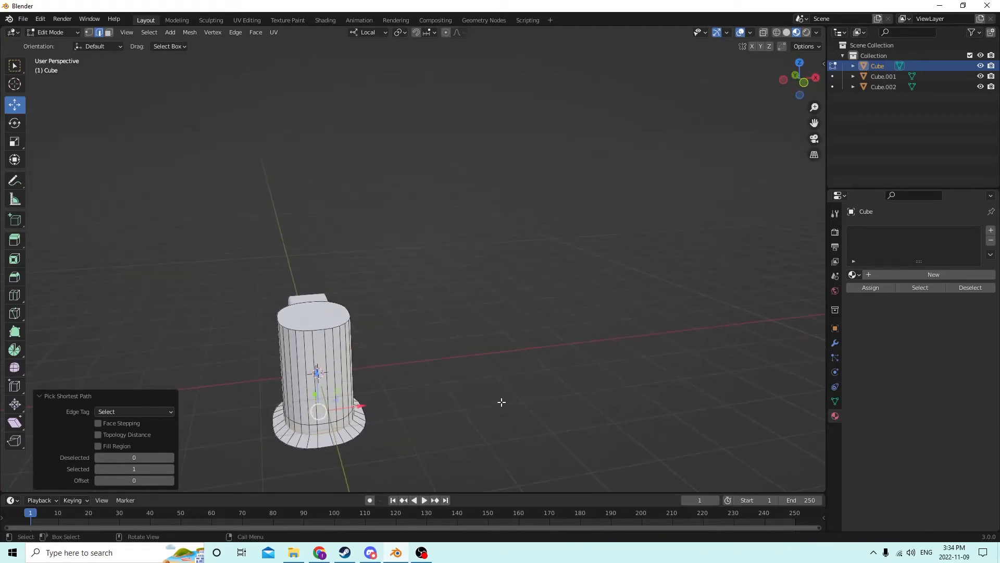
key(s)
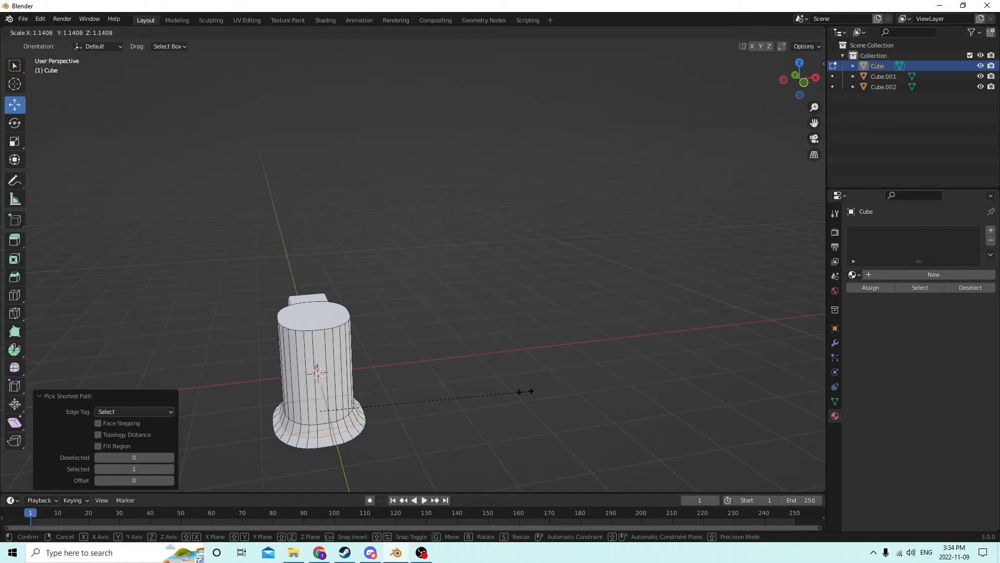
click(525, 391)
middle_drag(521, 381, 315, 354)
key(Tab)
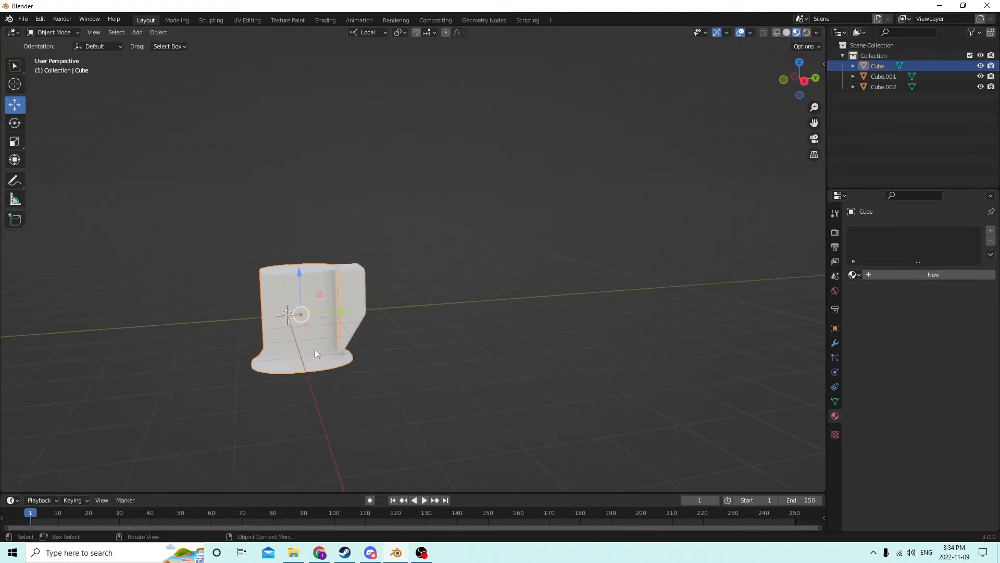
- Select the sloped side block together with the rounded body and scale both to about 0.8 along local Z
drag(813, 121, 945, 182)
scroll(590, 158, up, 1)
middle_drag(590, 158, 556, 150)
click(474, 385)
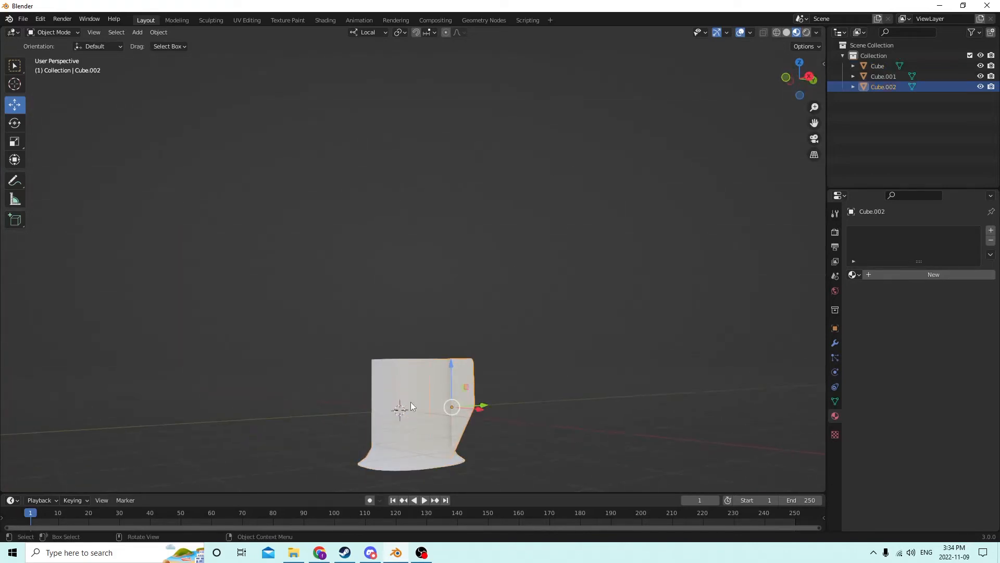
key(Tab)
key(Tab)
shift+click(420, 388)
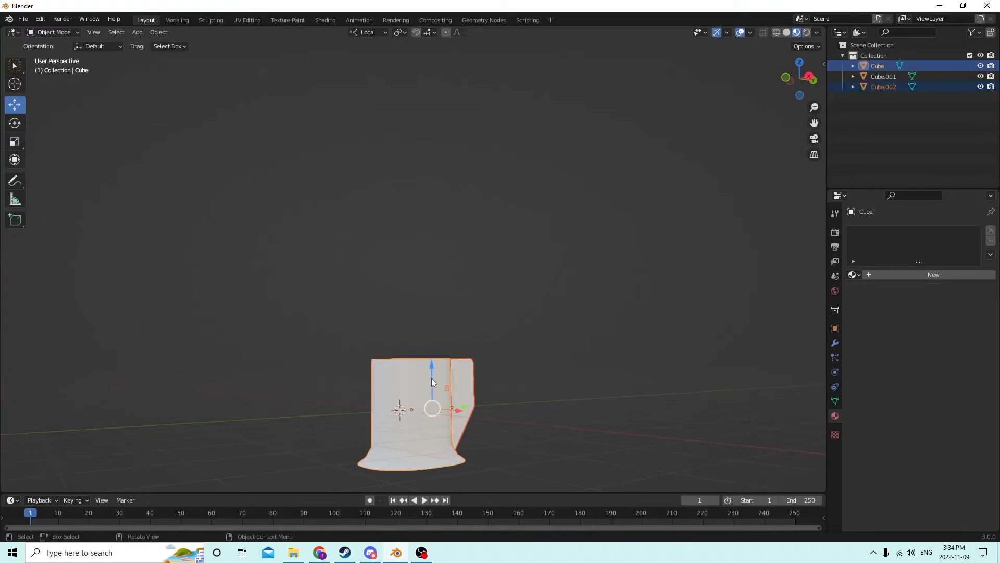
click(14, 143)
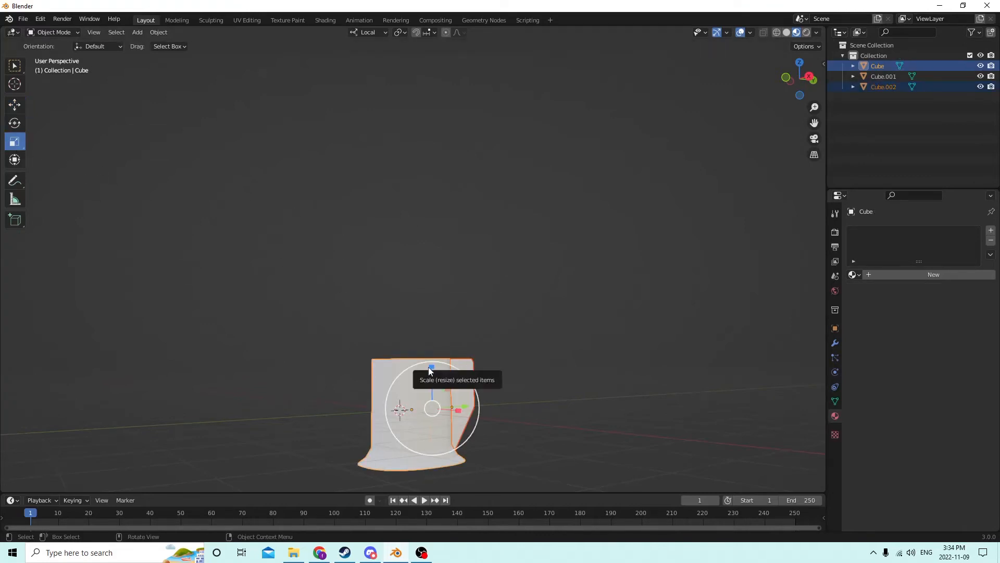
drag(432, 366, 433, 375)
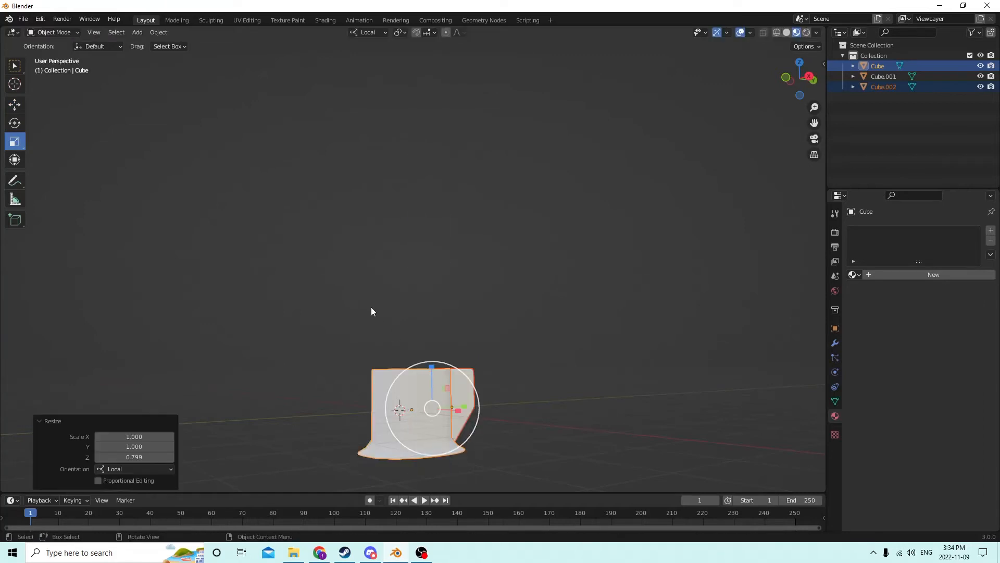
- Deselect everything and add a new 0.02 m cube mesh at the world origin
middle_drag(372, 308, 518, 354)
click(539, 361)
key(shift+a)
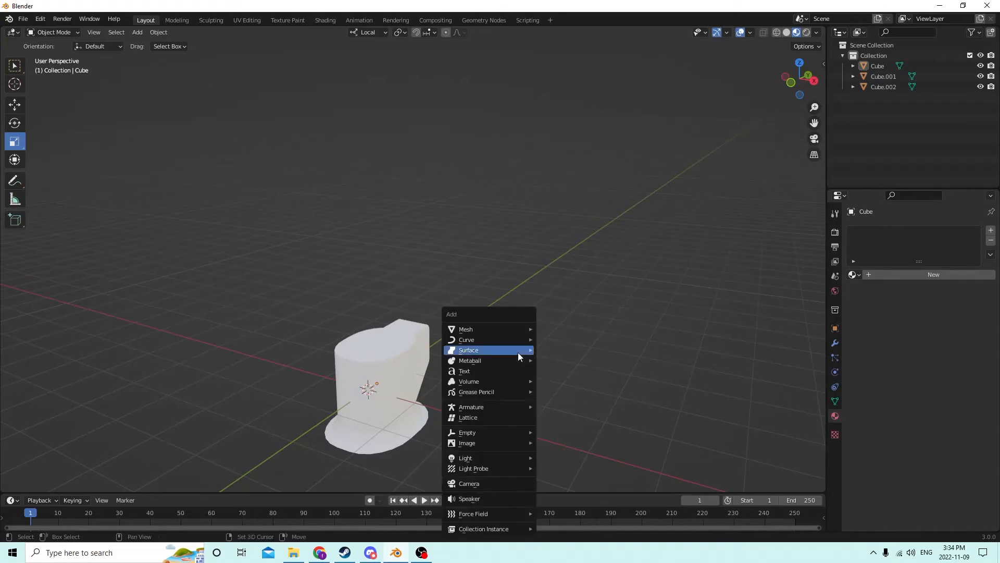
mouse_move(499, 328)
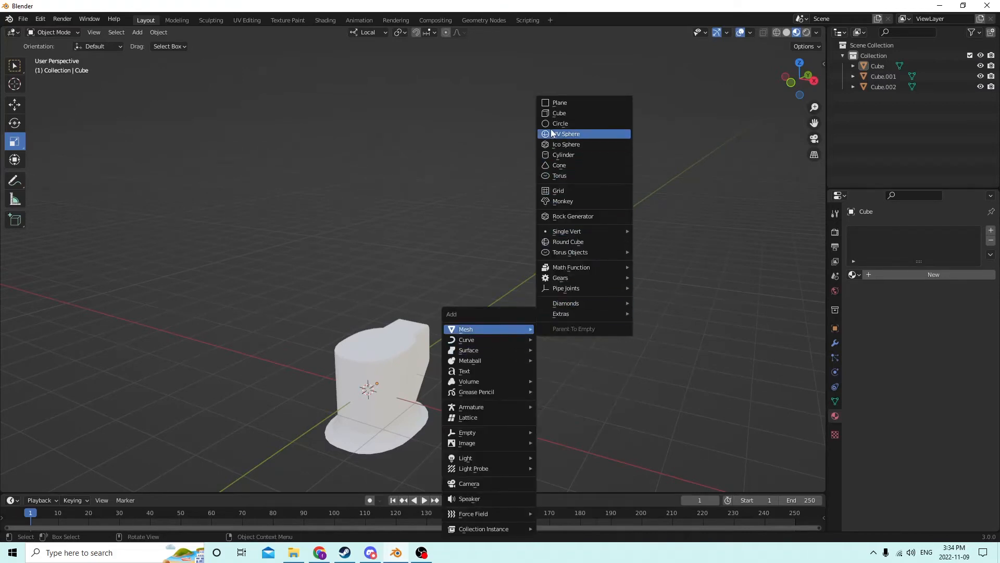
click(560, 113)
middle_drag(561, 129, 485, 175)
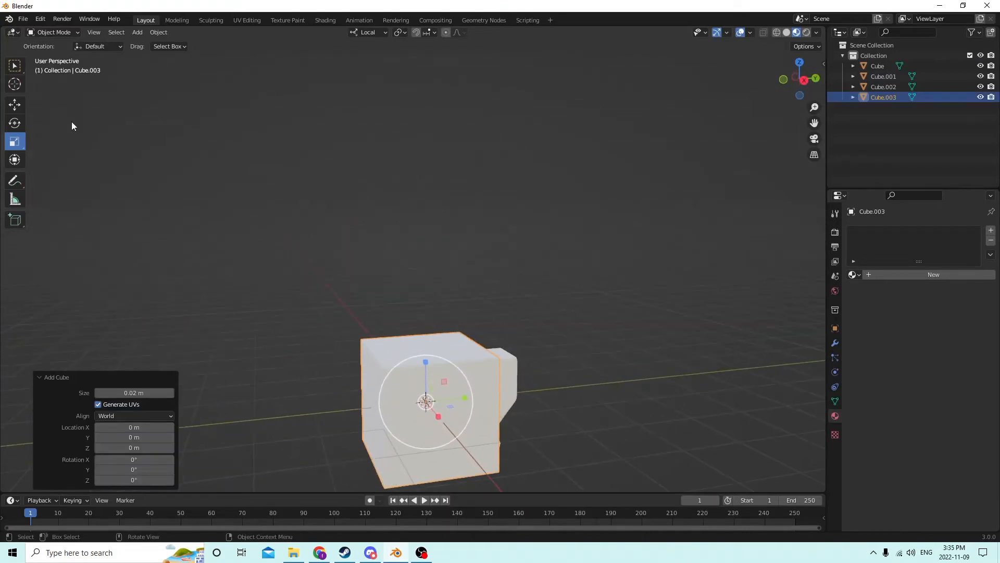
- Move the new cube about 0.0029 m along local Y
click(24, 105)
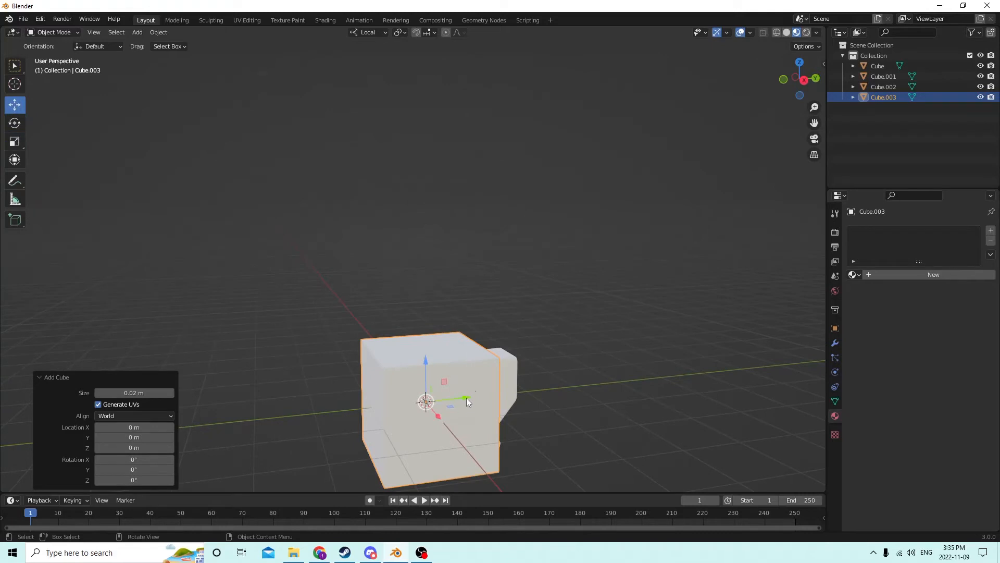
mouse_move(467, 398)
mouse_down()
mouse_move(538, 390)
mouse_move(482, 389)
mouse_up()
middle_drag(482, 389, 518, 396)
key(s)
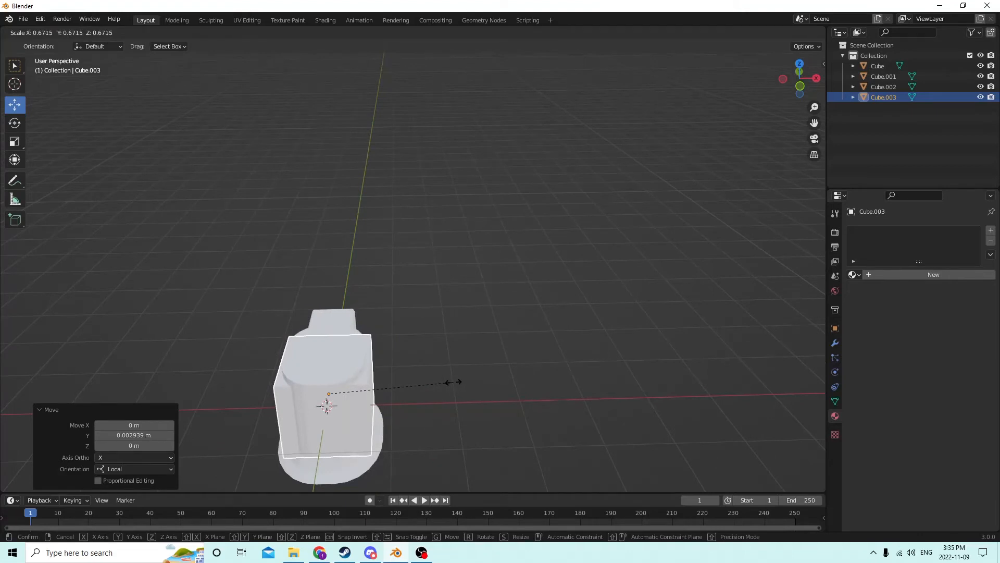
key(Escape)
middle_drag(444, 368, 380, 329)
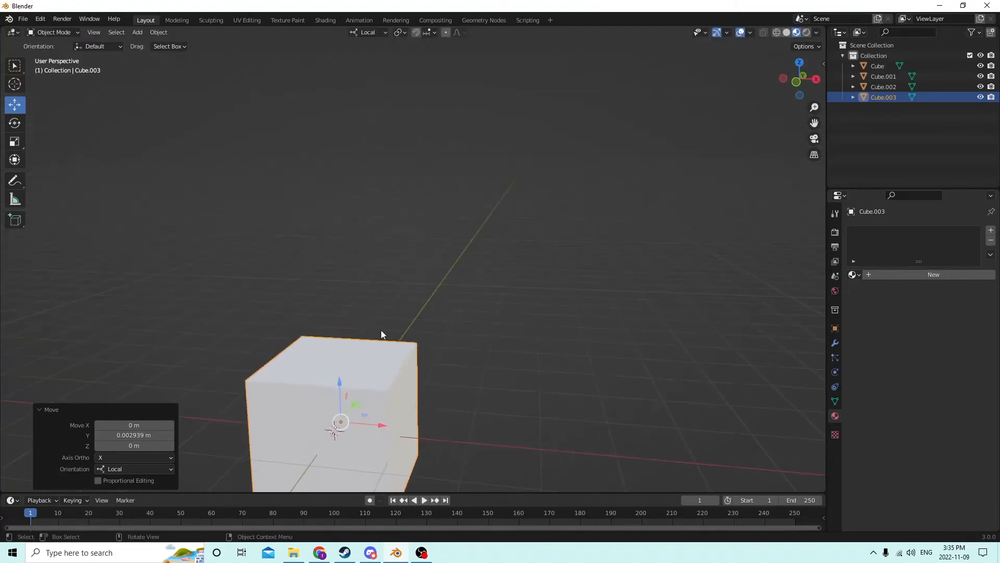
- Raise the new cube about 0.02 m along local Z so it sits above the rounded body
middle_drag(412, 284, 405, 255)
scroll(406, 254, down, 2)
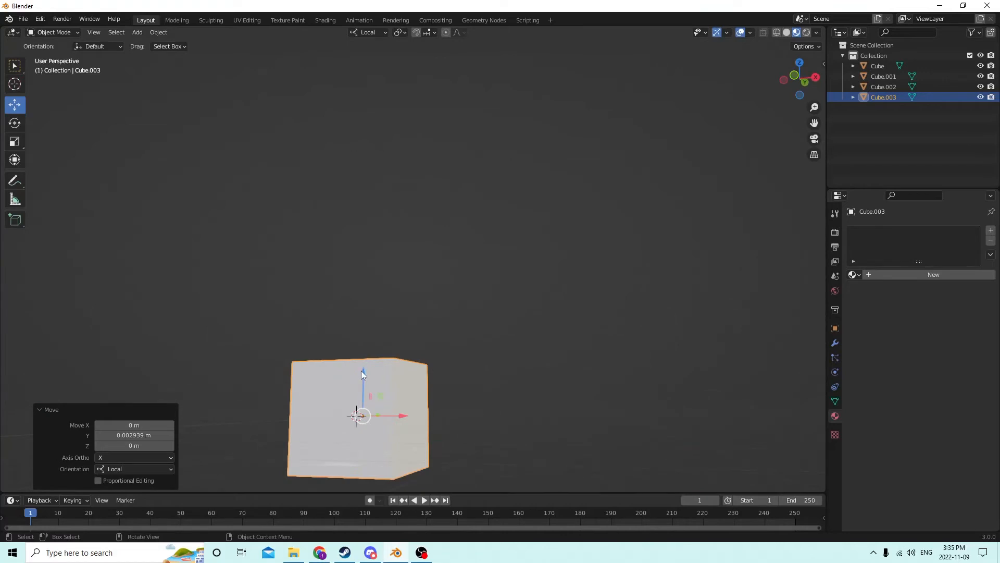
drag(362, 373, 386, 264)
scroll(386, 264, up, 1)
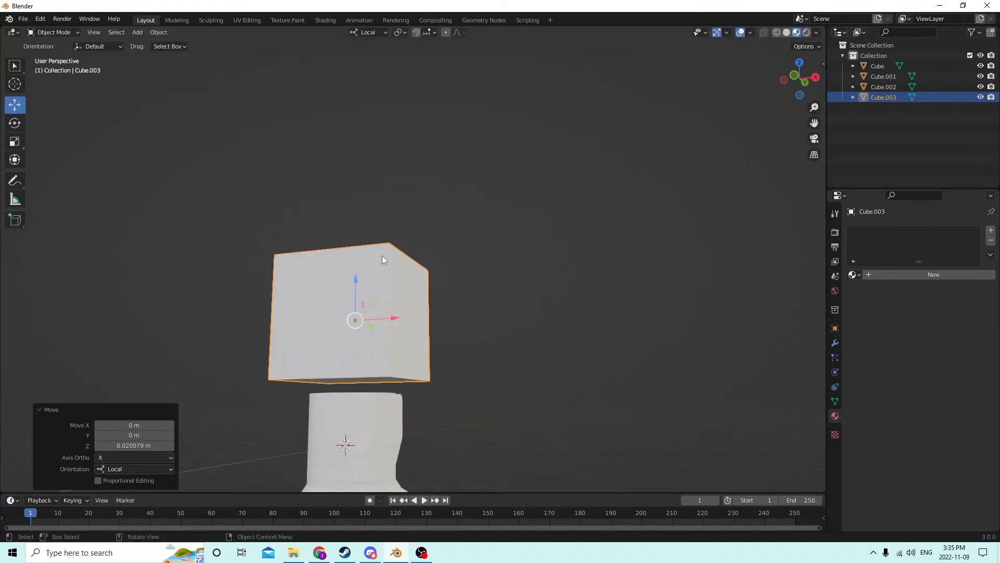
- Bevel all edges of the new cube above the body with 6 segments to make a rounded, bowl-like shape
middle_drag(382, 260, 388, 250)
key(Tab)
middle_drag(365, 363, 316, 331)
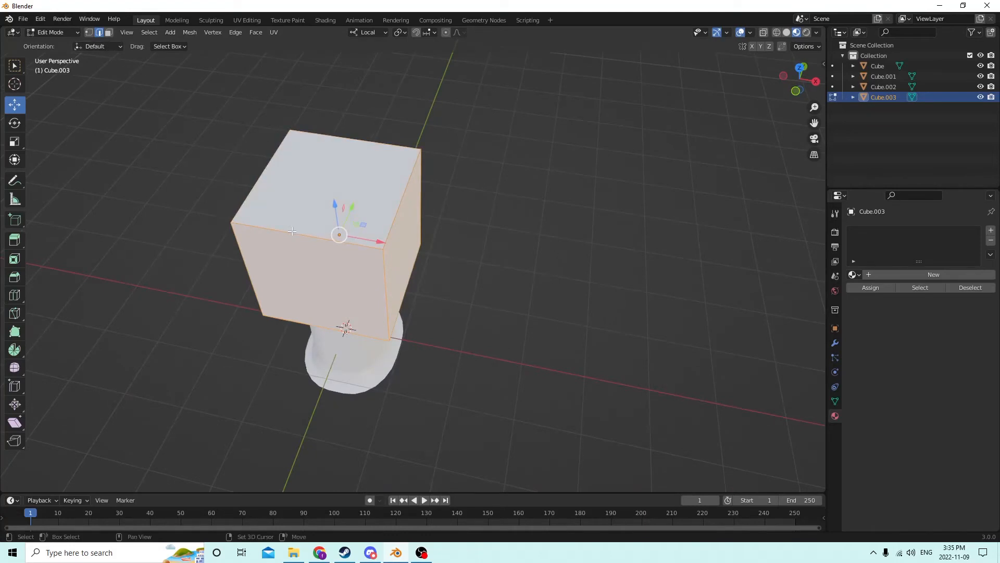
middle_drag(400, 201, 471, 185)
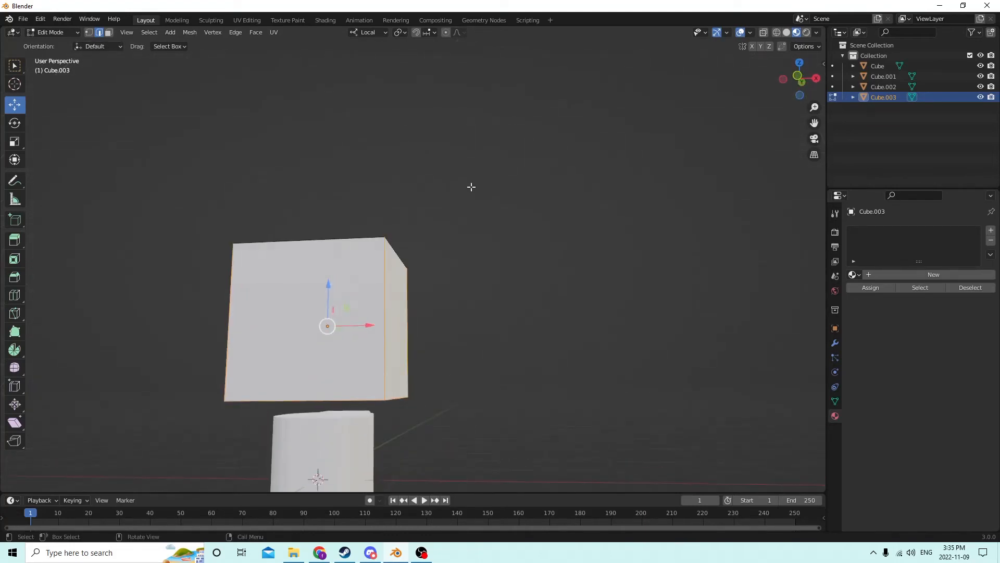
key(ctrl+b)
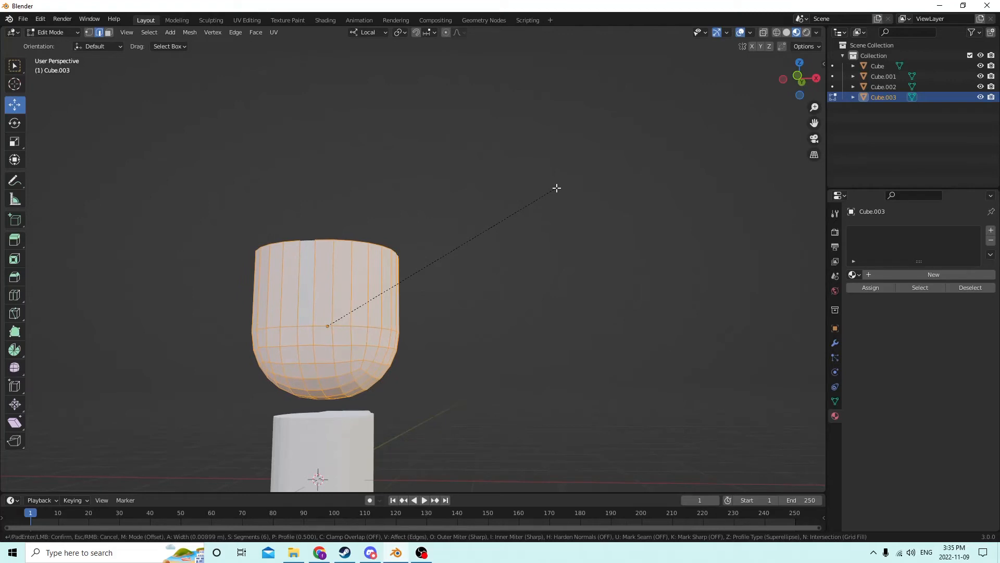
click(556, 188)
middle_drag(529, 223, 478, 229)
key(Tab)
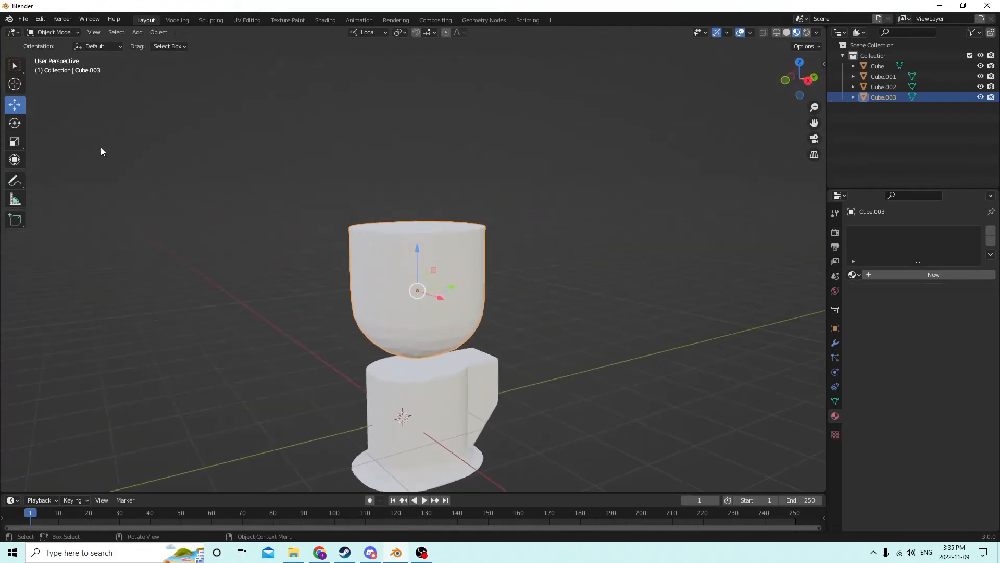
- Flatten the bowl to 0.439 along local Z and lower it about 0.0099 m onto the rounded body
click(14, 138)
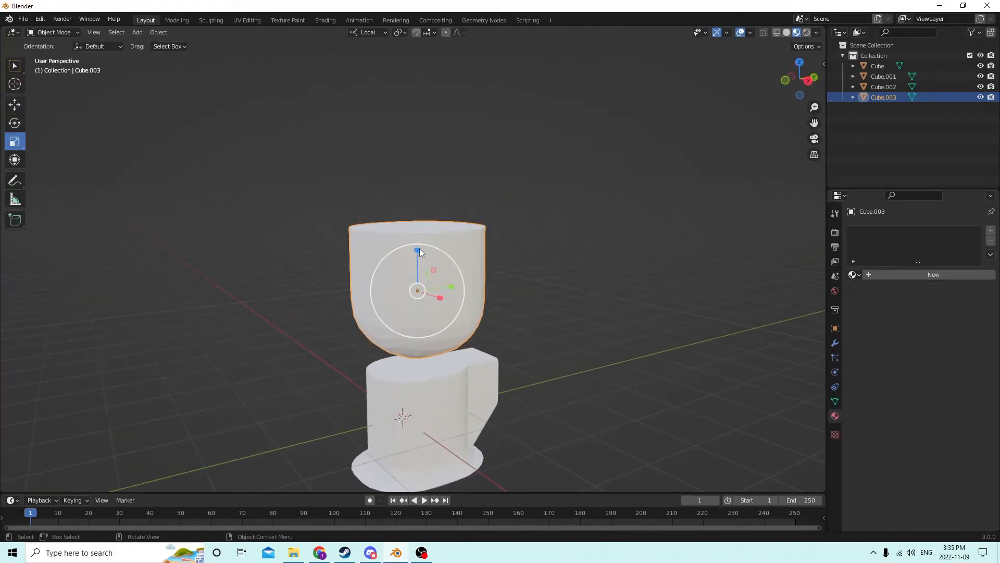
drag(420, 248, 419, 271)
middle_drag(419, 272, 365, 312)
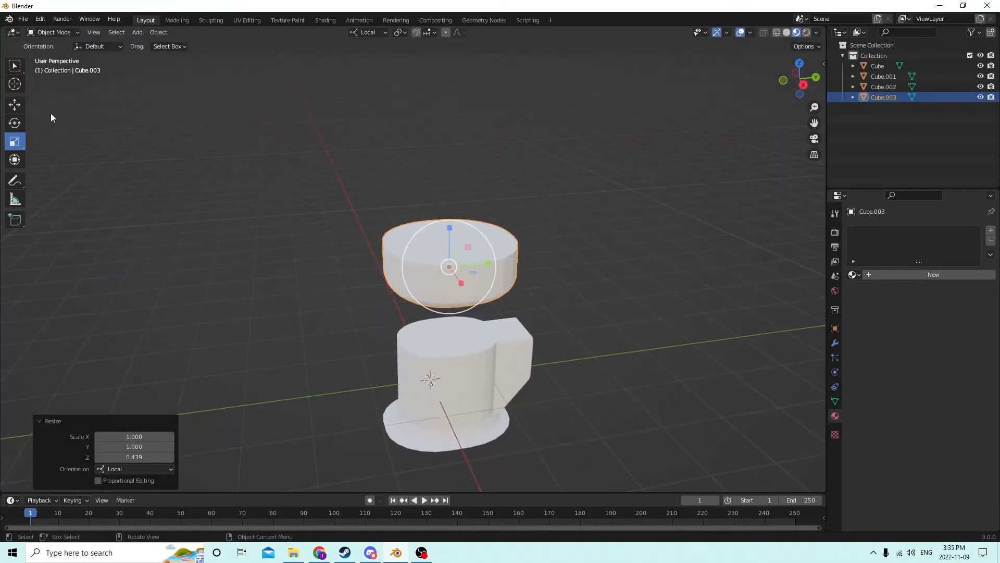
click(14, 104)
drag(445, 227, 445, 289)
middle_drag(445, 289, 583, 344)
- Scale the bowl uniformly to 1.329 and narrow it to 0.665 along local X
key(s)
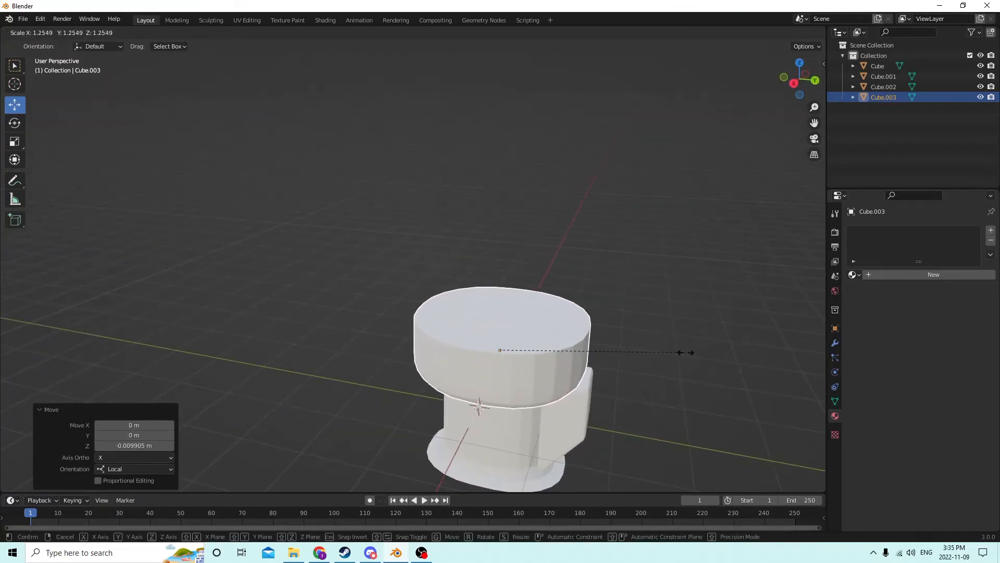
click(690, 352)
middle_drag(457, 317, 533, 281)
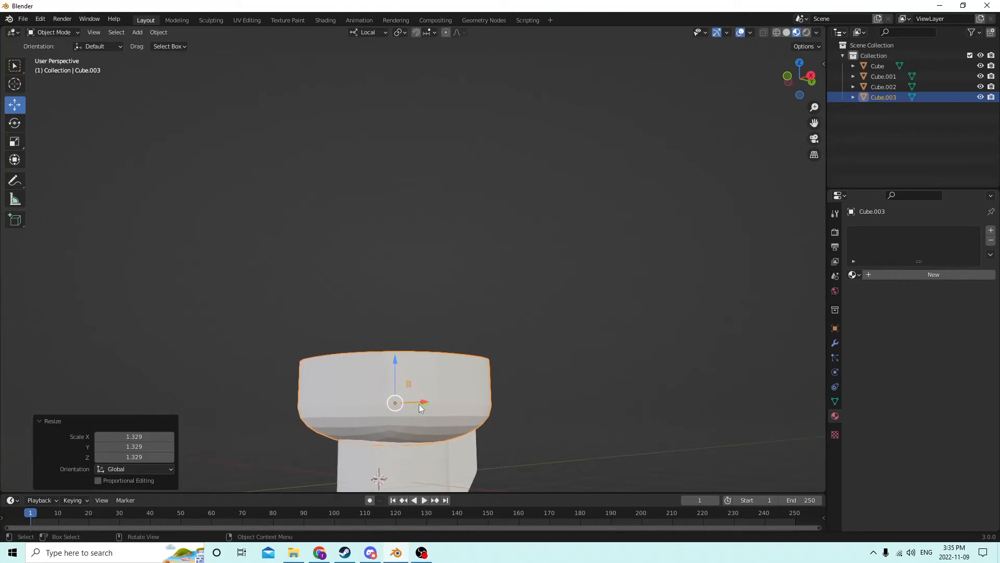
middle_drag(420, 404, 228, 320)
click(14, 142)
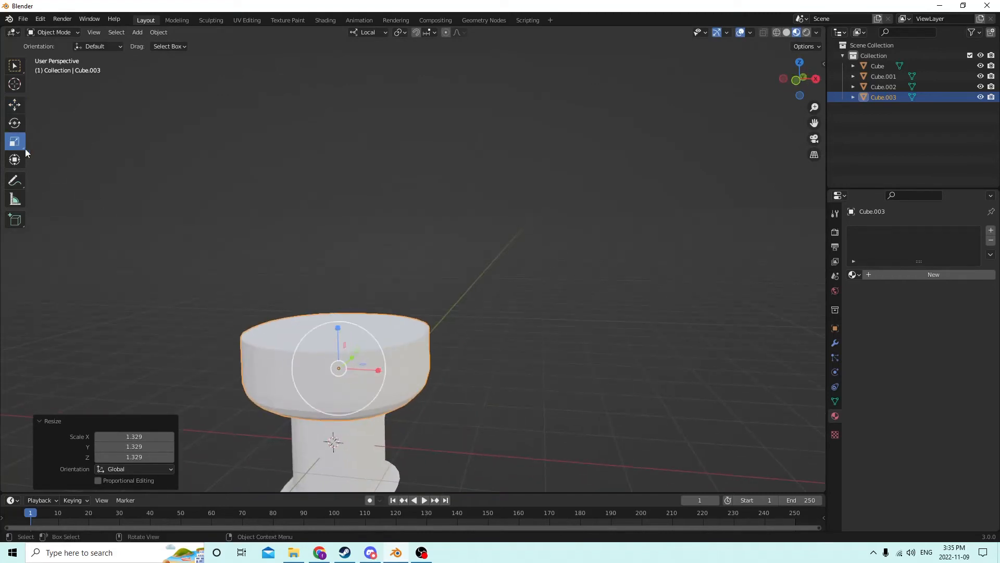
middle_drag(399, 390, 397, 383)
drag(363, 309, 345, 309)
middle_drag(219, 276, 239, 328)
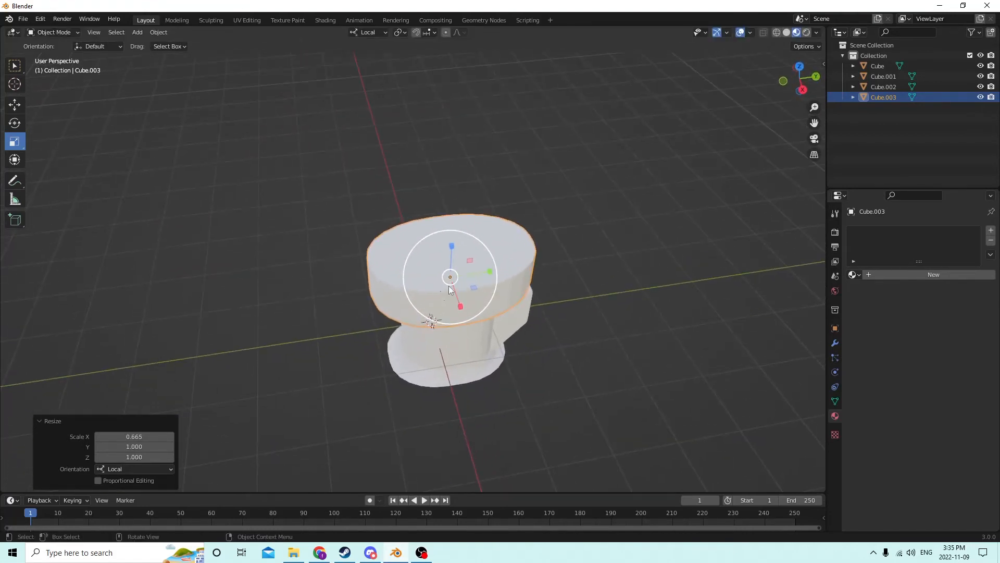
- Refine the bowl's proportions by scaling to about 0.92 along local Y, 0.925 along local X and 0.964 along local Z
key(s)
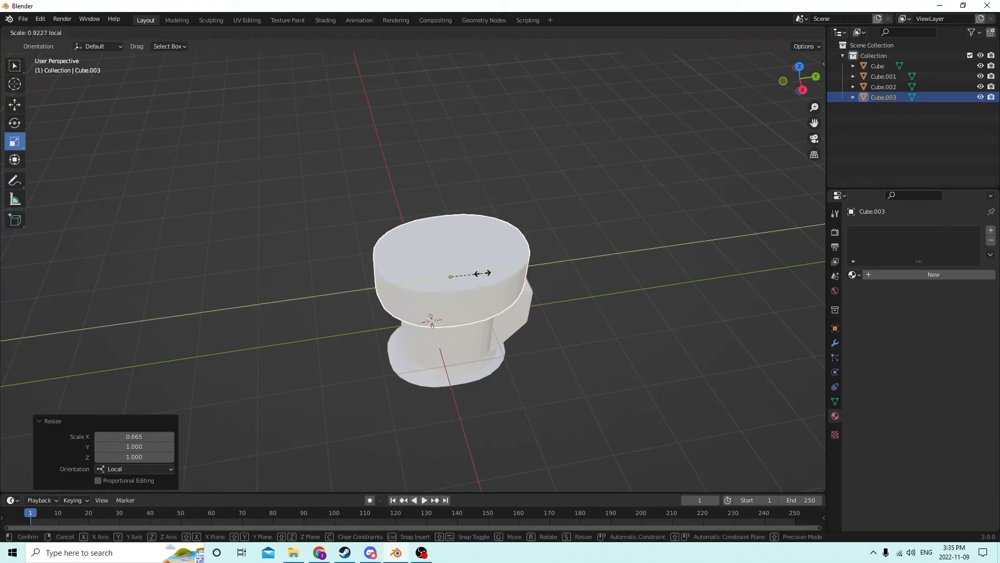
click(483, 273)
middle_drag(484, 273, 424, 312)
drag(379, 297, 375, 292)
middle_drag(389, 296, 318, 236)
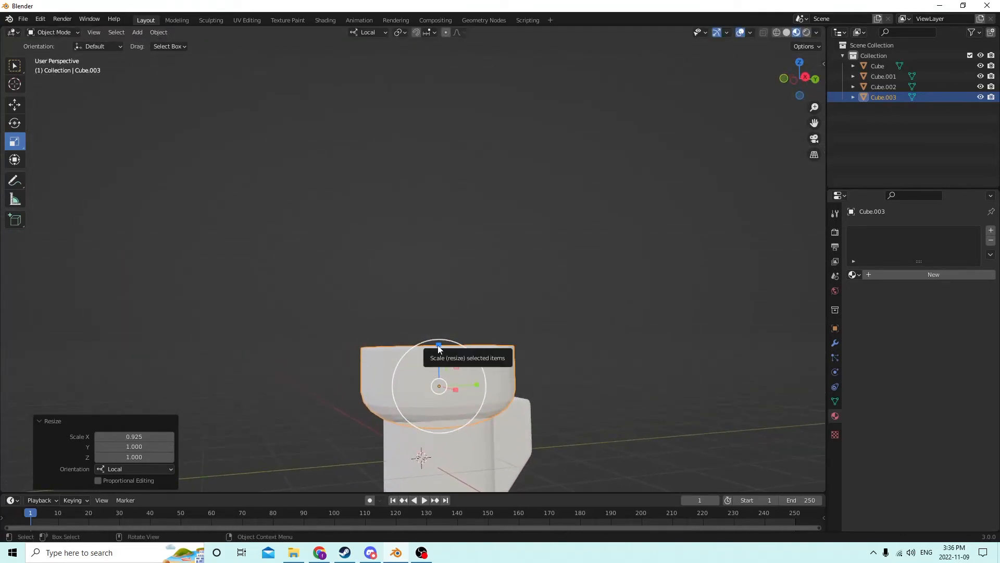
drag(442, 345, 442, 350)
middle_drag(444, 383, 460, 394)
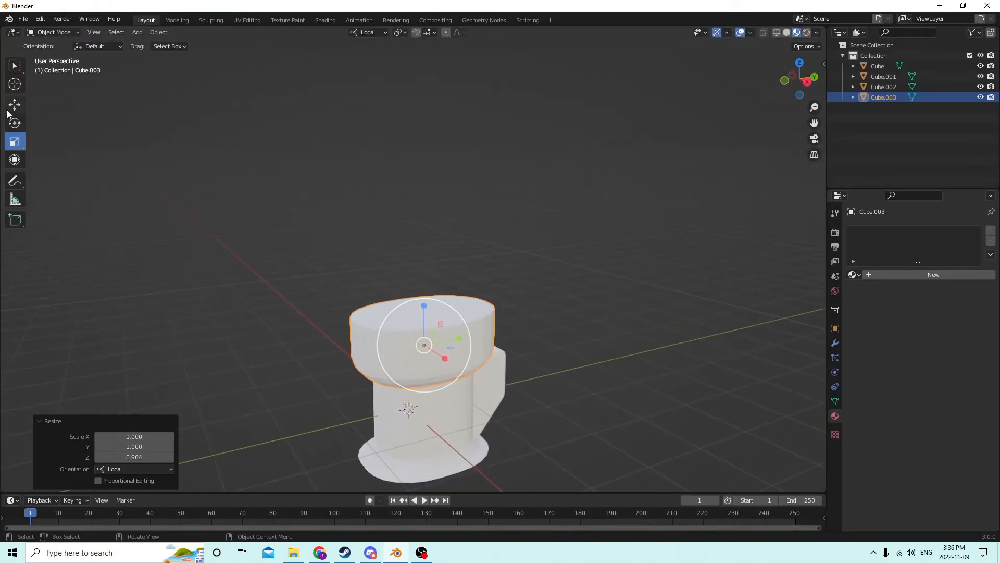
- Select the sloped side block and raise it about 0.0077 m along local Z, level with the bowl's rim
middle_drag(392, 301, 362, 314)
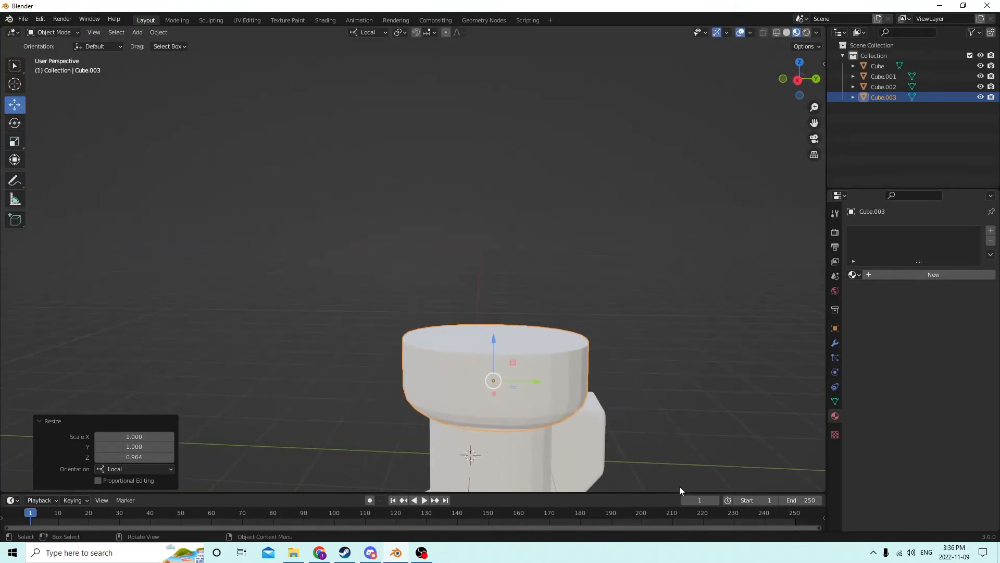
click(565, 439)
middle_drag(564, 439, 590, 408)
key(g)
key(z)
key(z)
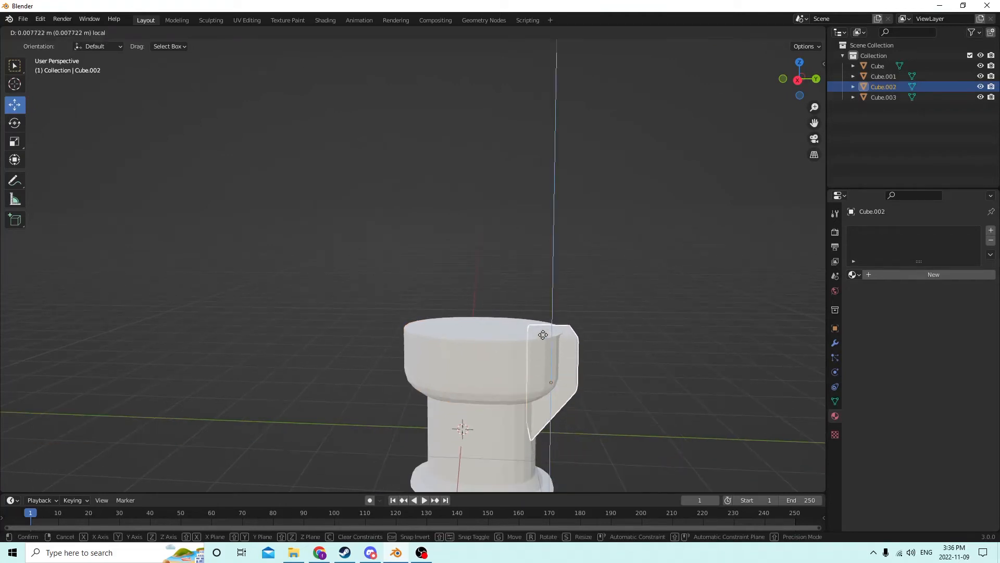
click(542, 333)
middle_drag(536, 336, 587, 360)
click(701, 358)
key(Tab)
key(Tab)
key(Tab)
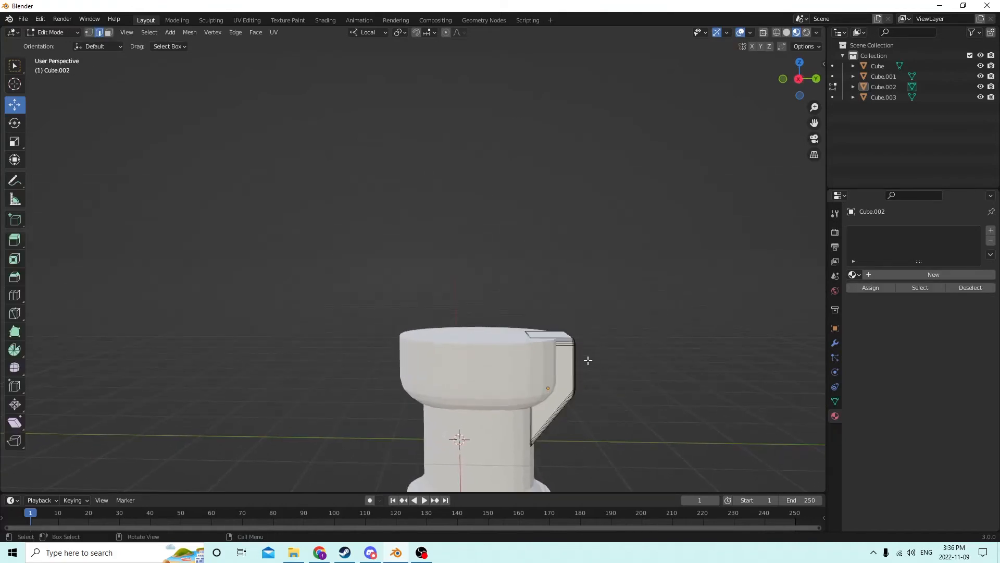
key(Tab)
key(Tab)
key(Tab)
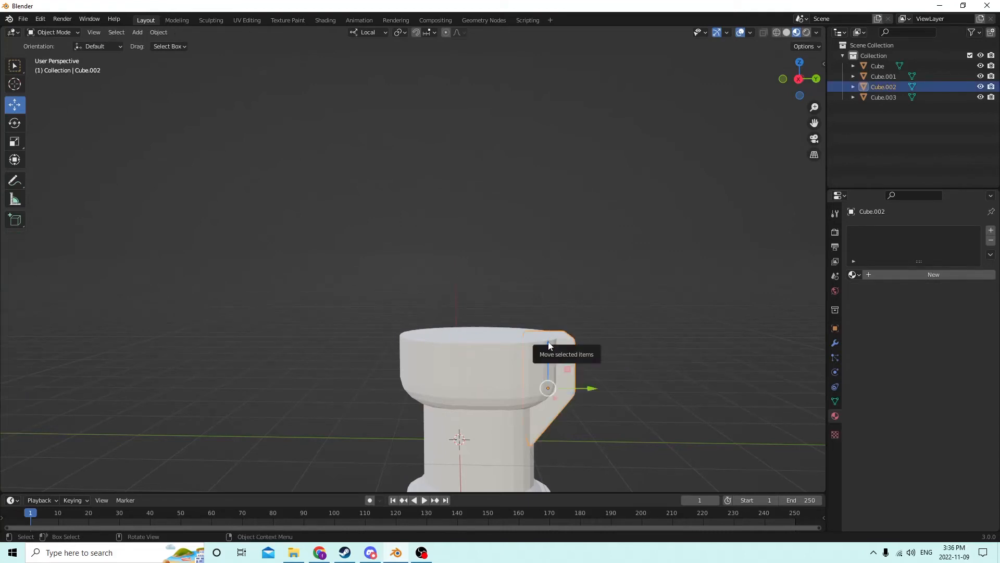
- Nudge the sloped side block slightly along local Z and local Y to fit against the bowl, and deselect it
drag(549, 342, 549, 343)
middle_drag(549, 342, 627, 374)
click(652, 344)
click(620, 369)
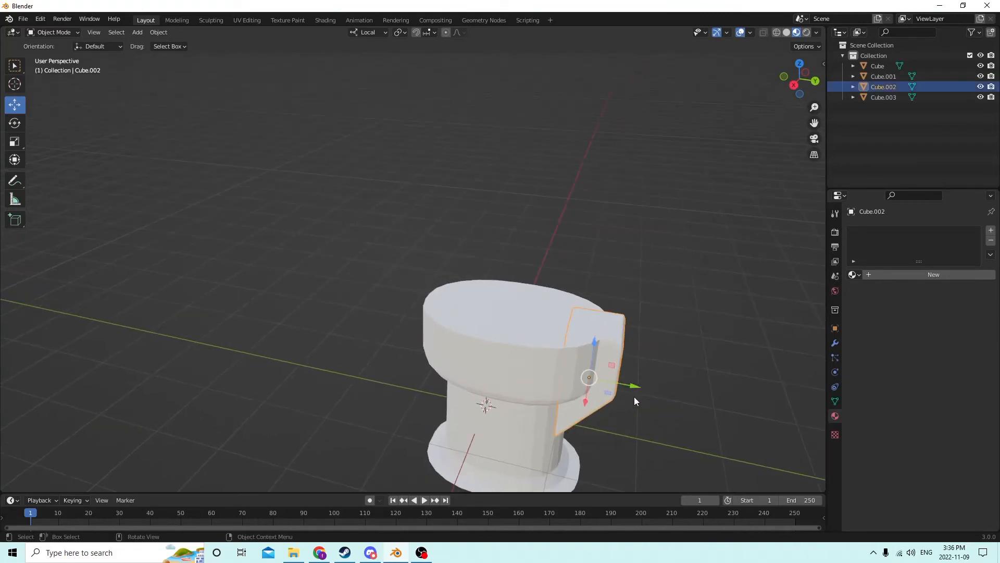
drag(633, 386, 637, 389)
middle_drag(639, 391, 656, 418)
click(686, 356)
middle_drag(686, 356, 728, 348)
key(Tab)
key(Tab)
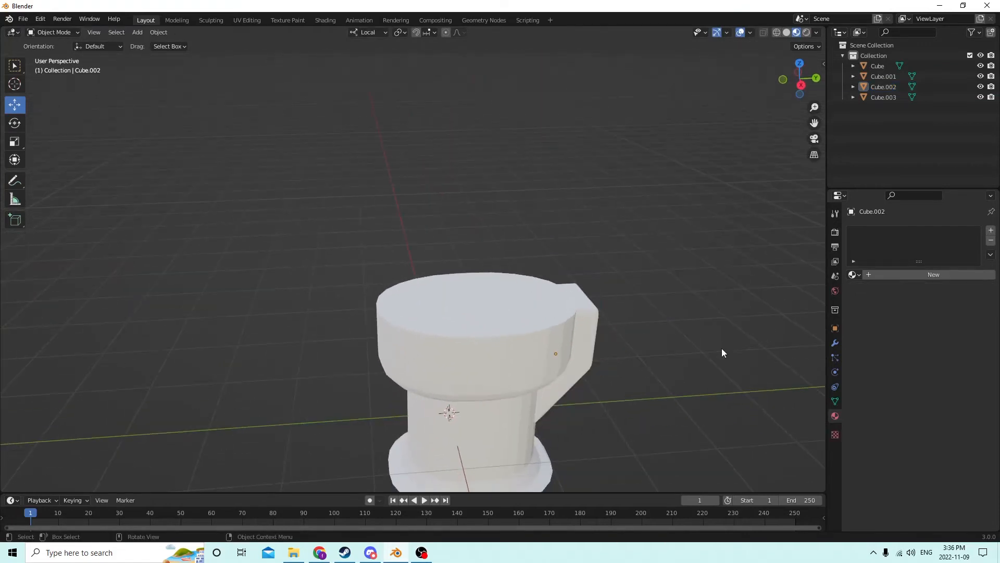
- Duplicate the bowl in place and raise the copy about 0.0018 m along local Z
click(442, 314)
middle_drag(442, 314, 382, 292)
key(Tab)
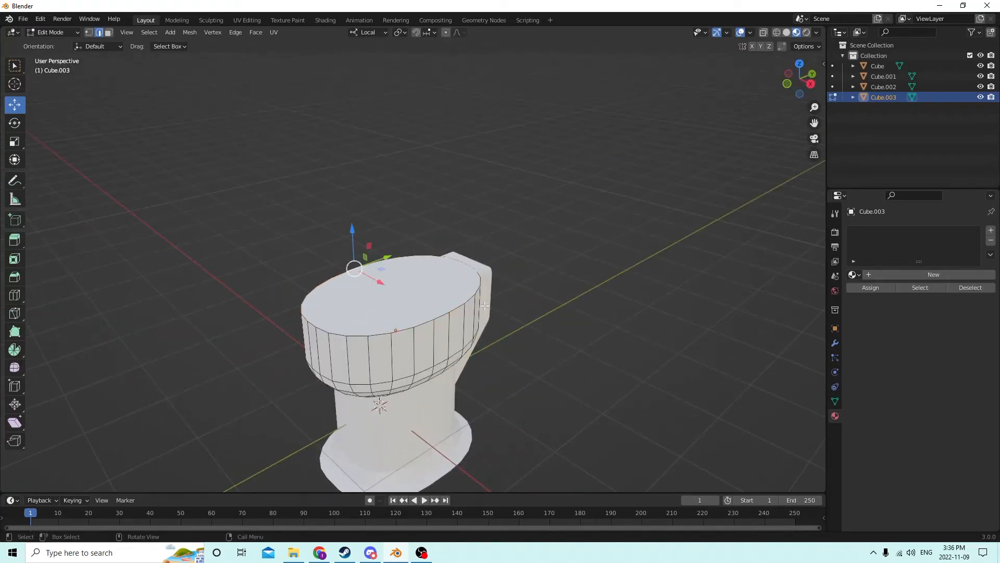
key(Tab)
key(shift+d)
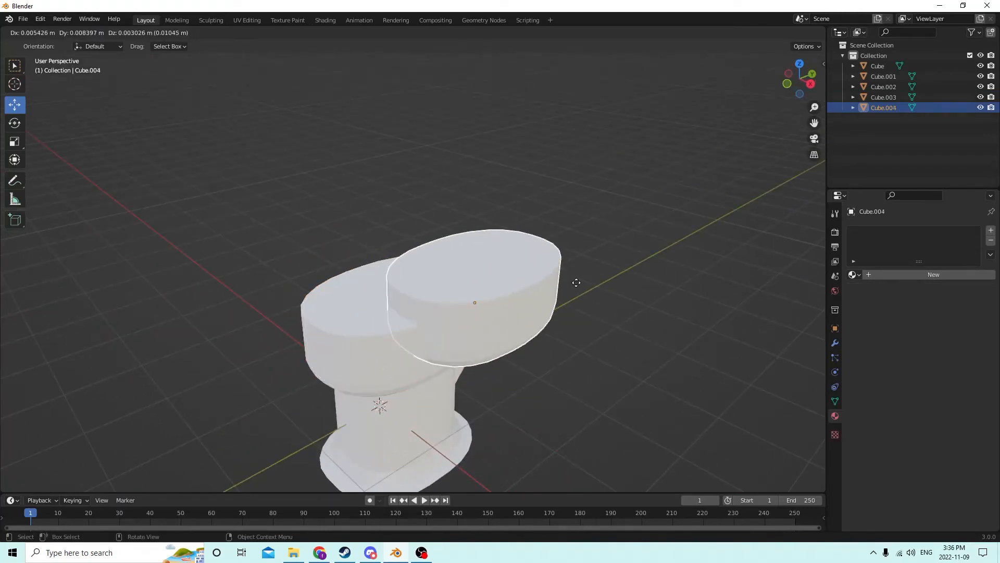
right_click(521, 270)
middle_drag(521, 270, 448, 265)
drag(407, 310, 410, 284)
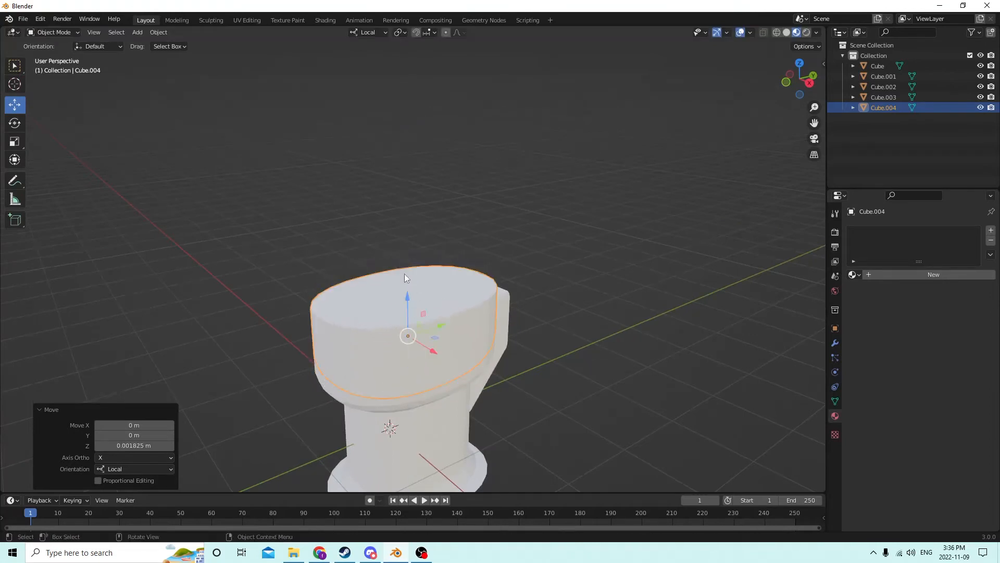
middle_drag(404, 273, 511, 296)
- Scale the raised bowl copy uniformly to 0.846 so it sits inside the bowl's outline
key(s)
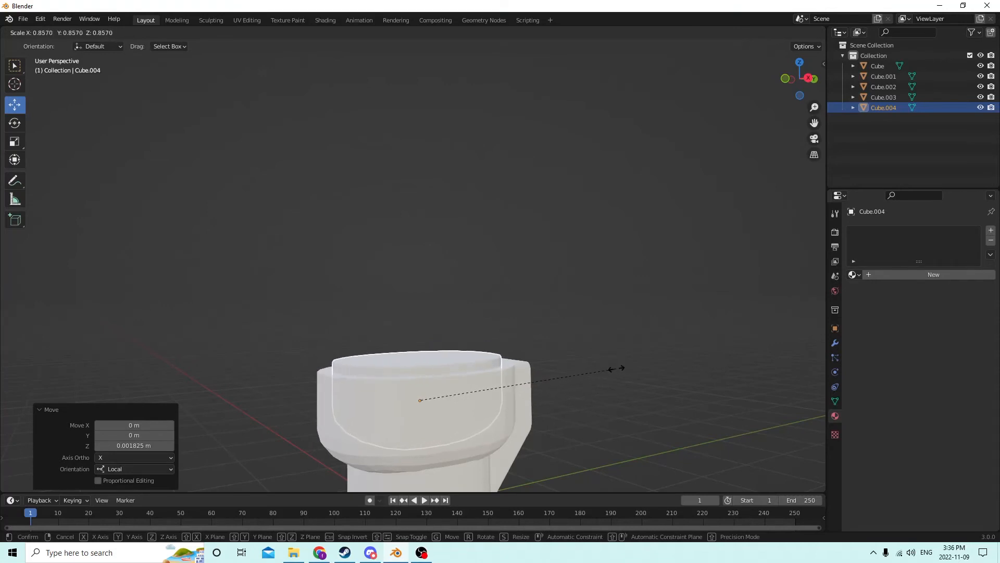
click(613, 370)
middle_drag(612, 370, 545, 398)
scroll(542, 397, up, 2)
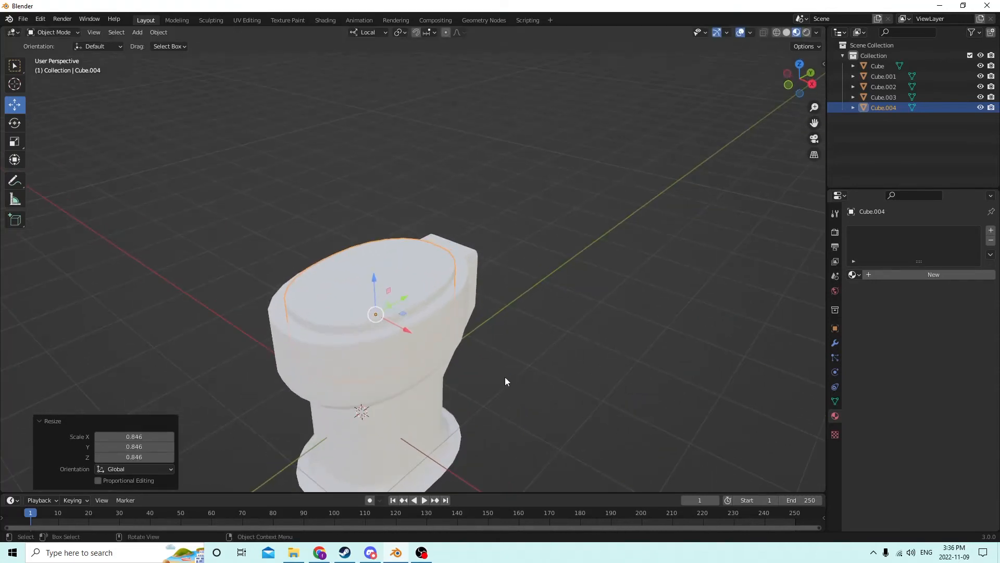
middle_drag(480, 374, 500, 361)
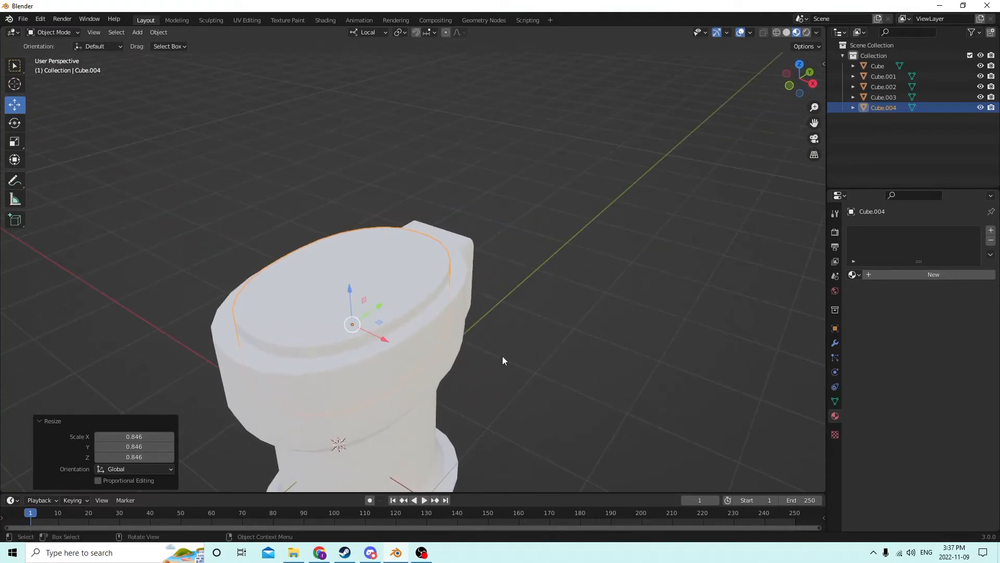
- Shrink the inner bowl copy a little more and shift it about 0.0005 m along local Y
middle_drag(493, 359, 344, 352)
key(s)
click(510, 363)
scroll(457, 363, up, 2)
drag(633, 343, 629, 338)
middle_drag(629, 338, 671, 323)
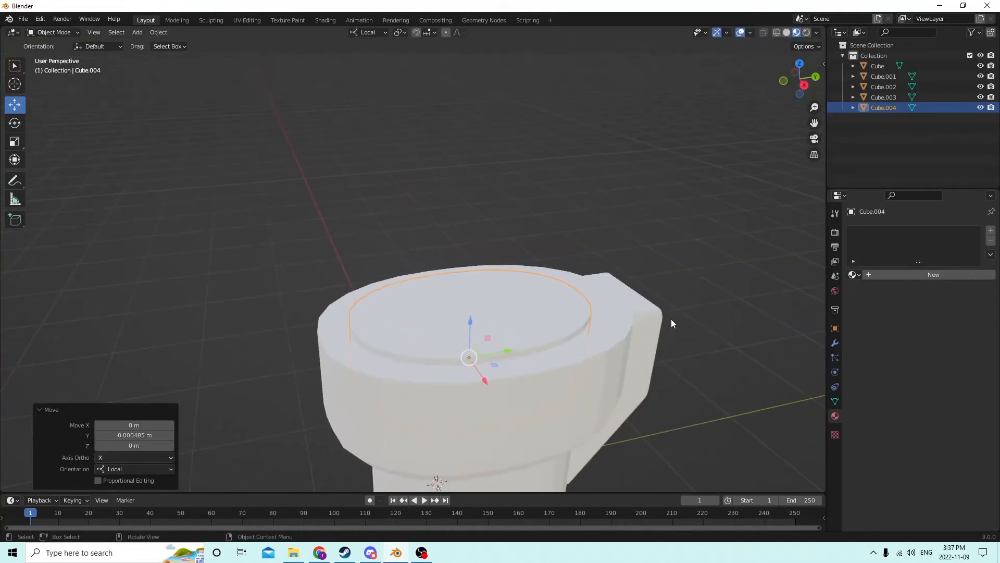
- Subtract the inner copy from the outer bowl with the Bool Tool's Auto Boolean Difference to hollow it out
shift+click(529, 397)
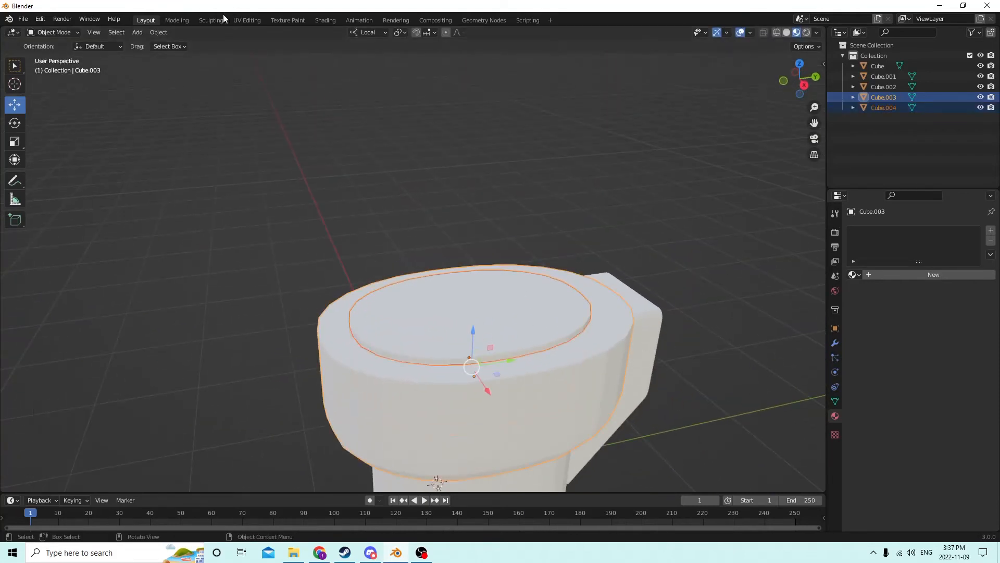
click(161, 34)
mouse_move(176, 379)
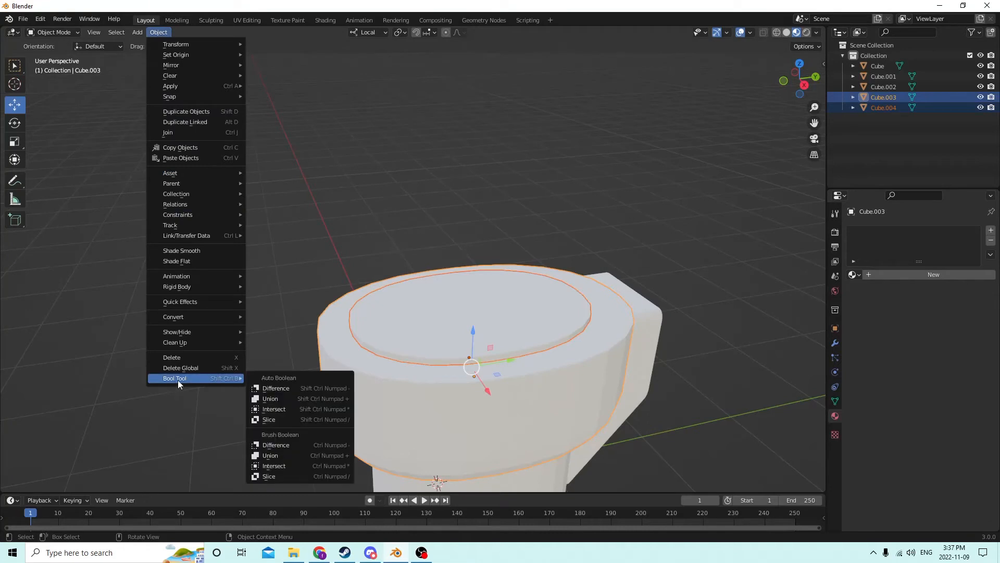
click(275, 388)
middle_drag(320, 330, 410, 362)
scroll(410, 362, down, 3)
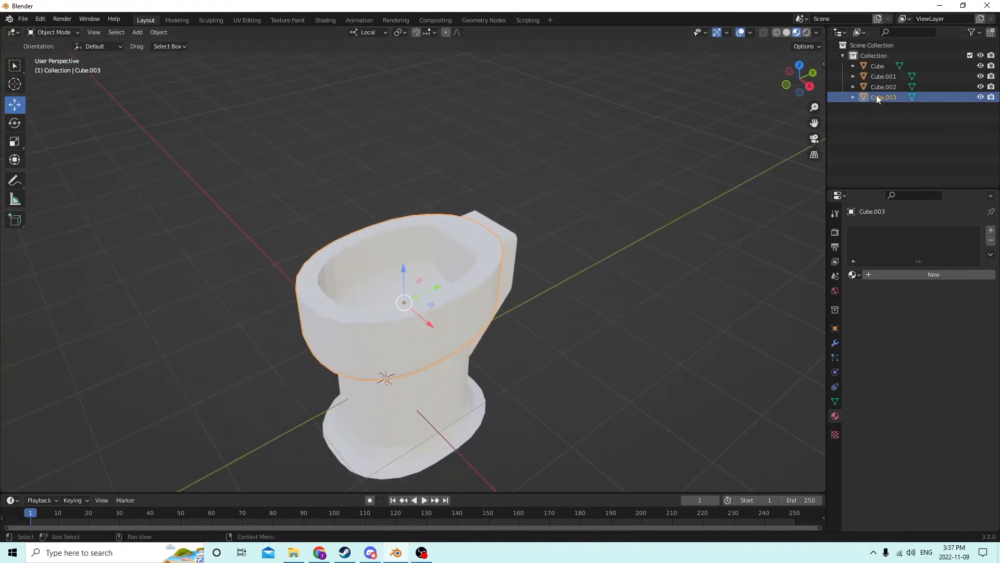
- Select the sloped side block behind the bowl and scale it shorter along local Z
drag(816, 122, 990, 116)
middle_drag(548, 190, 423, 210)
middle_drag(512, 223, 649, 272)
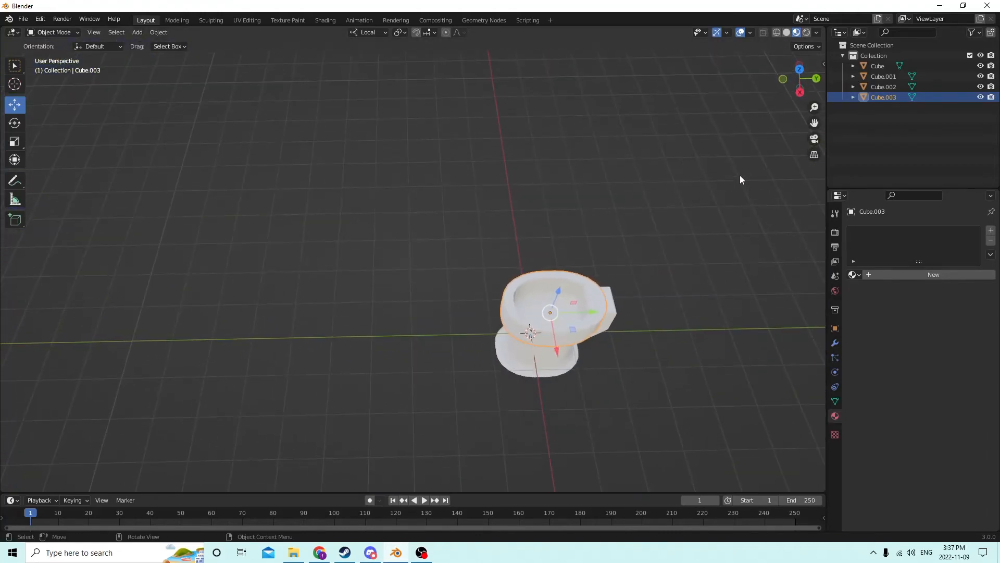
drag(813, 124, 555, 108)
scroll(426, 279, up, 3)
middle_drag(268, 276, 260, 307)
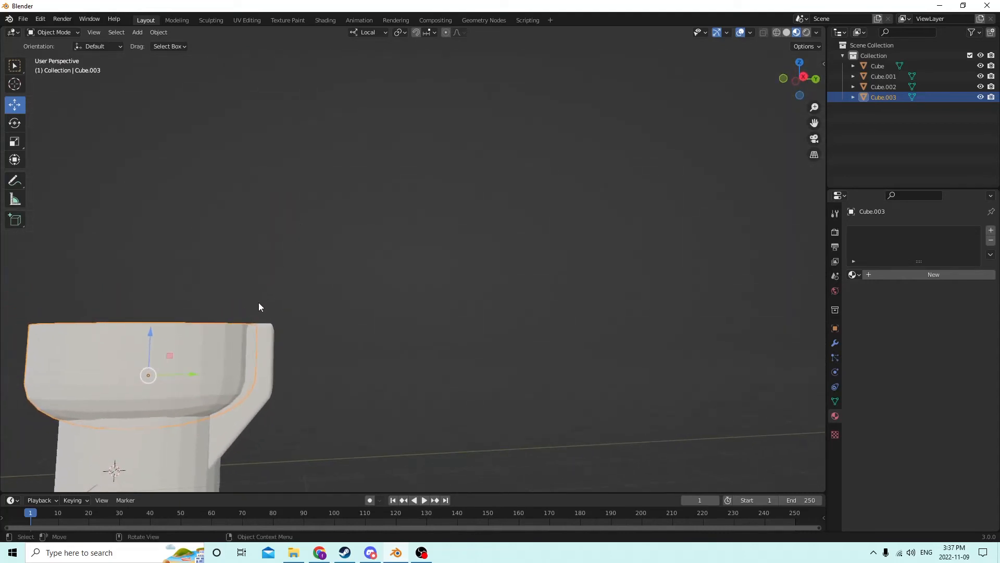
click(264, 361)
middle_drag(263, 361, 254, 370)
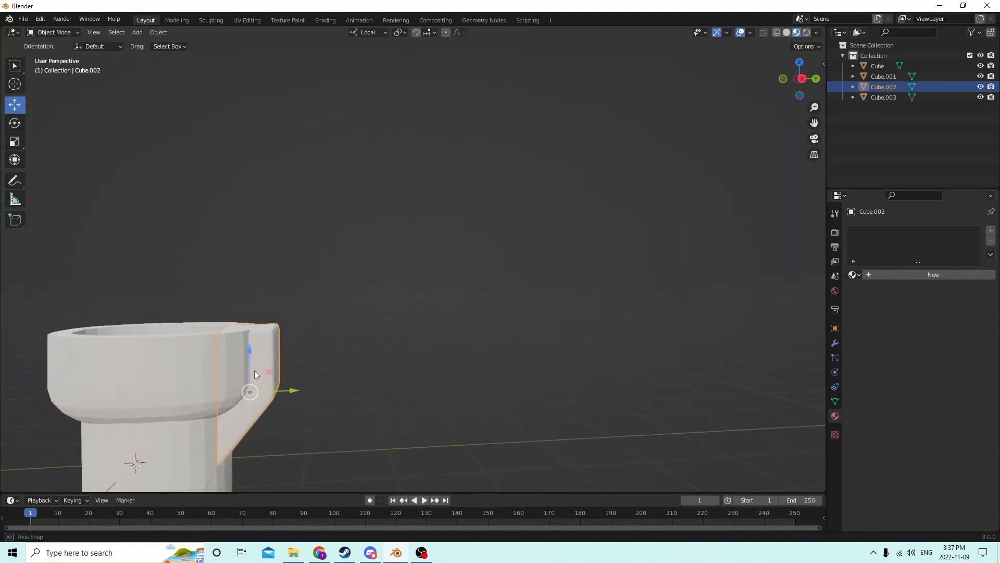
click(14, 141)
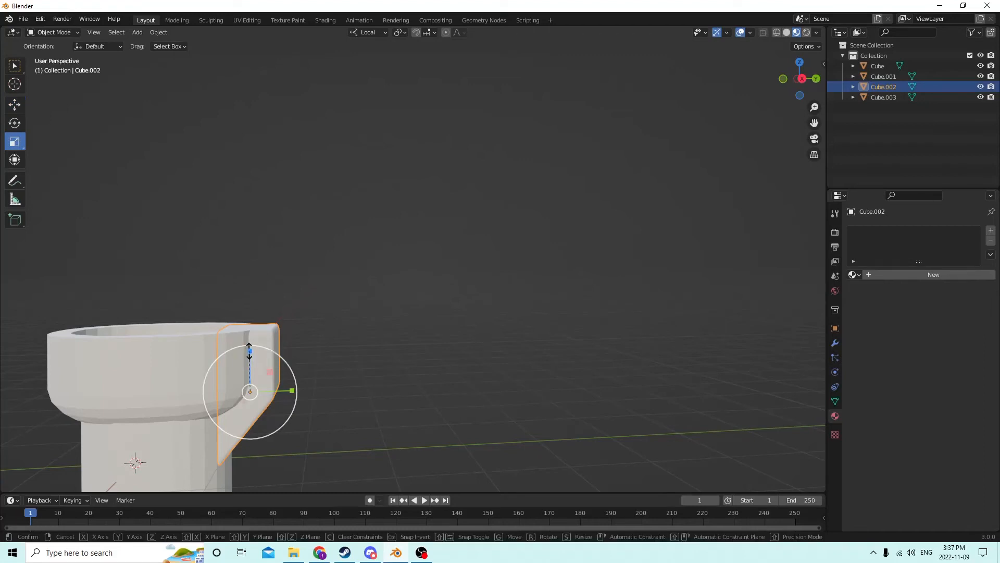
drag(249, 348, 246, 316)
- Raise the shortened side block level with the bowl's rim, move it about 0.0022 m along local Y, and deselect it
click(15, 105)
drag(291, 363, 308, 358)
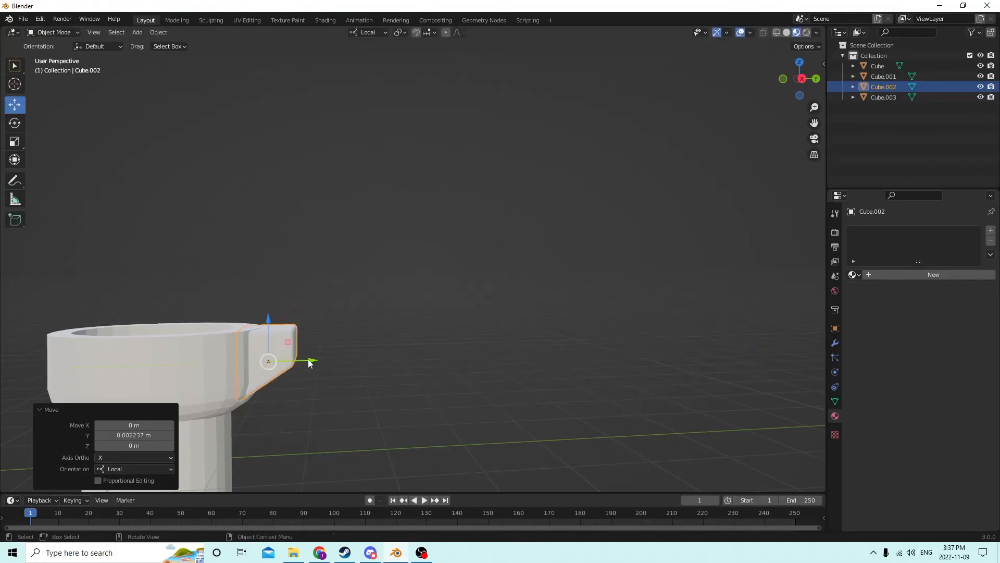
middle_drag(307, 358, 317, 384)
click(379, 361)
middle_drag(380, 360, 243, 365)
- Select the rounded body with the flared base and duplicate it in place
scroll(363, 315, down, 2)
key(Tab)
key(Tab)
click(340, 354)
key(shift+d)
right_click(263, 352)
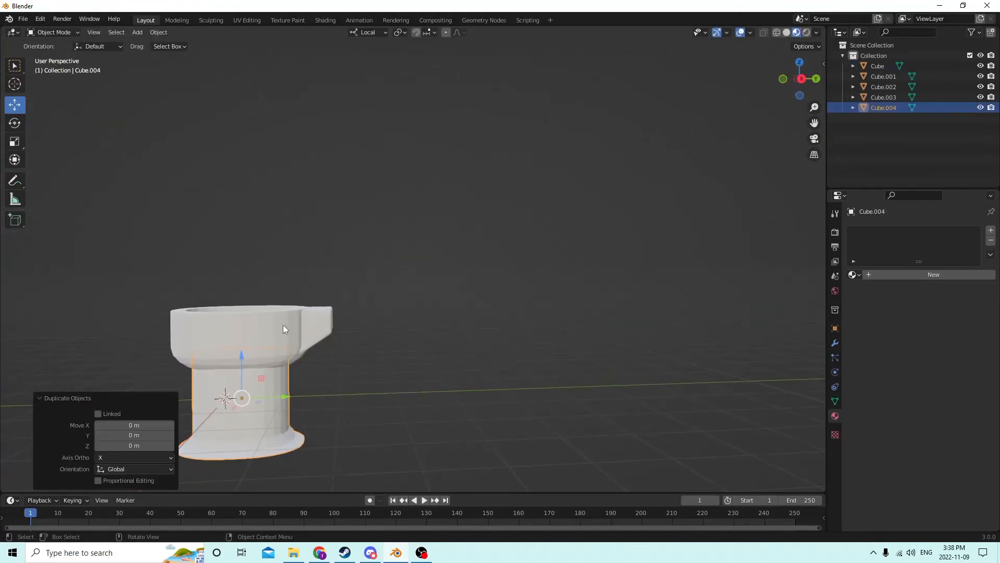
- Shrink the duplicated pedestal to about 0.259, stretch it along local Z into a tall thin column, and scale it by 0.764
middle_drag(283, 329, 482, 377)
key(s)
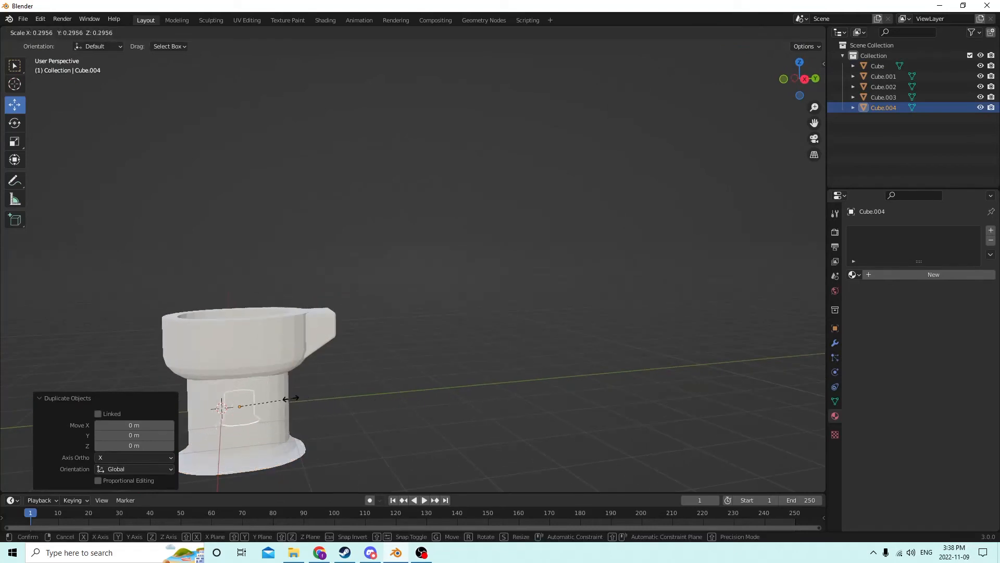
click(284, 399)
middle_drag(263, 385, 248, 371)
click(17, 148)
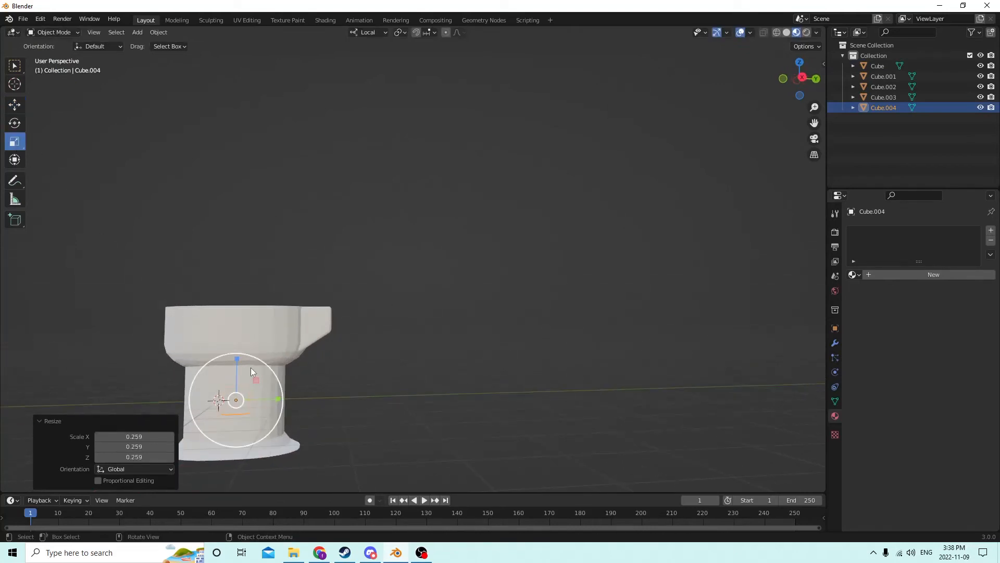
drag(236, 355, 264, 110)
key(s)
click(426, 283)
- Set the thin column's X rotation to 180° so its flared end faces upward
click(835, 329)
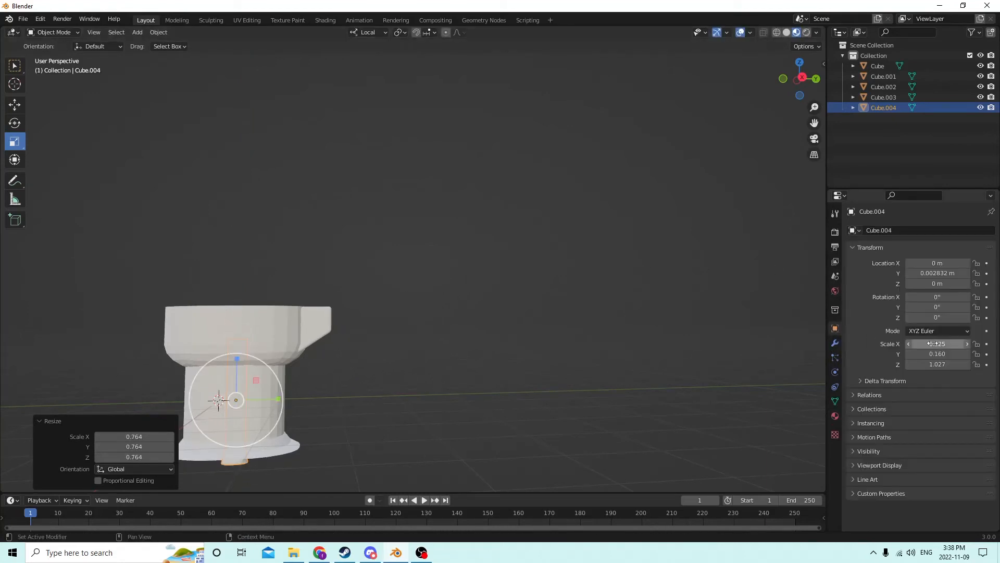
click(930, 299)
text(180)
key(Return)
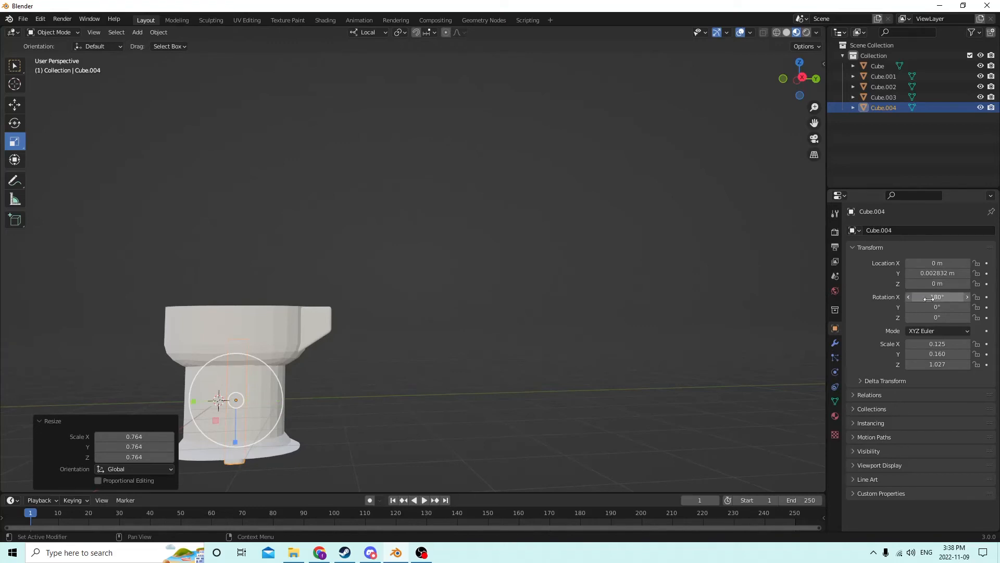
middle_drag(581, 261, 884, 70)
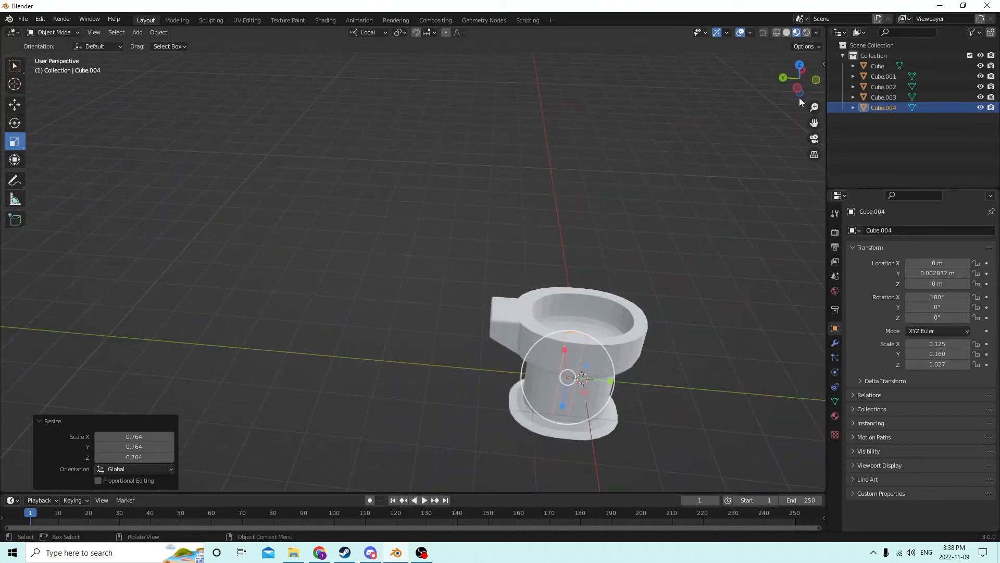
- Switch to solid shading and lower the thin column inside the bowl to about -0.002229 m in Z
click(787, 35)
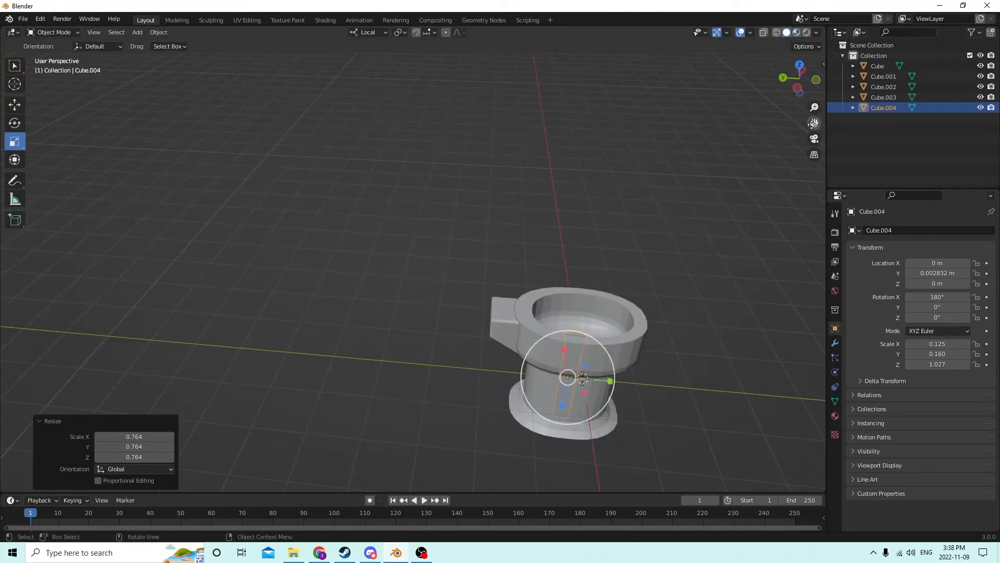
drag(814, 123, 673, 124)
scroll(557, 280, up, 6)
middle_drag(553, 282, 247, 390)
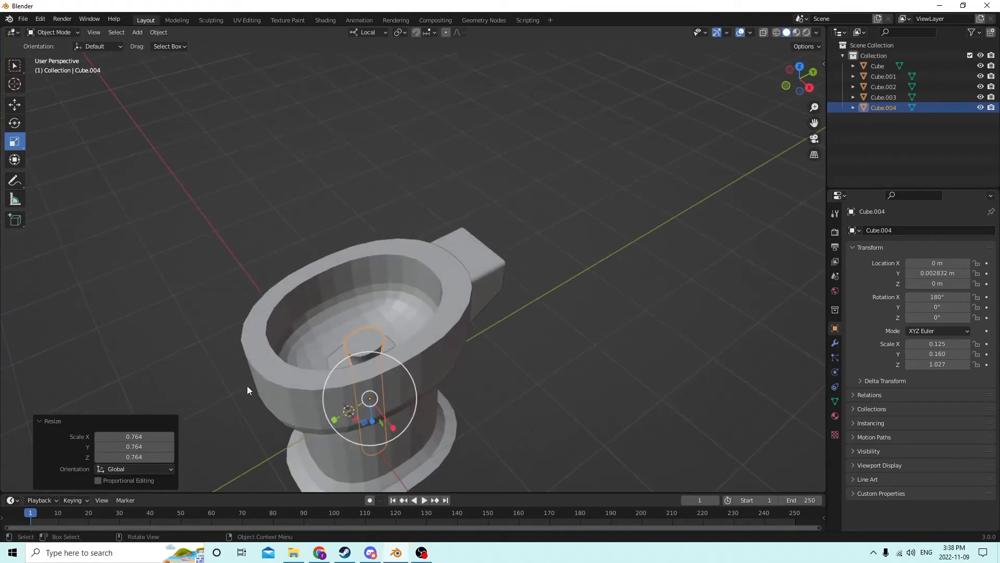
click(15, 106)
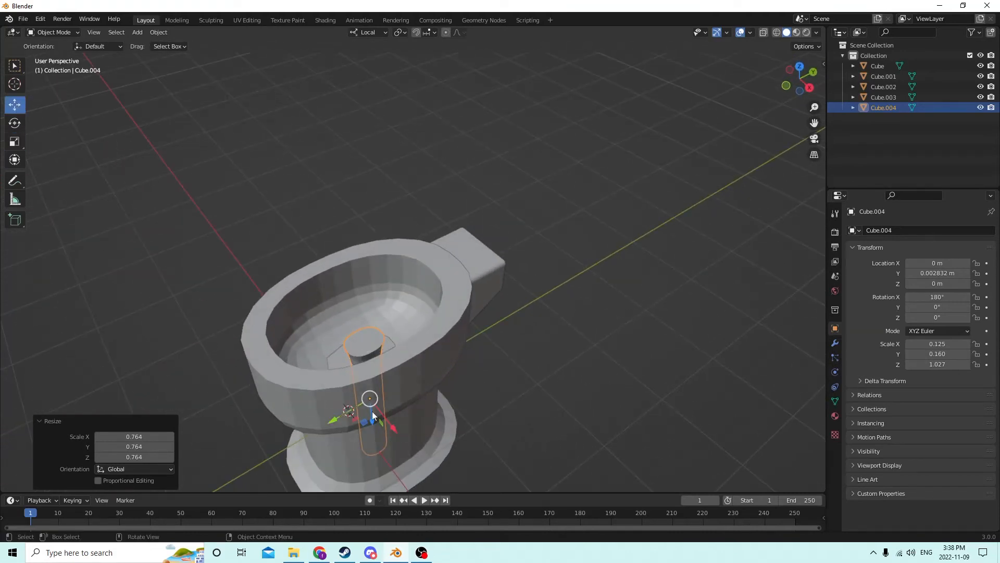
drag(369, 413, 381, 433)
middle_drag(380, 433, 395, 470)
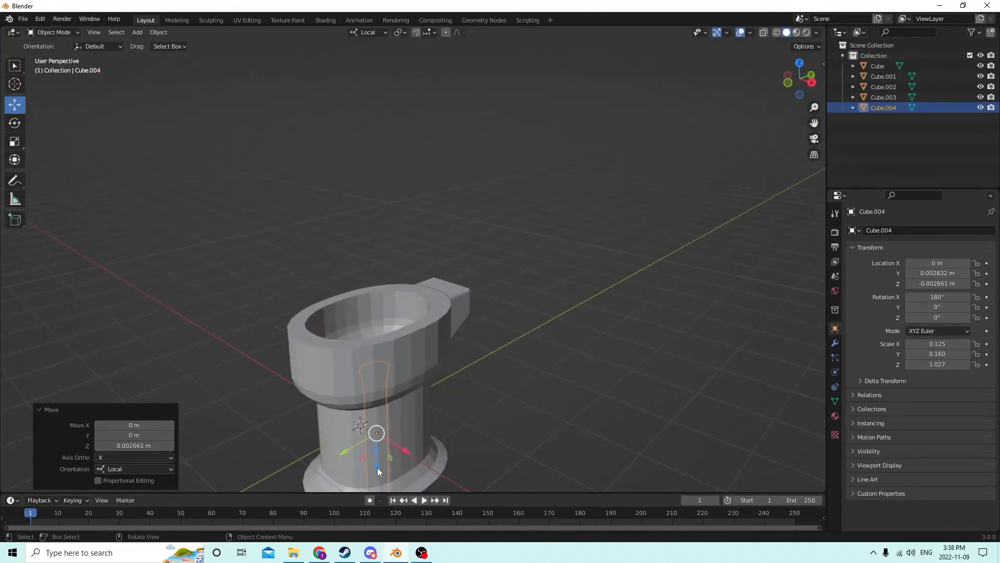
drag(377, 467, 380, 469)
middle_drag(379, 469, 335, 433)
- Enlarge the column's upper end face inside the bowl in Edit Mode, and return to Object Mode
key(Tab)
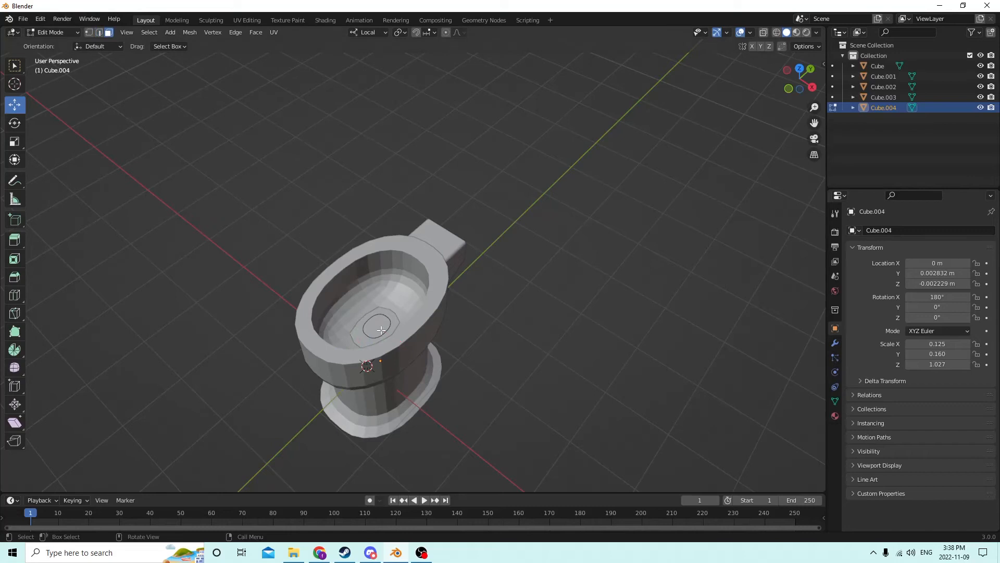
click(380, 328)
key(s)
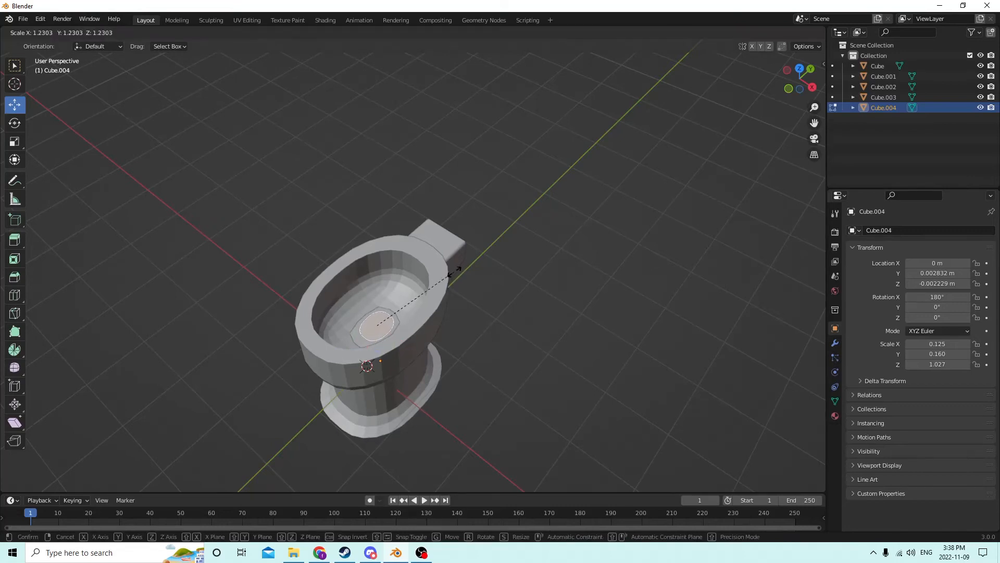
click(466, 266)
middle_drag(452, 300, 419, 235)
key(Tab)
- Duplicate the flared column in place and subtract the copy from the bowl with the Bool Tool's Auto Boolean Difference
middle_drag(409, 367, 413, 386)
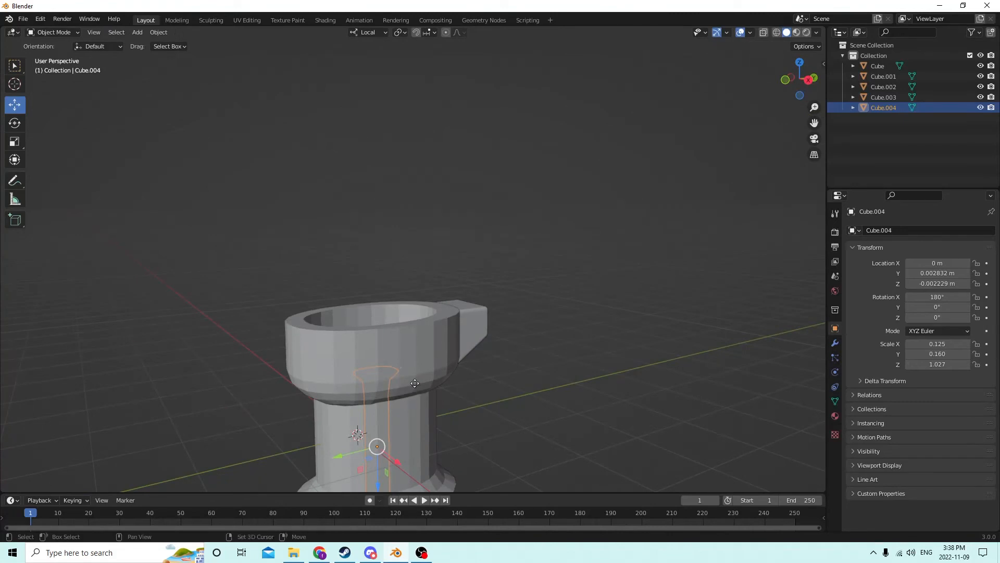
key(shift+d)
key(Escape)
middle_drag(462, 347, 407, 298)
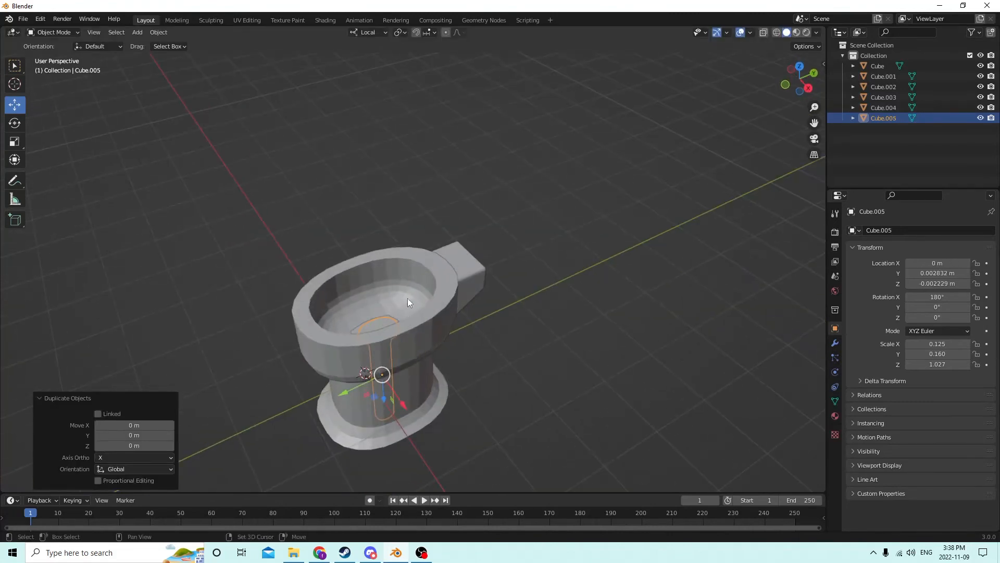
click(429, 324)
click(159, 32)
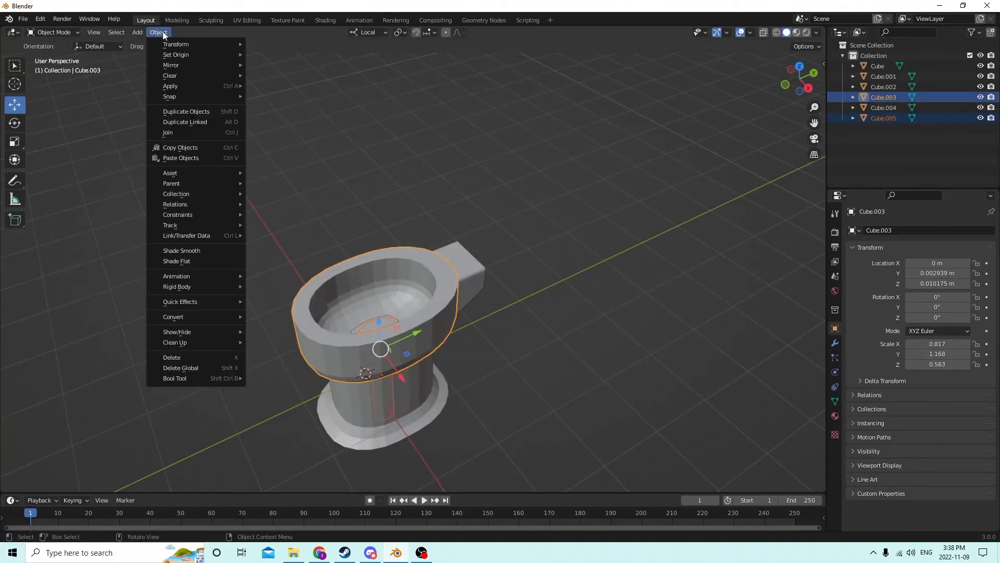
mouse_move(196, 378)
click(308, 398)
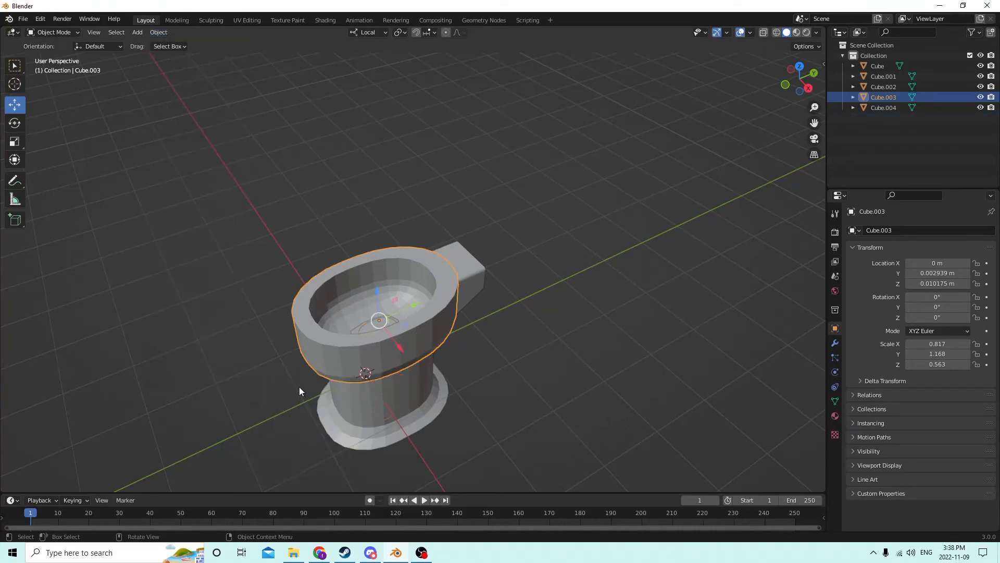
- Subtract the remaining flared column from the pedestal with Auto Boolean Difference to cut the drain hole, and deselect everything
middle_drag(299, 386, 364, 333)
click(390, 301)
middle_drag(390, 299, 370, 361)
shift+click(381, 419)
middle_drag(381, 423, 396, 401)
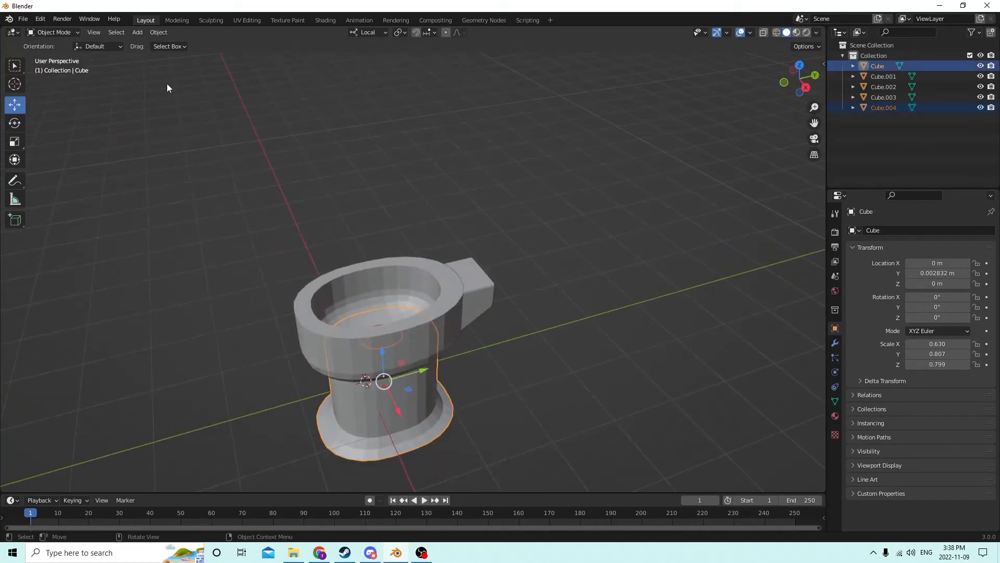
click(158, 33)
mouse_move(201, 380)
click(156, 33)
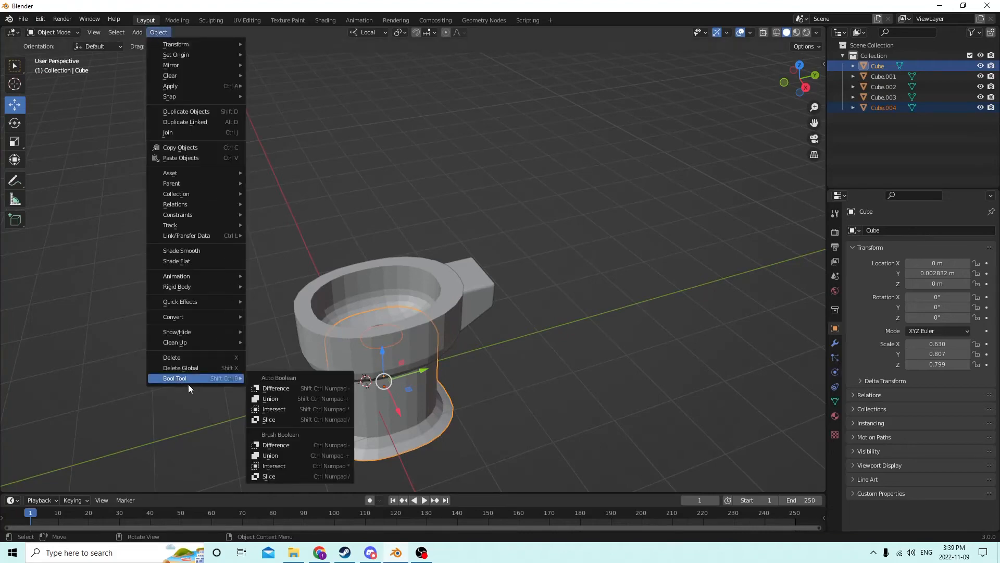
click(277, 389)
middle_drag(276, 360, 271, 313)
click(602, 324)
- Select the rear block and the bowl together, raise them about 0.000383 m along local Z, and deselect them
middle_drag(599, 324, 416, 355)
scroll(526, 422, up, 3)
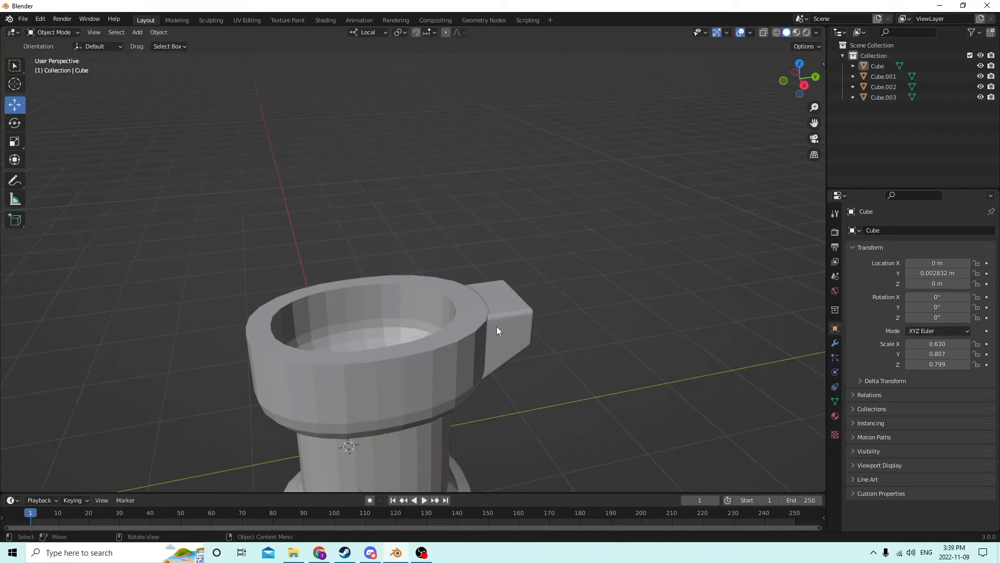
middle_drag(497, 330, 499, 364)
key(Tab)
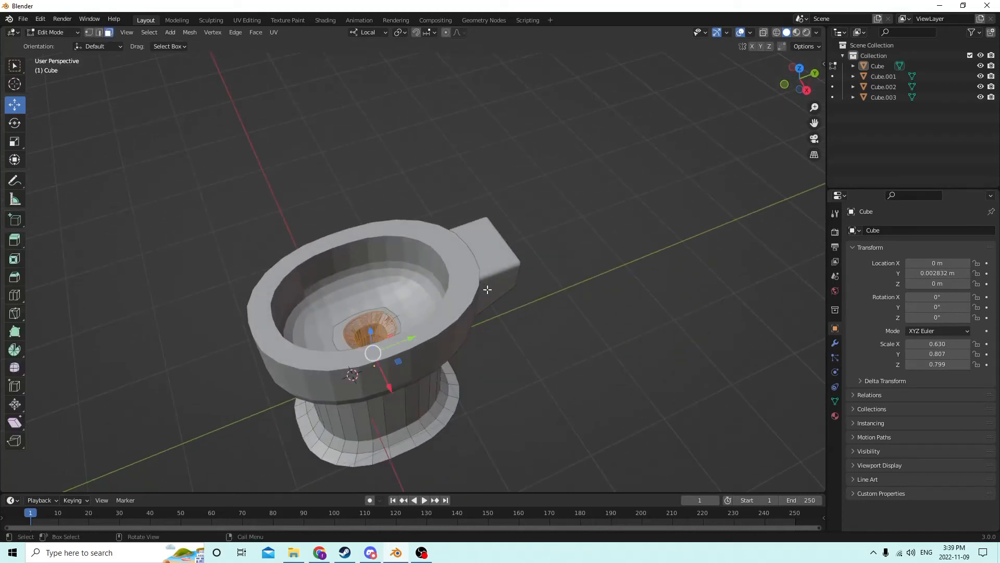
key(Tab)
click(496, 272)
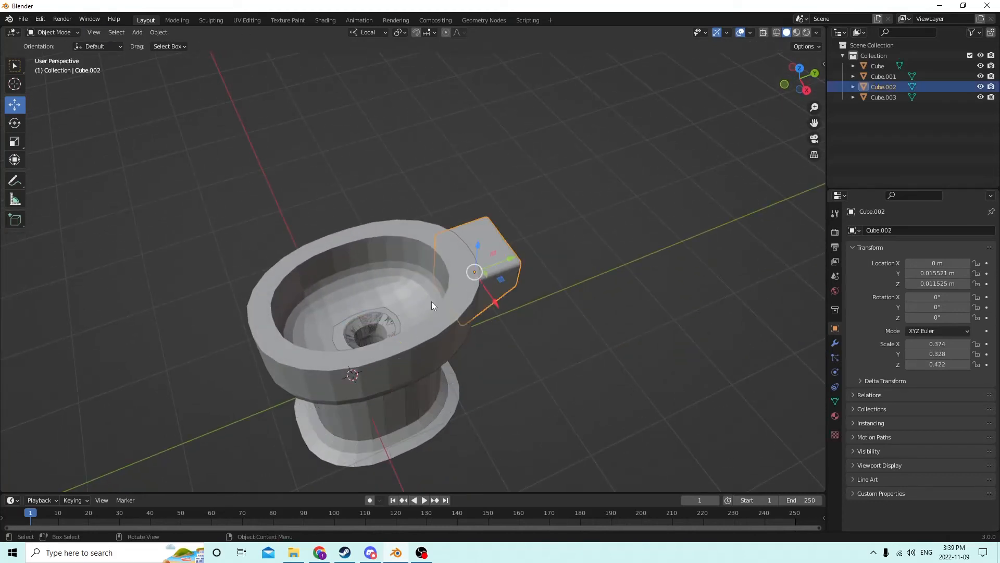
shift+click(424, 317)
drag(423, 272, 423, 268)
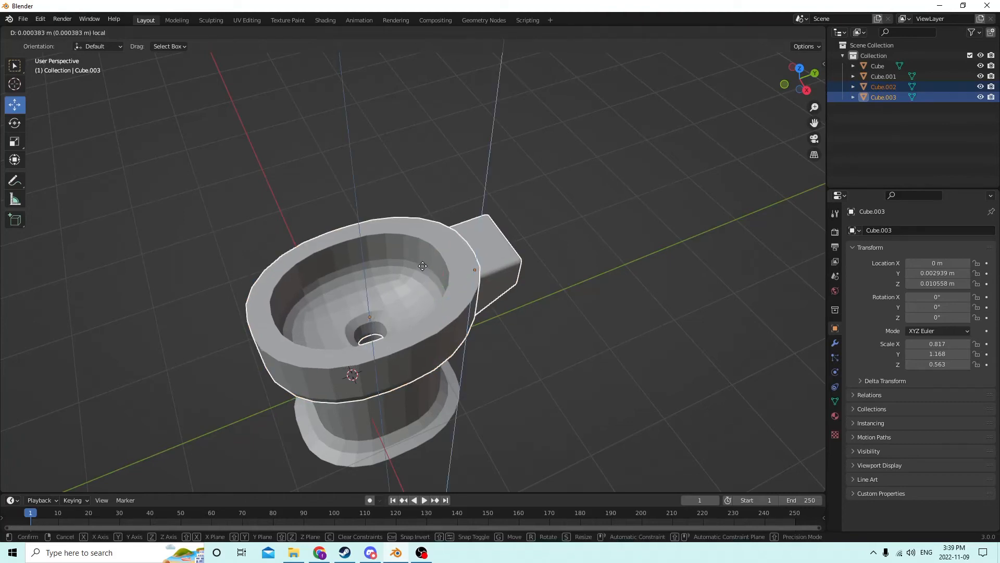
click(594, 292)
middle_drag(597, 301, 553, 322)
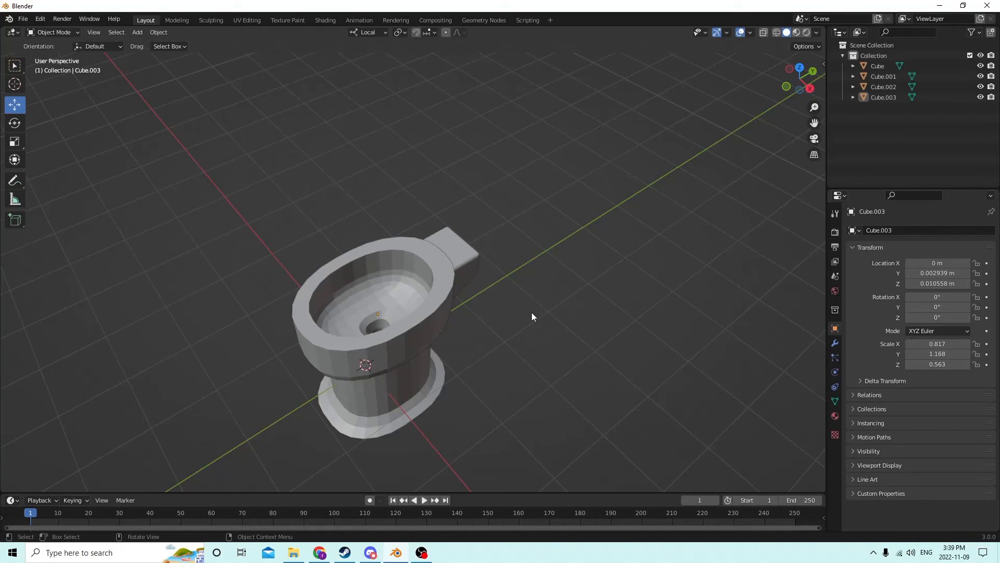
- Add a cube and position it above the rear block at about Y 0.01767 m and Z 0.025818 m
middle_drag(609, 243, 616, 216)
key(shift+a)
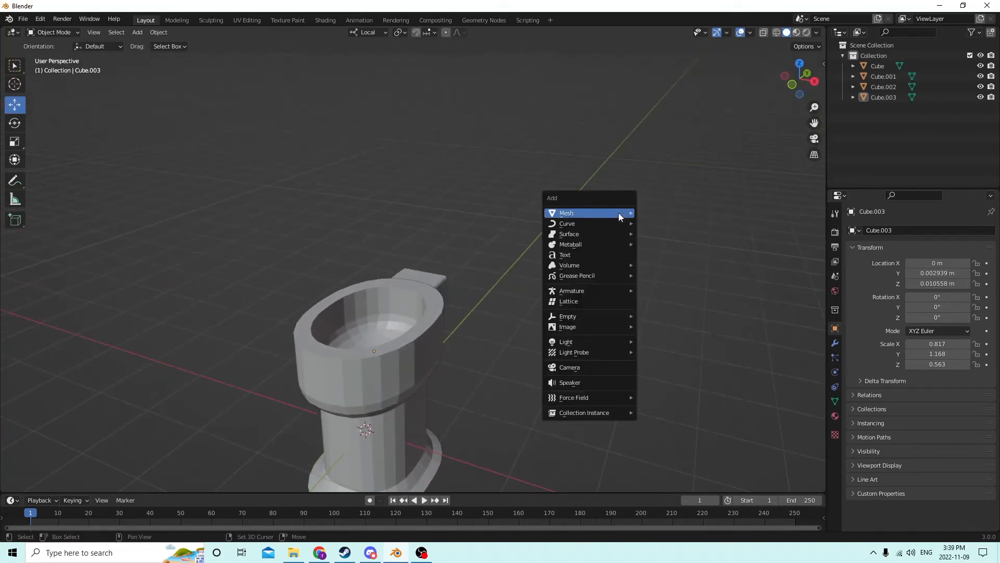
mouse_move(617, 212)
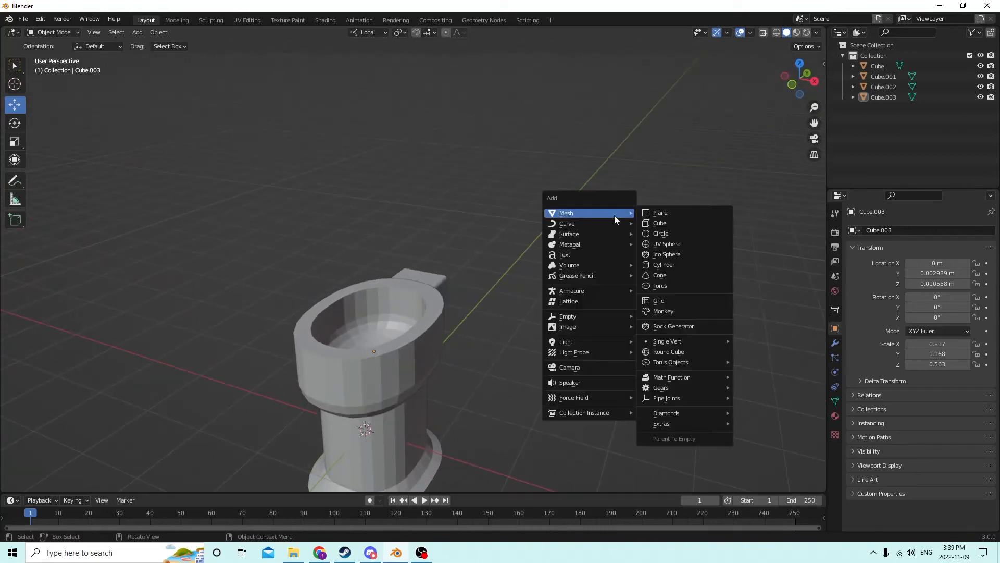
click(659, 223)
middle_drag(658, 224, 314, 370)
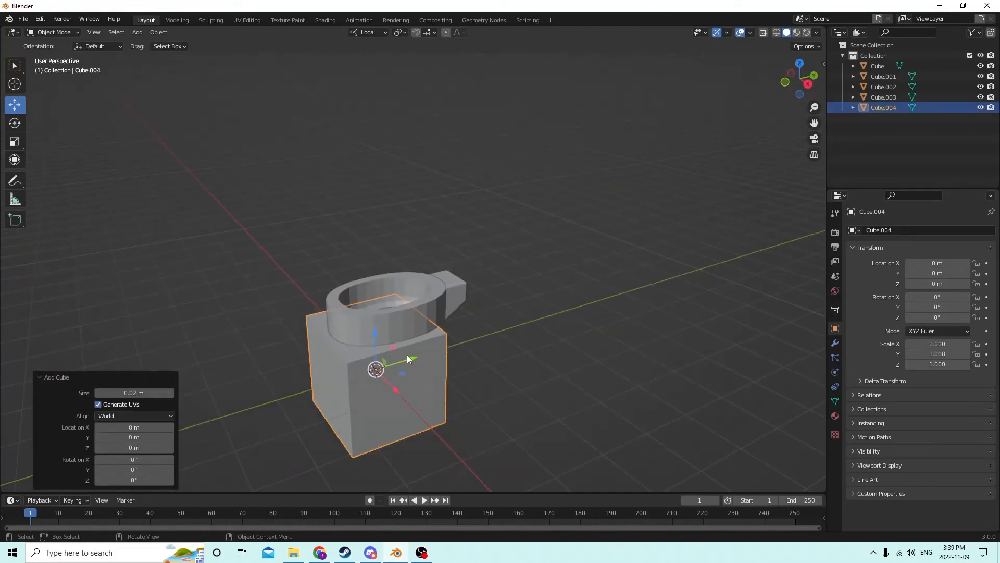
drag(407, 354, 446, 208)
middle_drag(446, 208, 589, 253)
drag(523, 235, 533, 242)
middle_drag(533, 242, 610, 227)
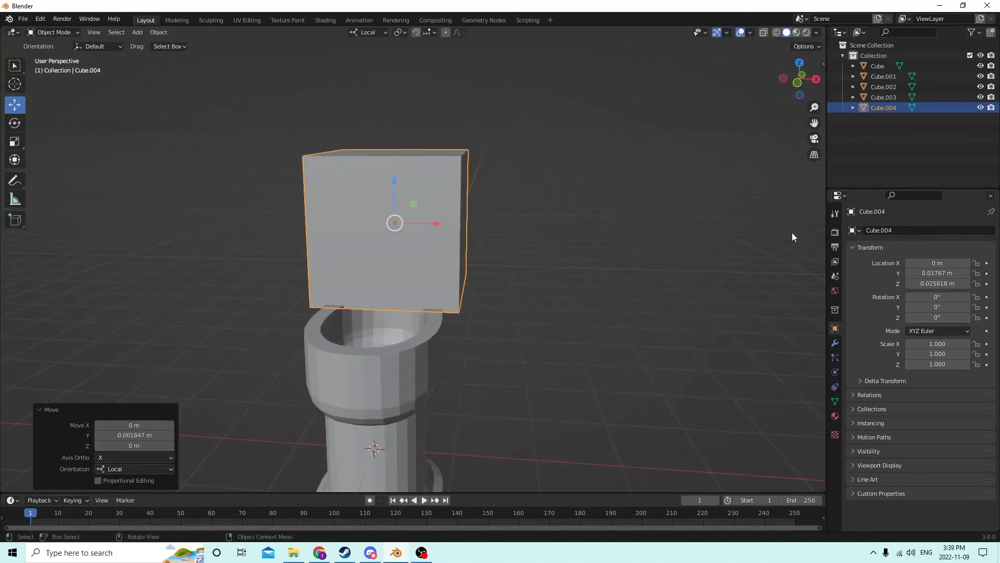
- Bevel the new cube's vertical and bottom edges about 0.00464 m wide with 6 segments, leaving the top edges unbeveled
drag(814, 122, 961, 199)
scroll(529, 144, up, 1)
middle_drag(529, 143, 637, 270)
scroll(496, 179, down, 1)
key(Tab)
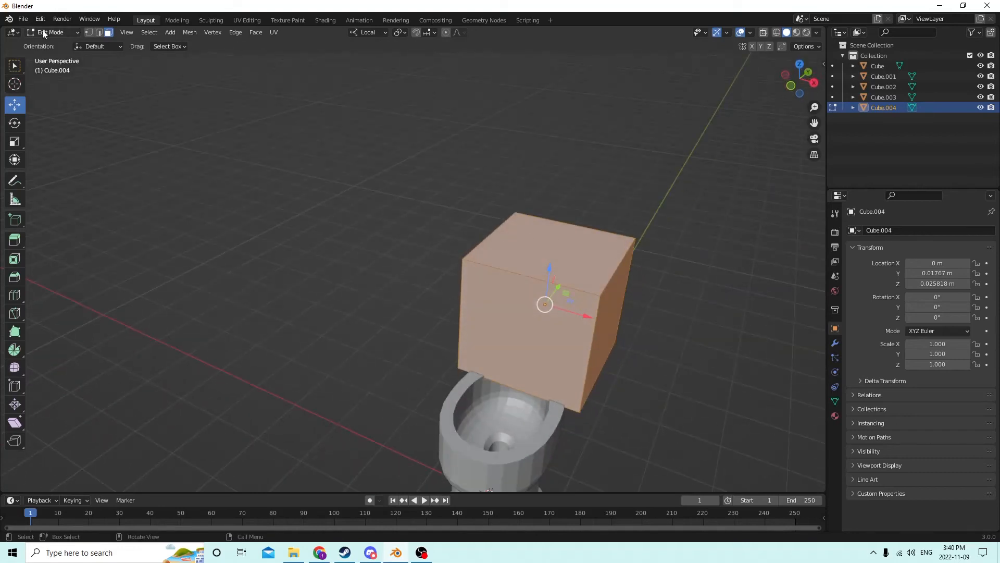
click(99, 32)
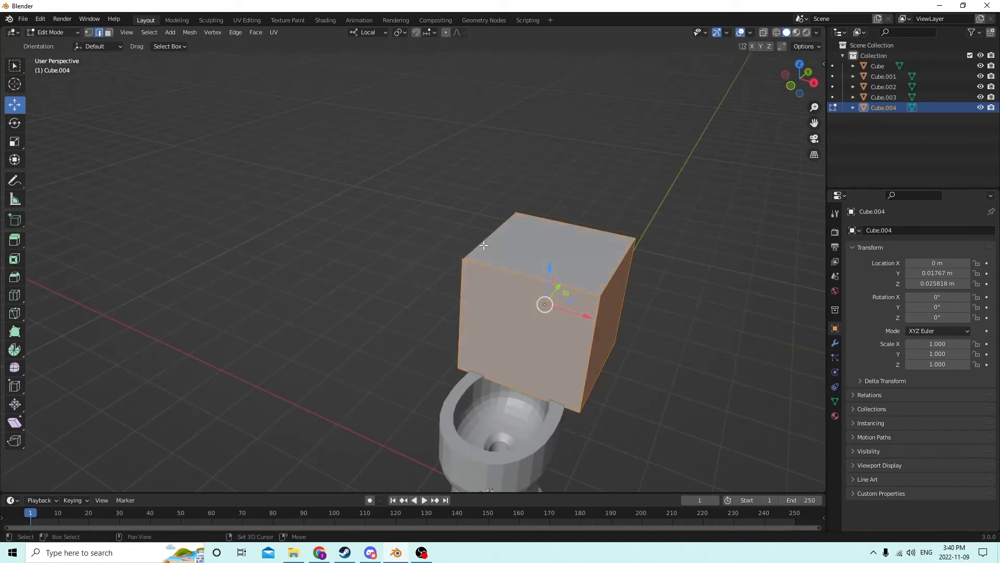
key(ctrl+z)
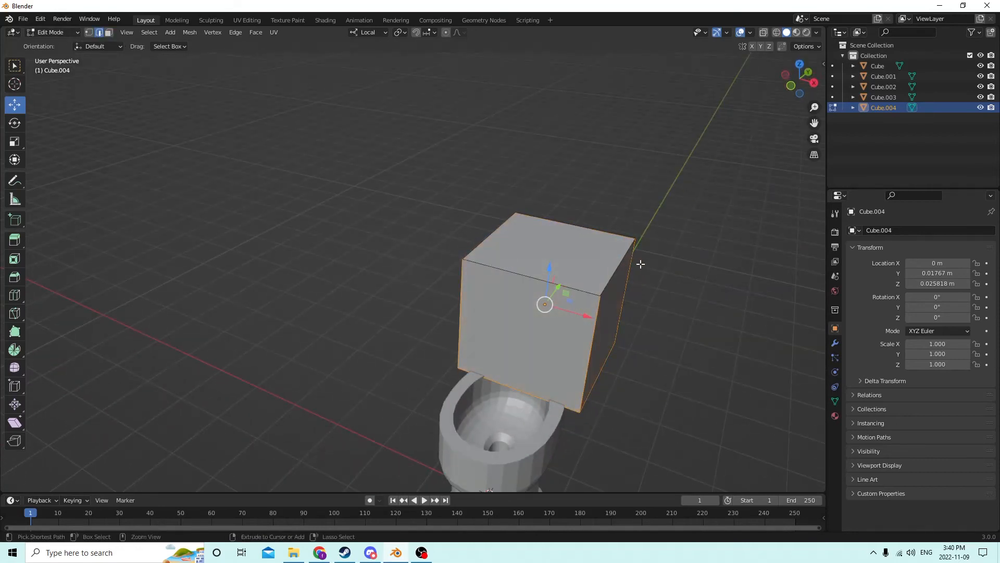
key(ctrl+b)
scroll(670, 255, up, 5)
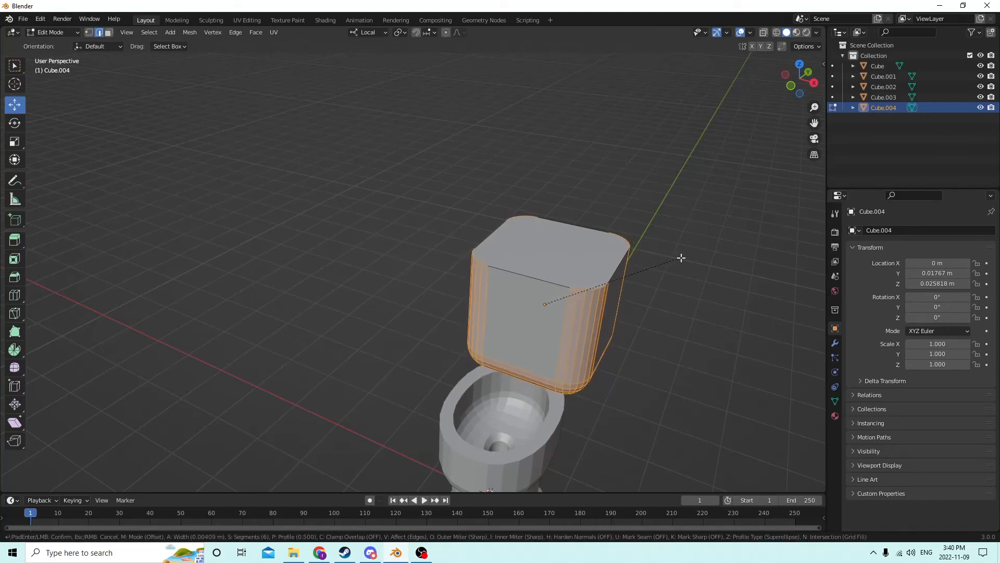
click(678, 255)
middle_drag(678, 255, 90, 149)
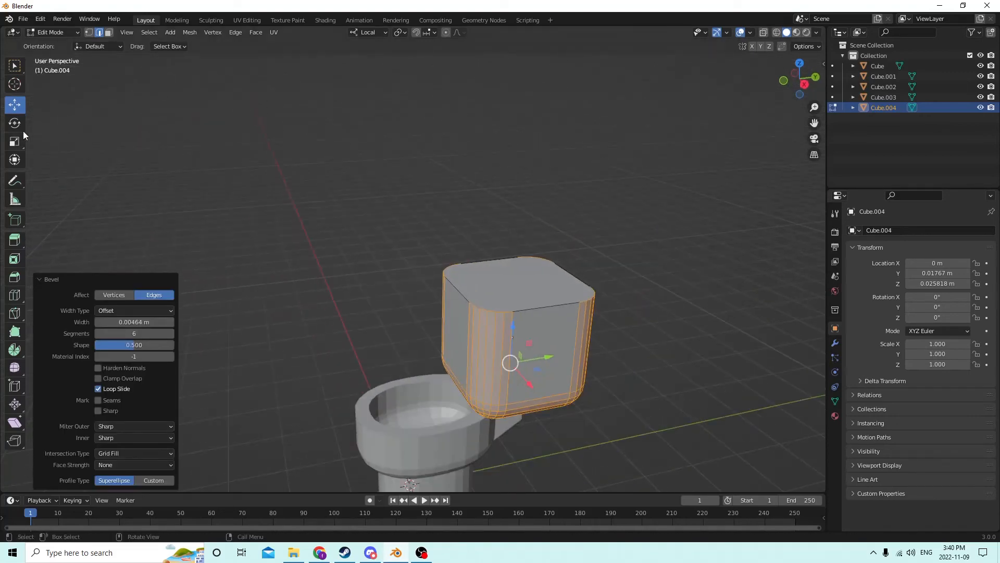
- Return to Object Mode and thin the rounded tank block to 0.430 along local Y
click(16, 142)
middle_drag(412, 271, 342, 250)
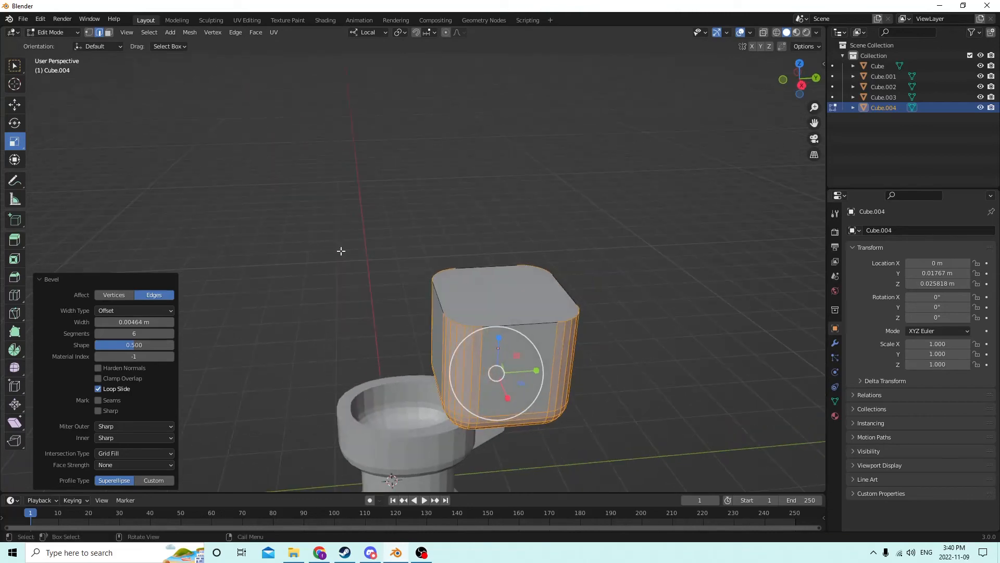
key(Tab)
click(15, 143)
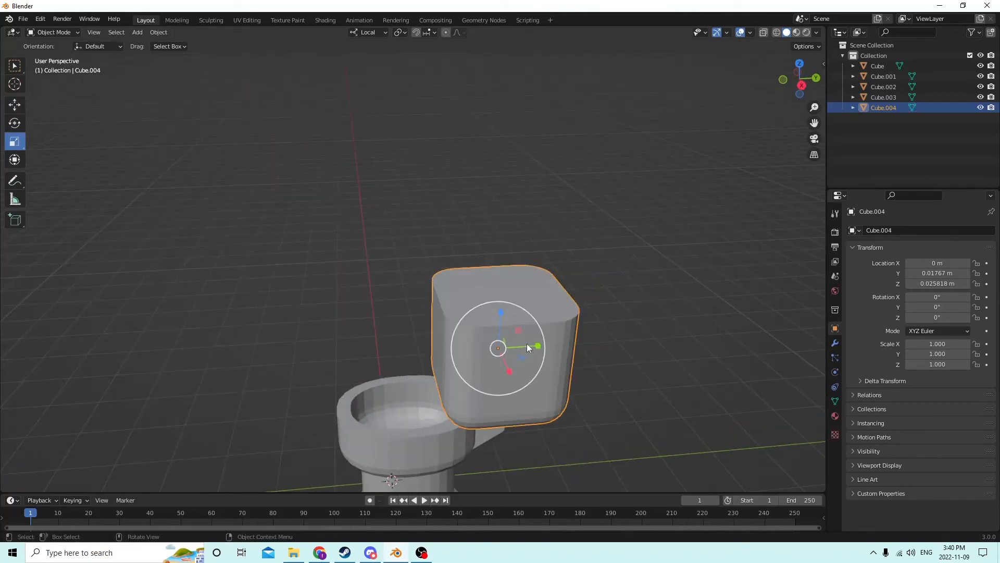
drag(526, 343, 510, 341)
middle_drag(511, 341, 610, 320)
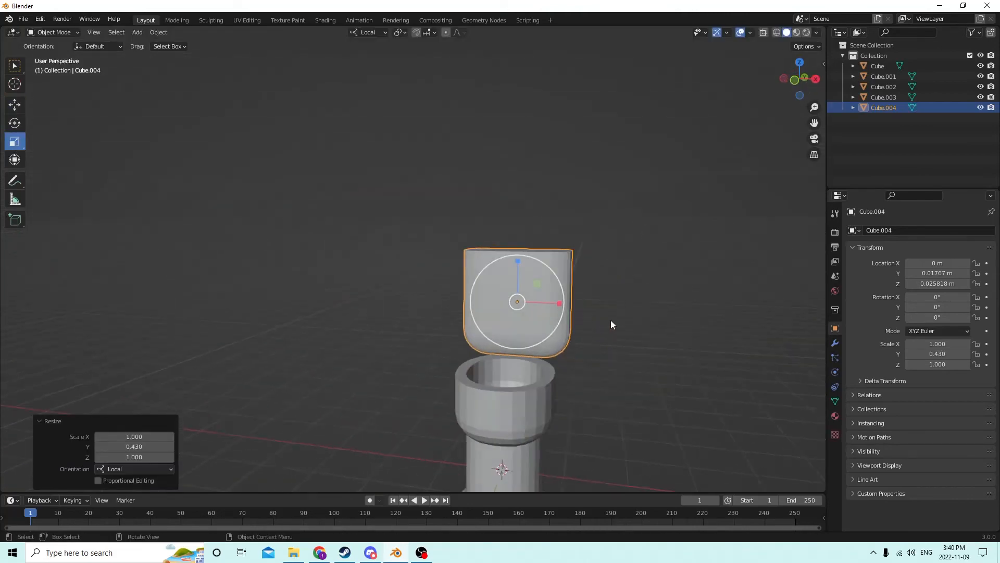
scroll(615, 318, up, 4)
middle_drag(489, 297, 552, 288)
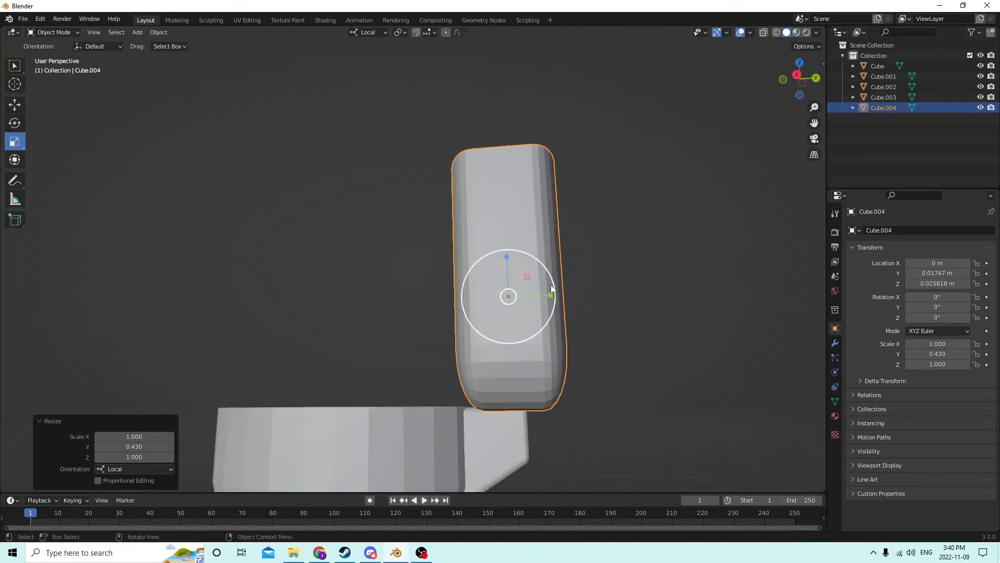
- Thin the rounded tank further along local Y to a Y scale of about 0.359
key(s)
key(Escape)
key(s)
key(y)
click(533, 293)
middle_drag(533, 292, 562, 320)
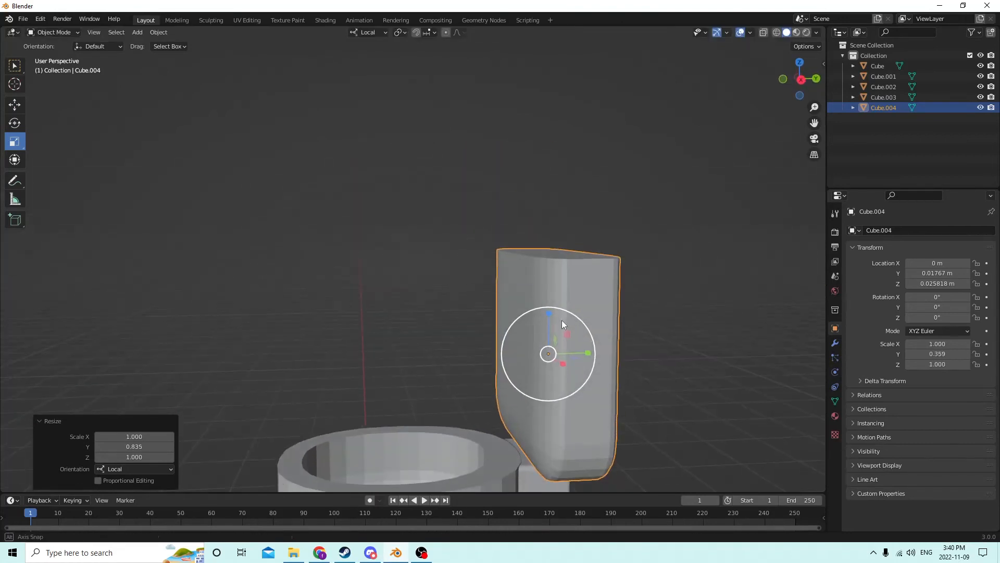
- Move the tank along local Y toward the bowl to about Y 0.01646 m
click(10, 108)
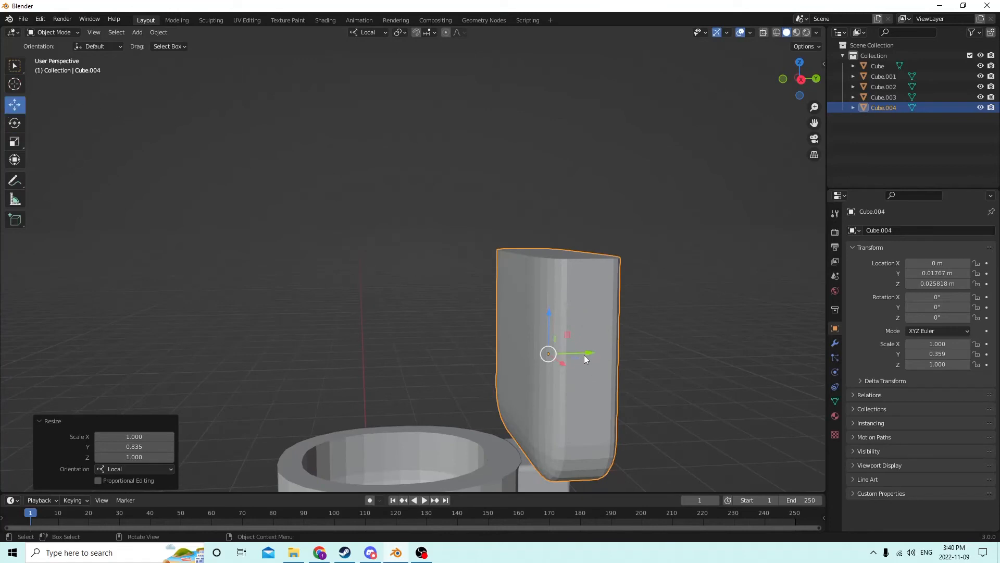
drag(589, 348, 577, 348)
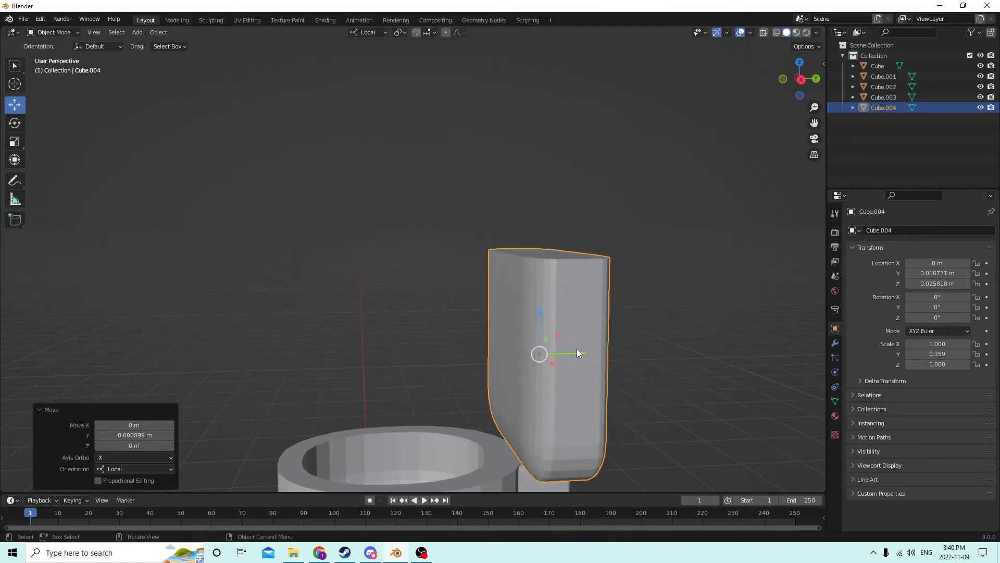
scroll(577, 349, down, 2)
middle_drag(573, 340, 558, 317)
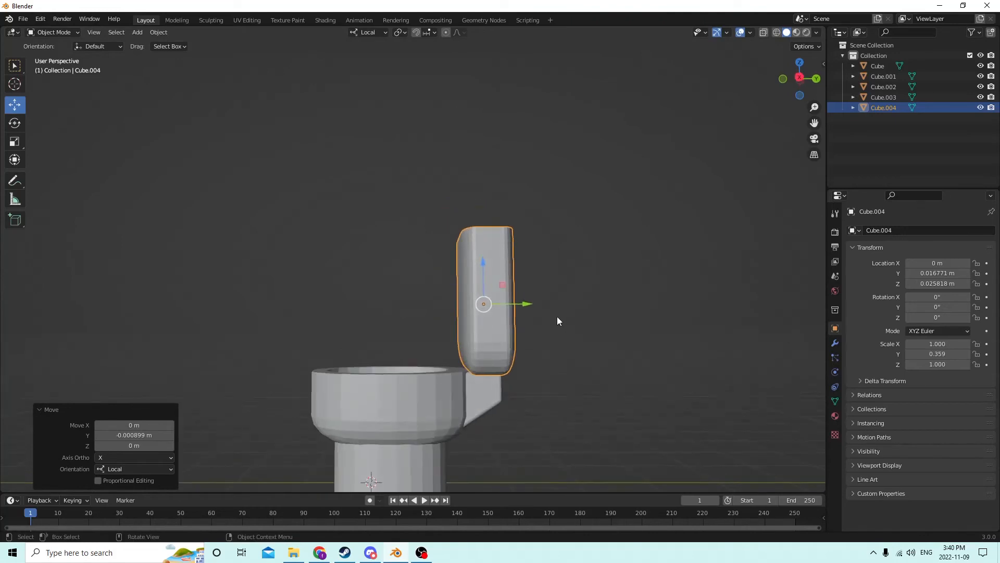
drag(523, 301, 520, 305)
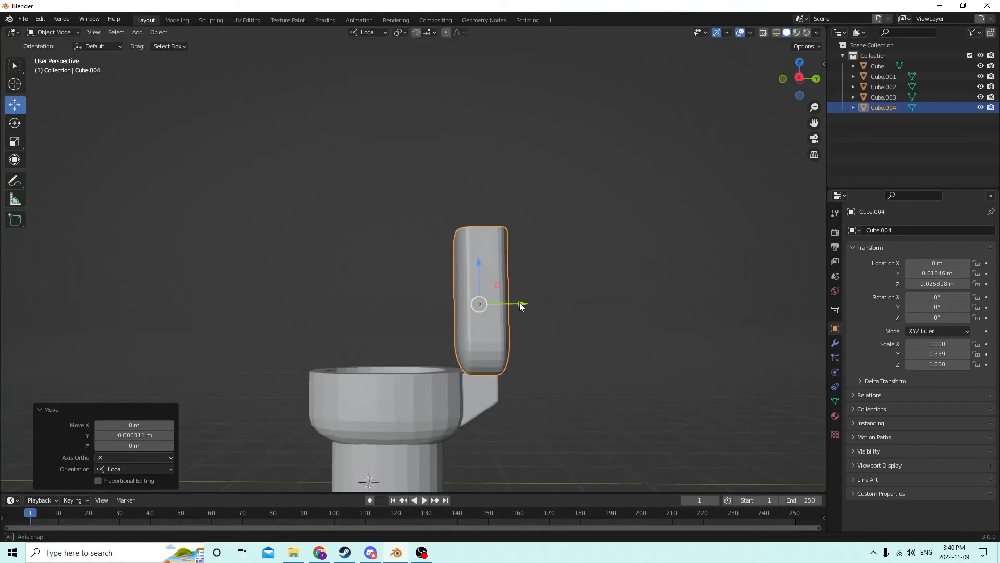
mouse_move(519, 303)
middle_down()
mouse_move(507, 287)
mouse_move(530, 316)
middle_up()
- Duplicate the tank in place and set the copy's X rotation to 180°
click(572, 389)
middle_drag(572, 389, 558, 299)
click(474, 274)
scroll(480, 321, up, 3)
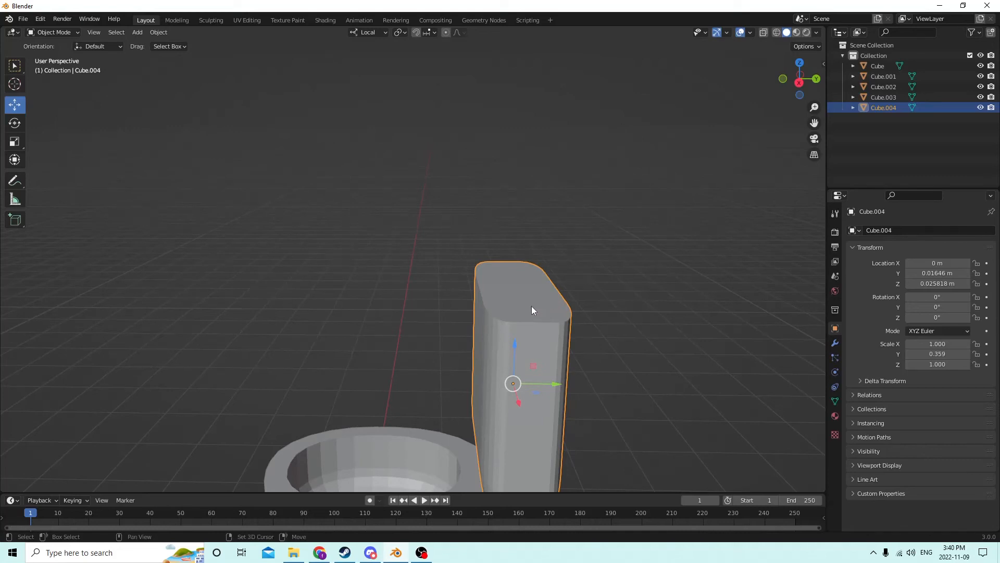
key(shift+d)
key(Escape)
scroll(596, 261, down, 4)
middle_drag(595, 261, 634, 258)
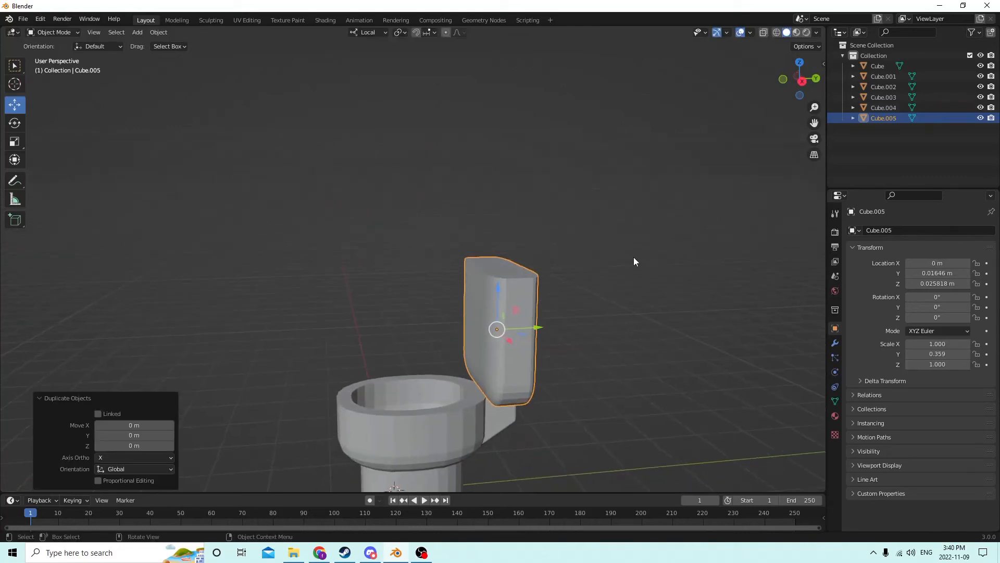
click(941, 295)
text(180)
key(Return)
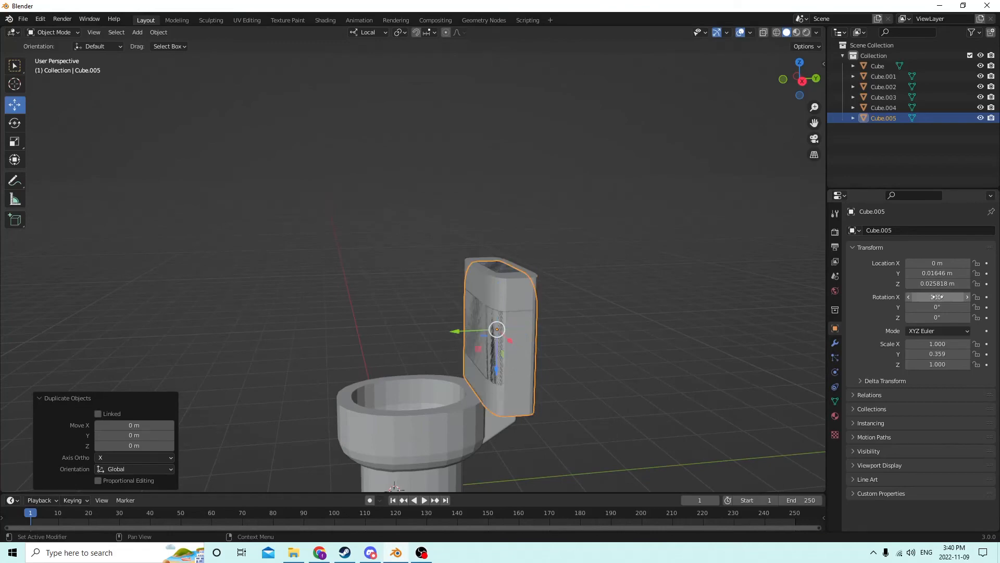
- Flatten the flipped copy to a Z scale of about 0.206 and raise it to the tank's top at about Z 0.038187 m
scroll(668, 227, up, 6)
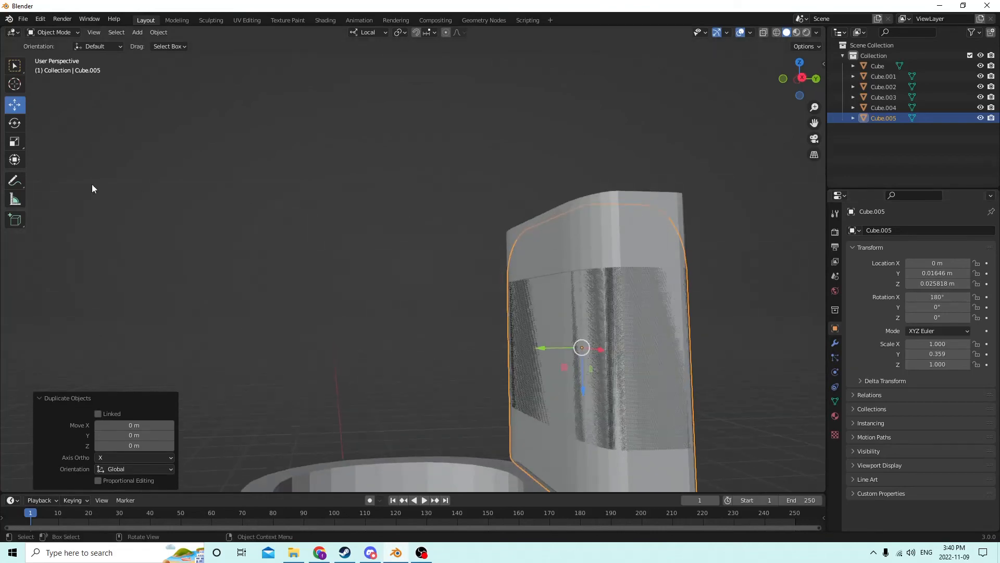
click(15, 142)
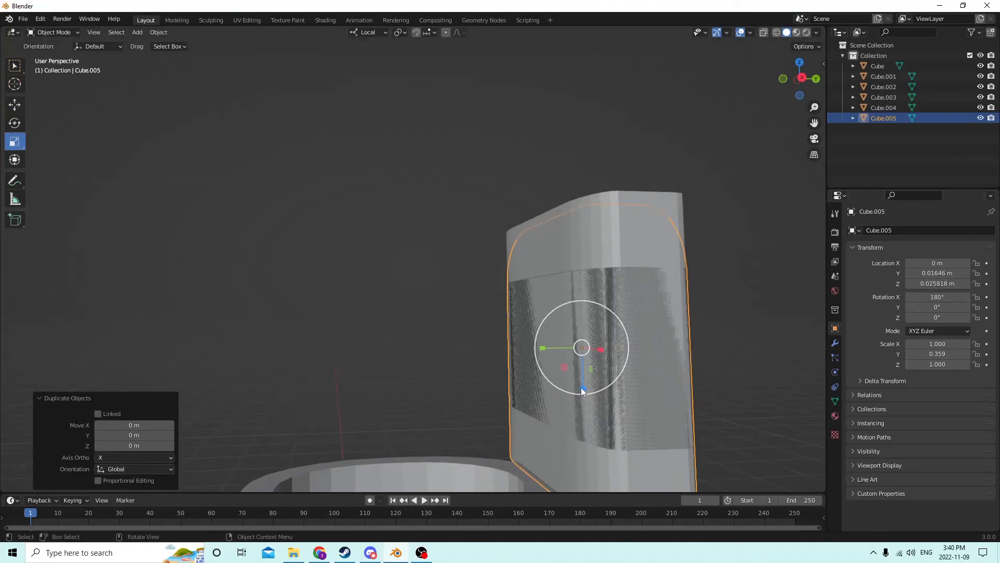
drag(582, 390, 583, 354)
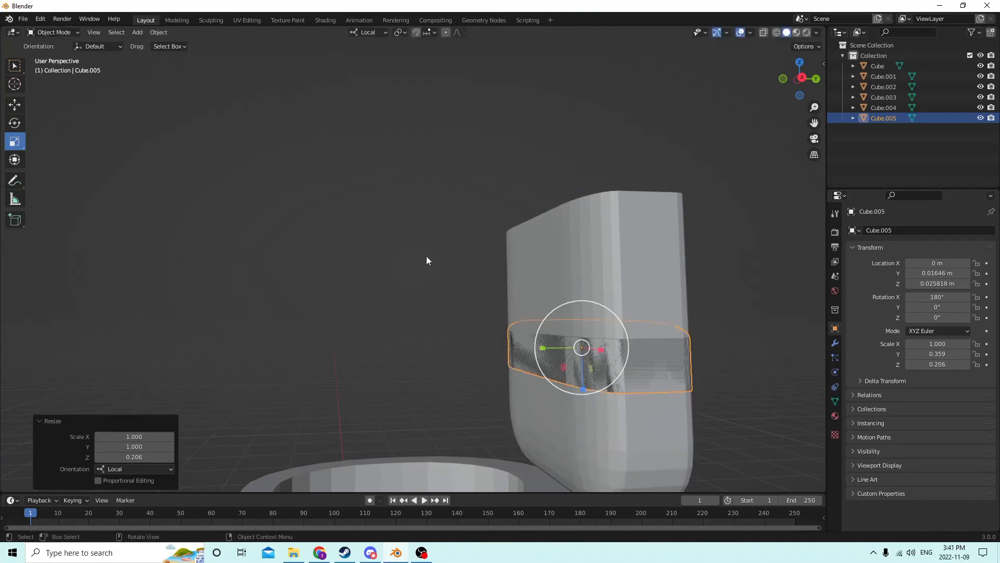
click(14, 106)
drag(572, 389, 603, 225)
middle_drag(603, 225, 602, 220)
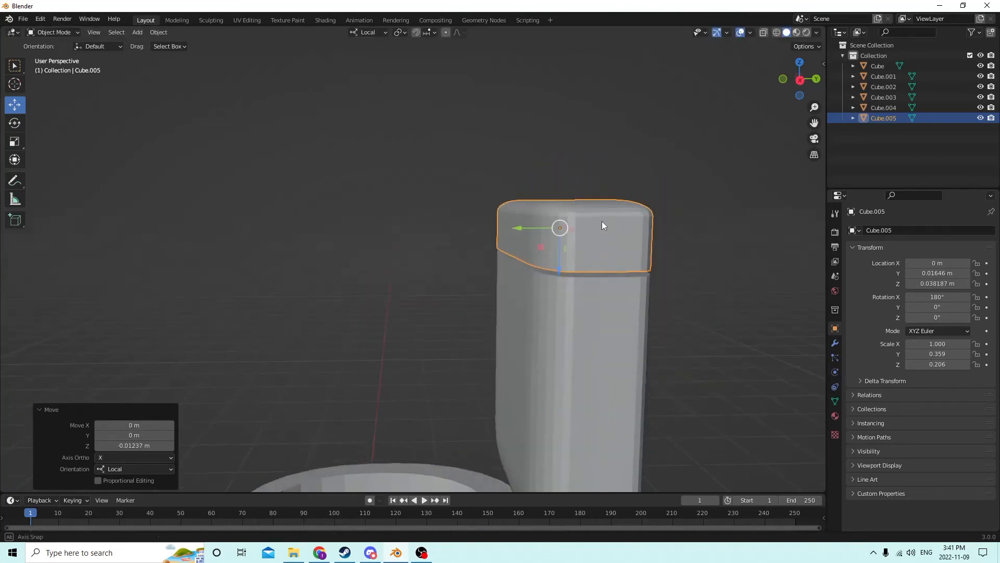
- Enlarge the lid piece uniformly by about 1.171, then flatten it to a Z scale of about 0.086
key(s)
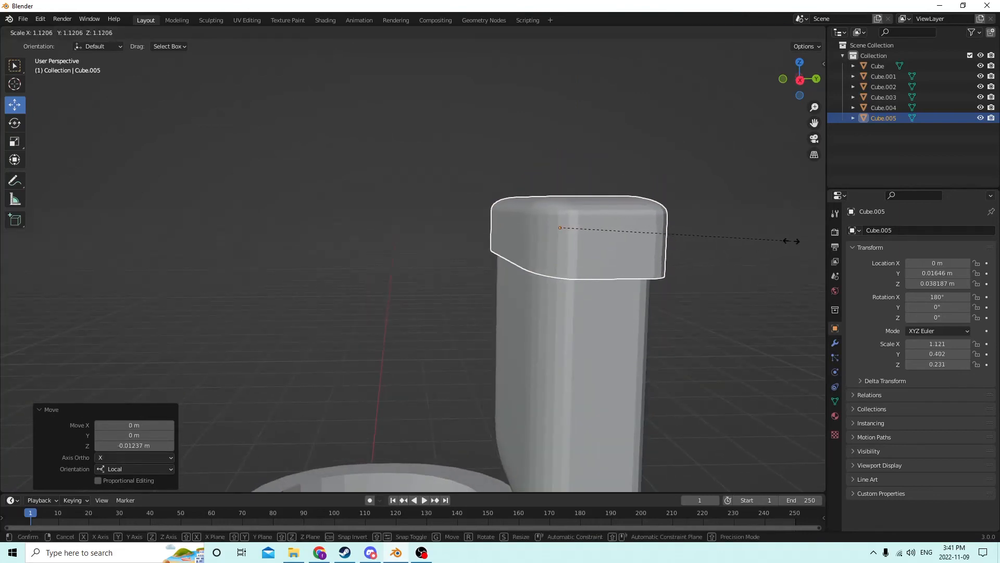
click(800, 239)
middle_drag(800, 239, 750, 211)
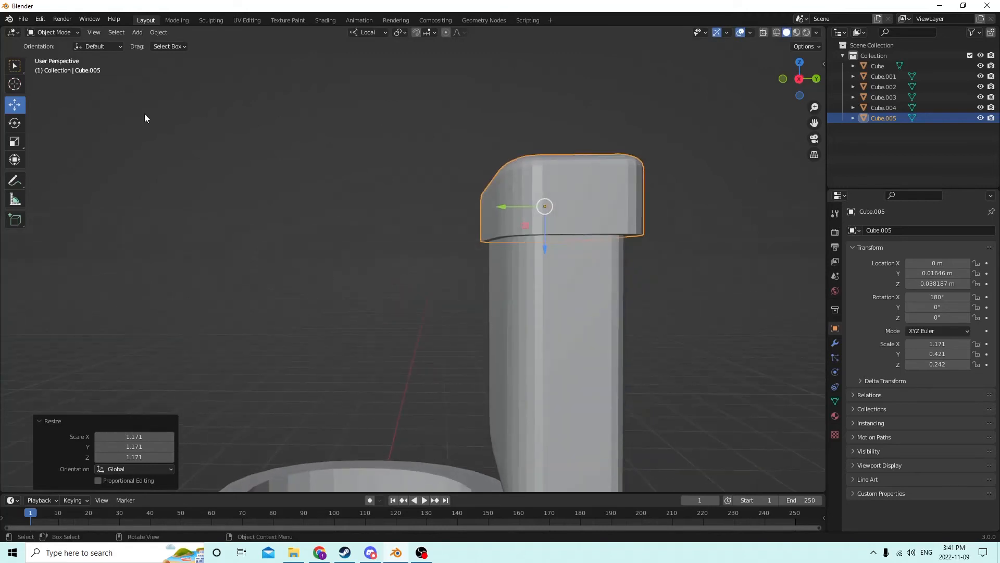
click(15, 141)
drag(545, 247, 547, 219)
middle_drag(547, 221, 540, 229)
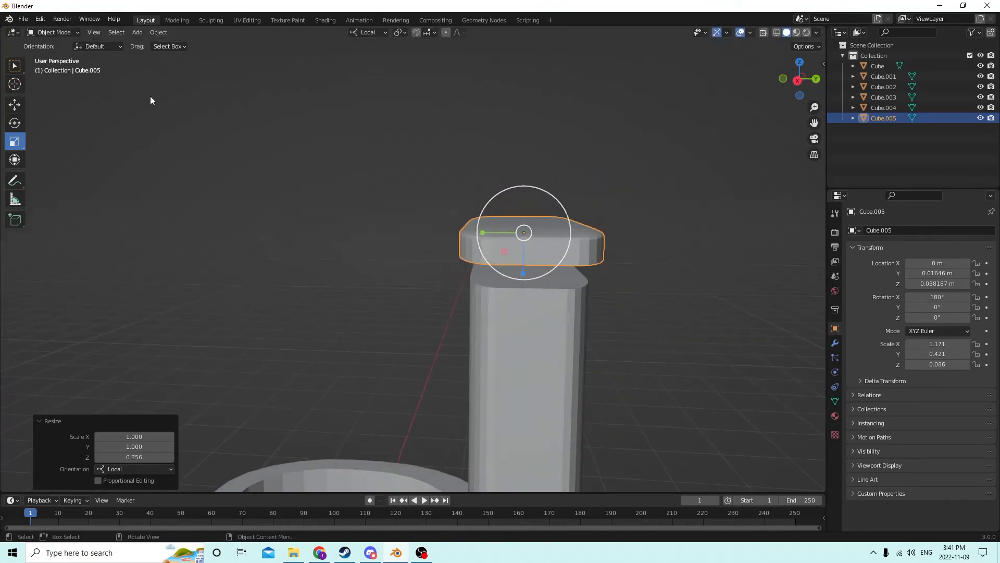
- Lower the lid along local Z onto the tank's top to about Z 0.035506 m
click(23, 110)
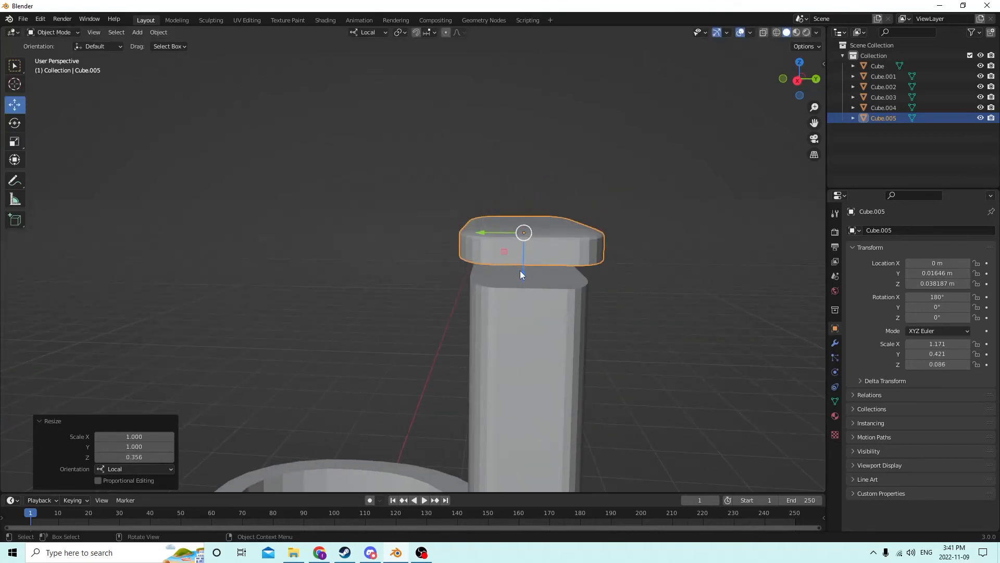
drag(520, 270, 521, 287)
middle_drag(541, 283, 567, 261)
drag(547, 287, 555, 298)
middle_drag(555, 298, 650, 299)
- Duplicate the tank in place and subtract the copy from the lid with a Bool Tool difference
shift+click(668, 258)
shift+click(664, 280)
click(624, 328)
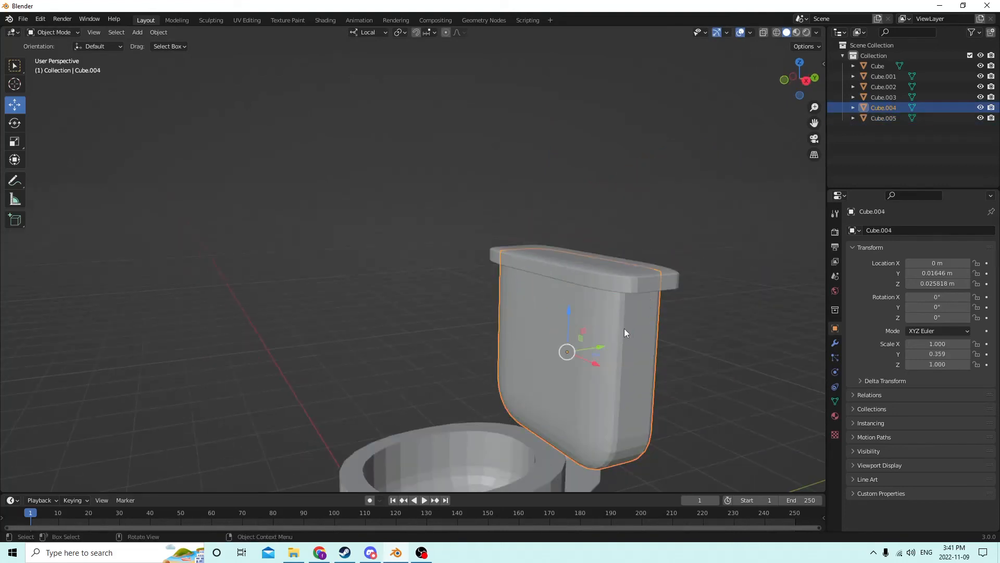
key(shift+d)
right_click(578, 268)
shift+click(578, 268)
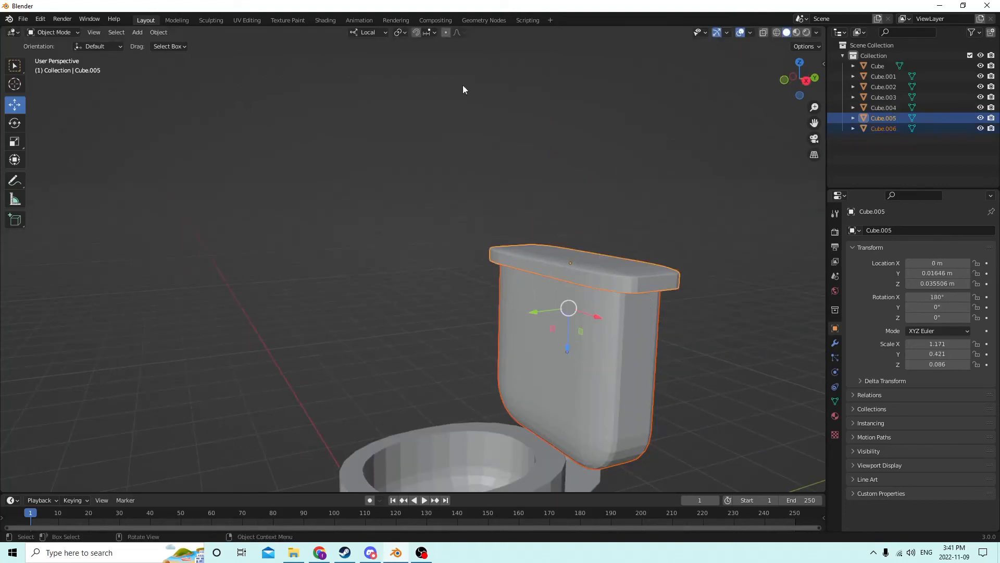
click(159, 33)
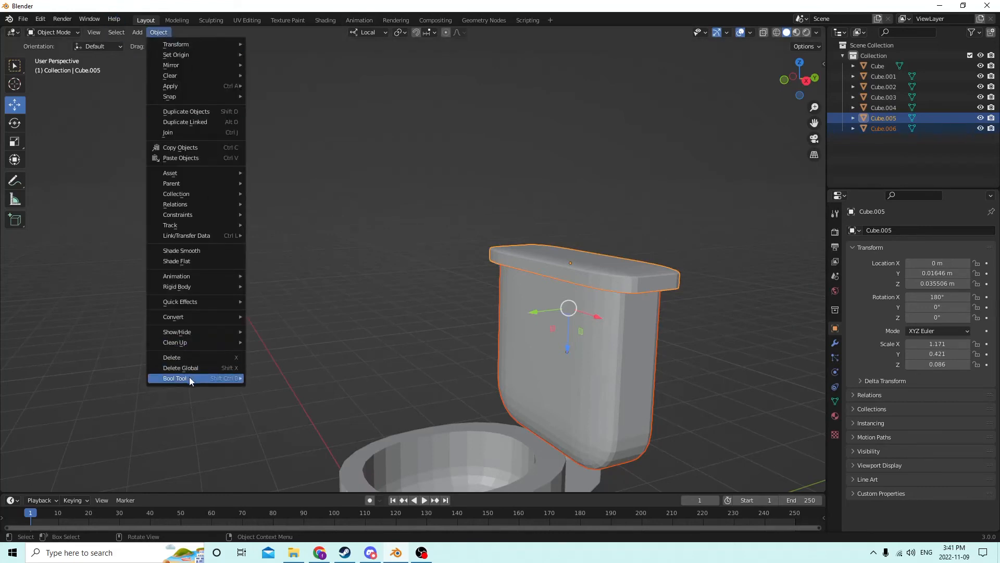
mouse_move(190, 376)
click(261, 390)
middle_drag(333, 327, 486, 251)
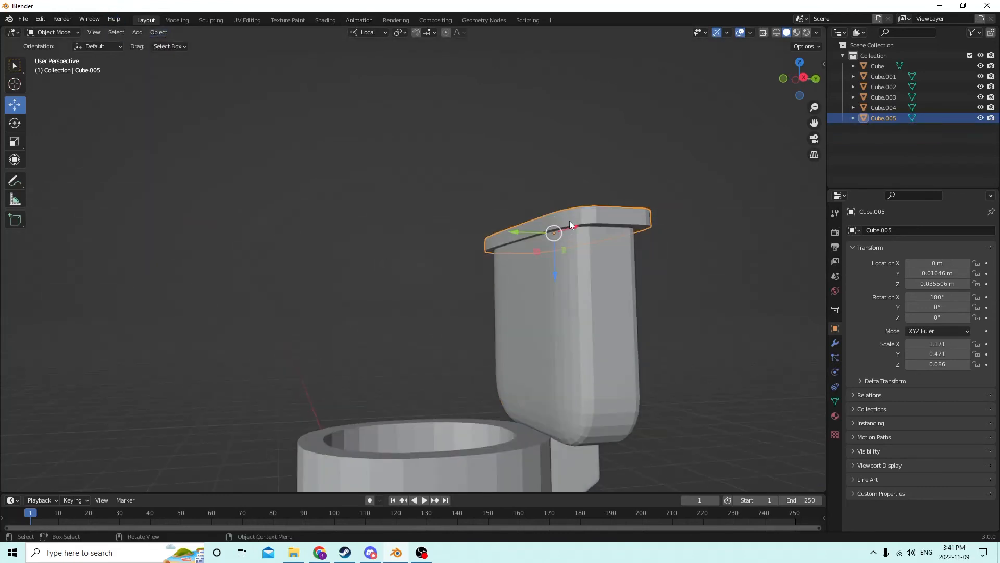
- Try lifting the lid along local Z to examine its recessed underside
click(555, 220)
click(556, 227)
key(g)
key(z)
key(z)
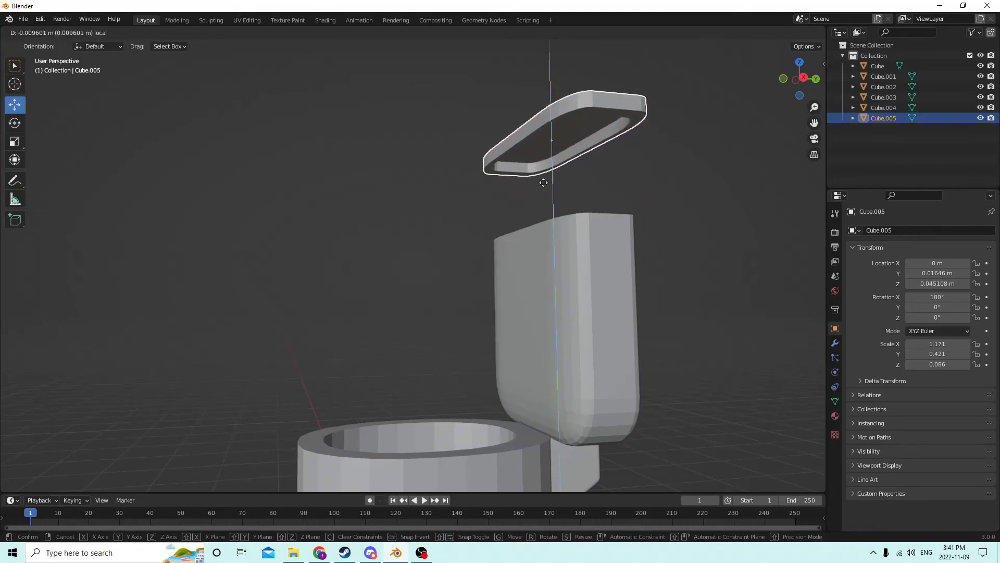
click(543, 196)
middle_drag(543, 195, 539, 214)
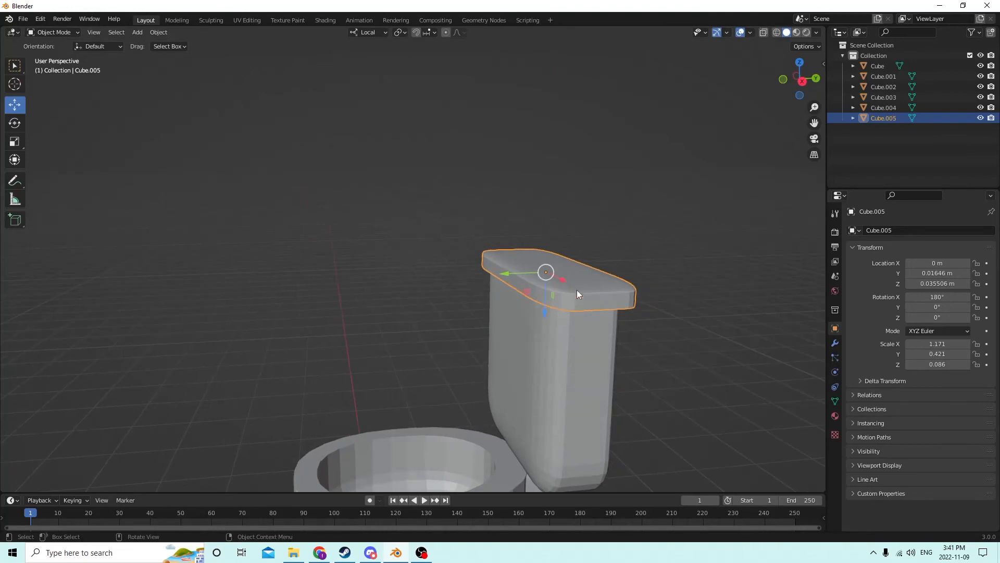
mouse_move(577, 289)
middle_down()
mouse_move(572, 251)
mouse_move(575, 283)
middle_up()
- Raise the lid along local Z clear of the tank, to about Z 0.046907 m
click(568, 325)
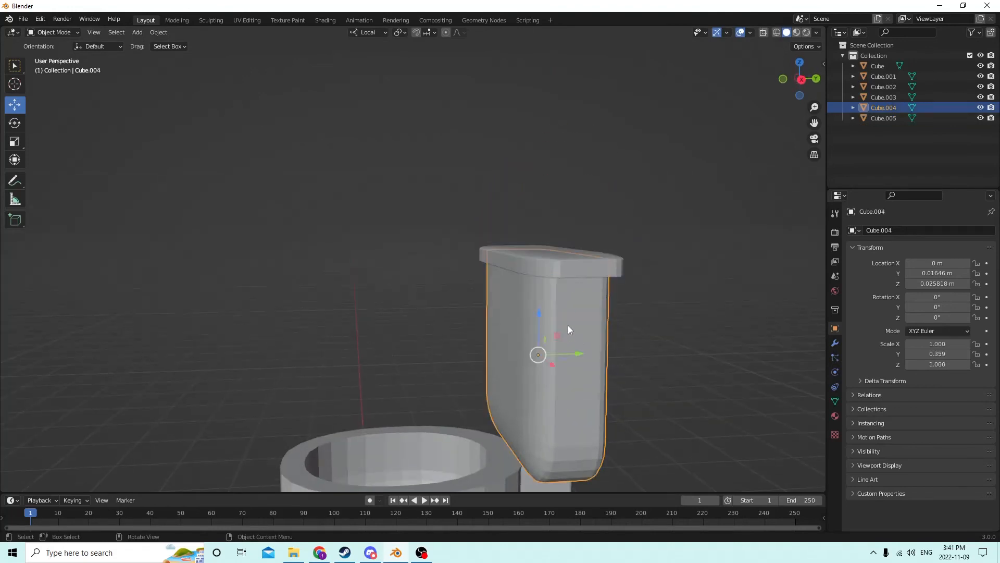
click(565, 273)
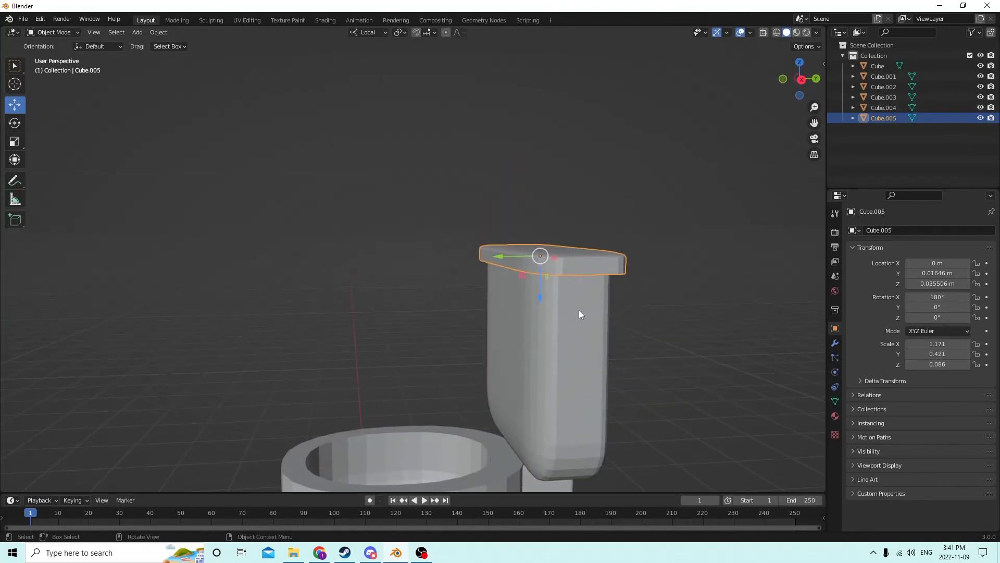
click(573, 309)
click(556, 266)
key(g)
key(z)
key(z)
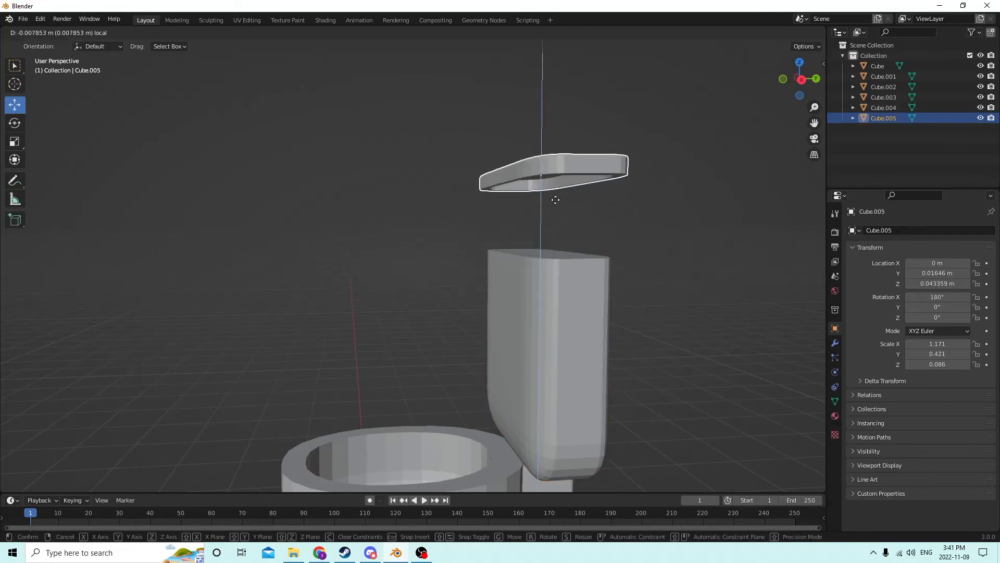
click(559, 235)
- Duplicate the tank in place, shrink the copy uniformly to about 0.884, and raise it to about Z 0.027973 m
click(565, 306)
middle_drag(565, 305, 573, 327)
key(shift+d)
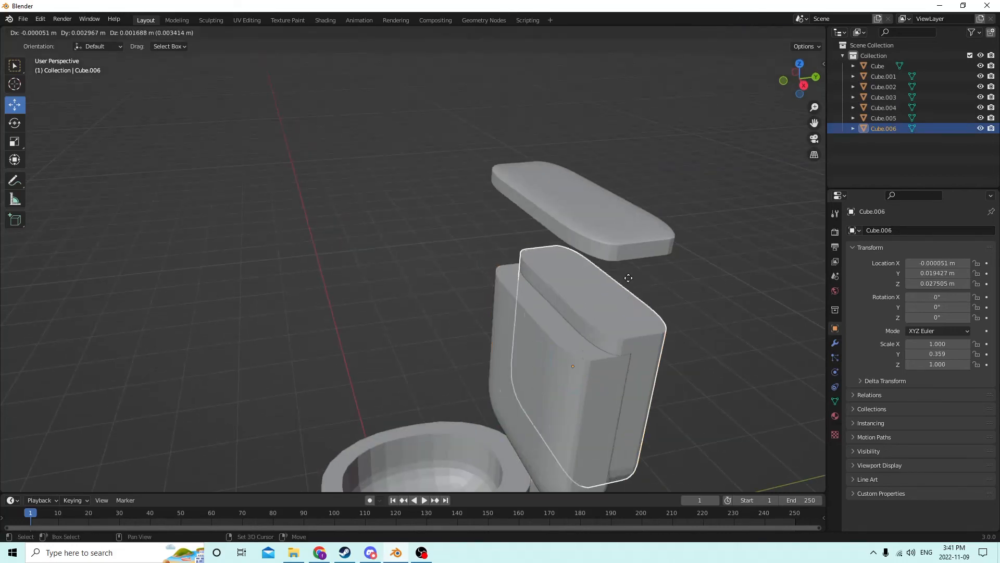
right_click(629, 277)
mouse_move(665, 278)
middle_down()
mouse_move(704, 273)
mouse_move(666, 260)
middle_up()
key(s)
click(680, 270)
drag(576, 308, 576, 290)
click(576, 290)
- Subtract the smaller copy from the tank with a Bool Tool difference to hollow out its interior
shift+click(605, 257)
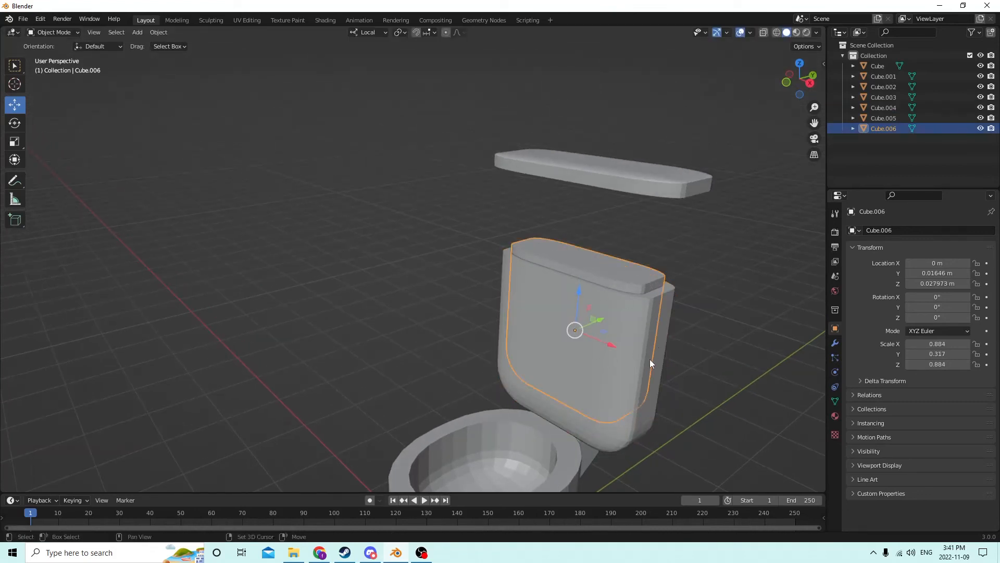
shift+click(633, 356)
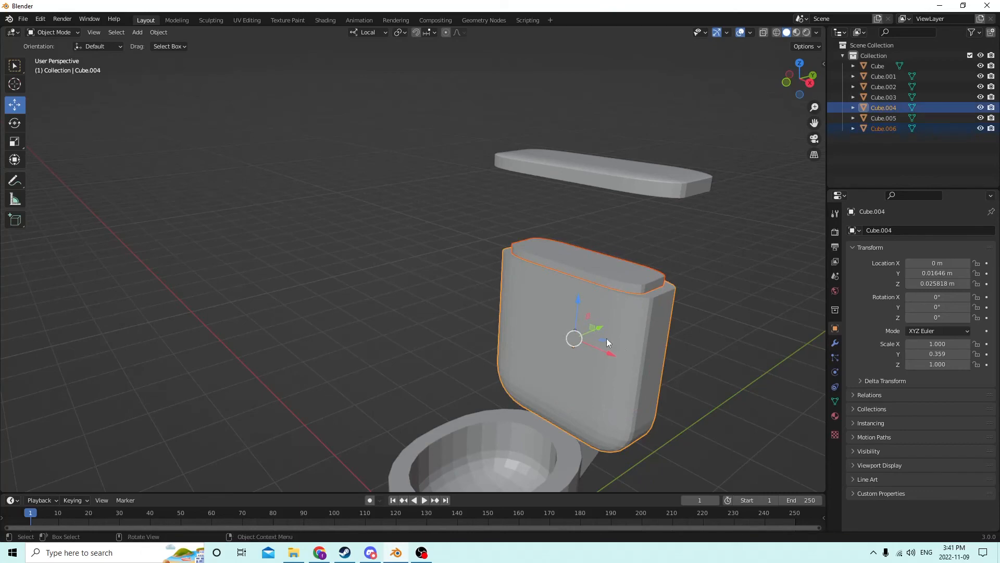
click(162, 31)
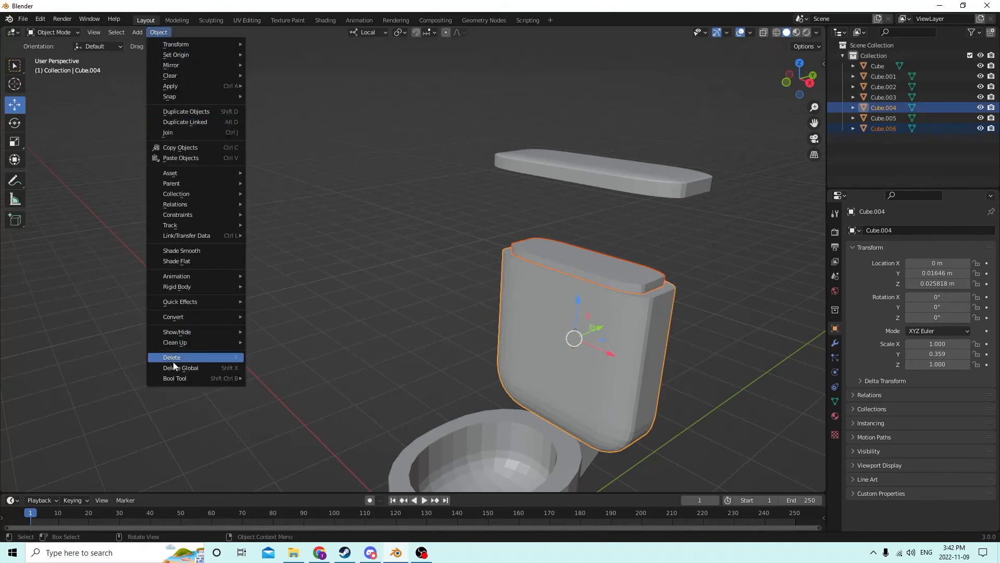
mouse_move(197, 377)
click(275, 388)
middle_drag(462, 242, 443, 208)
- Lower the lid along local Z back onto the hollow tank to about Z 0.035115 m and deselect it
click(589, 149)
middle_drag(590, 149, 592, 143)
click(600, 124)
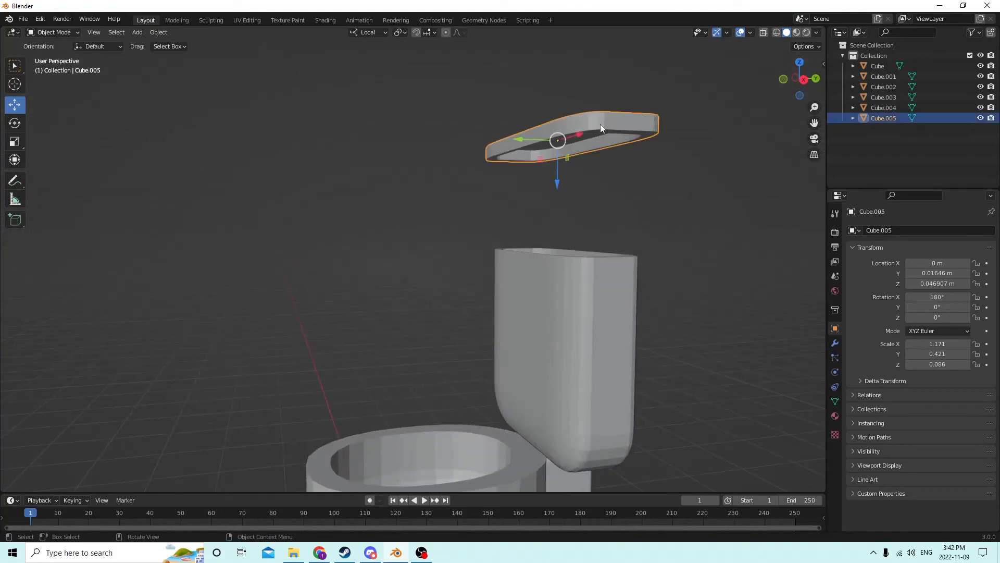
drag(558, 168, 587, 280)
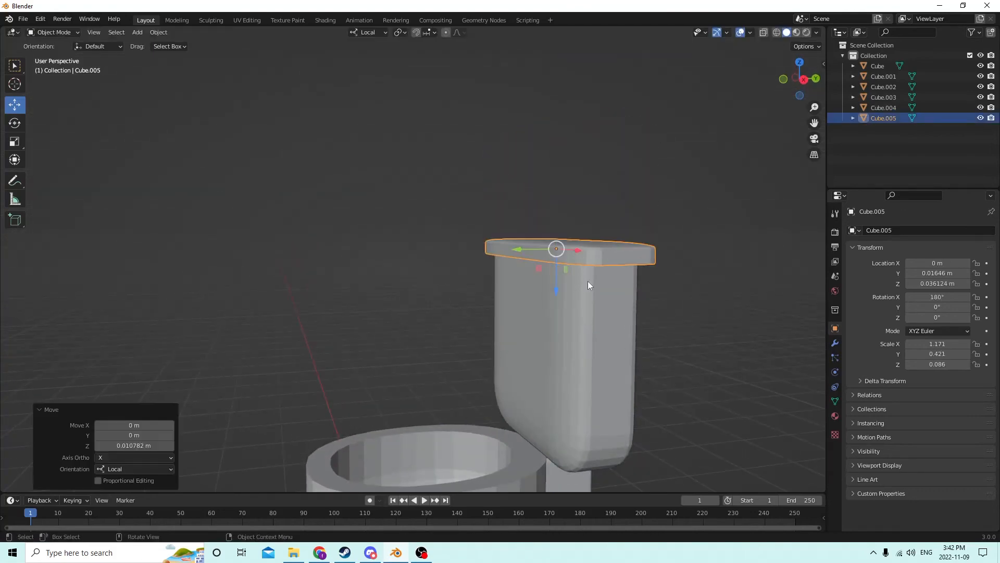
middle_drag(587, 280, 632, 256)
drag(583, 276, 581, 309)
click(778, 346)
- Add a cube and raise it along local Z above the bowl to about Z 0.033472 m
middle_drag(779, 346, 578, 297)
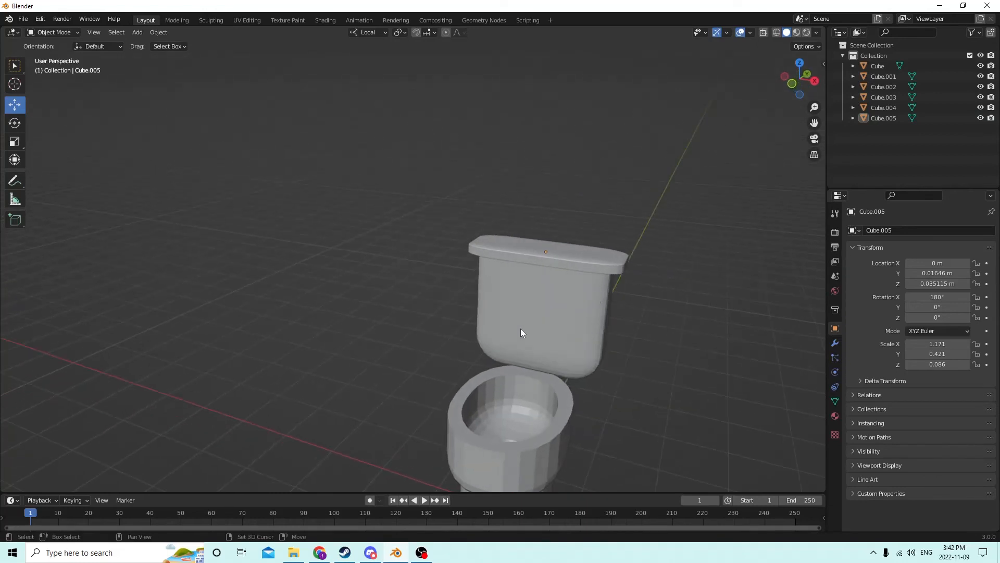
key(shift+a)
key(shift+a)
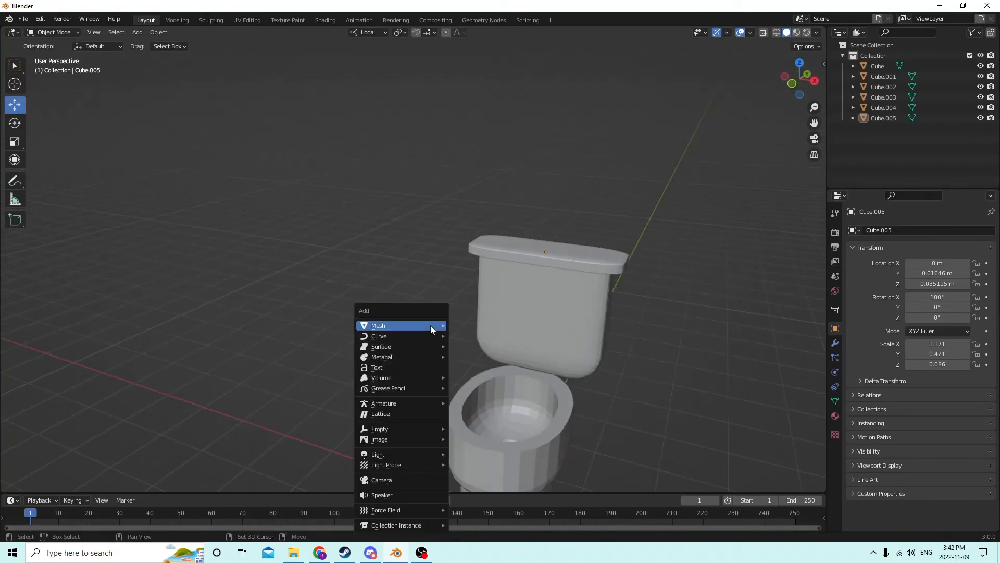
mouse_move(419, 325)
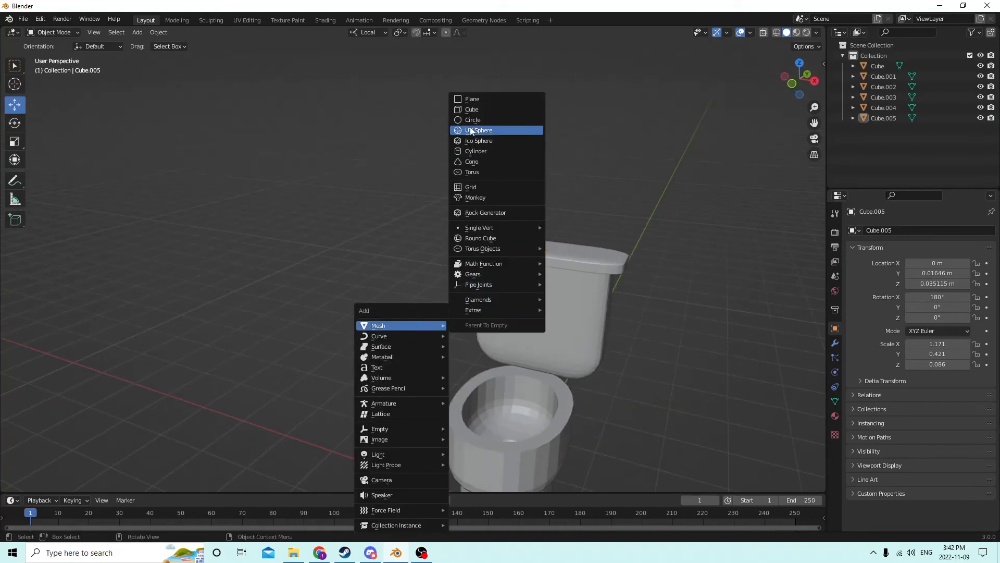
click(471, 109)
middle_drag(464, 110, 499, 319)
drag(492, 357, 492, 231)
scroll(495, 232, up, 4)
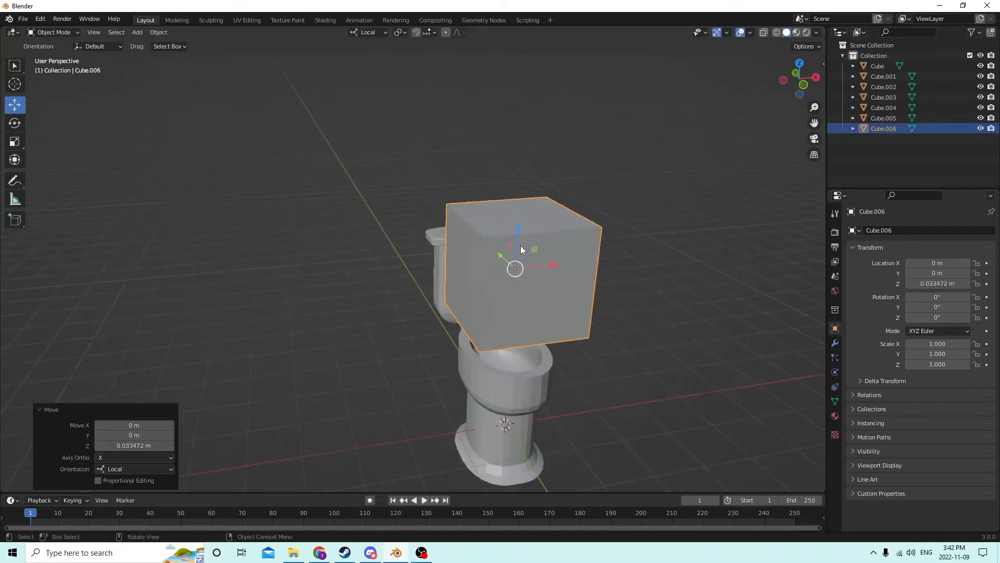
- Shrink the new cube uniformly to scale 0.401 and shift it along local X to about -0.006548 m
scroll(492, 229, down, 2)
middle_drag(499, 233, 624, 293)
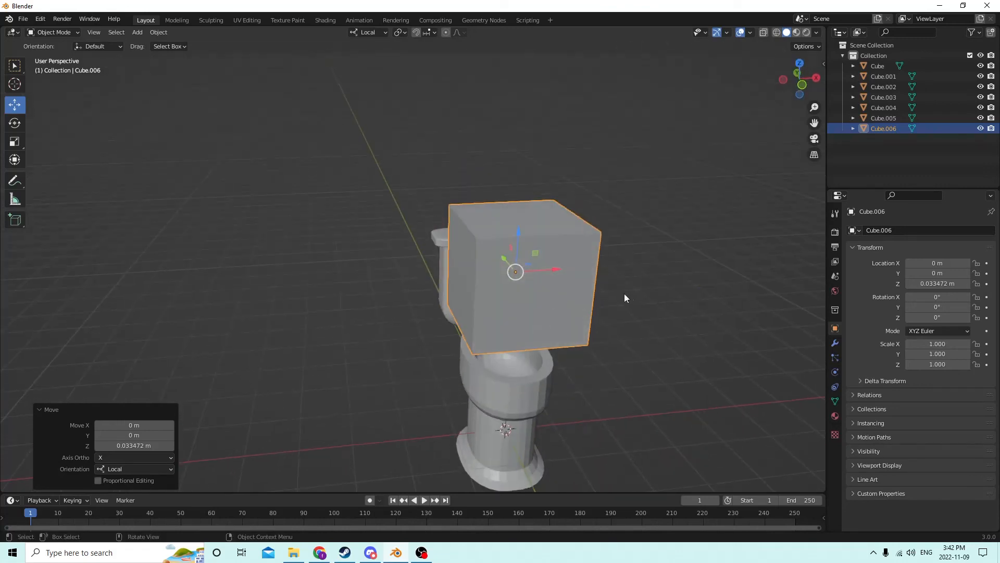
key(s)
click(557, 294)
scroll(554, 293, up, 2)
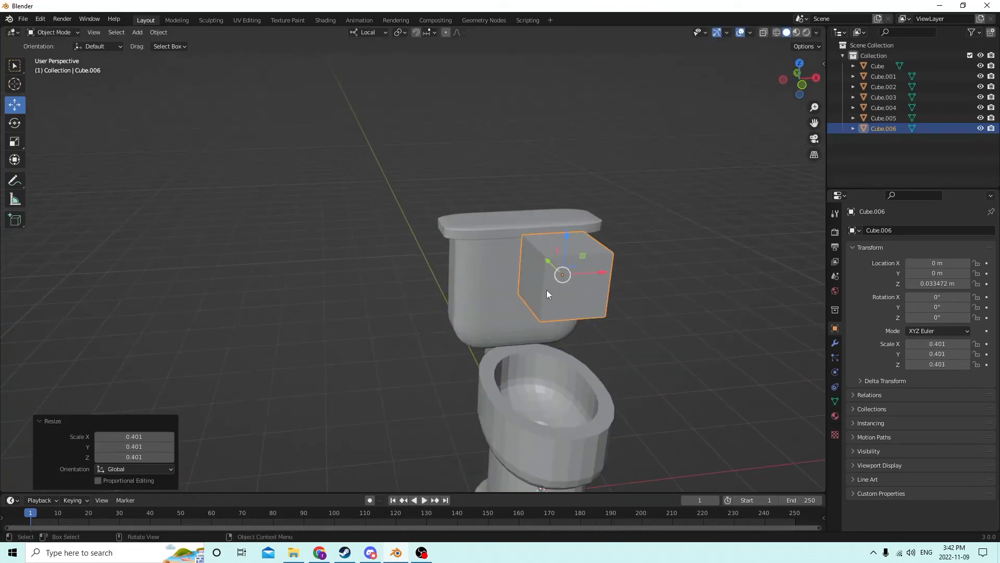
middle_drag(545, 290, 598, 274)
drag(593, 292, 535, 293)
scroll(514, 291, up, 1)
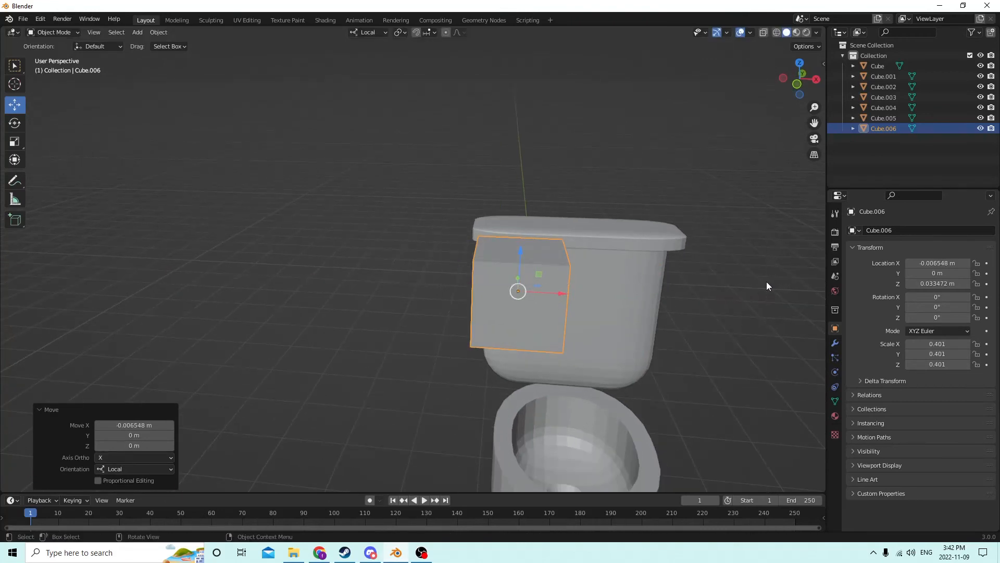
- Bevel all edges of the small cube with 6 segments and a width of about 0.00573 m
key(Tab)
key(ctrl+b)
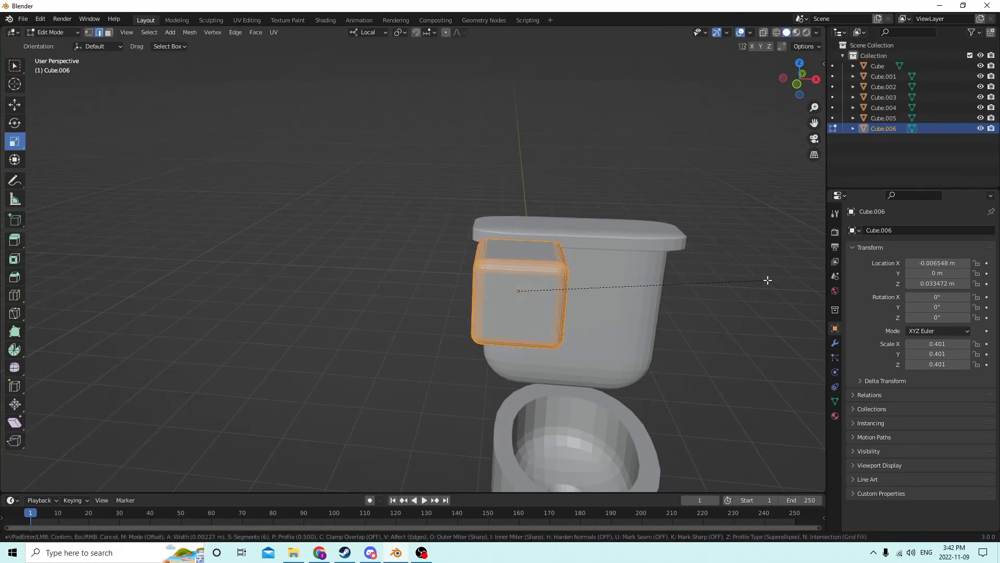
click(782, 282)
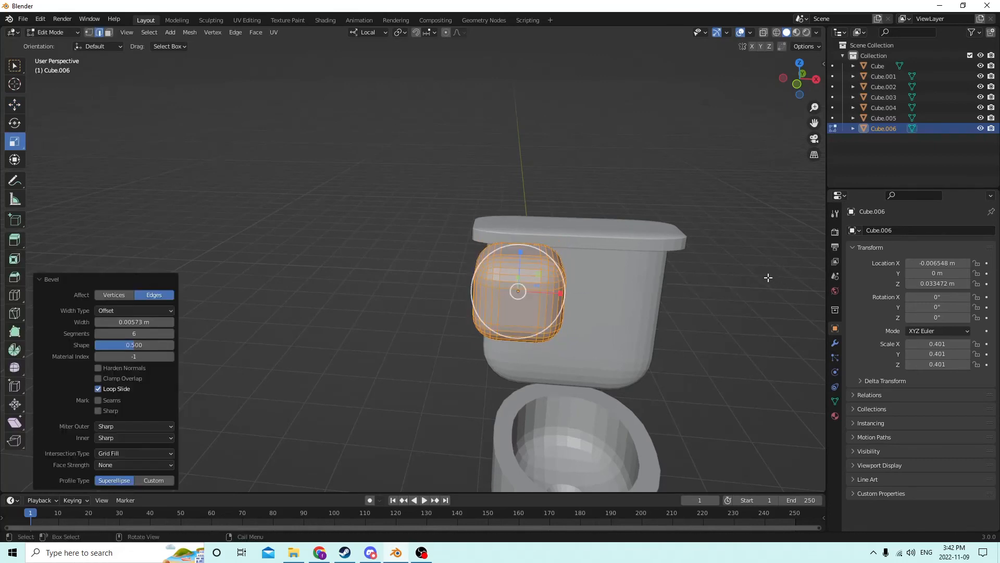
middle_drag(765, 279, 501, 290)
key(Tab)
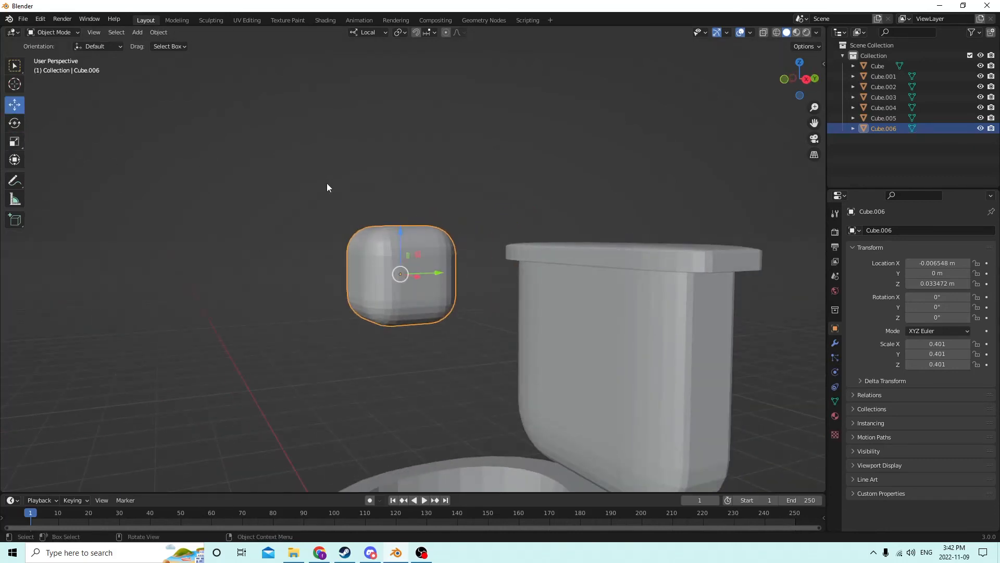
- Resize the rounded cube to a scale of about 0.159 in X, 0.121 in Y and 0.159 in Z
middle_drag(312, 178, 287, 180)
click(15, 142)
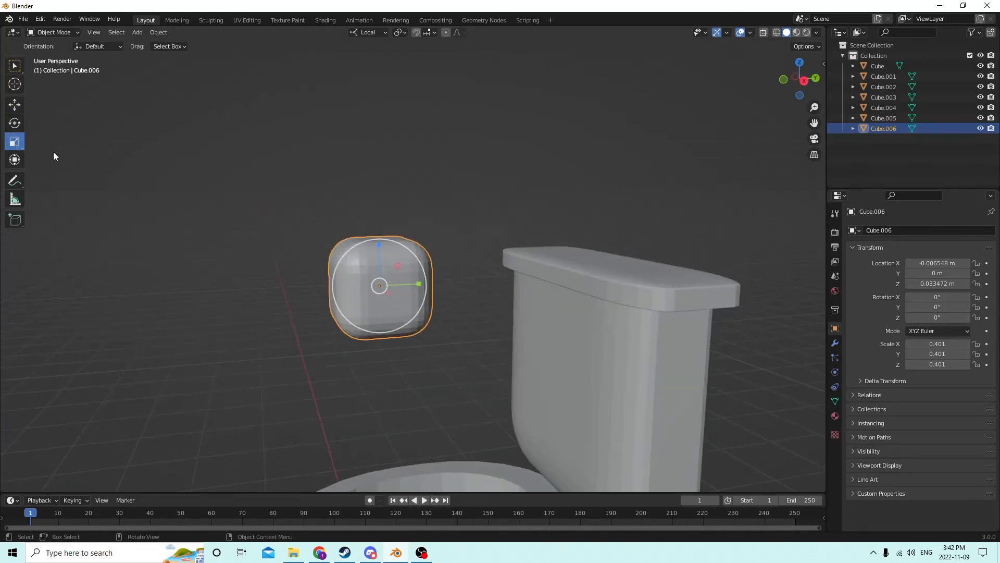
drag(419, 285, 397, 289)
middle_drag(397, 288, 762, 254)
key(s)
click(607, 258)
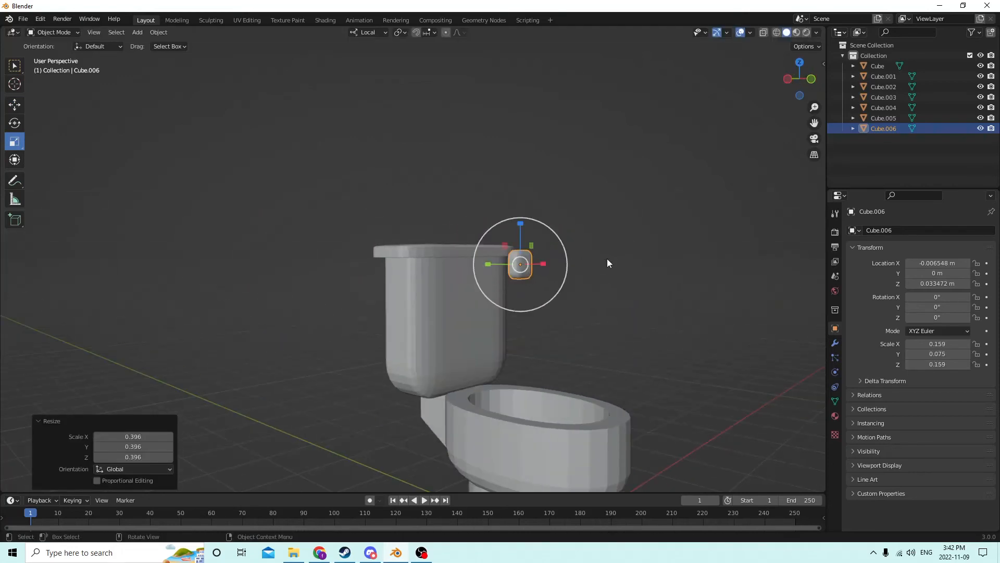
middle_drag(607, 258, 357, 218)
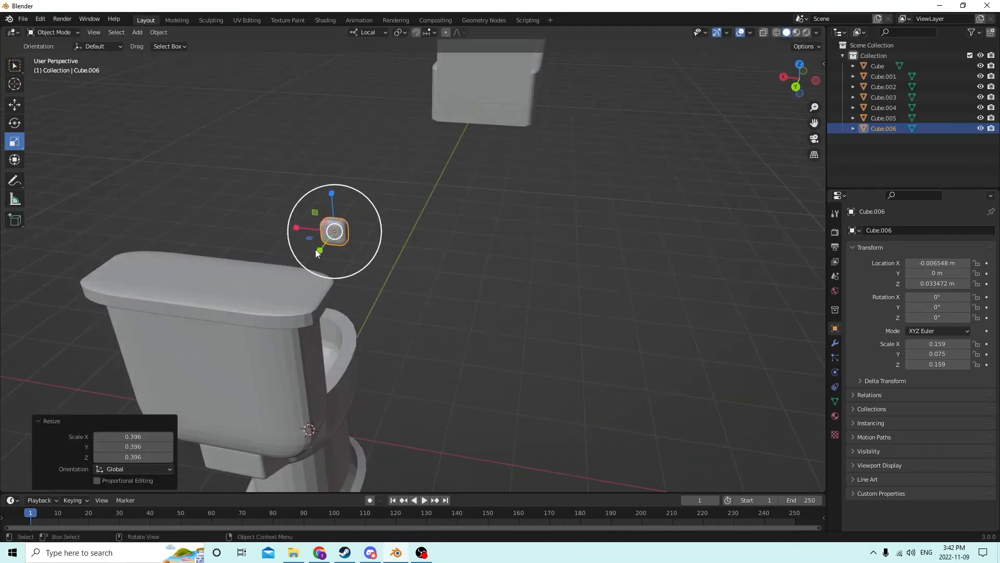
drag(317, 250, 308, 258)
middle_drag(309, 258, 99, 136)
- Move the rounded cube against the tank's front, to about Y 0.011911 m and Z 0.032184 m
click(15, 105)
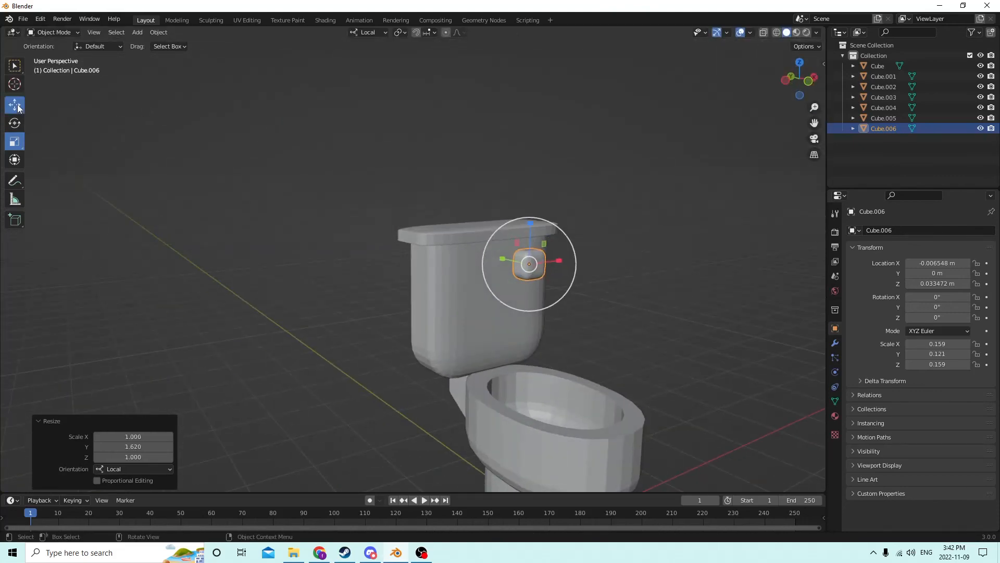
middle_drag(282, 131, 327, 127)
drag(471, 269, 377, 253)
scroll(421, 237, up, 2)
drag(413, 212, 409, 236)
scroll(409, 236, up, 2)
middle_drag(409, 236, 323, 268)
- Shrink the rounded cube on the tank's front uniformly by a factor of about 0.534
key(s)
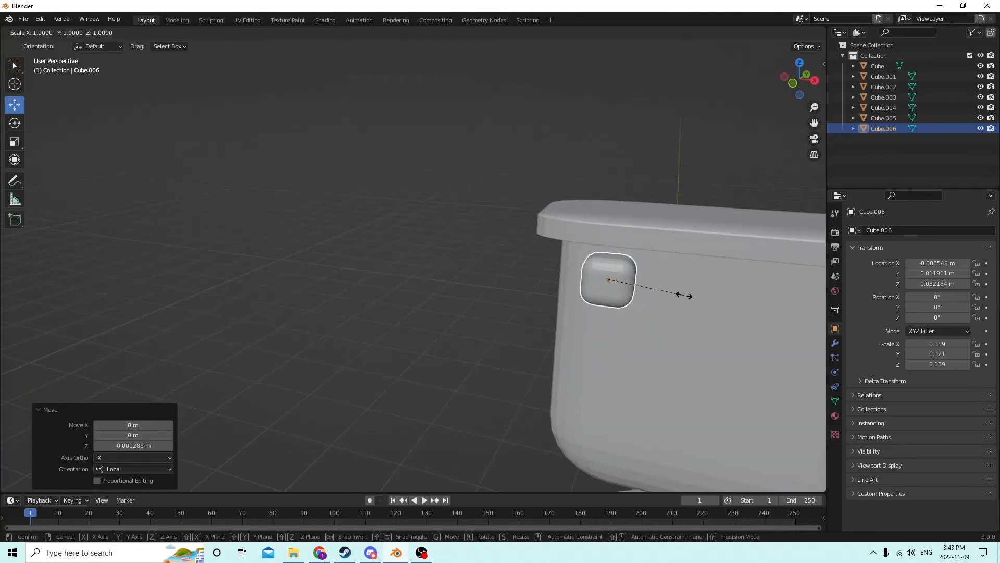
click(651, 288)
scroll(690, 284, down, 3)
middle_drag(696, 255, 627, 253)
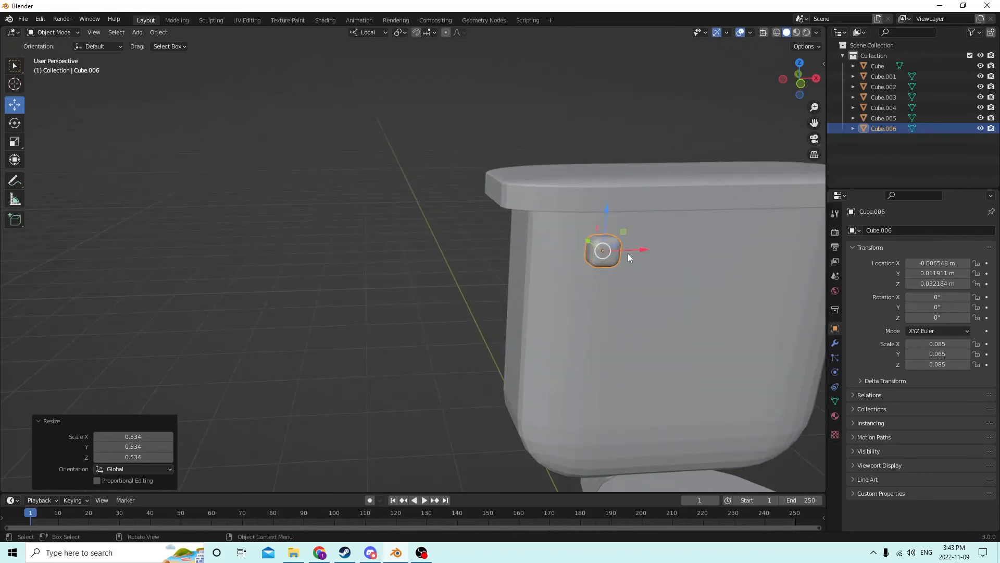
- Duplicate the small knob in place and shift the copy along local X to about -0.009289 m
click(592, 246)
click(603, 251)
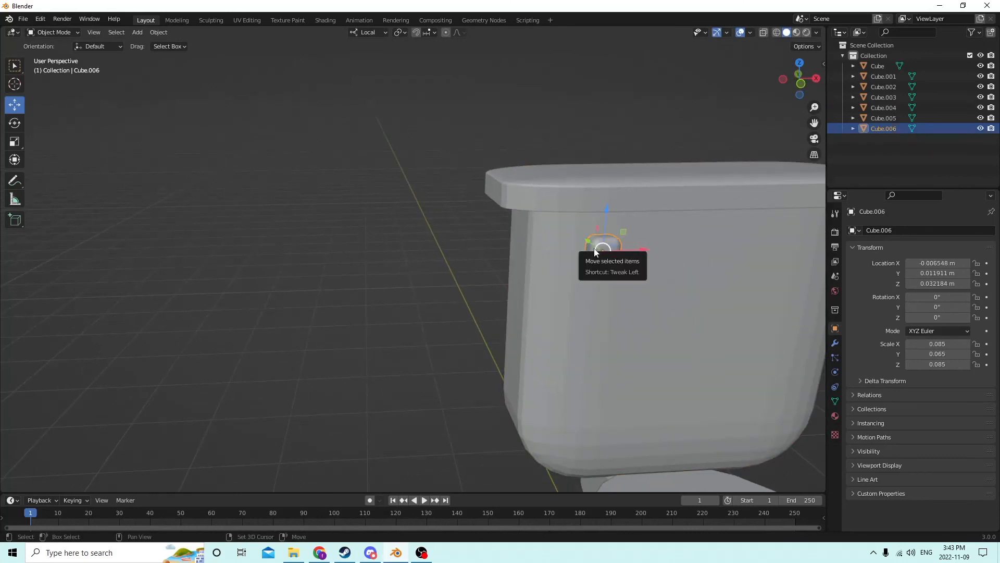
key(shift+d)
key(Escape)
middle_drag(617, 230, 671, 273)
drag(675, 254, 619, 254)
middle_drag(620, 255, 629, 220)
- Reshape the copy into a thin lever with a scale of about 0.179 in X, 0.043 in Y and 0.034 in Z
click(14, 148)
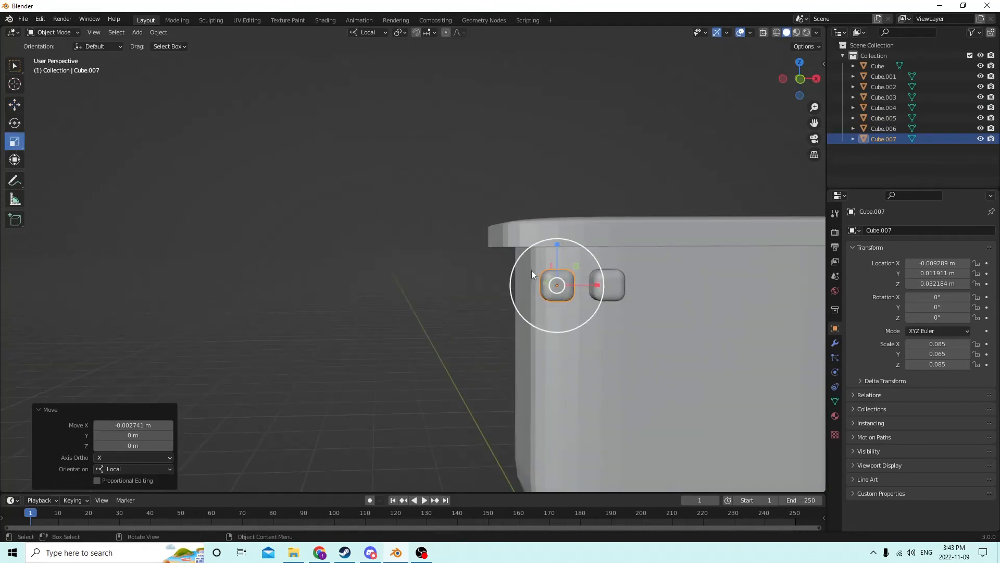
middle_drag(531, 270, 713, 271)
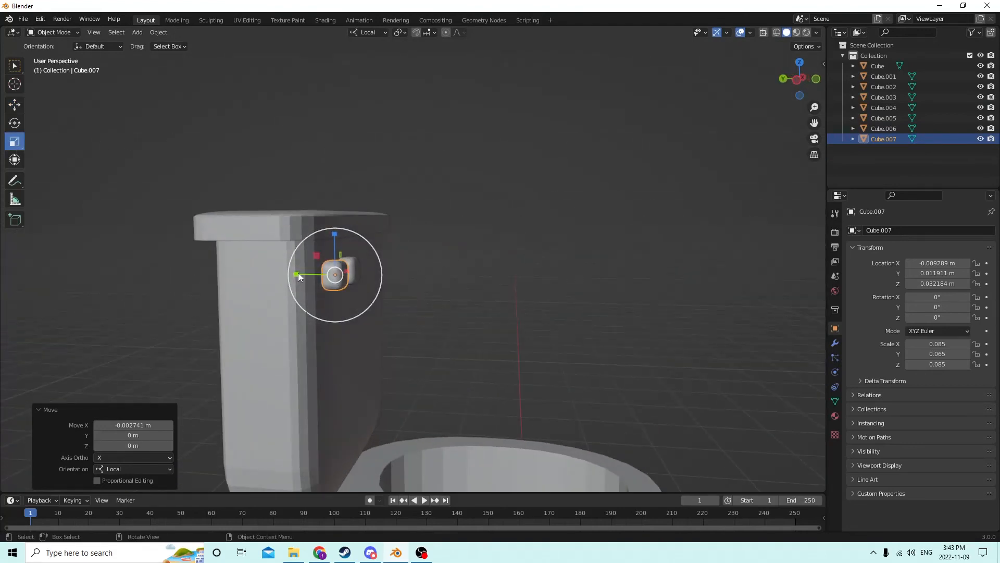
drag(296, 276, 308, 276)
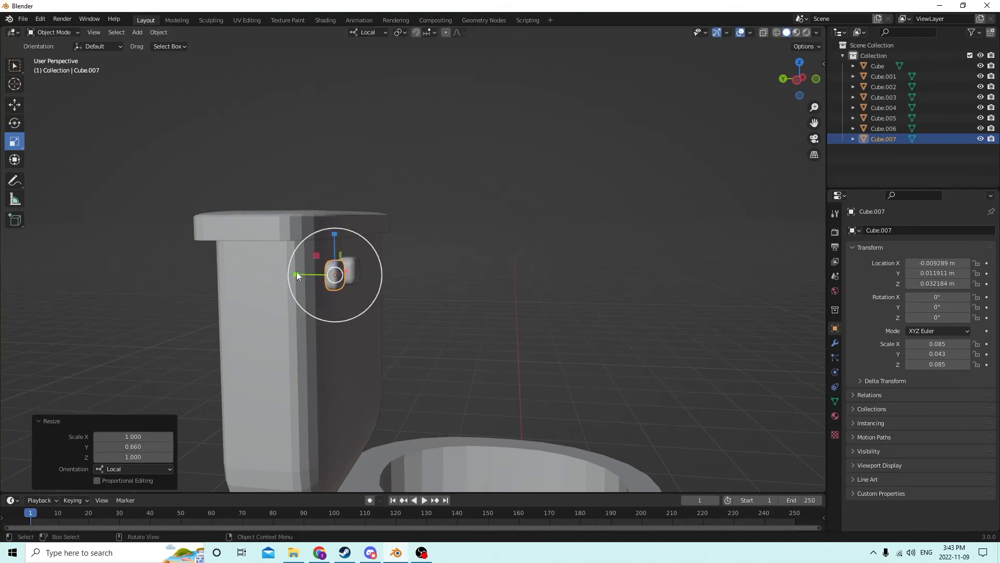
middle_drag(296, 271, 292, 260)
drag(451, 197, 450, 219)
middle_drag(450, 219, 381, 232)
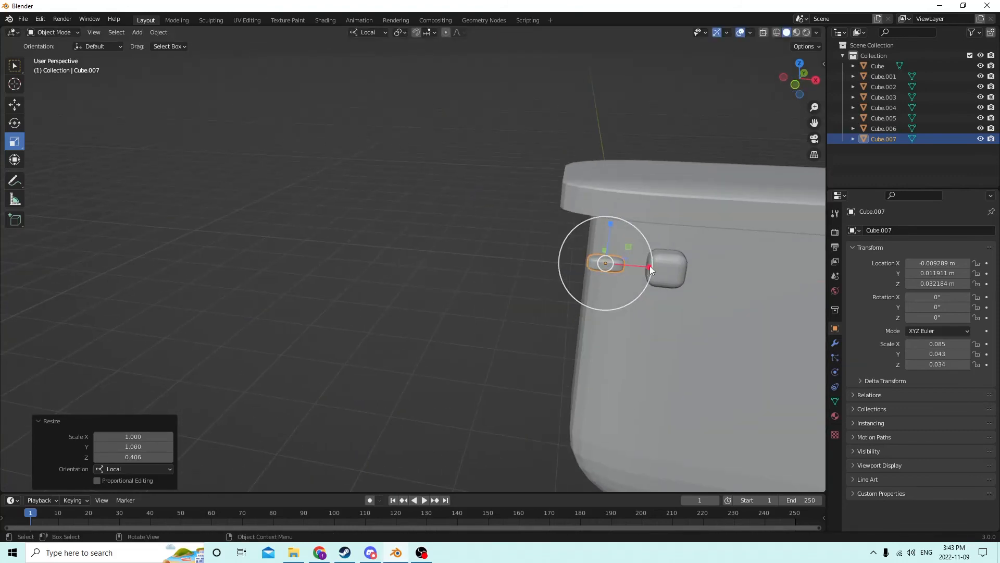
drag(649, 268, 727, 258)
middle_drag(726, 258, 698, 250)
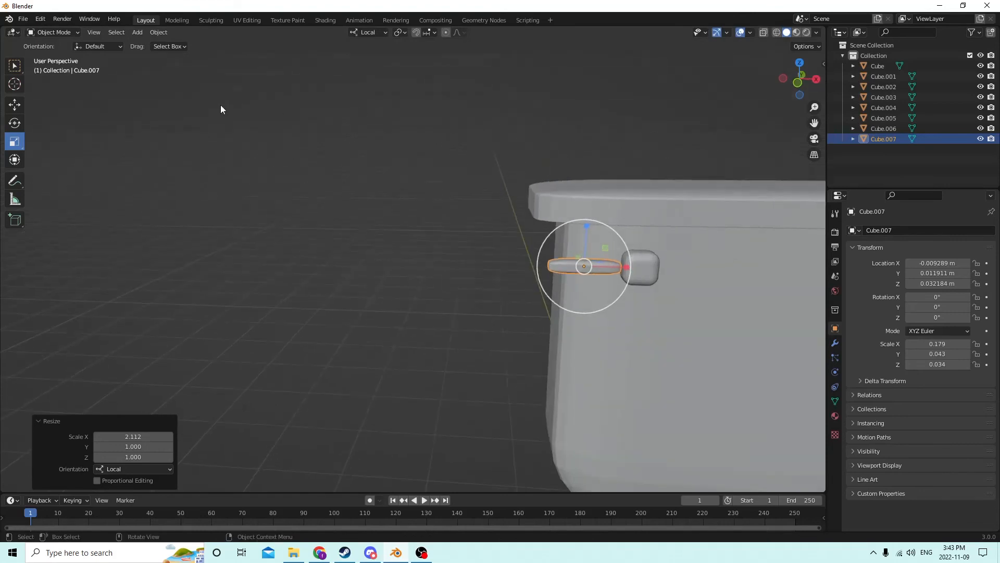
- Slide the lever into the knob at about X -0.008388 m and raise it to about Z 0.032517 m
click(15, 105)
drag(633, 270, 646, 264)
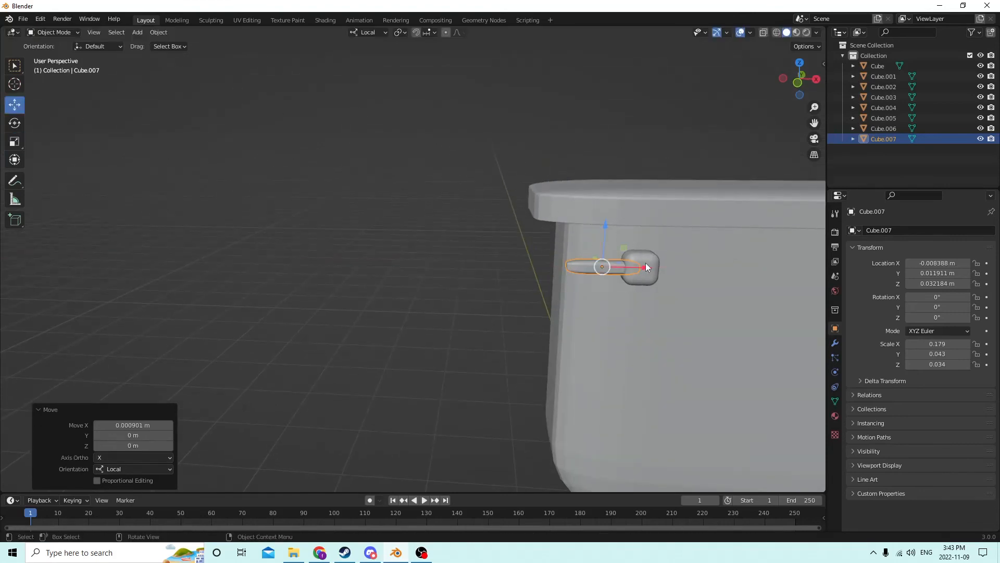
drag(603, 226, 606, 217)
middle_drag(605, 217, 561, 259)
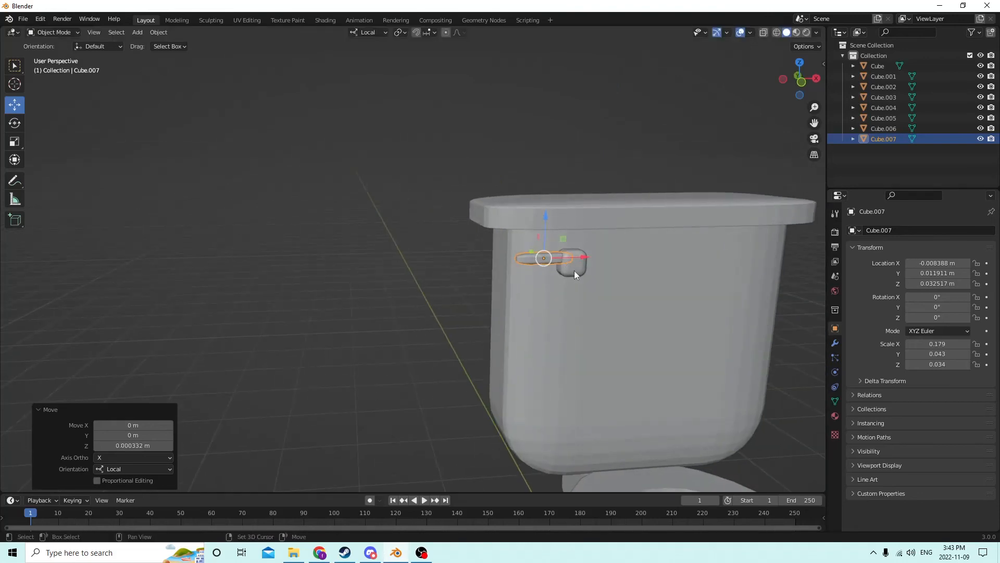
- Join the lever and the knob into one flush handle object
shift+click(574, 270)
key(ctrl+j)
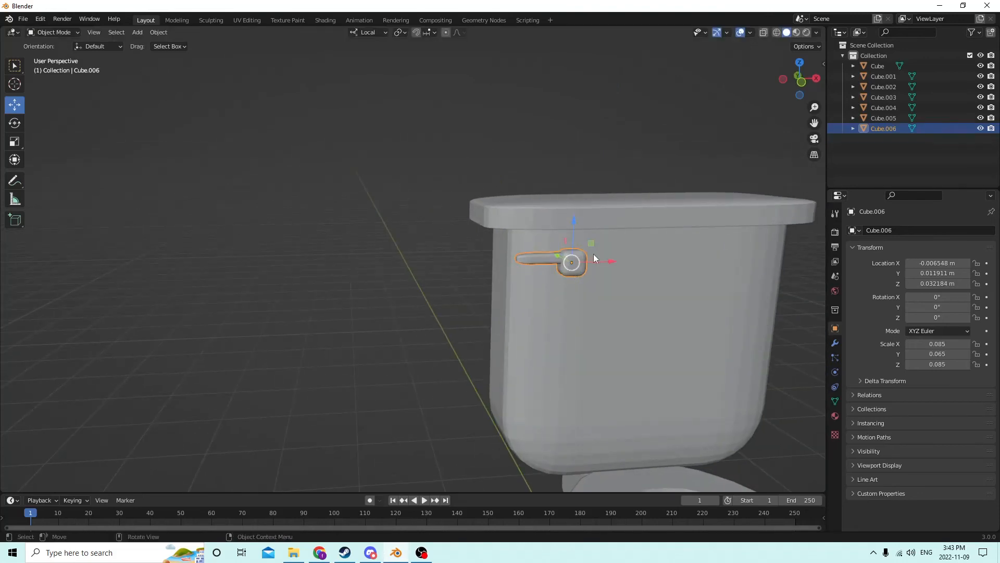
middle_drag(593, 254, 556, 250)
scroll(656, 277, down, 4)
- Shorten the flared pedestal along local Z to a scale of about 0.664
middle_drag(709, 314, 599, 318)
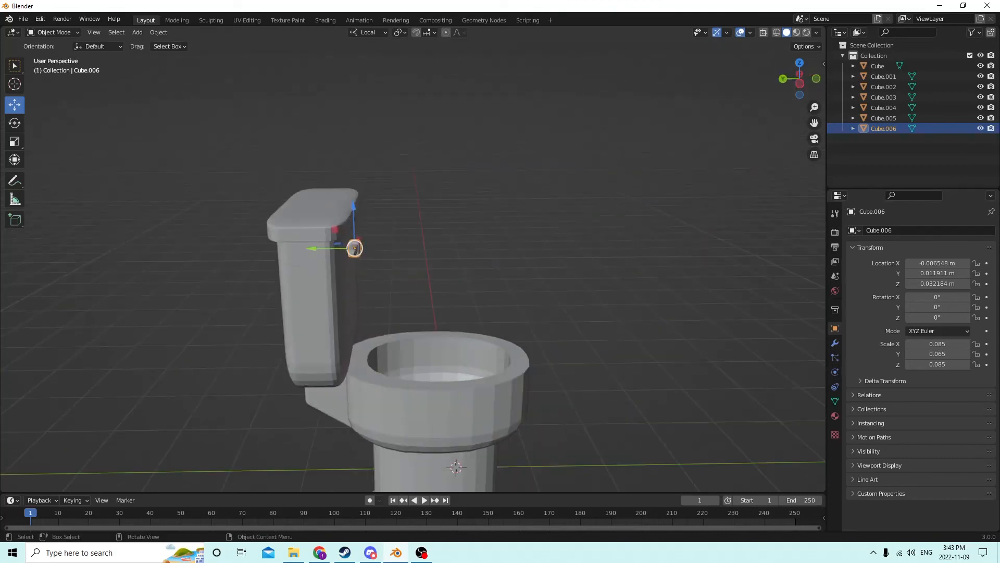
middle_drag(395, 203, 470, 388)
click(460, 421)
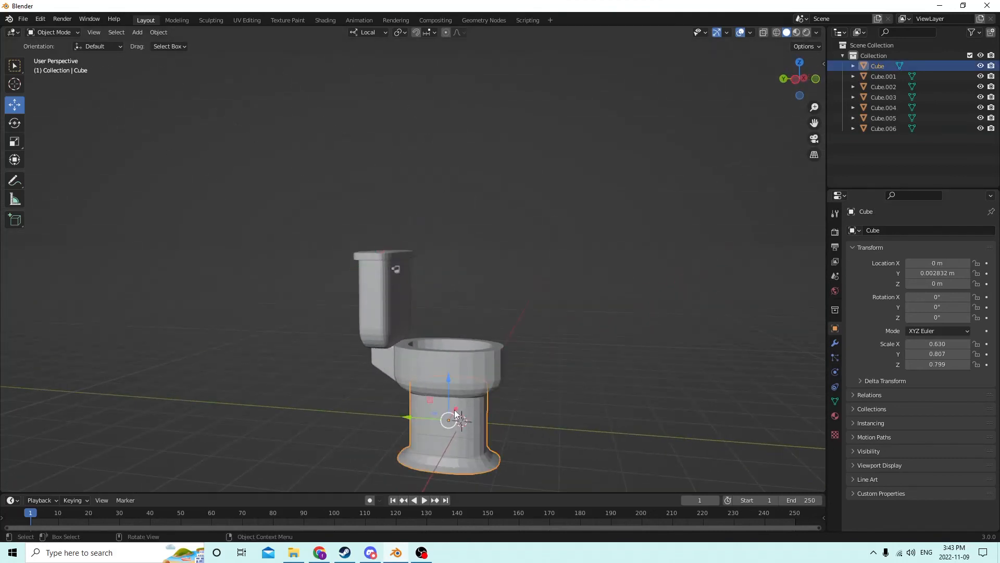
middle_drag(369, 316, 340, 300)
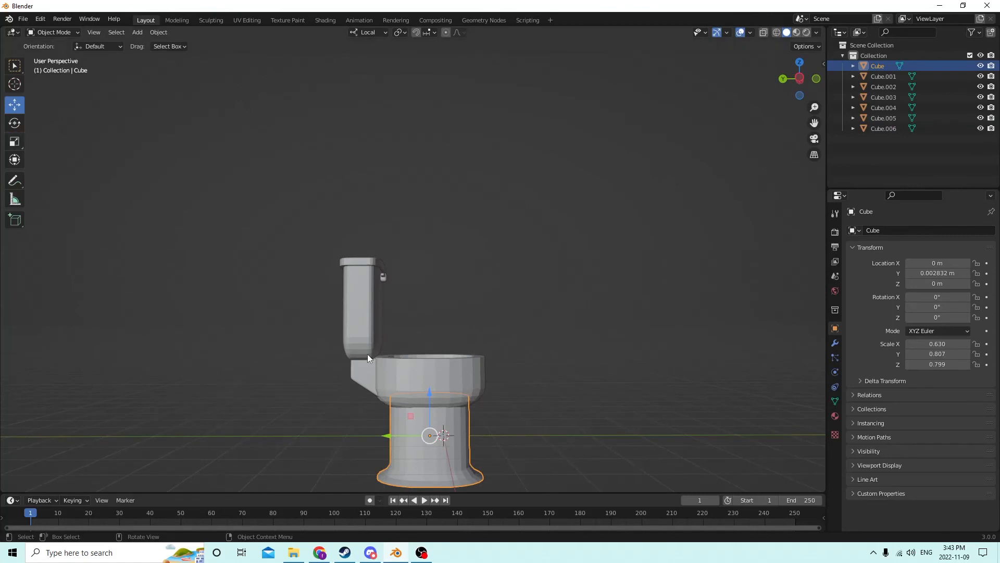
click(14, 143)
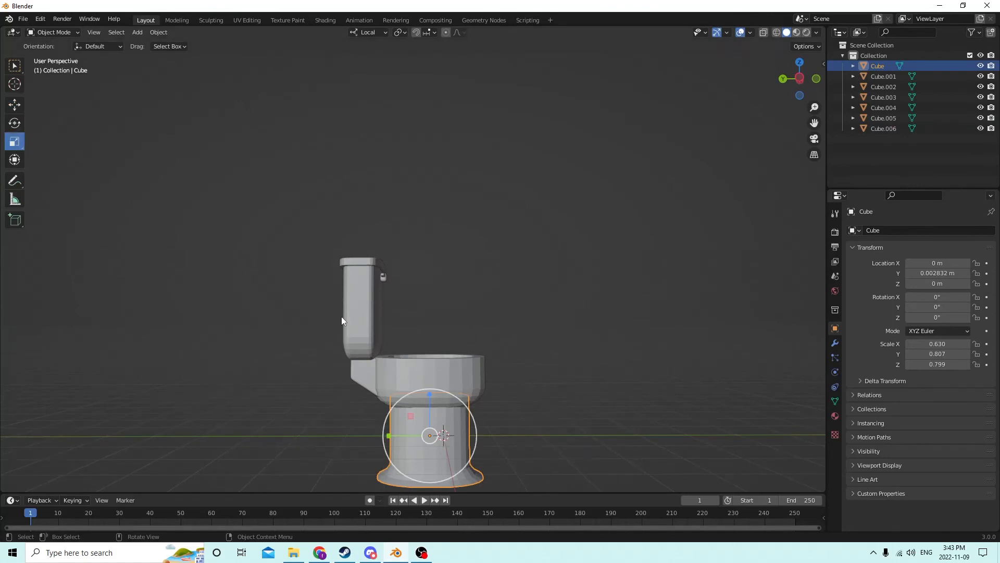
drag(430, 391, 426, 414)
middle_drag(426, 415, 404, 446)
click(14, 105)
click(383, 376)
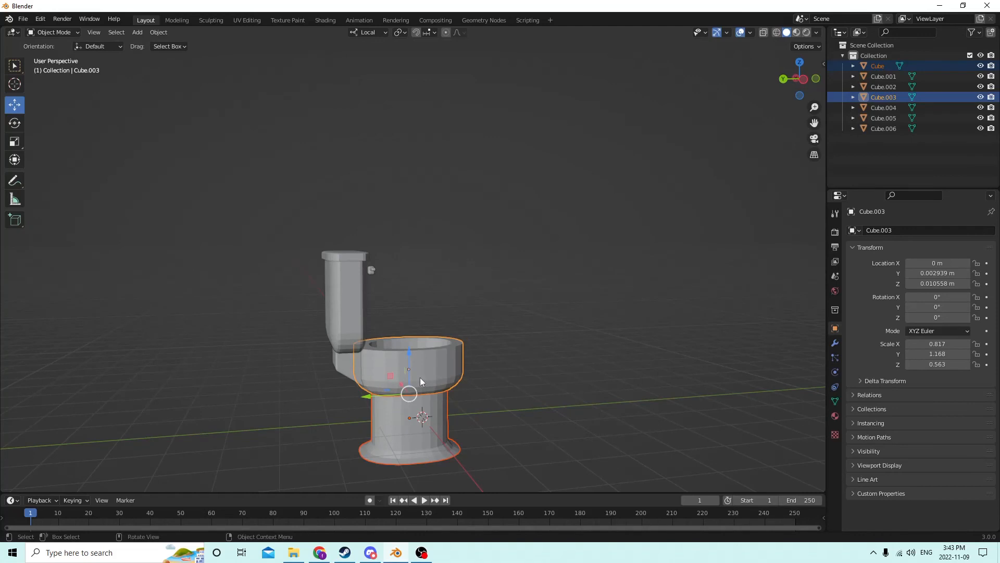
middle_drag(420, 377, 410, 384)
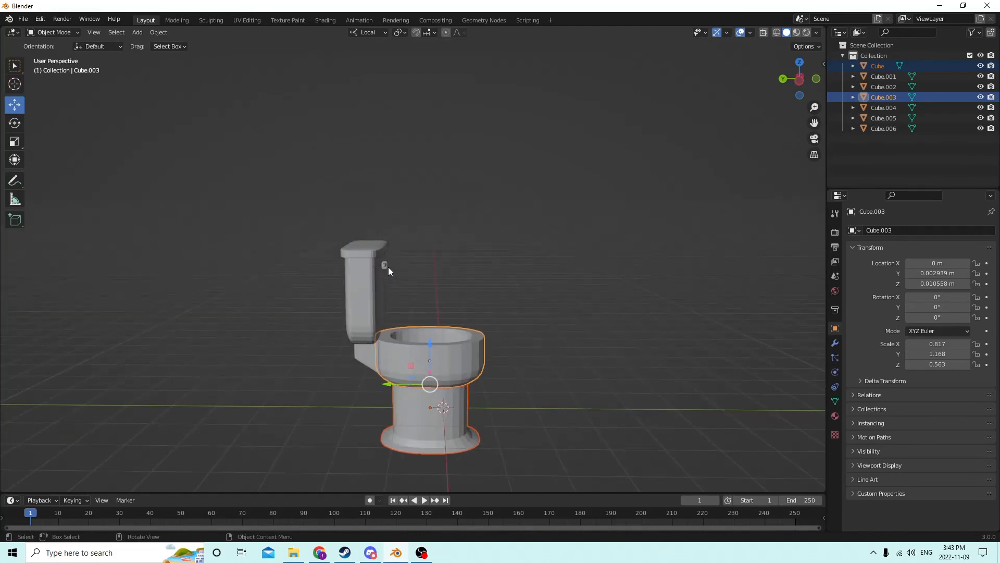
middle_drag(406, 264, 260, 267)
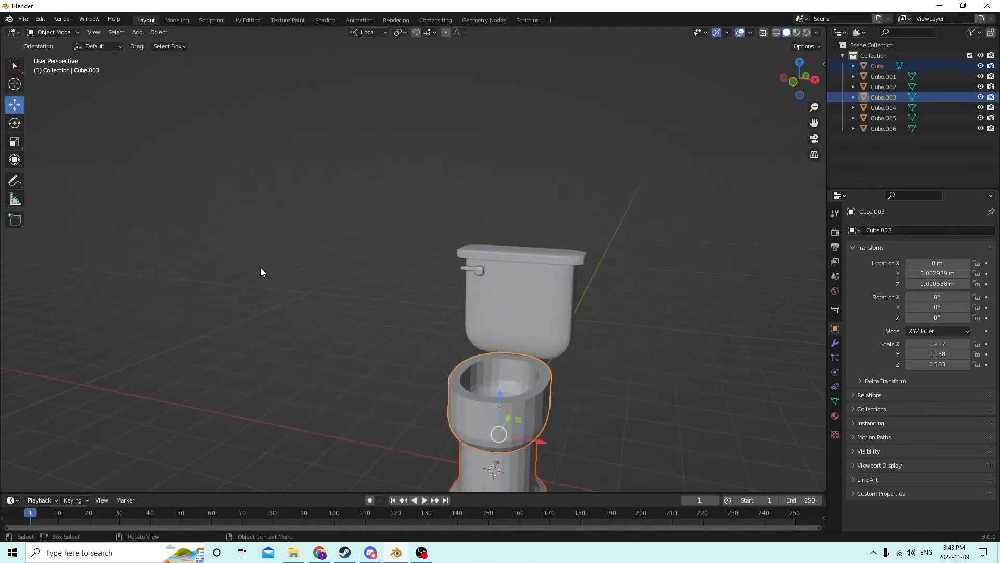
- Join the handle, lid, tank, bowl, rear block and pedestal into a single toilet object
click(465, 268)
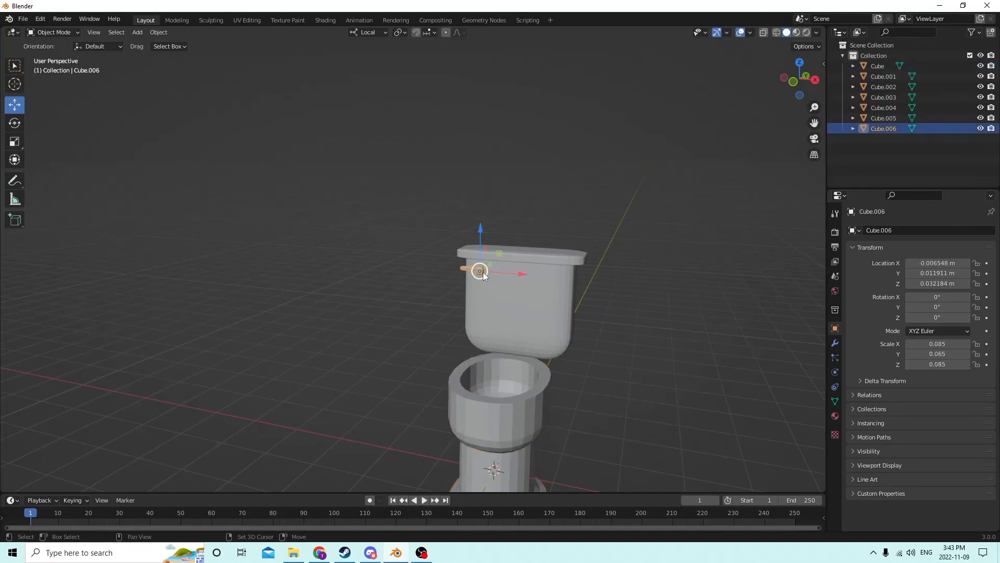
shift+click(505, 252)
shift+click(515, 284)
shift+click(514, 405)
middle_drag(513, 406, 575, 380)
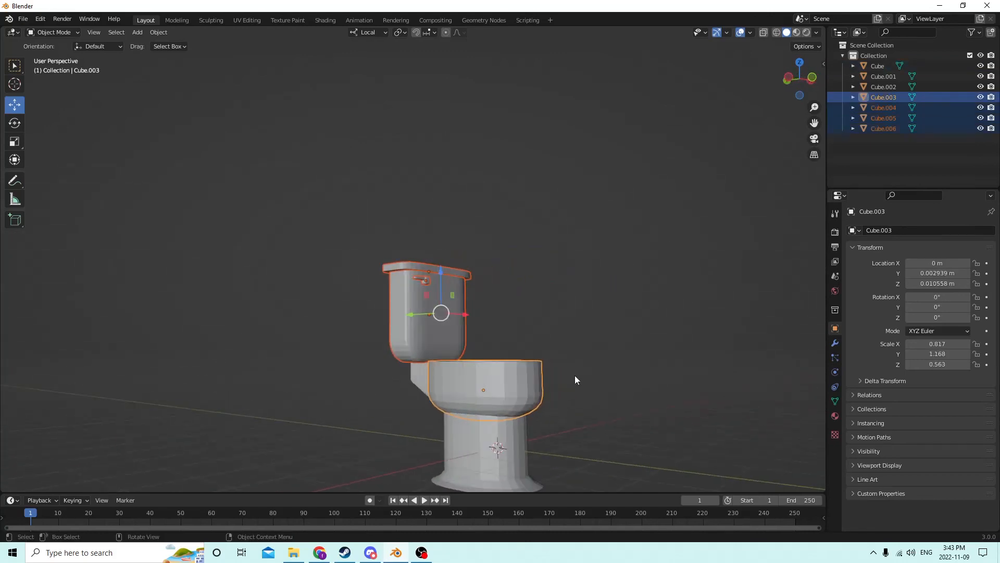
shift+click(419, 370)
shift+click(492, 456)
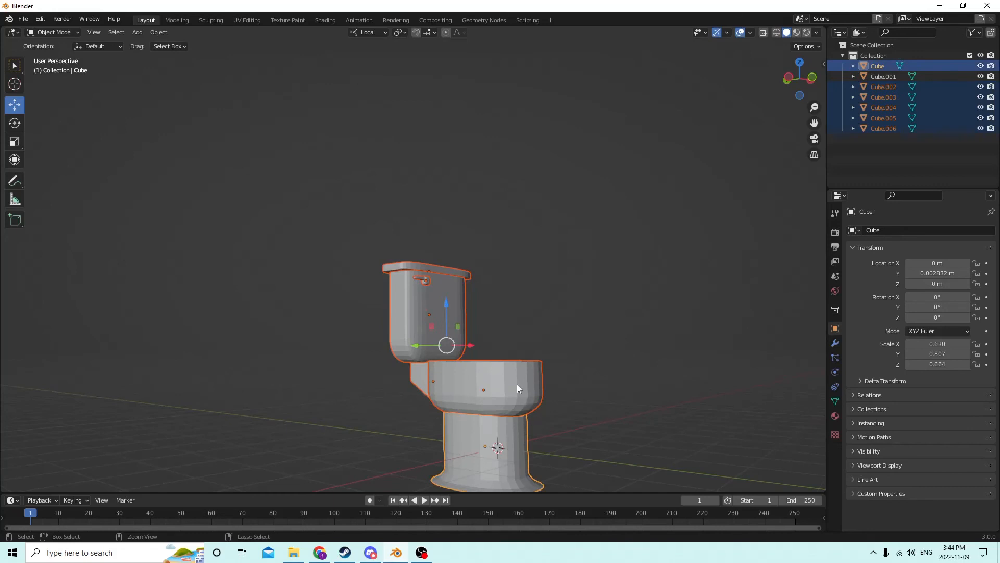
key(ctrl+j)
- Try moving the joined toilet along local X and undo that move
middle_drag(514, 389, 542, 409)
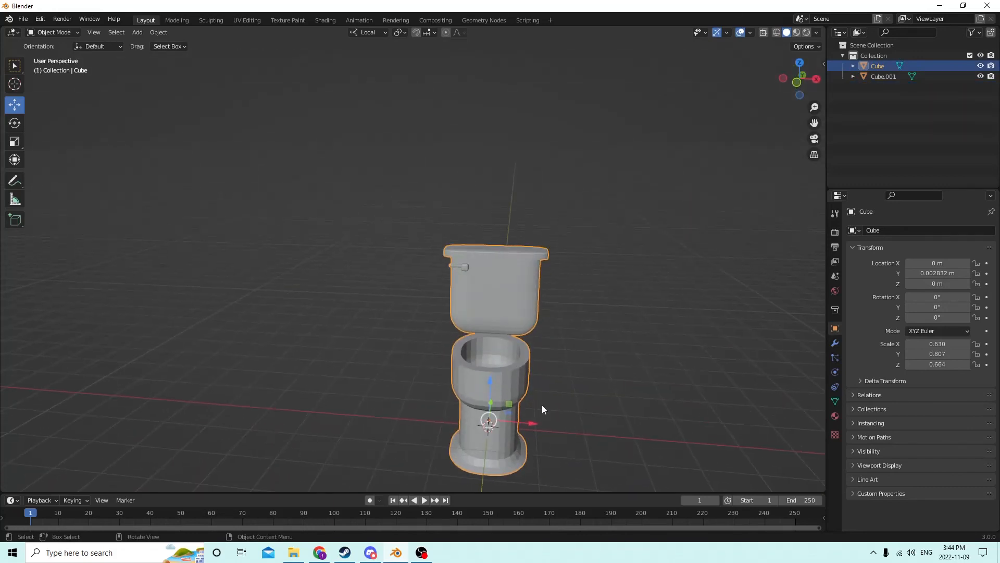
drag(534, 423, 324, 378)
key(ctrl+z)
- Duplicate the full ring of faces on top of the toilet bowl's rim, leaving the copy in place
scroll(425, 389, up, 1)
key(Tab)
middle_drag(429, 394, 525, 366)
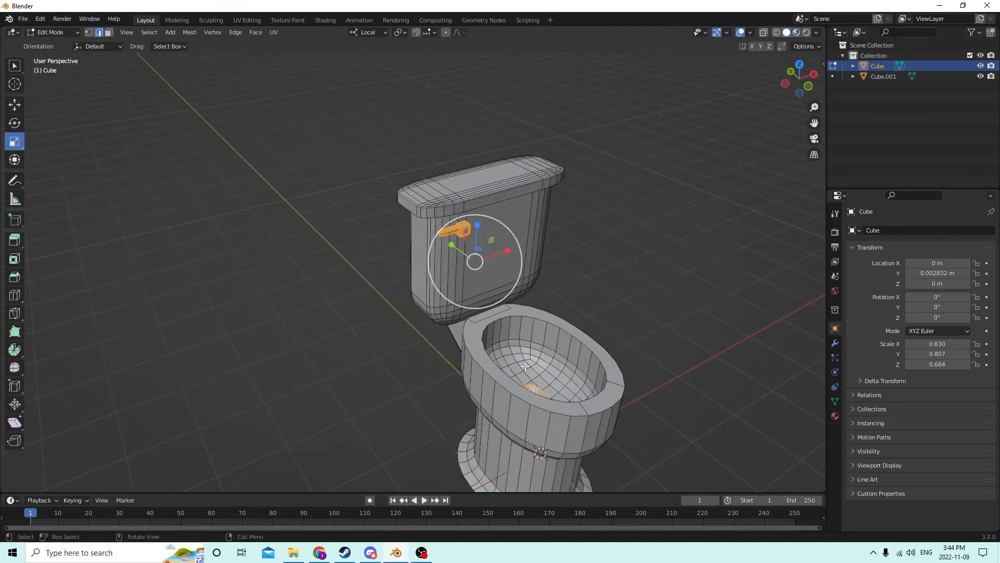
click(523, 310)
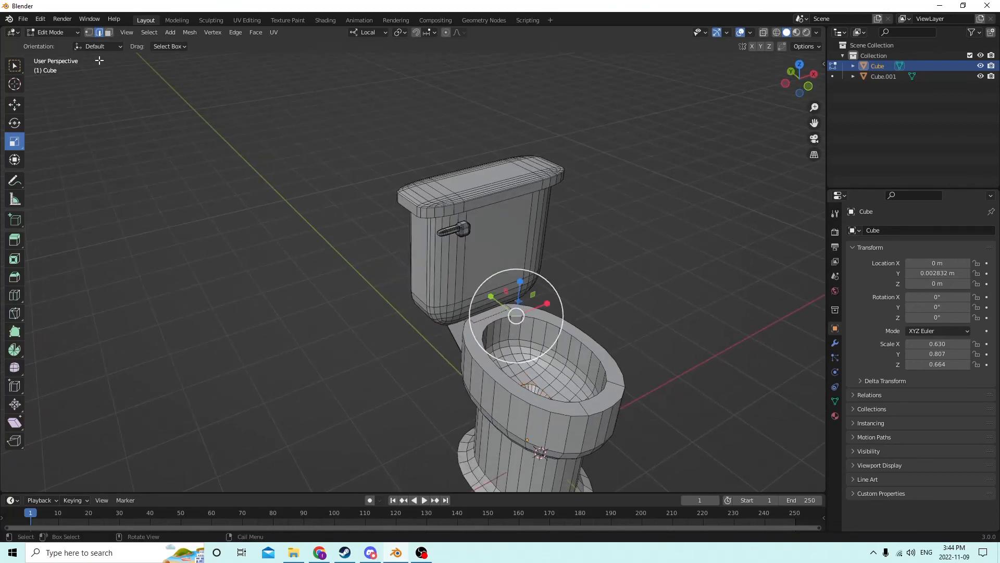
click(108, 33)
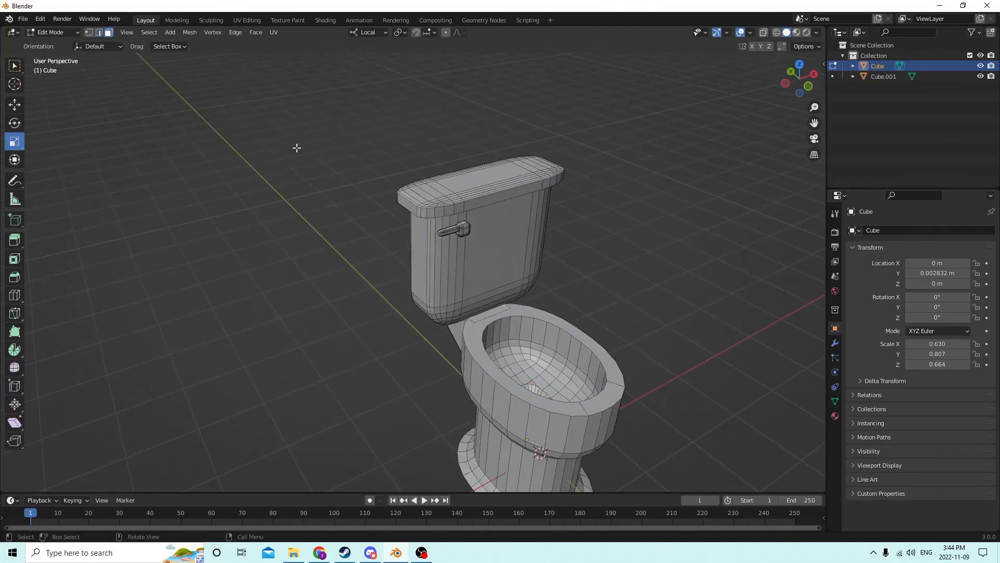
click(541, 314)
ctrl+click(606, 399)
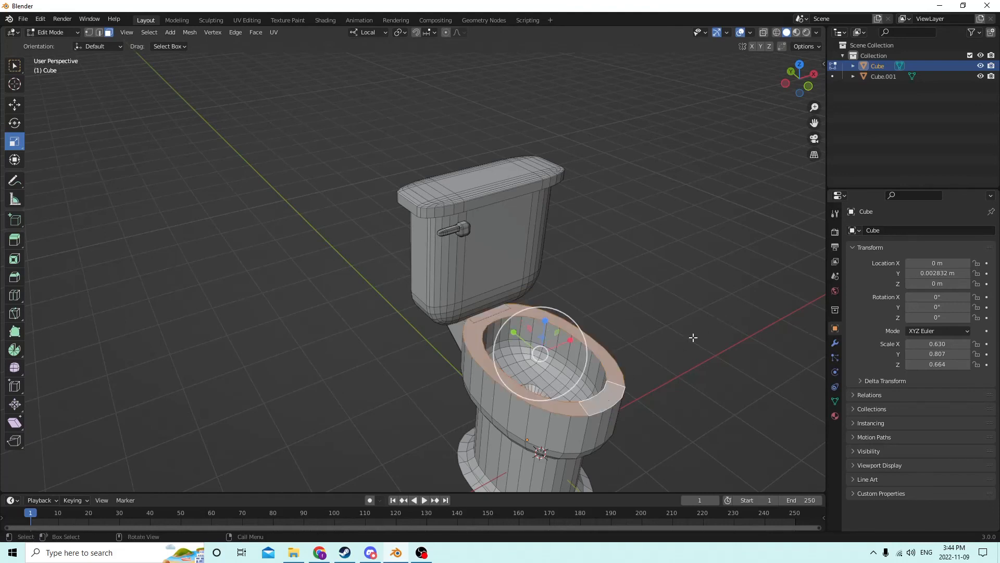
key(shift+d)
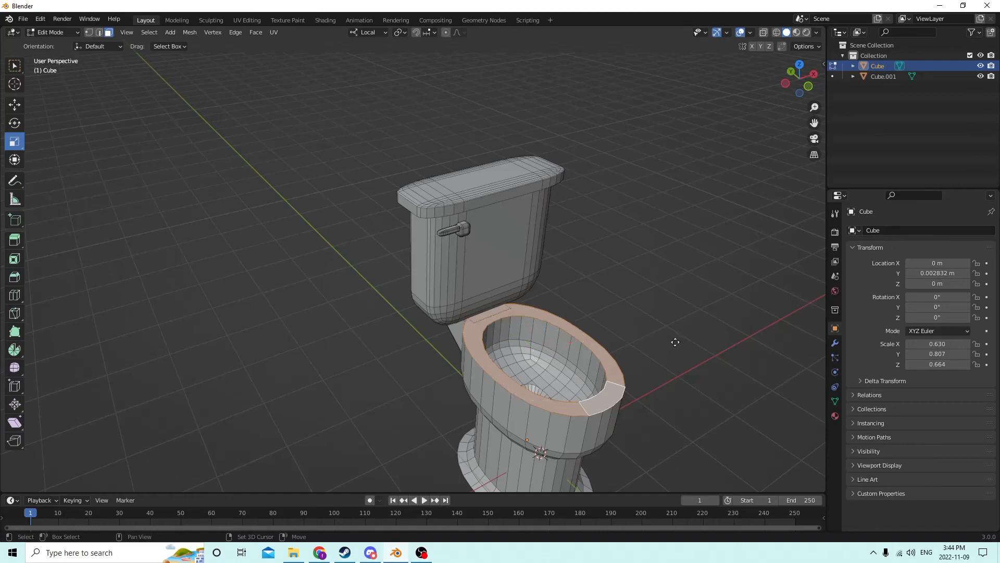
right_click(723, 286)
- Separate the duplicated rim faces from the toilet into their own object
middle_drag(723, 286, 695, 308)
key(p)
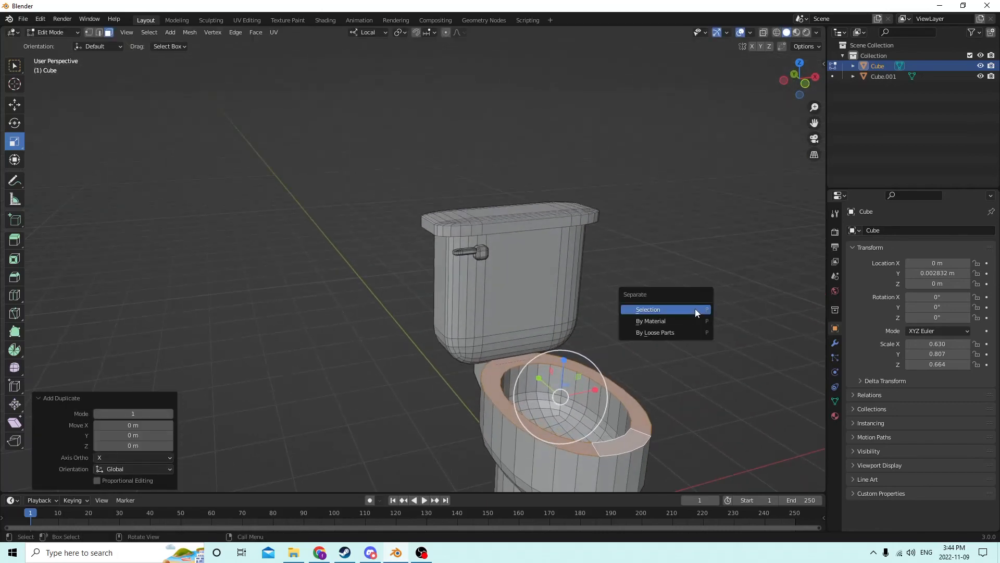
click(695, 308)
key(Tab)
click(701, 339)
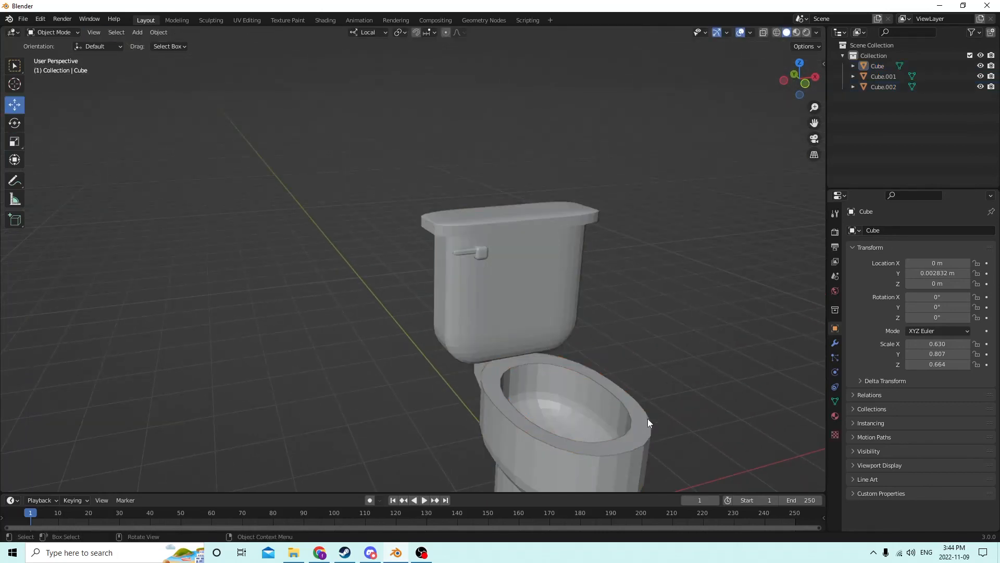
- Raise the separated rim ring above the bowl by about 0.002 m along local Z
click(643, 421)
scroll(625, 281, down, 2)
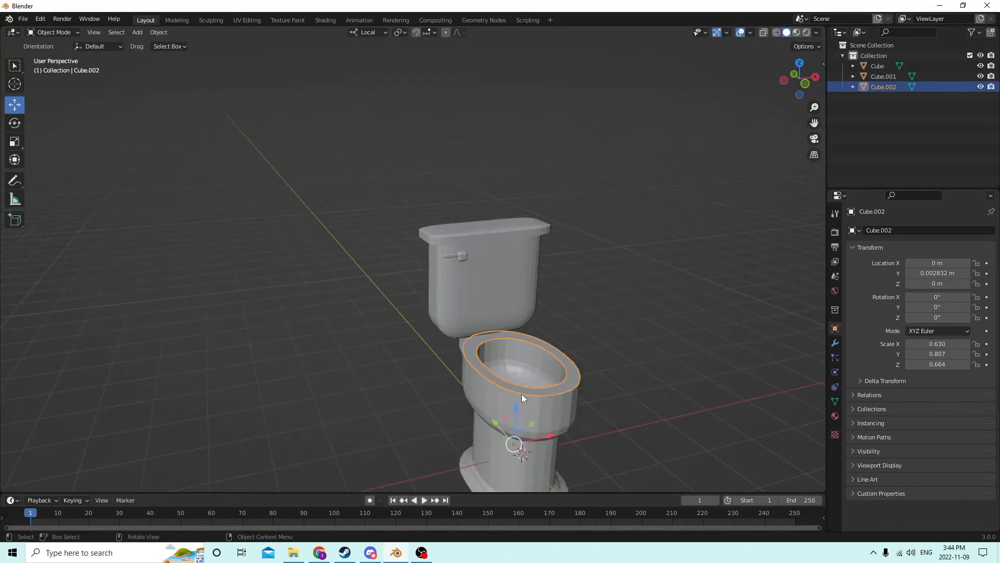
drag(516, 406, 517, 400)
middle_drag(518, 396, 466, 354)
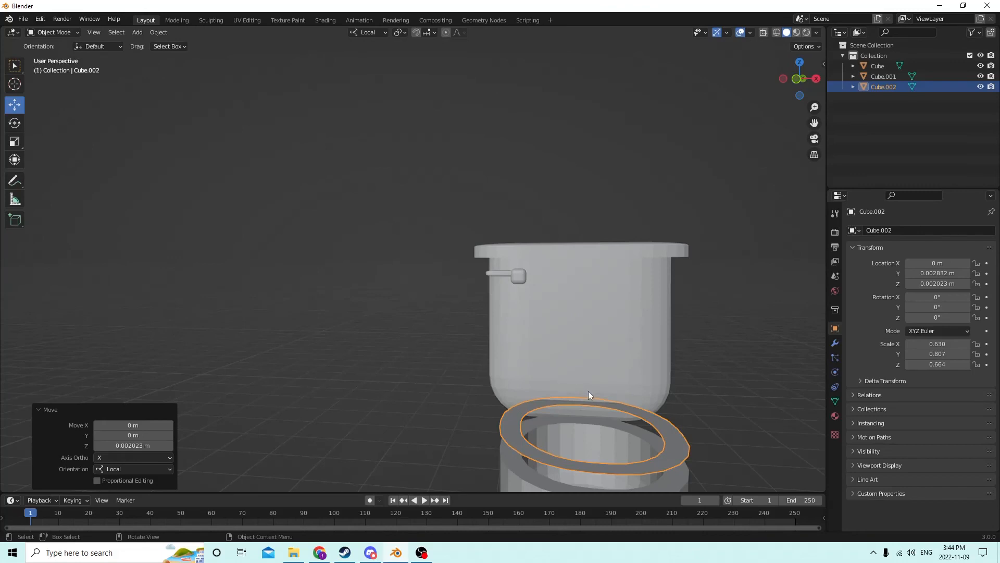
middle_drag(589, 391, 666, 445)
- Scale the ring's entire inner edge loop down to about 0.82 to widen the seat surface inward
key(Tab)
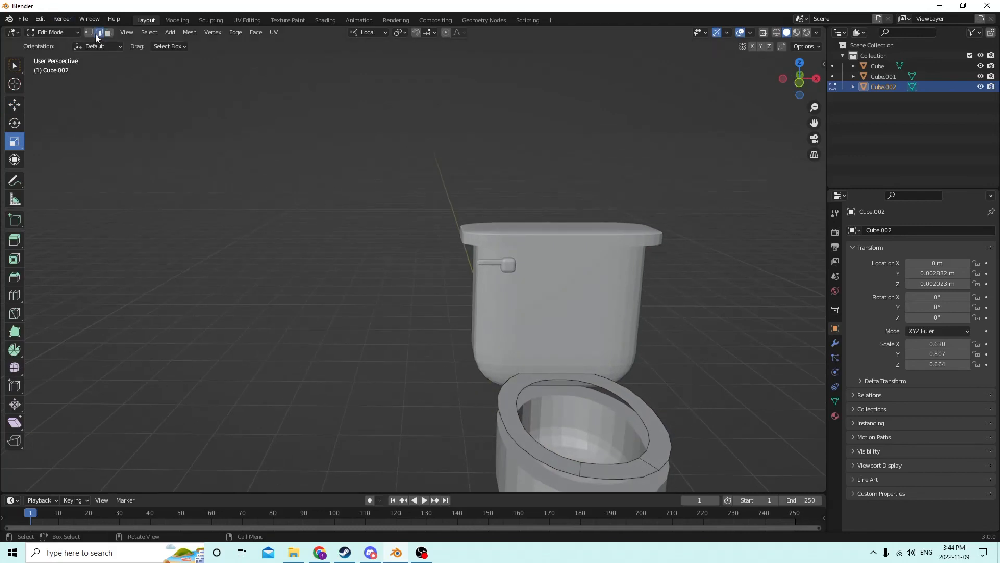
click(625, 459)
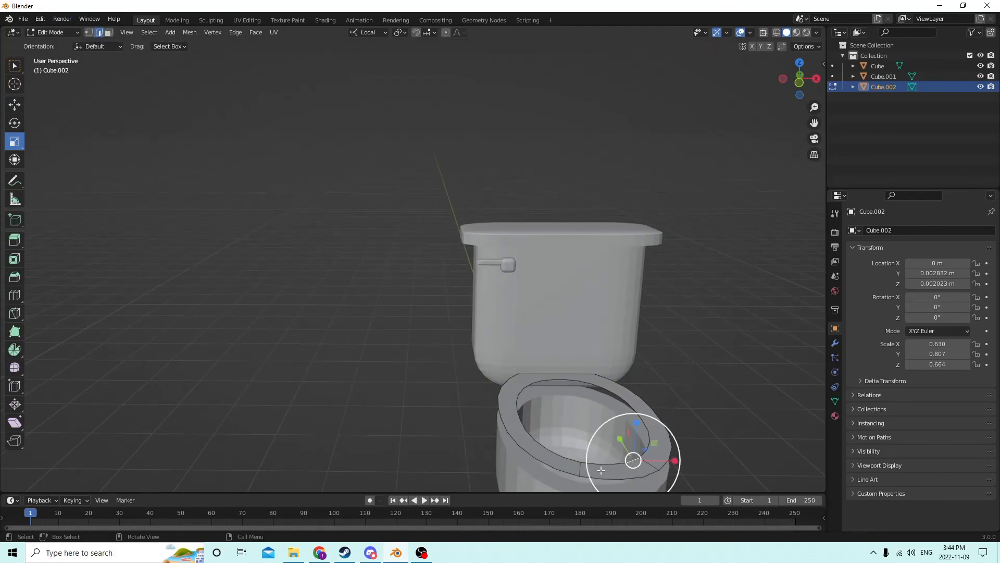
ctrl+click(544, 447)
ctrl+click(520, 389)
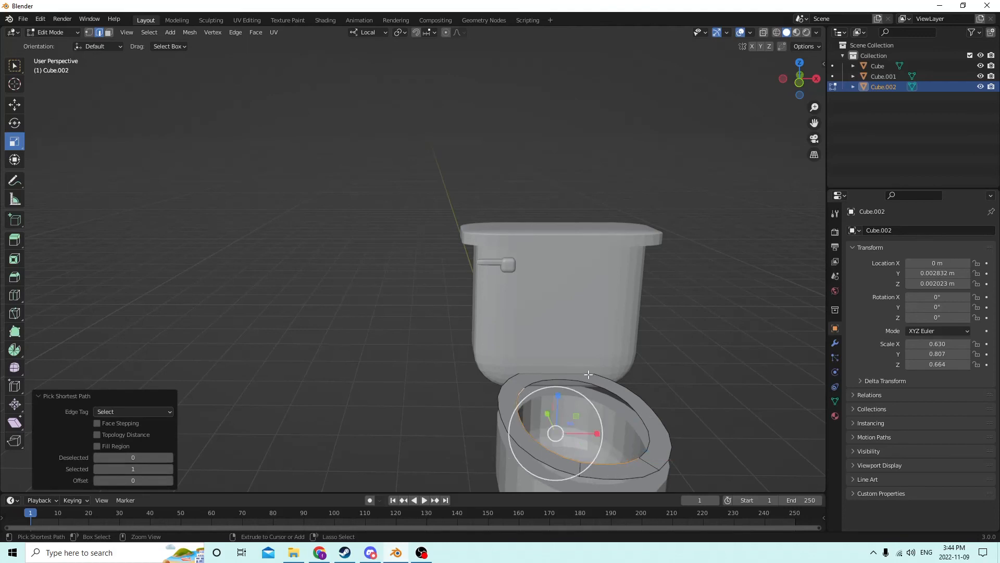
ctrl+click(575, 378)
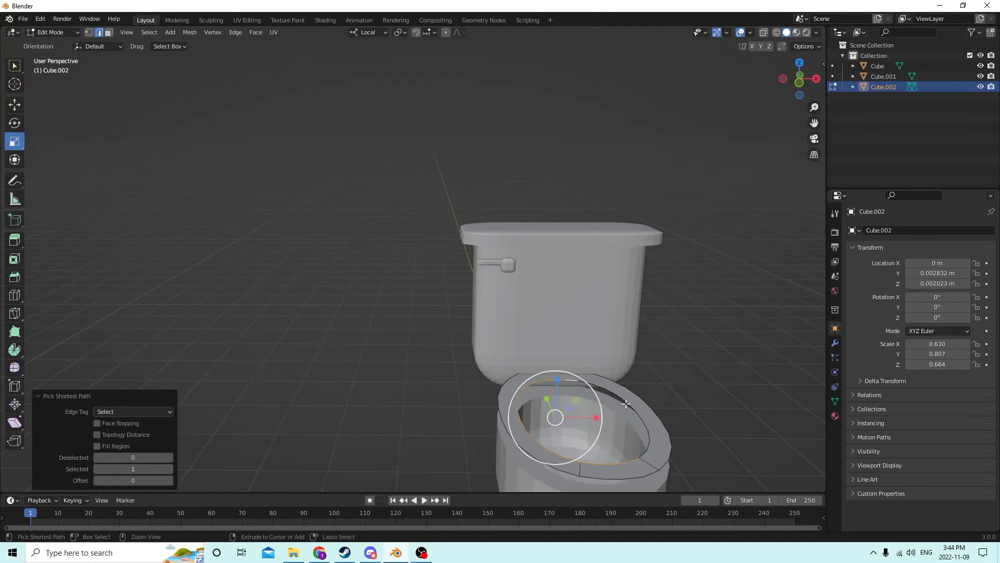
ctrl+click(624, 399)
ctrl+click(643, 425)
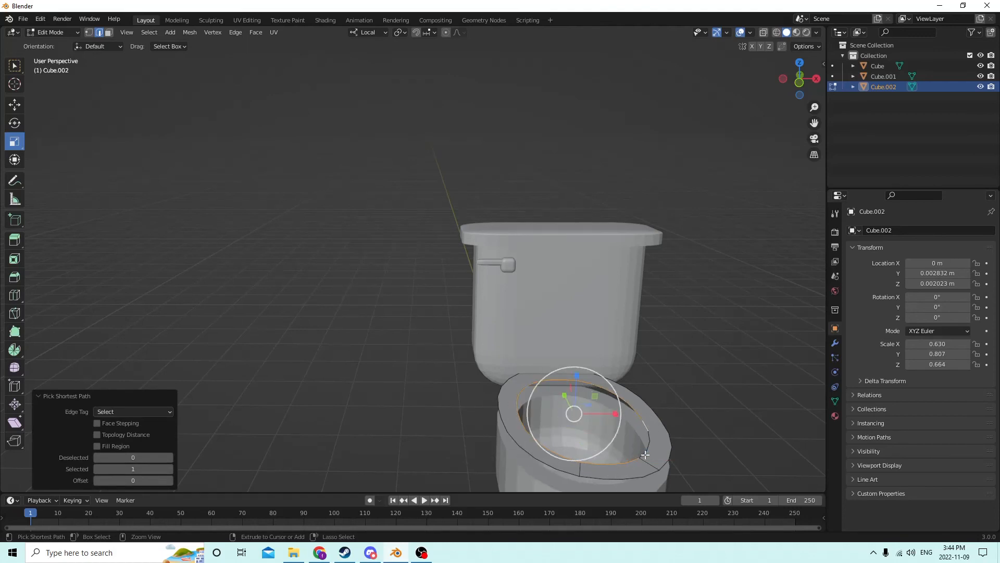
middle_drag(640, 457, 654, 441)
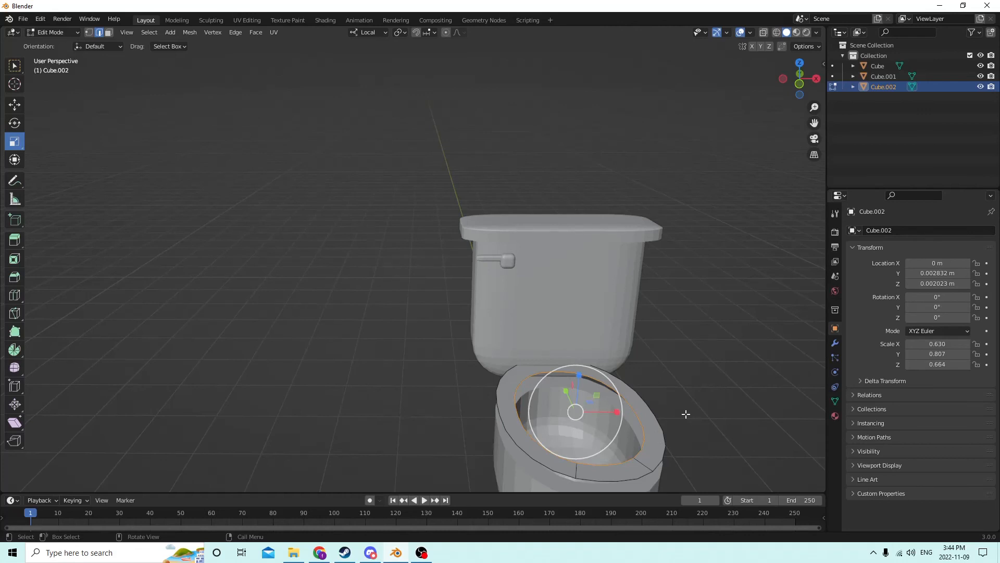
key(s)
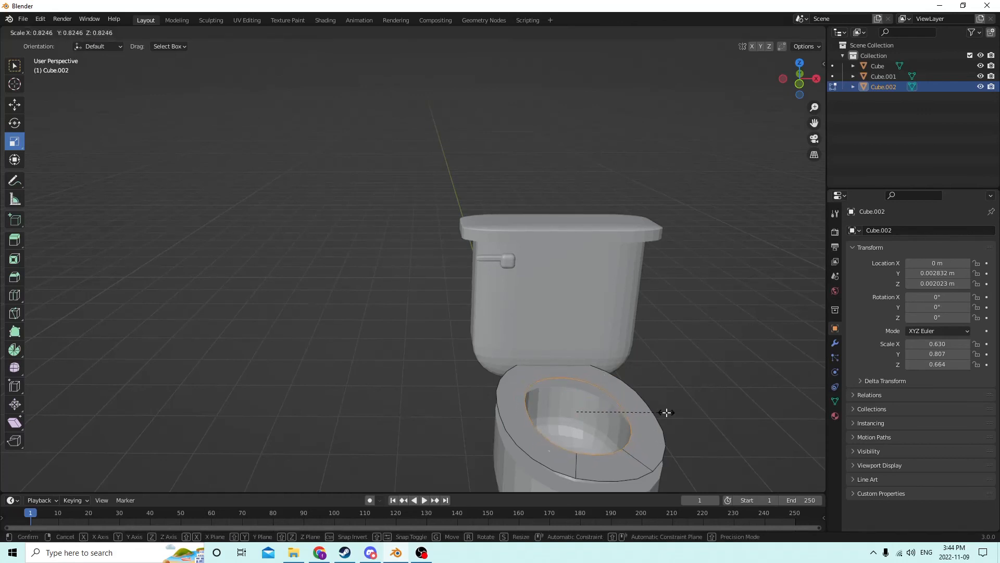
click(666, 413)
mouse_move(658, 411)
middle_down()
mouse_move(650, 397)
mouse_move(660, 380)
mouse_move(677, 386)
mouse_move(663, 369)
mouse_move(688, 383)
mouse_move(676, 384)
mouse_move(650, 428)
mouse_move(675, 419)
middle_up()
- Extrude all of the seat ring's faces along their normals by about -0.0004 m
key(Tab)
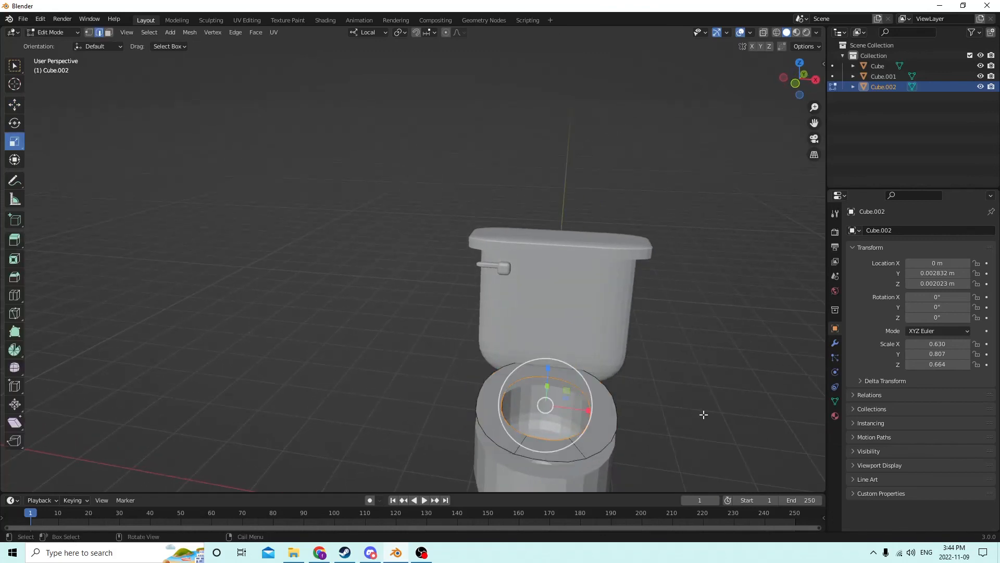
key(ctrl+KP_Add)
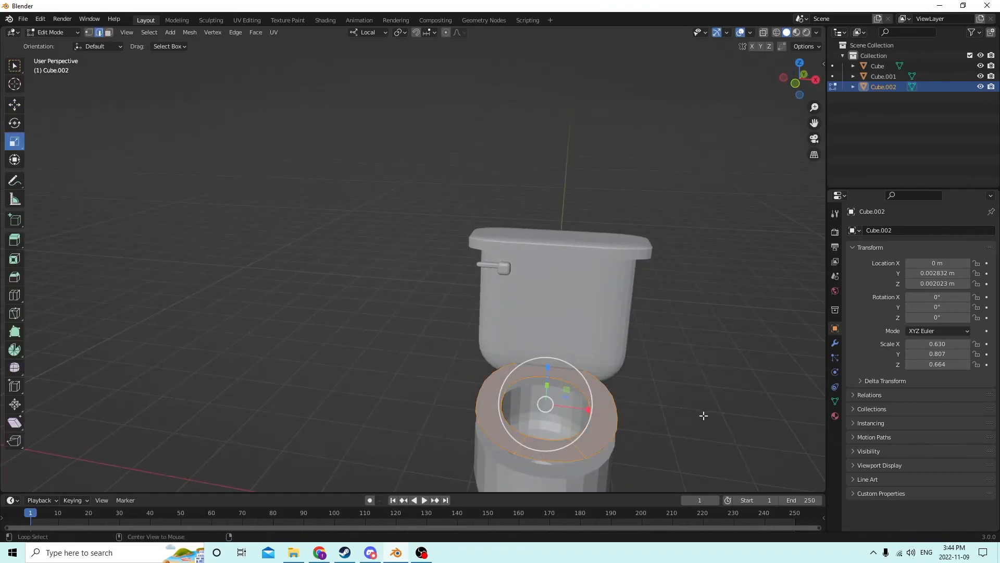
key(alt+e)
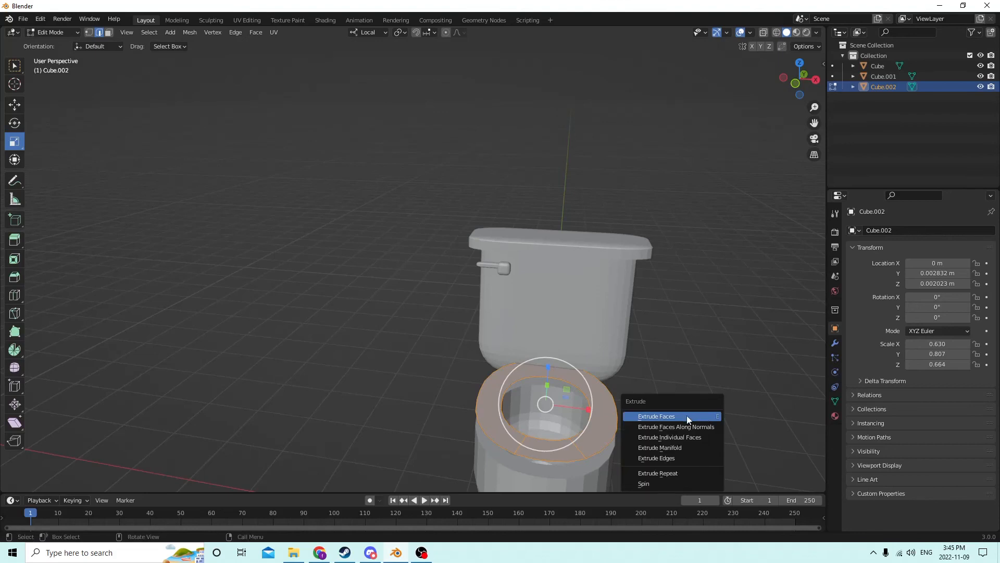
click(687, 427)
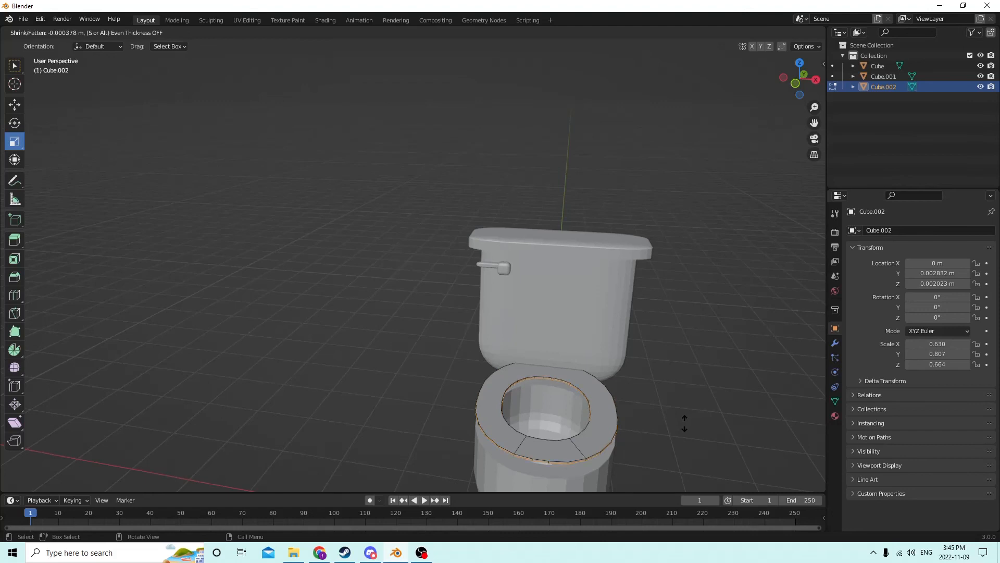
click(685, 423)
middle_drag(682, 422, 740, 386)
click(748, 375)
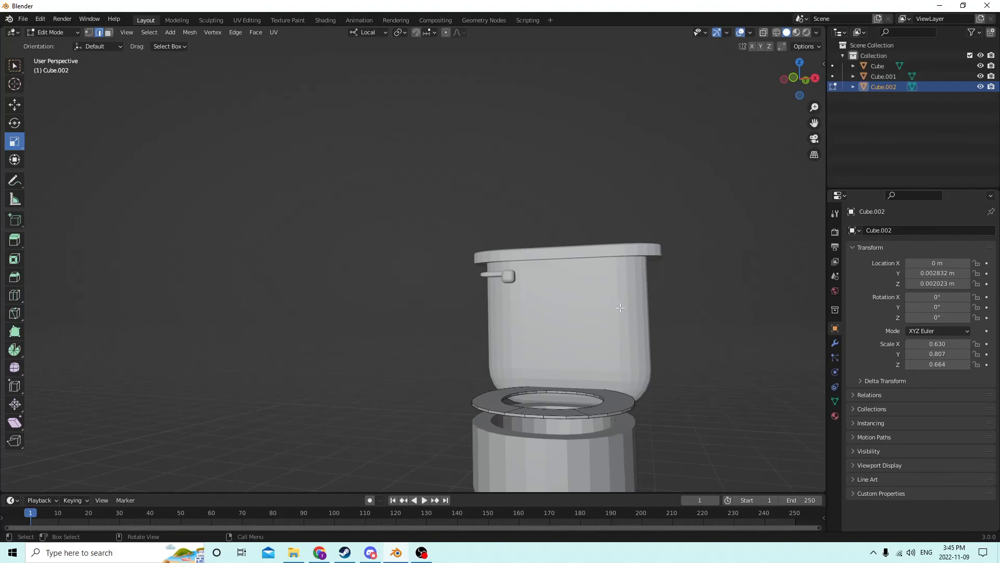
- Restore the extruded face selection and move it down about 0.0007 m along local Z to thicken the seat
click(40, 19)
click(49, 30)
middle_drag(297, 142, 211, 177)
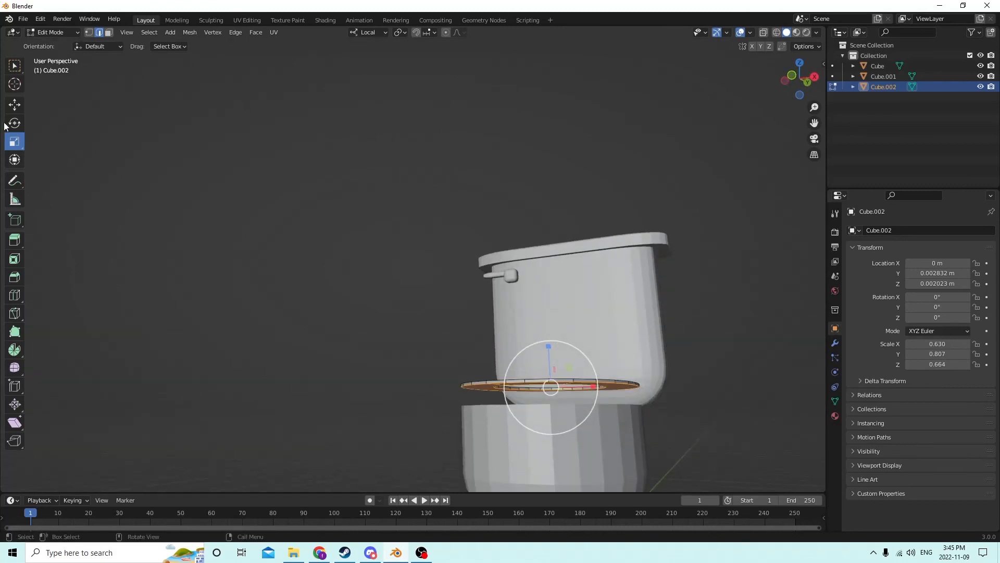
click(15, 104)
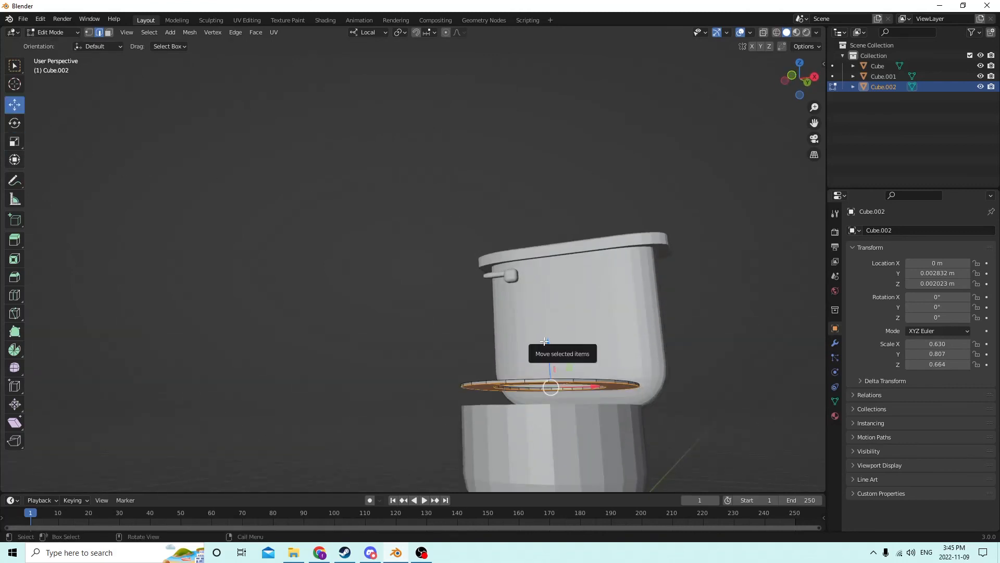
drag(547, 345, 547, 351)
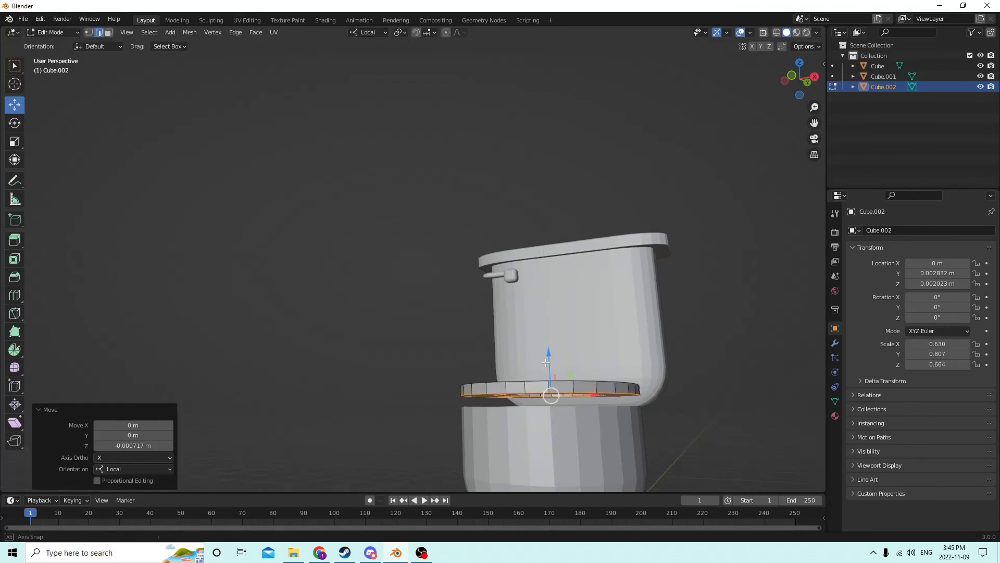
middle_drag(547, 352, 586, 364)
key(Tab)
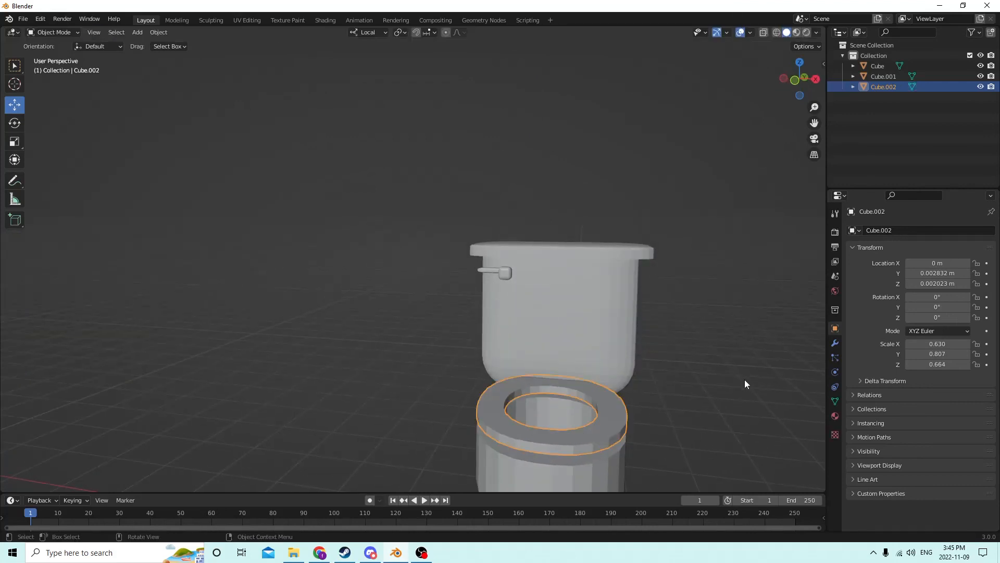
- Bevel the seat ring's upper outer edge loop with 6 segments and a width of about 0.00116 m
middle_drag(744, 379, 545, 428)
click(487, 443)
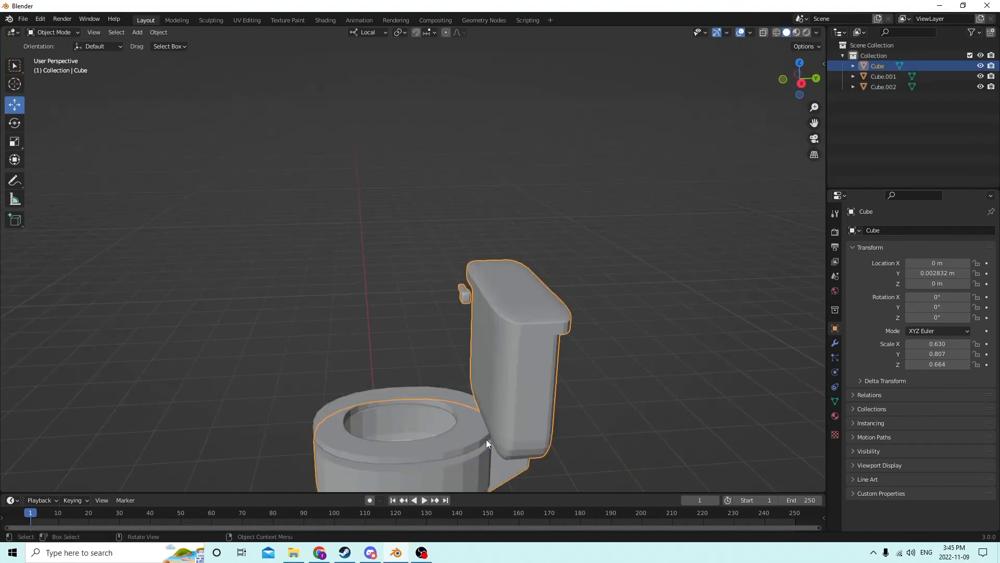
click(363, 451)
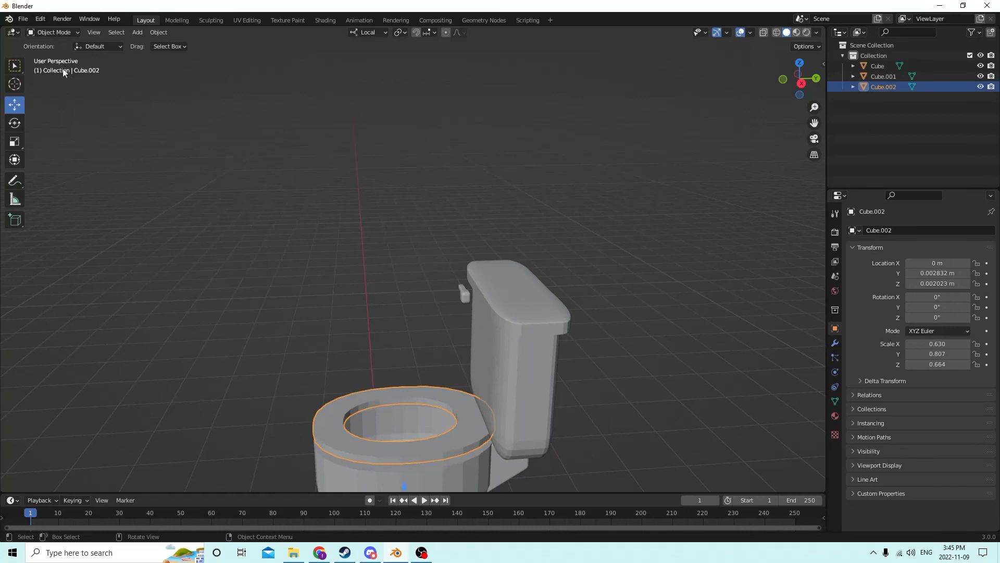
key(Tab)
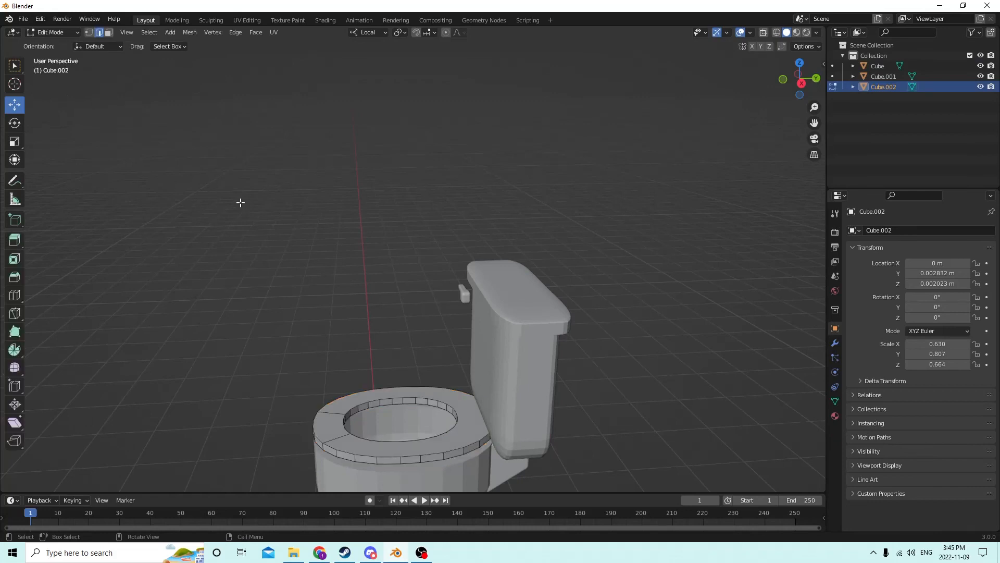
click(483, 436)
middle_drag(375, 442, 428, 421)
click(484, 409)
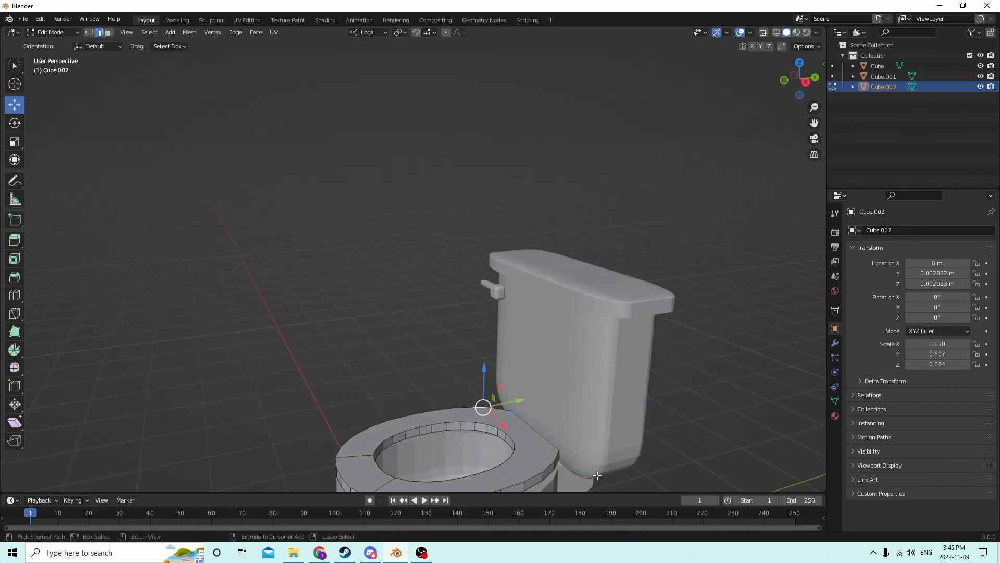
ctrl+click(555, 456)
middle_drag(556, 456, 513, 447)
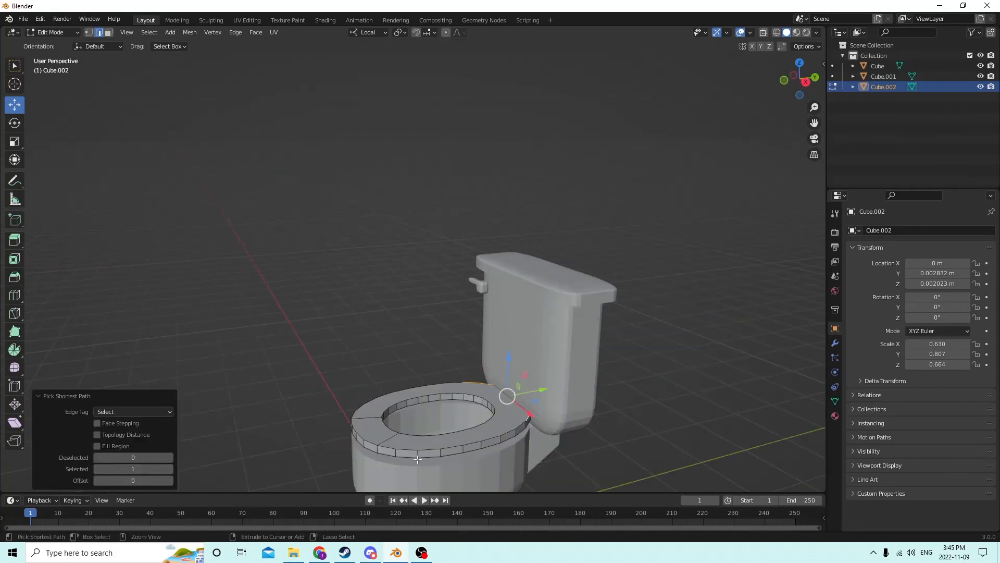
ctrl+click(389, 442)
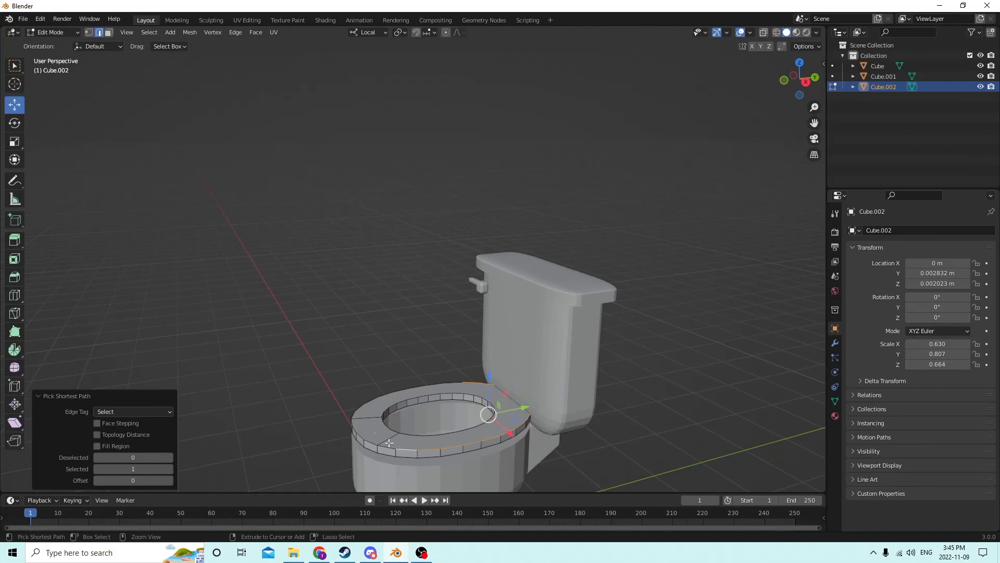
ctrl+click(356, 429)
ctrl+click(373, 396)
ctrl+click(433, 385)
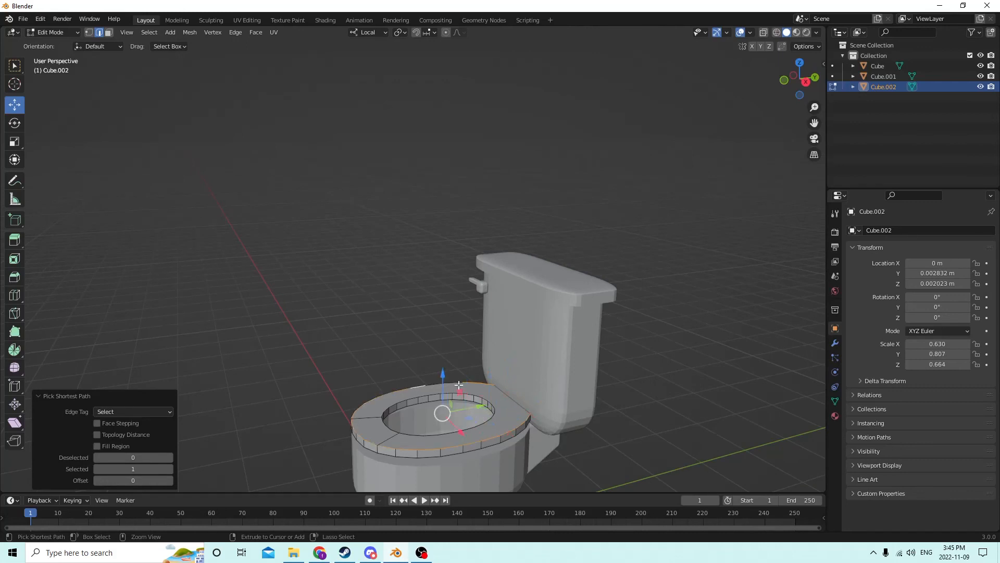
ctrl+click(456, 382)
middle_drag(487, 414, 623, 391)
key(ctrl+b)
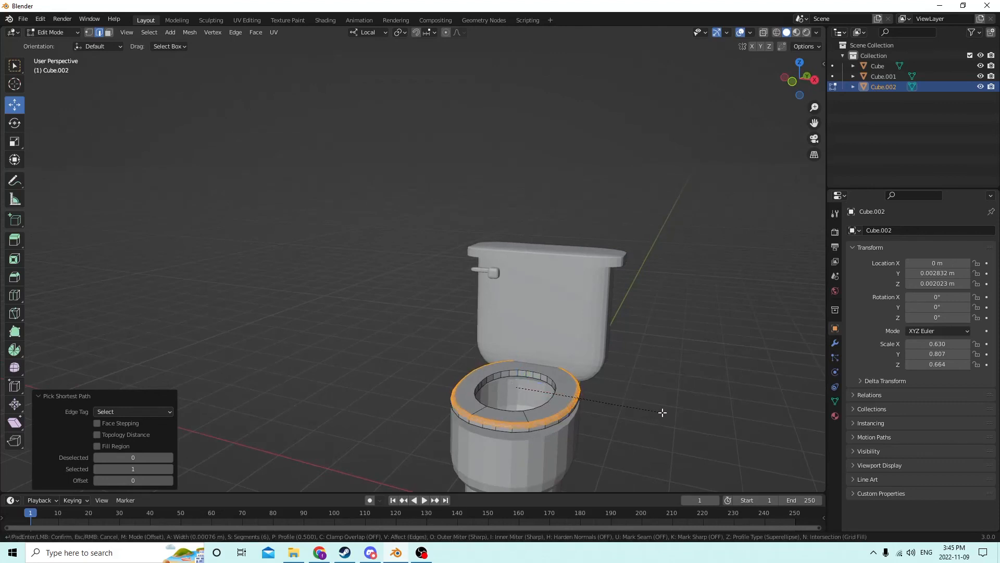
click(664, 412)
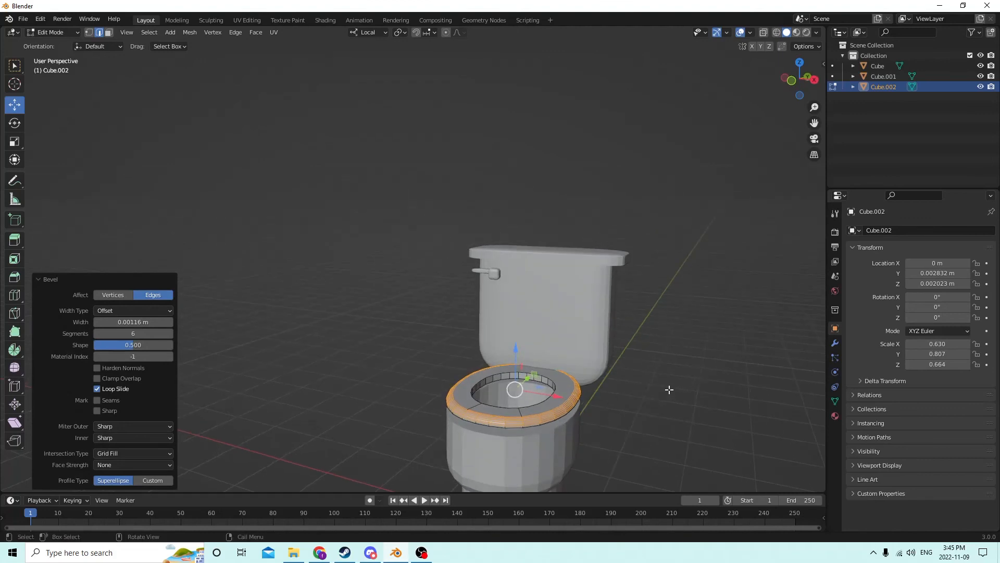
key(Tab)
- Lower the seat onto the bowl by about 0.0007 m along local Z
middle_drag(694, 394, 556, 285)
drag(476, 417, 474, 417)
middle_drag(474, 417, 464, 439)
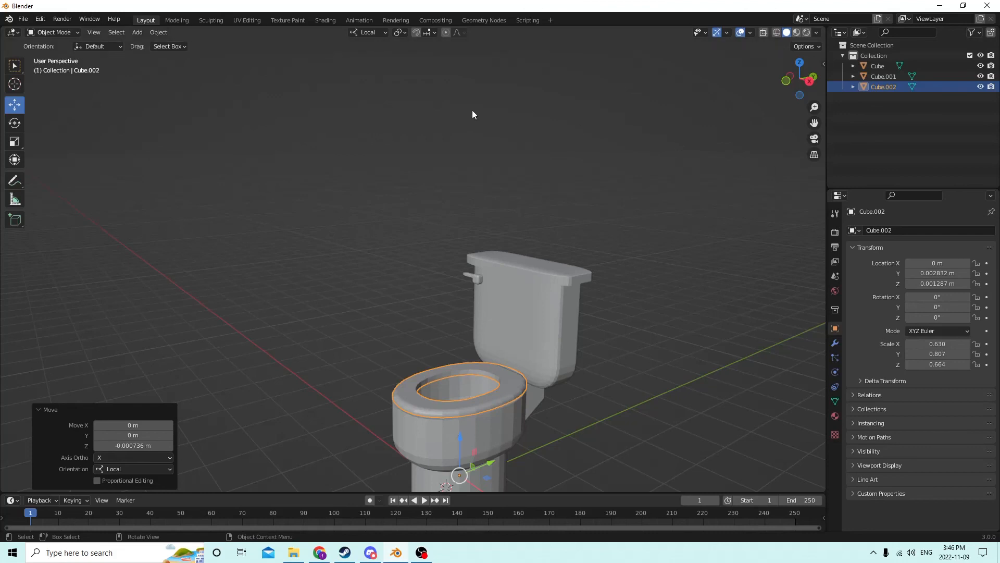
- Join the separate seat ring with the toilet body into a single object
click(835, 416)
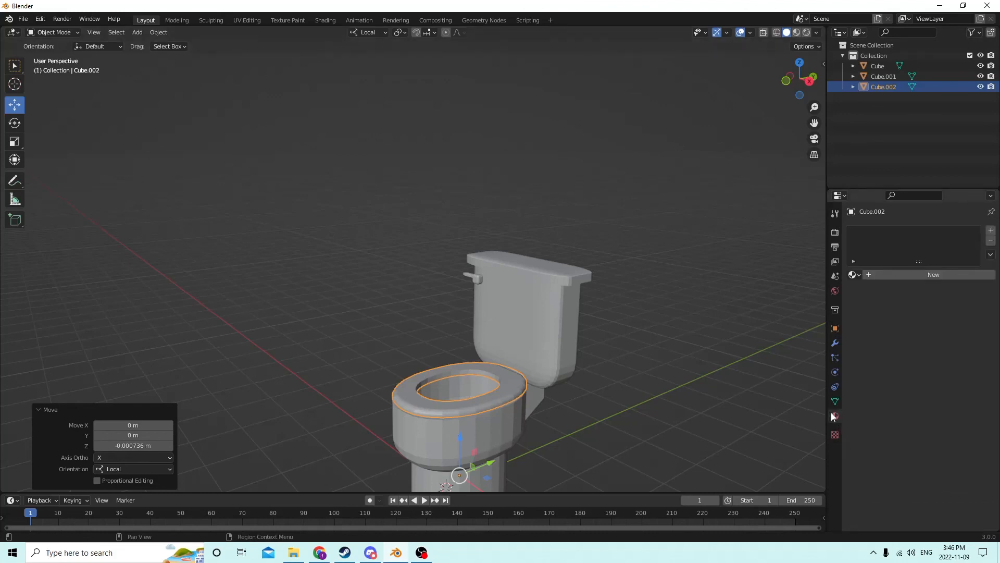
middle_drag(703, 401, 567, 382)
click(566, 383)
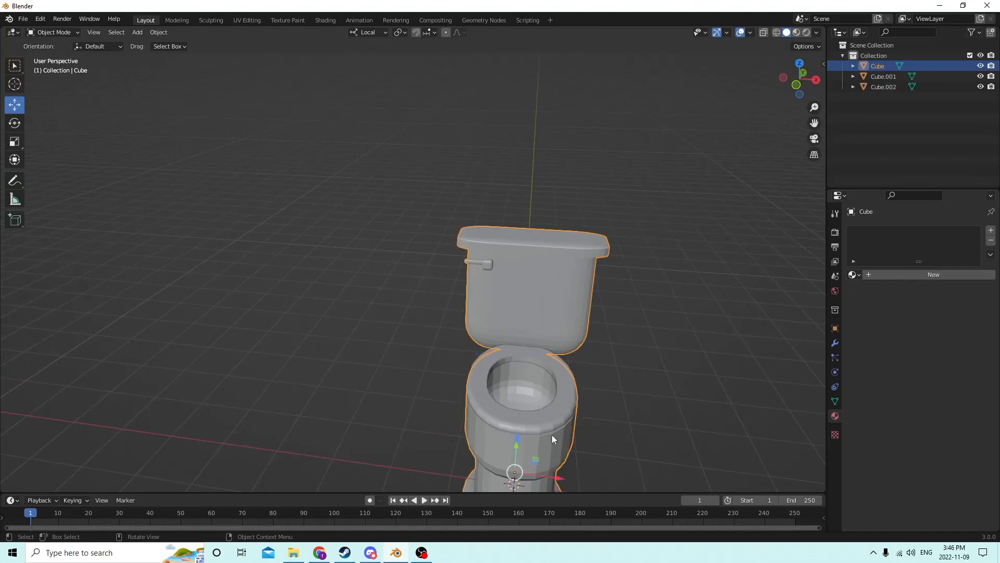
click(560, 432)
shift+click(520, 449)
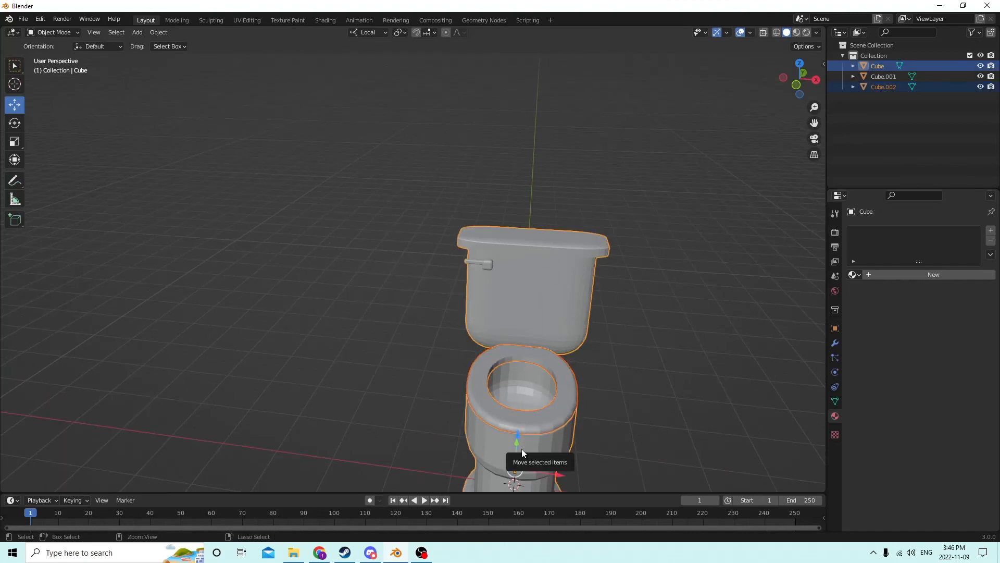
key(ctrl+j)
- Create a base material for the joined toilet and set its Base Color to a light grey
middle_drag(562, 351, 753, 363)
scroll(753, 363, up, 2)
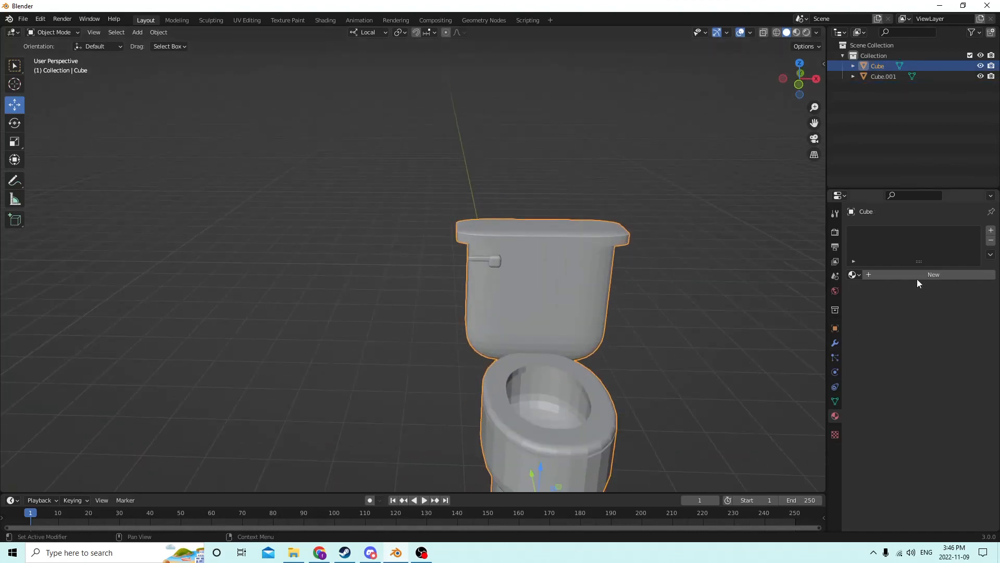
middle_drag(730, 292, 580, 292)
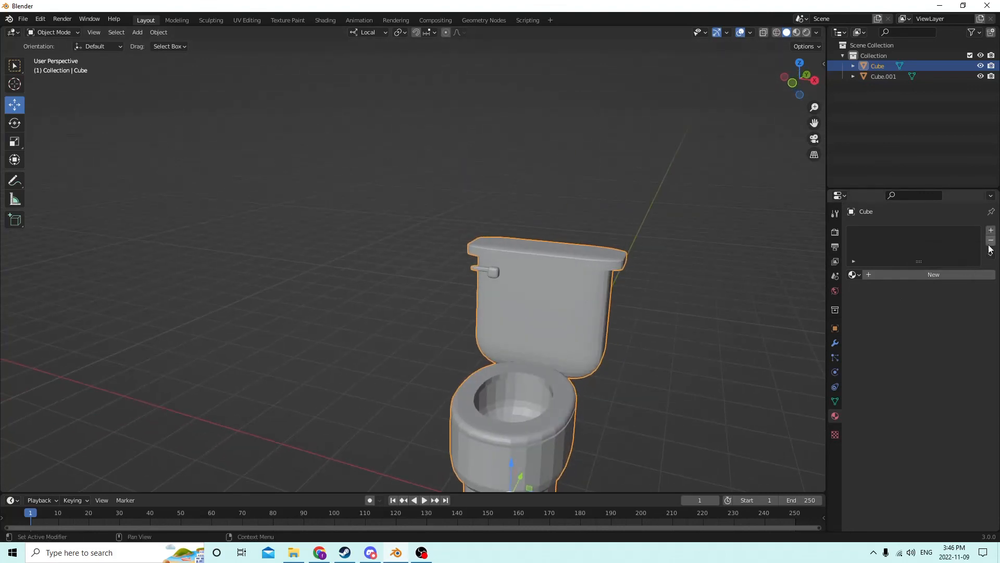
key(Tab)
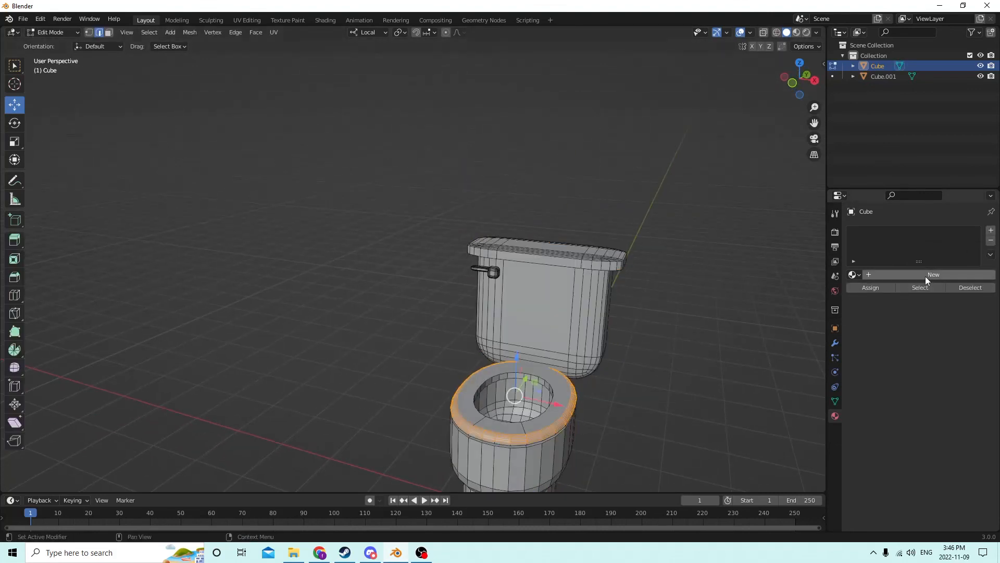
click(926, 278)
click(933, 399)
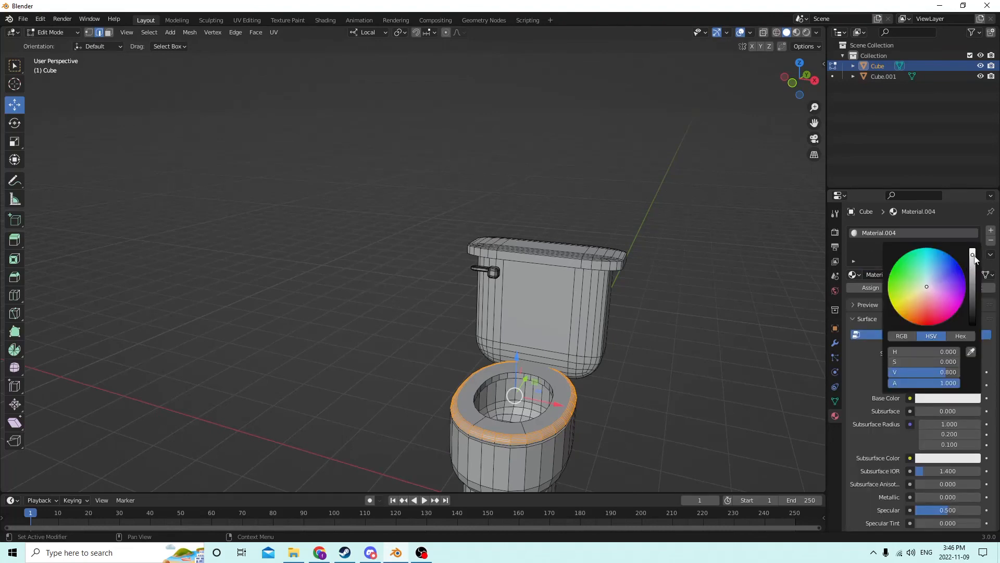
drag(973, 256, 973, 272)
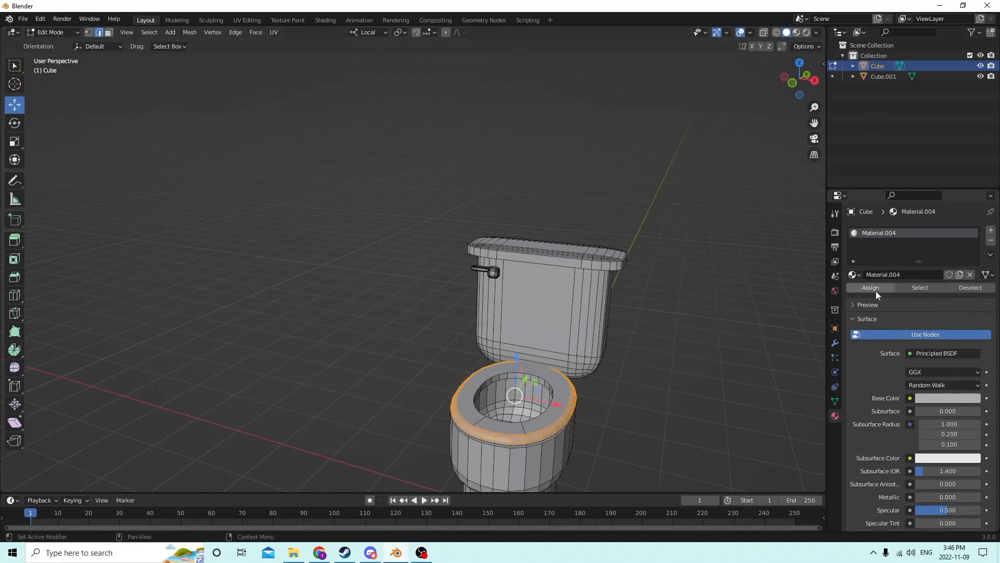
click(718, 356)
- Add a second material slot for the flush handle and give its new material a darker grey Base Color
middle_drag(679, 362, 660, 367)
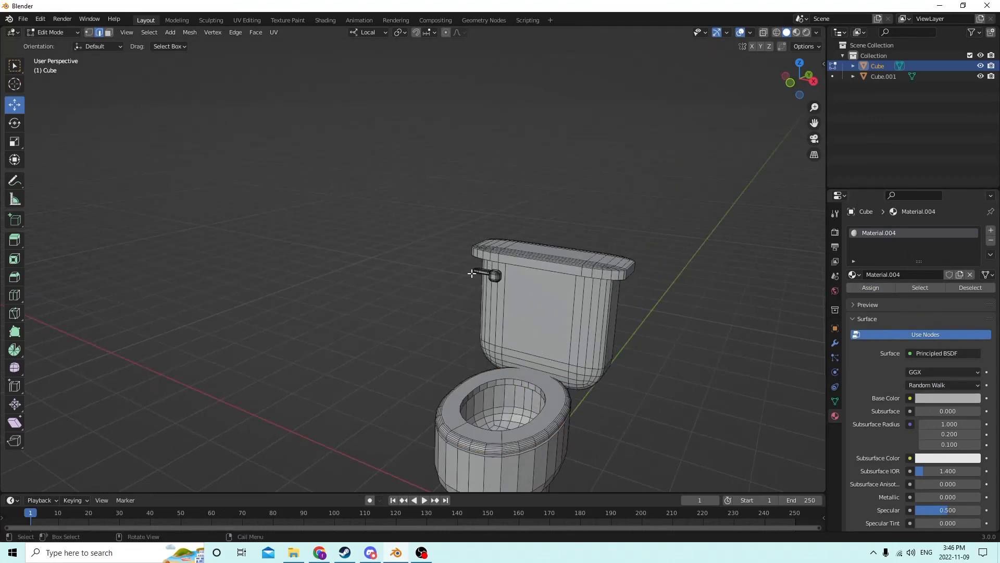
key(l)
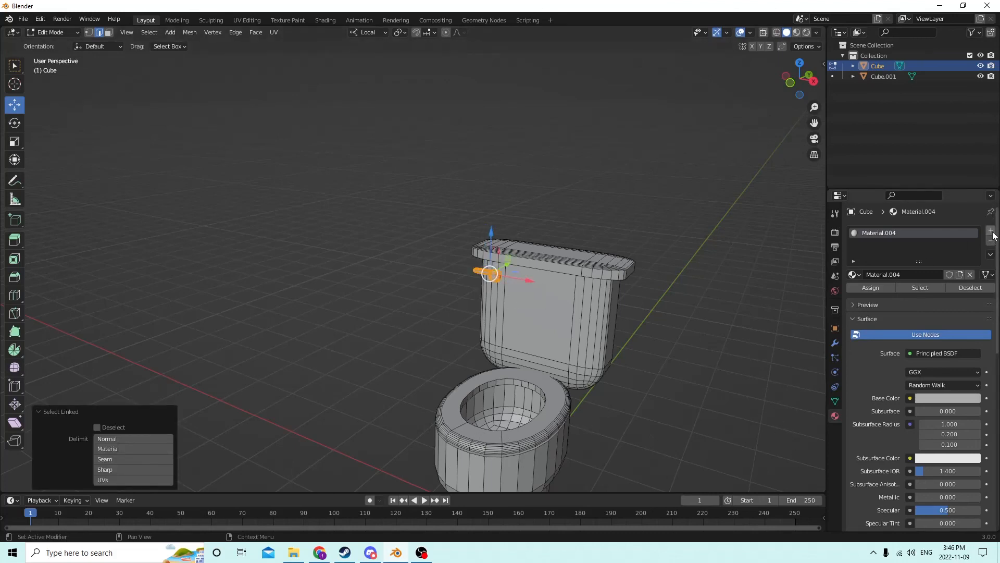
click(990, 231)
click(902, 296)
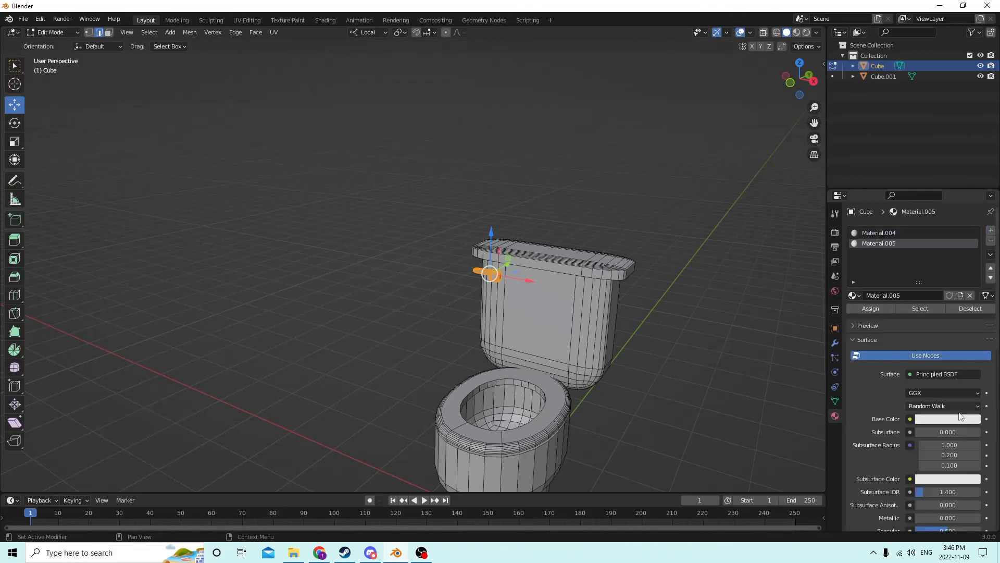
click(951, 421)
drag(971, 276, 973, 315)
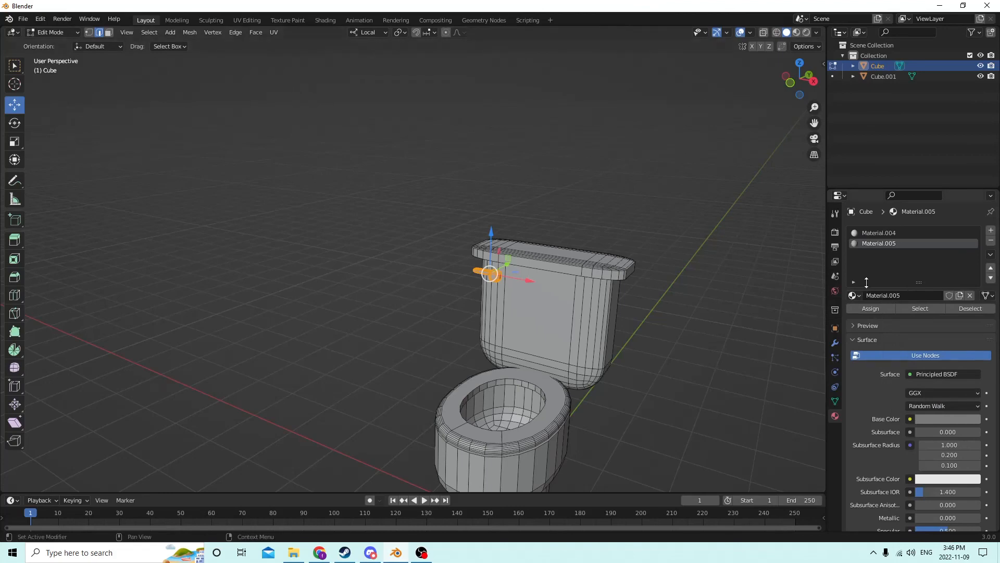
middle_drag(672, 359, 715, 376)
scroll(715, 375, up, 2)
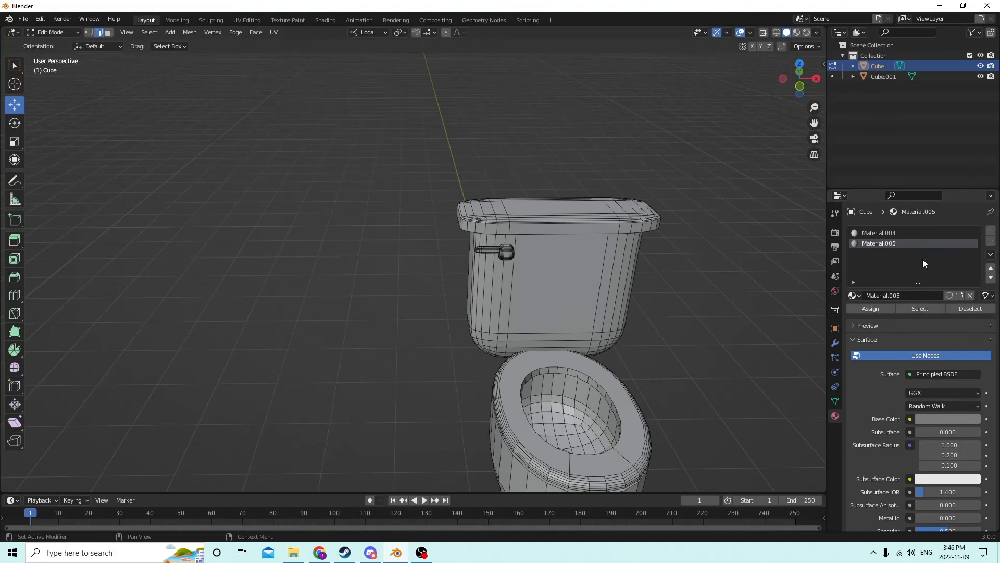
click(933, 420)
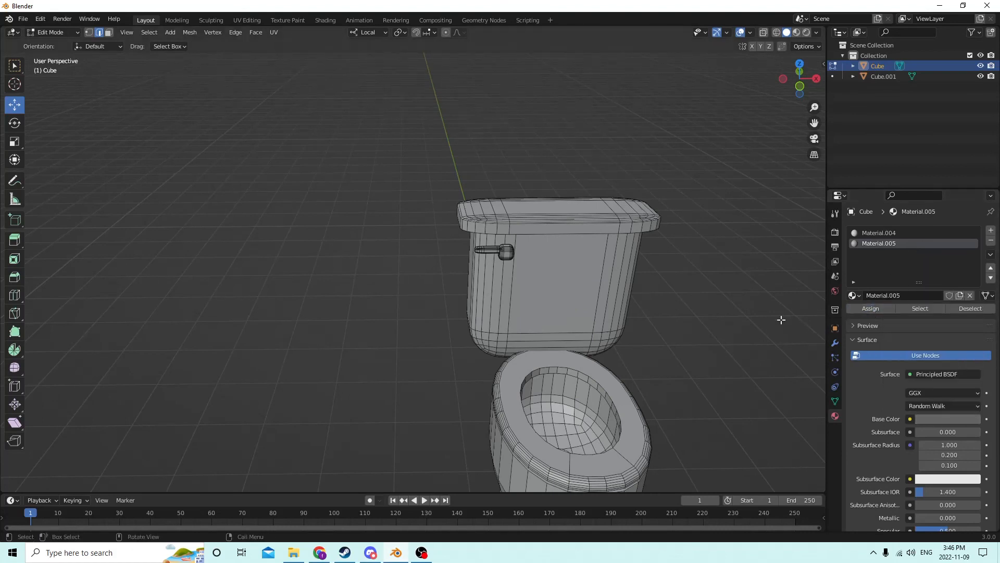
- Assign the darker grey material to the flush handle's linked geometry
middle_drag(782, 321, 692, 318)
key(l)
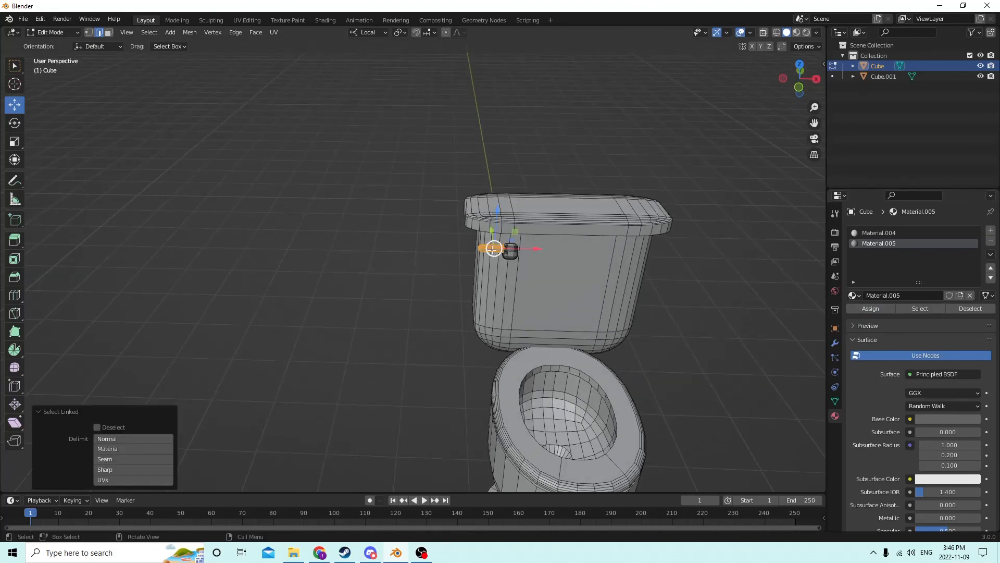
click(864, 309)
click(782, 337)
middle_drag(782, 338, 615, 388)
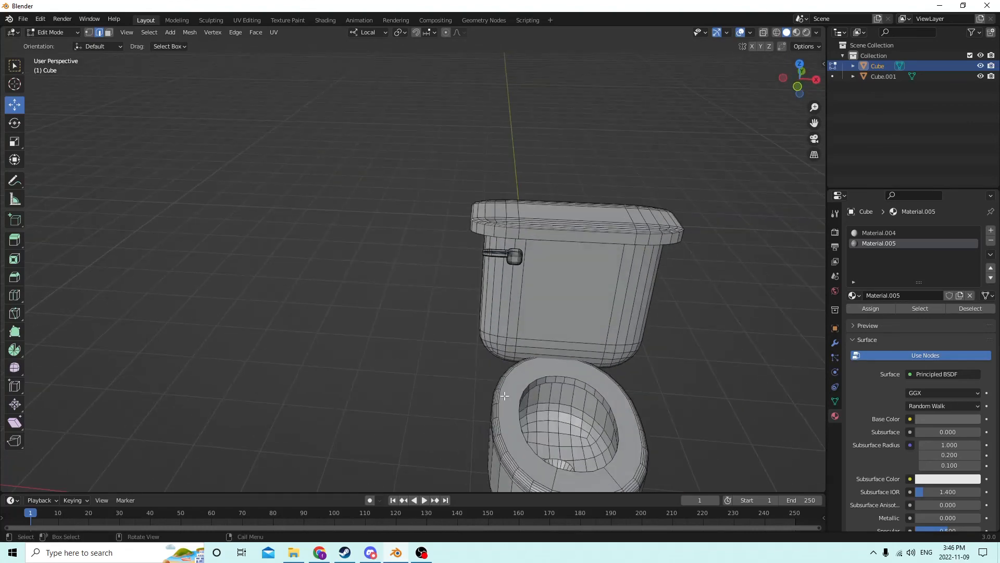
- Select the whole seat ring and add a third material with a near-black Base Color, value about 0.006
key(l)
click(991, 230)
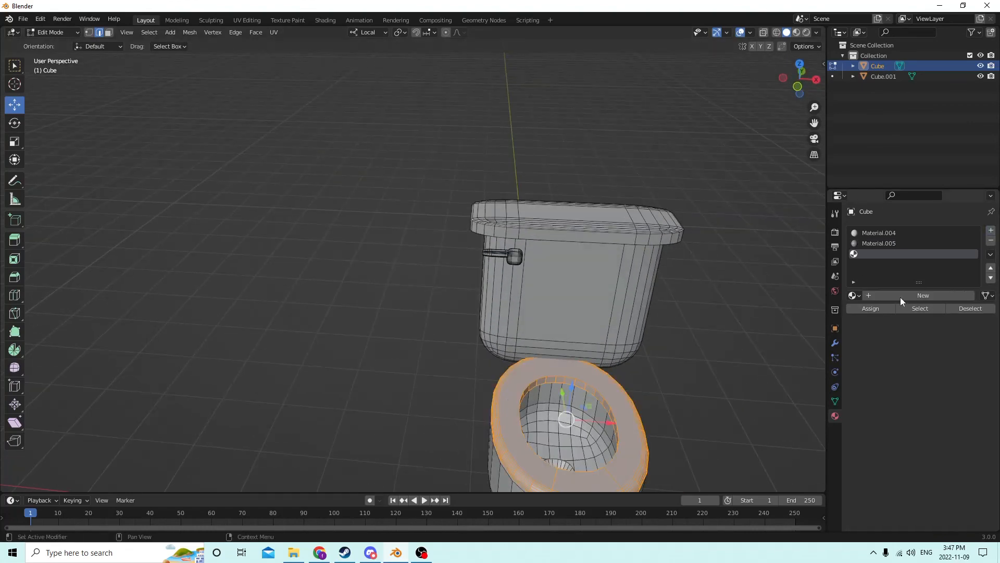
click(903, 295)
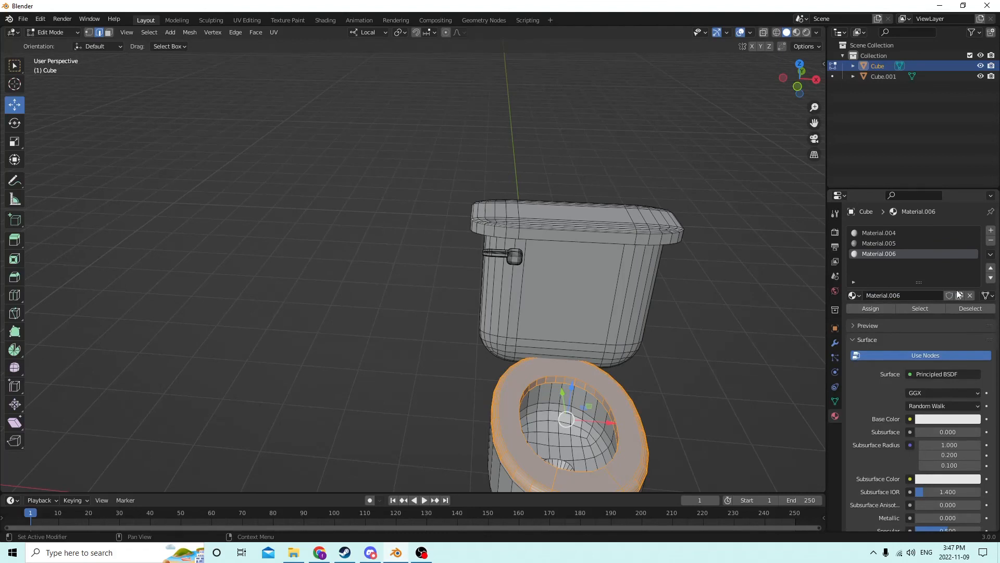
click(943, 419)
drag(968, 276, 972, 345)
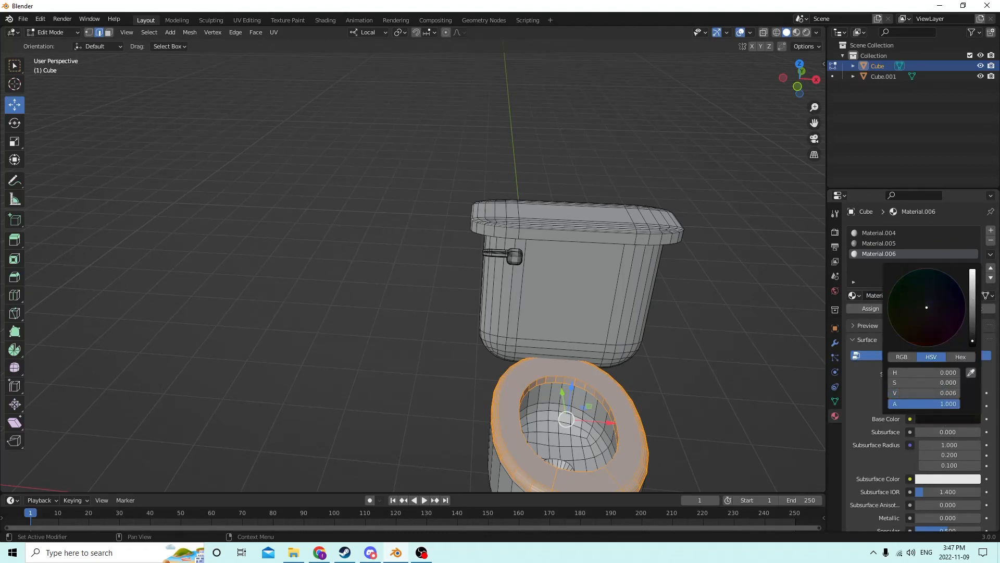
- Assign the near-black material to the linked faces of the seat ring and clear the selection
click(858, 310)
middle_drag(706, 318, 755, 317)
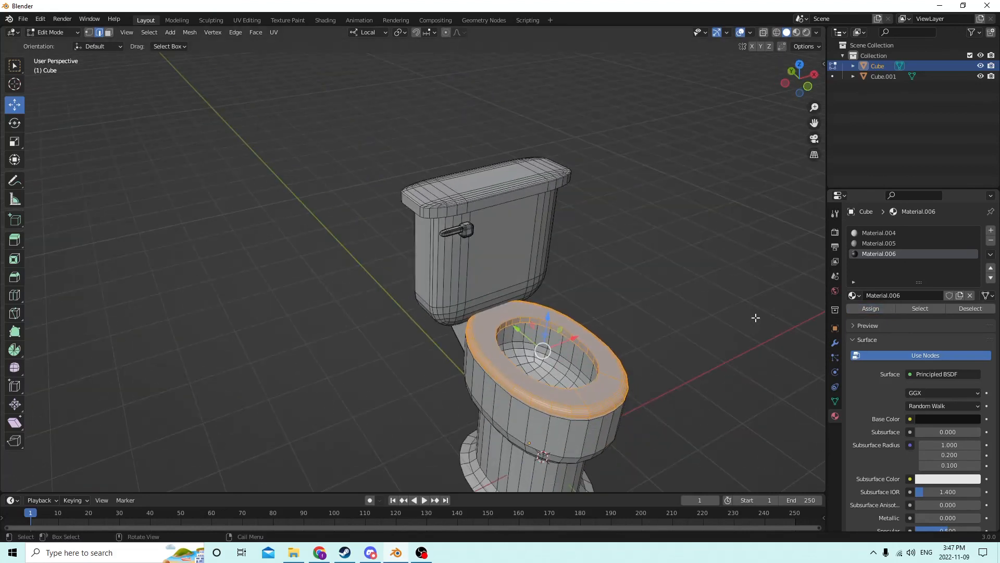
click(753, 314)
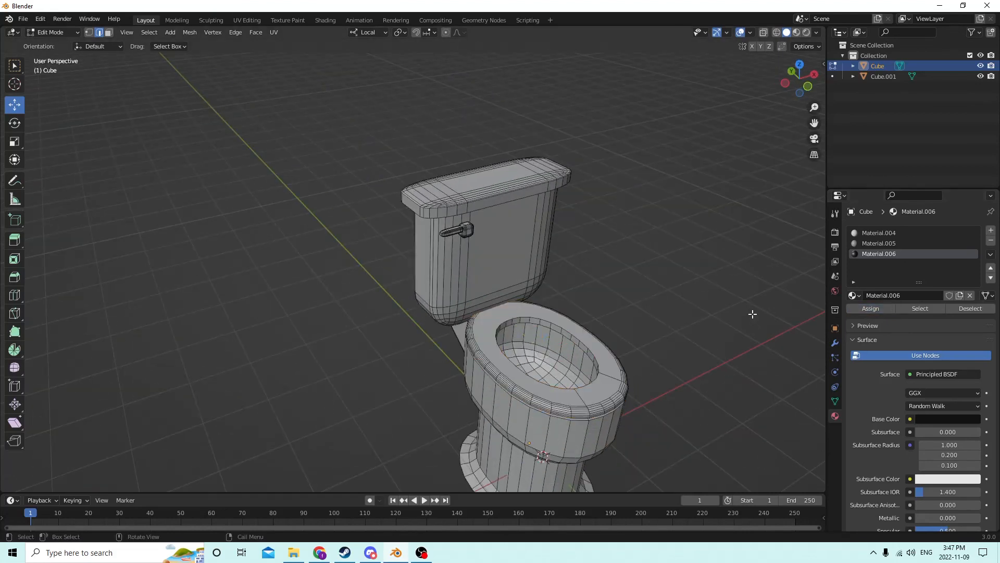
key(l)
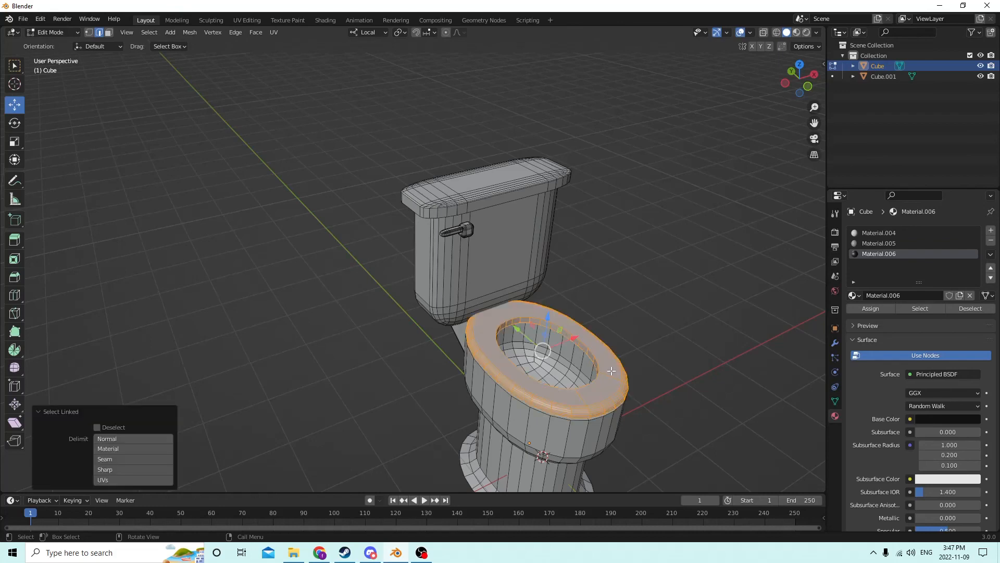
click(867, 310)
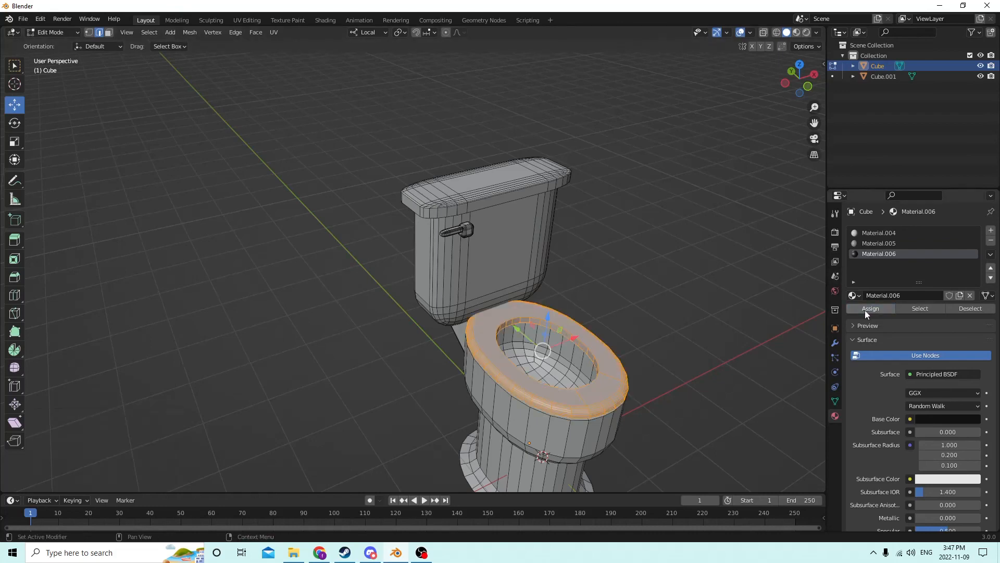
click(715, 315)
middle_drag(714, 315, 692, 147)
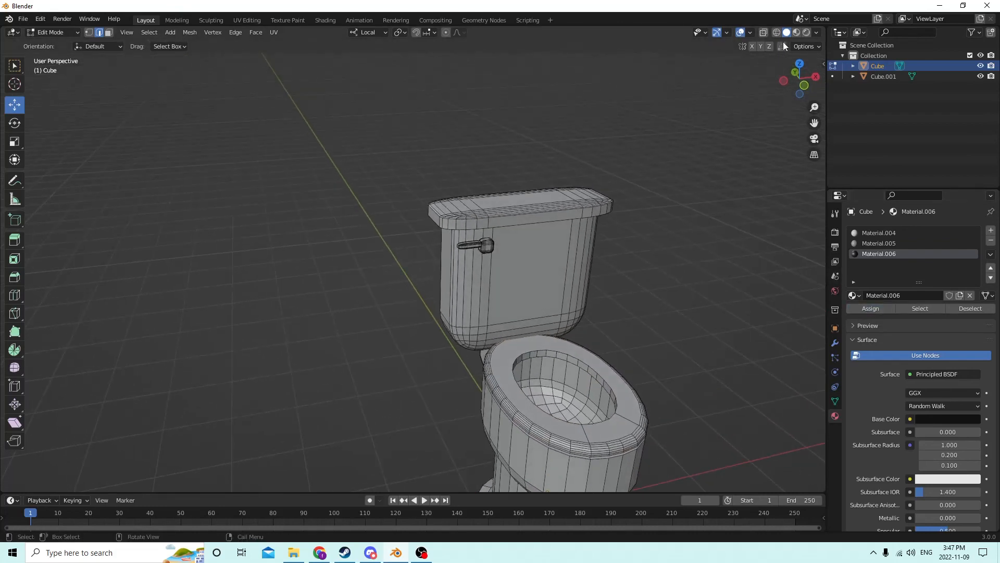
- Switch the viewport to Material Preview shading and inspect the toilet from below
click(797, 33)
mouse_move(709, 225)
middle_down()
mouse_move(645, 212)
mouse_move(595, 247)
mouse_move(677, 252)
mouse_move(616, 257)
mouse_move(598, 224)
mouse_move(556, 217)
mouse_move(574, 195)
mouse_move(576, 217)
mouse_move(590, 208)
mouse_move(609, 168)
mouse_move(603, 139)
mouse_move(596, 158)
mouse_move(679, 169)
mouse_move(718, 201)
mouse_move(667, 176)
mouse_move(649, 194)
mouse_move(697, 267)
mouse_move(661, 192)
mouse_move(577, 183)
mouse_move(708, 243)
mouse_move(712, 308)
mouse_move(735, 279)
middle_up()
key(Tab)
key(Tab)
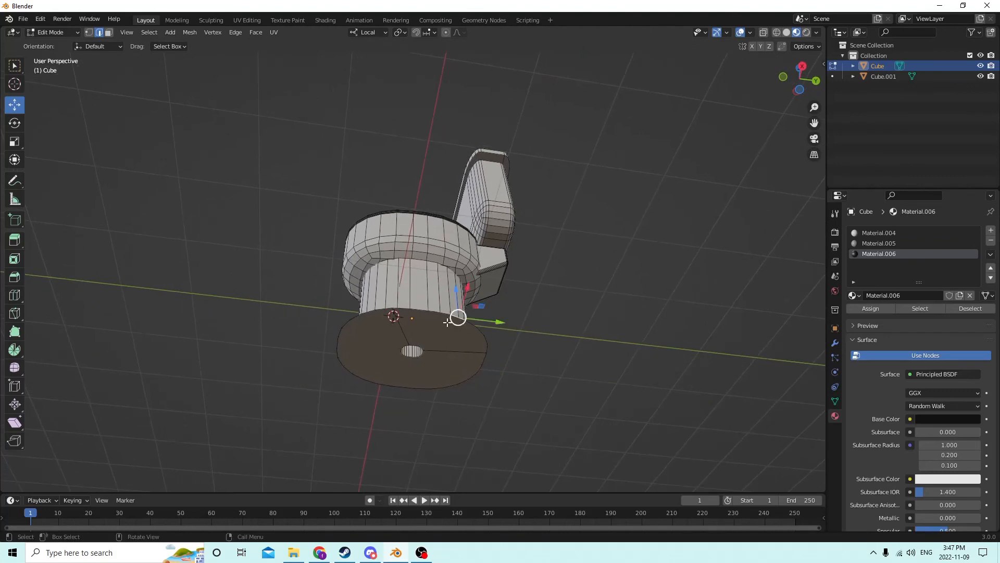
- Extrude the underside face of the pedestal's base downward to thicken the foot, and return to Object Mode
key(3)
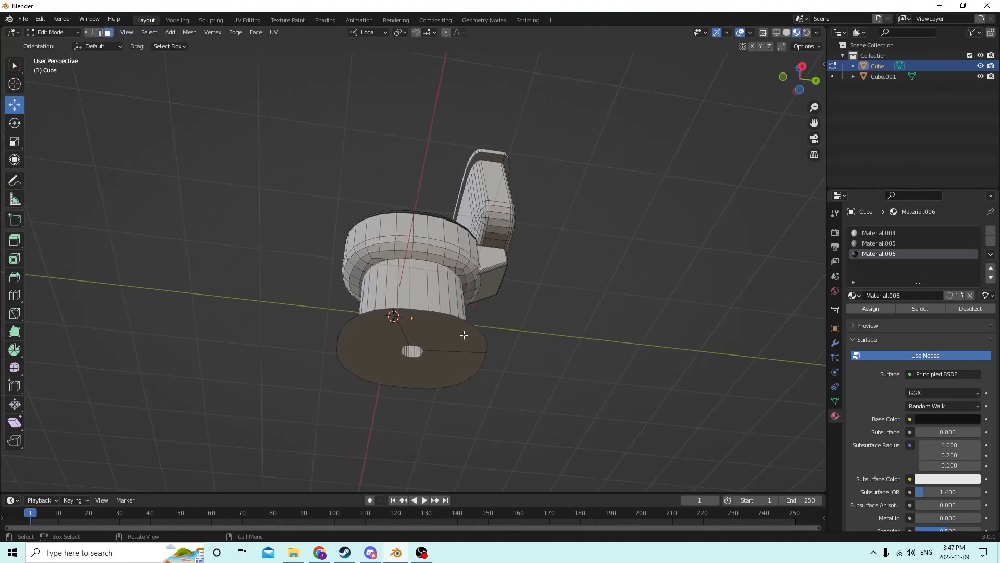
click(464, 335)
middle_drag(464, 335, 448, 386)
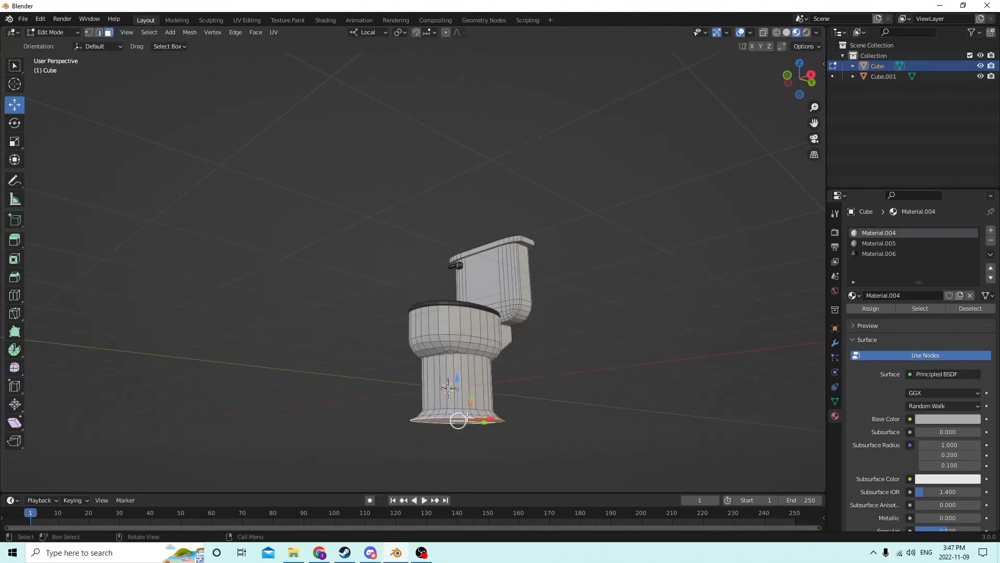
key(e)
click(466, 423)
middle_drag(467, 423, 449, 408)
click(595, 391)
middle_drag(594, 391, 564, 426)
key(Tab)
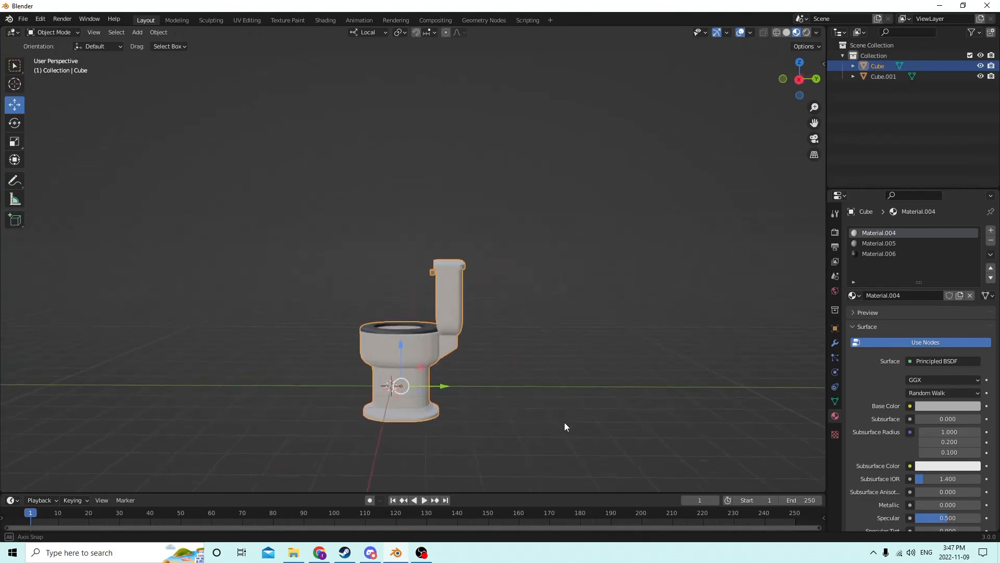
- Move the toilet about -0.183 m along its local Y axis, next to the blue panel
scroll(464, 374, down, 3)
middle_drag(464, 373, 467, 326)
key(g)
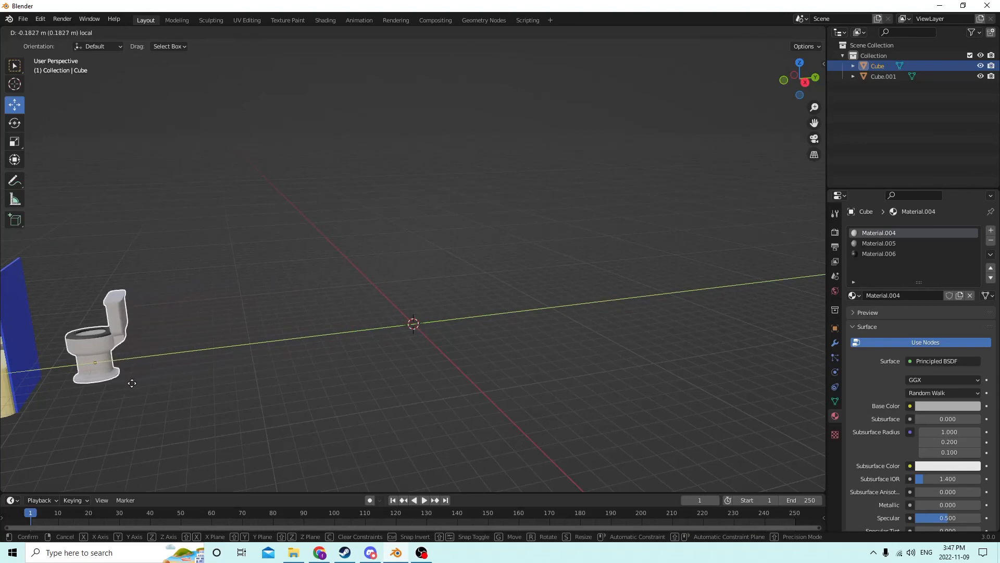
drag(131, 383, 132, 382)
scroll(136, 383, down, 2)
middle_drag(139, 382, 275, 343)
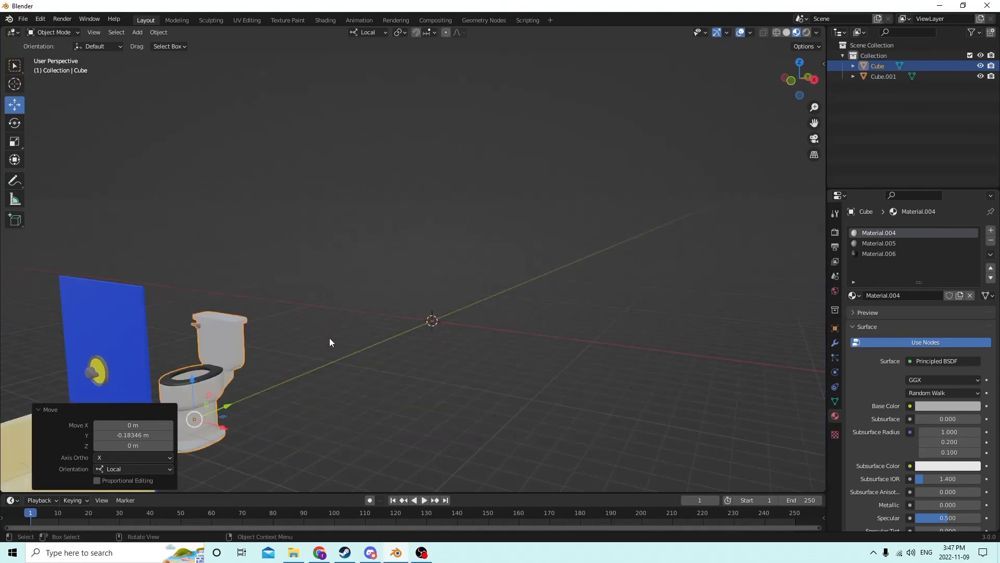